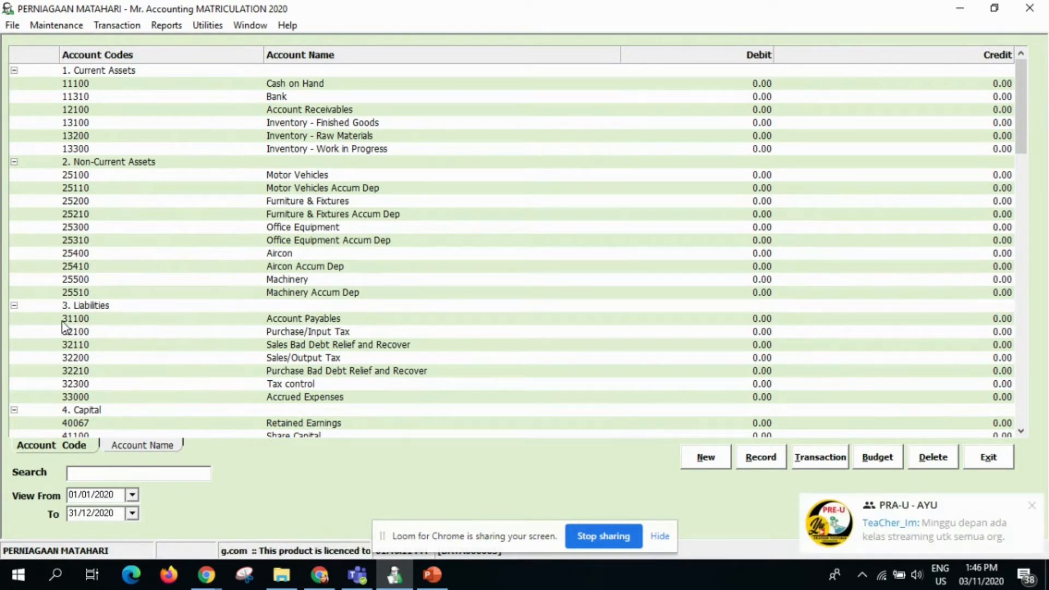
- Review the chart of accounts through the Expense group and start a new general ledger account with code 79000
left_click(1031, 506)
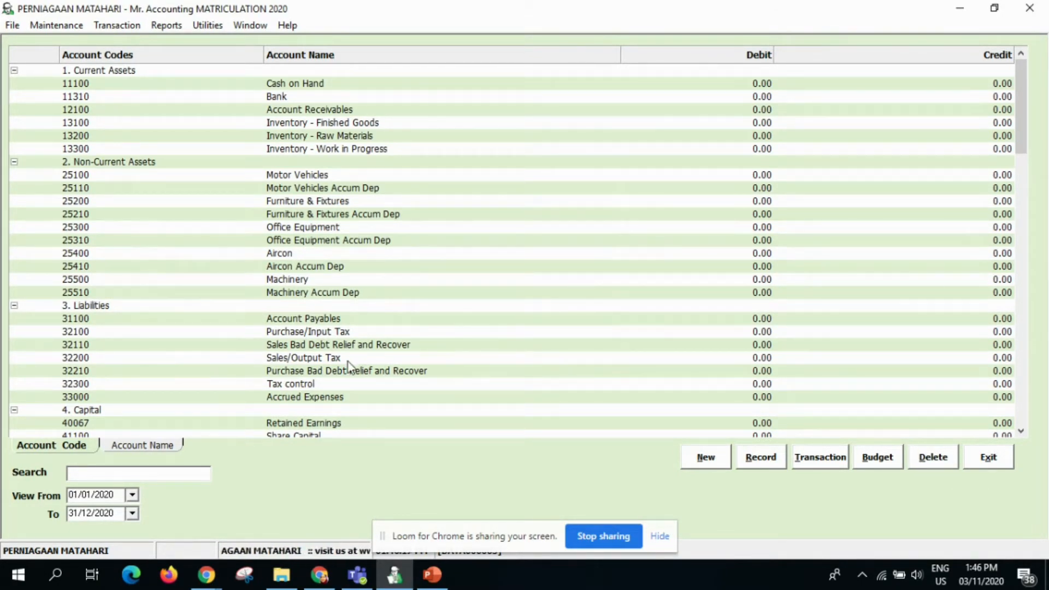
scroll(348, 364, "down", 3)
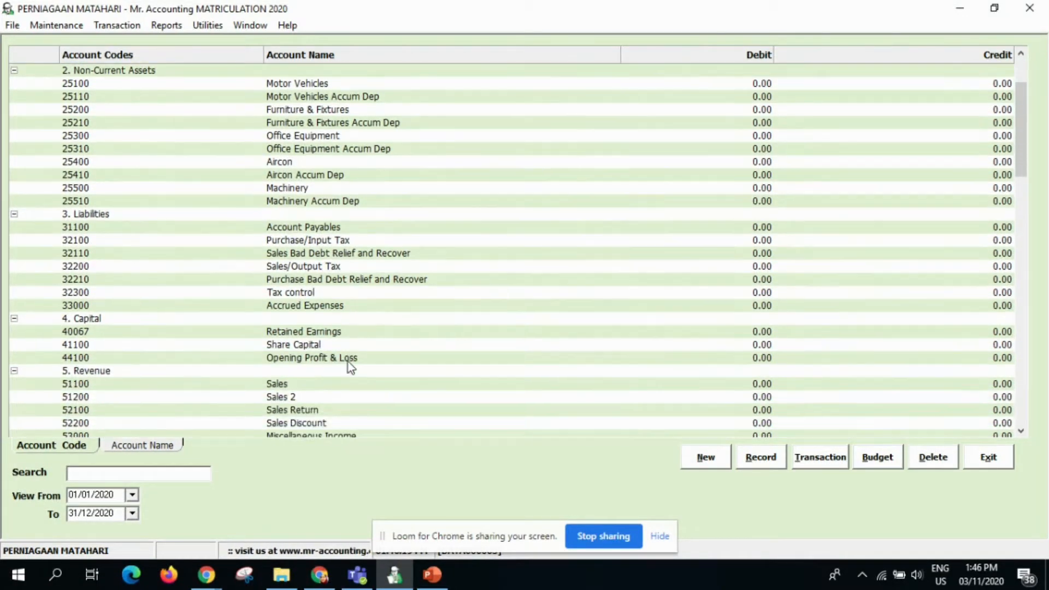
scroll(348, 362, "down", 6)
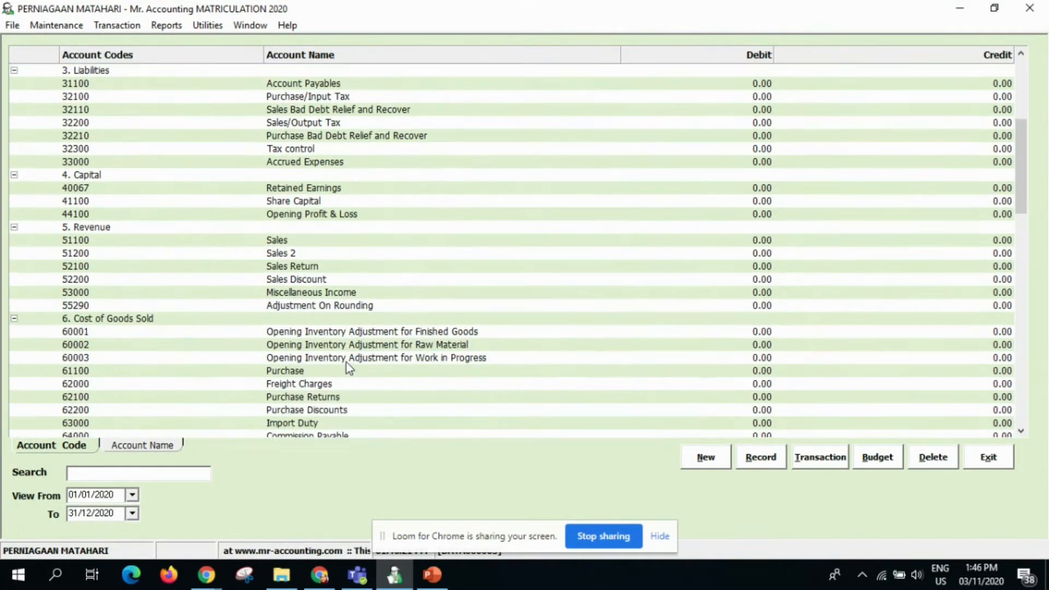
scroll(348, 365, "down", 3)
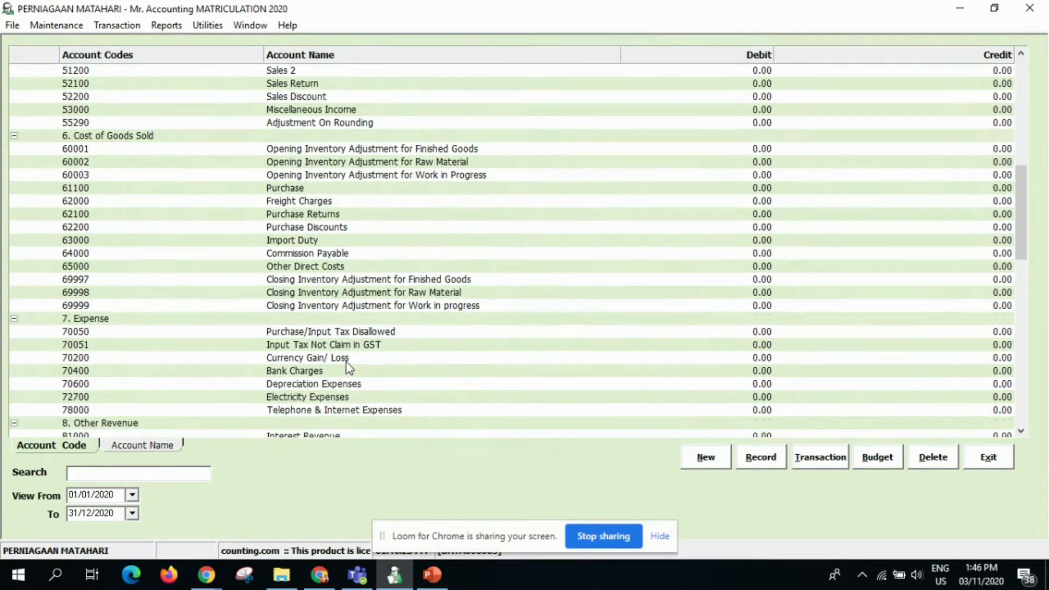
scroll(349, 368, "down", 2)
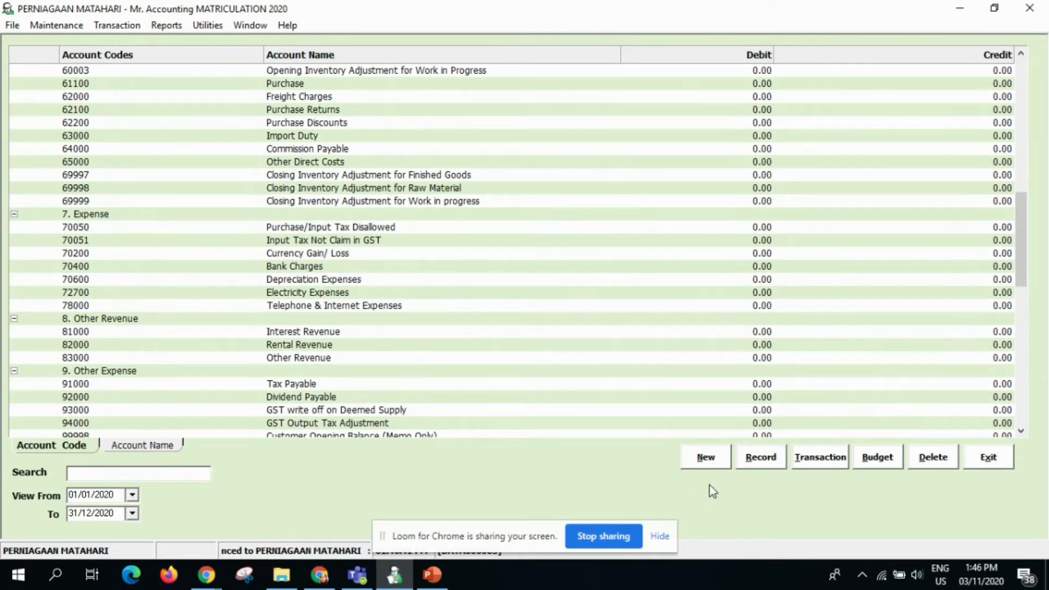
left_click(712, 462)
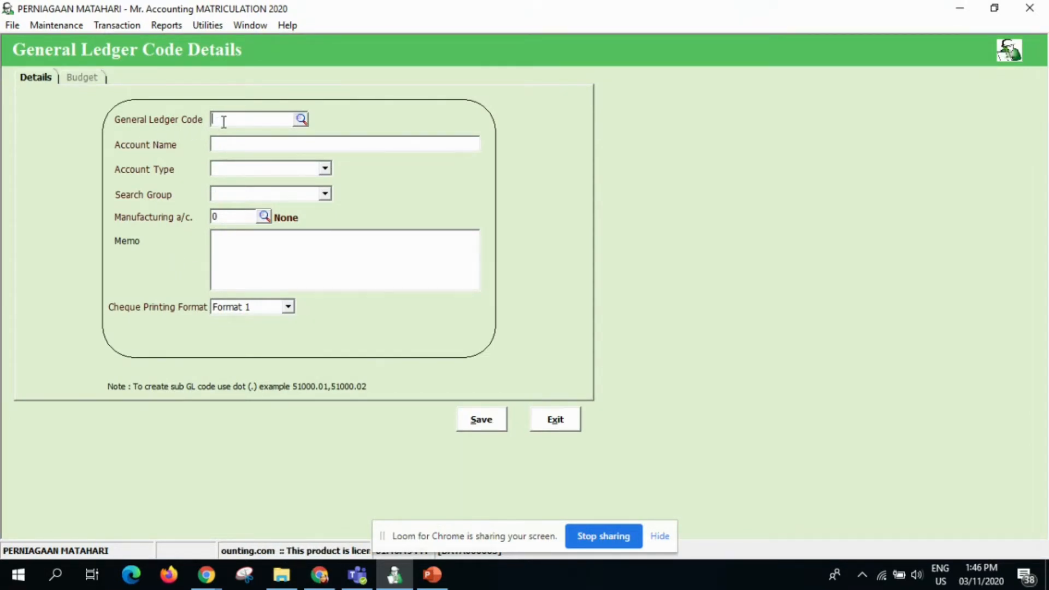
type("79000")
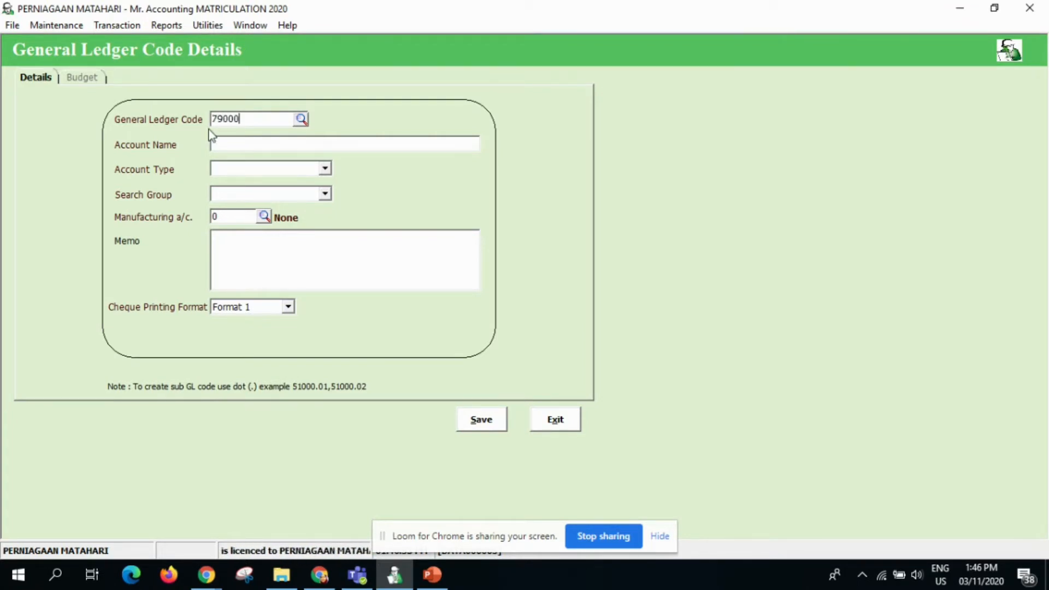
- Name the new ledger account WAGES EXPENSES, save it and return to the account list
left_click(238, 146)
key("Caps_Lock")
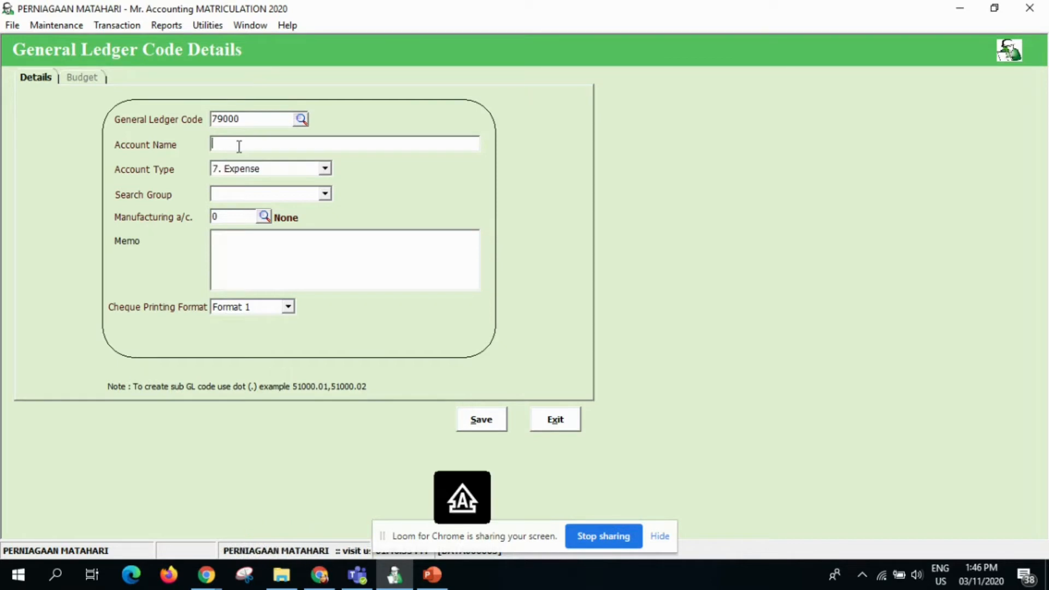
type("WA")
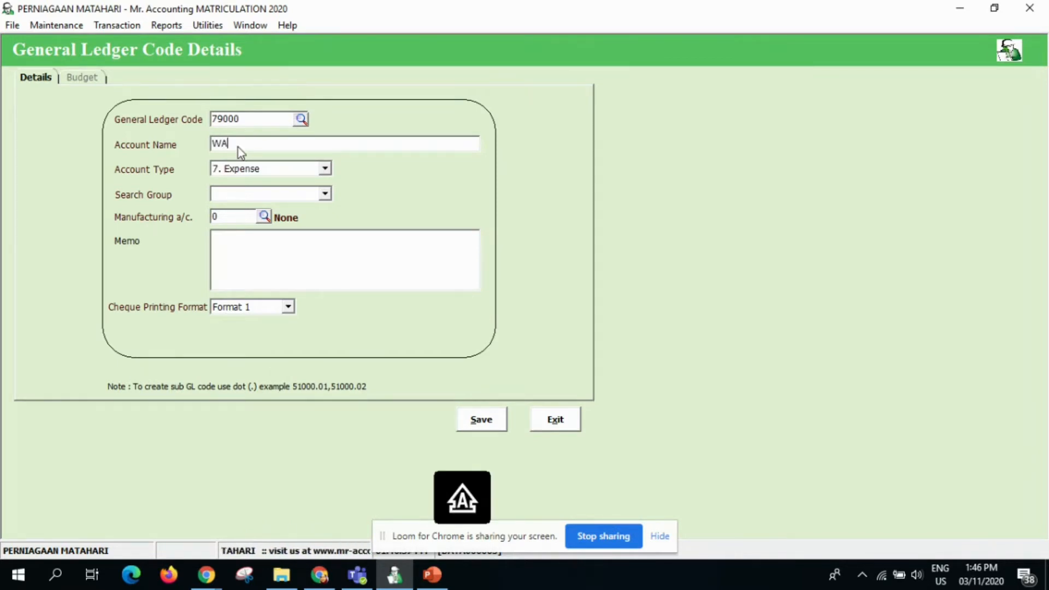
type("GES ")
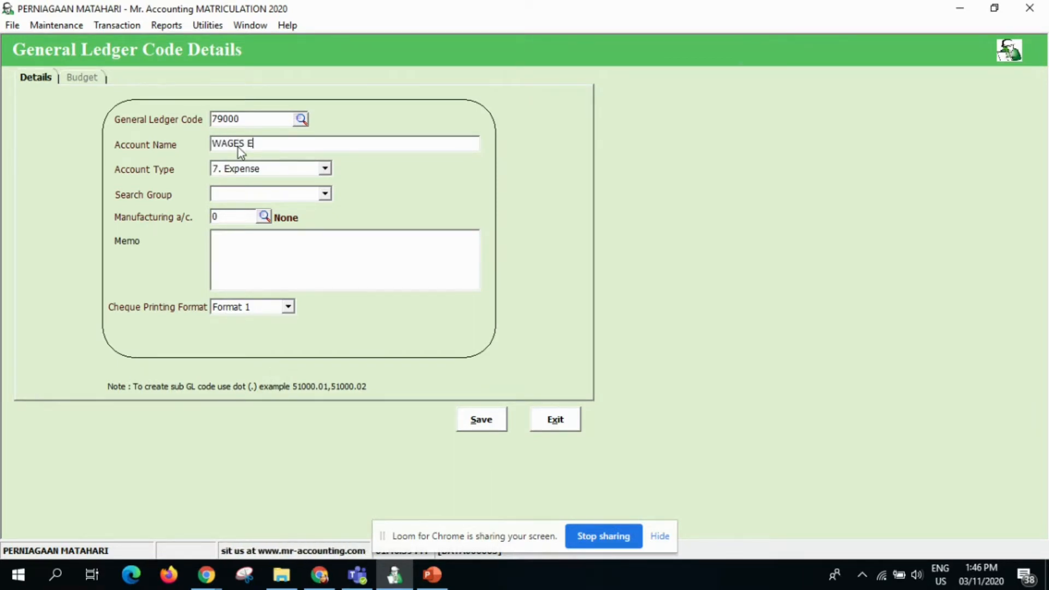
type("EXPENSES")
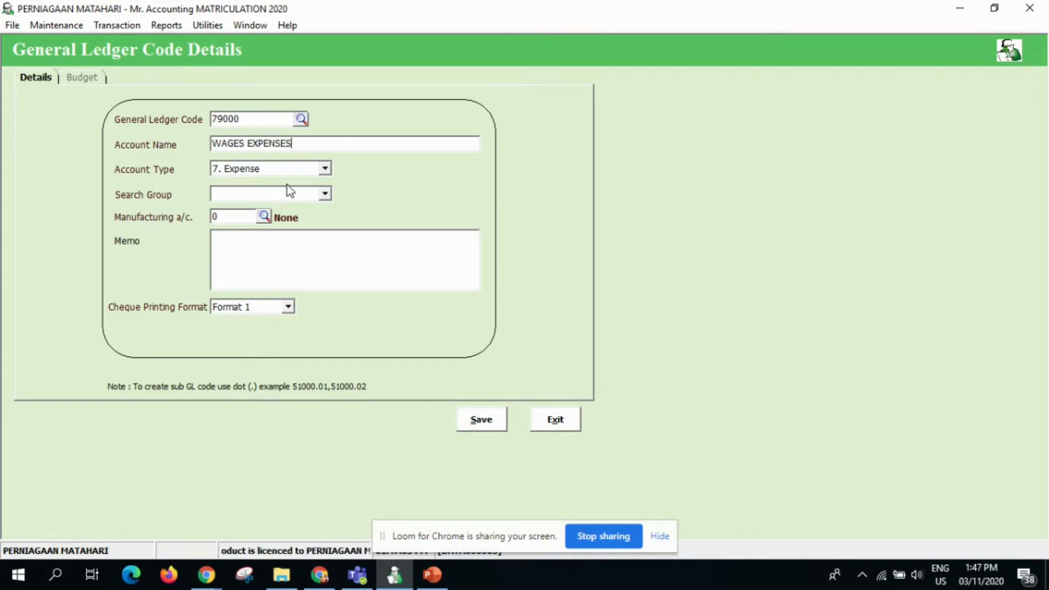
left_click(487, 428)
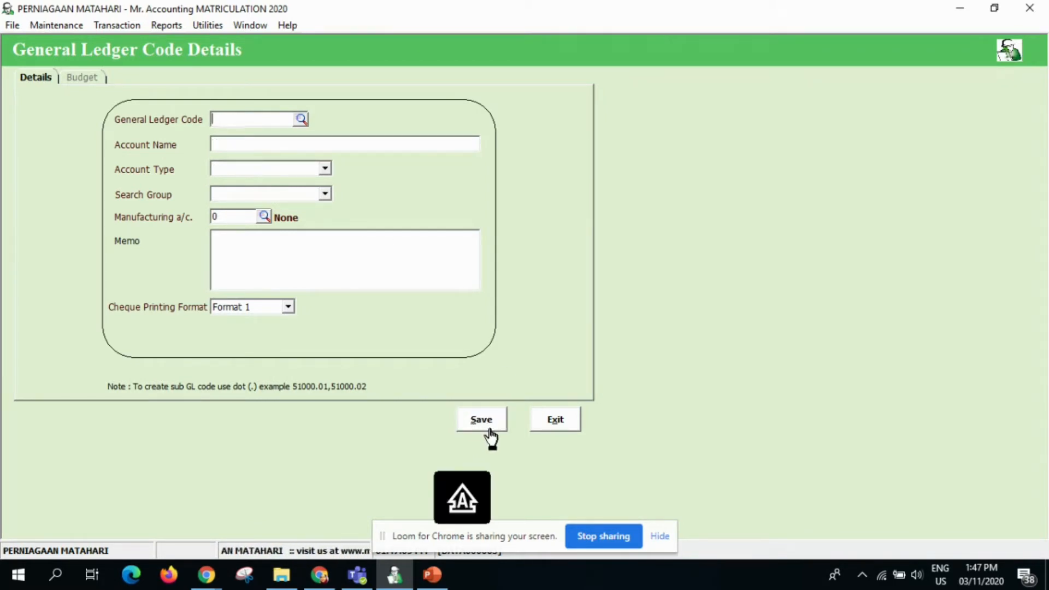
left_click(555, 431)
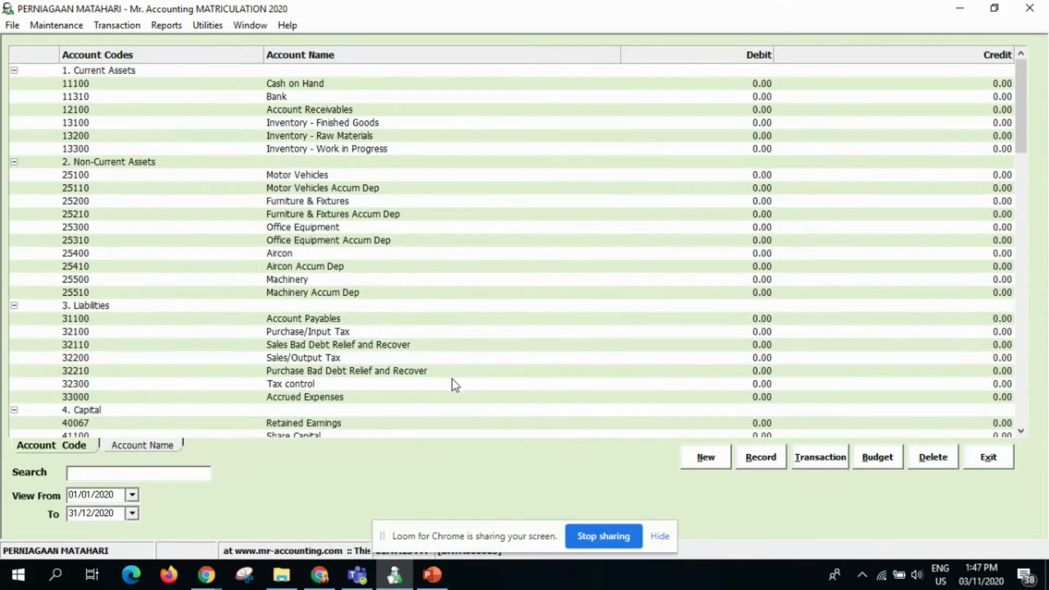
- Check the Expense group in the account list for the newly added wages account and leave account maintenance
scroll(408, 363, "down", 3)
scroll(408, 361, "down", 3)
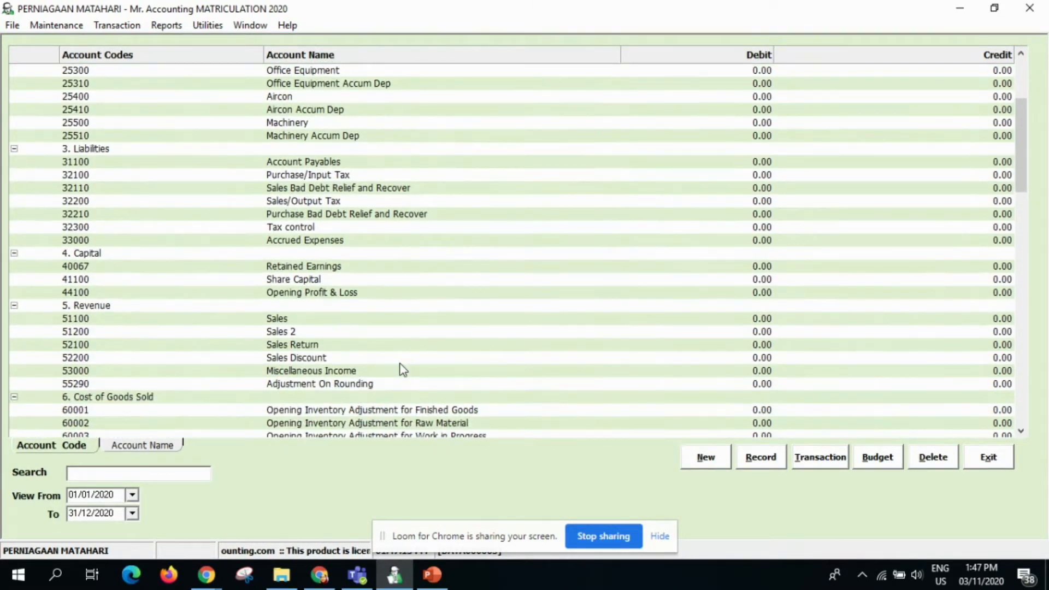
scroll(365, 334, "down", 5)
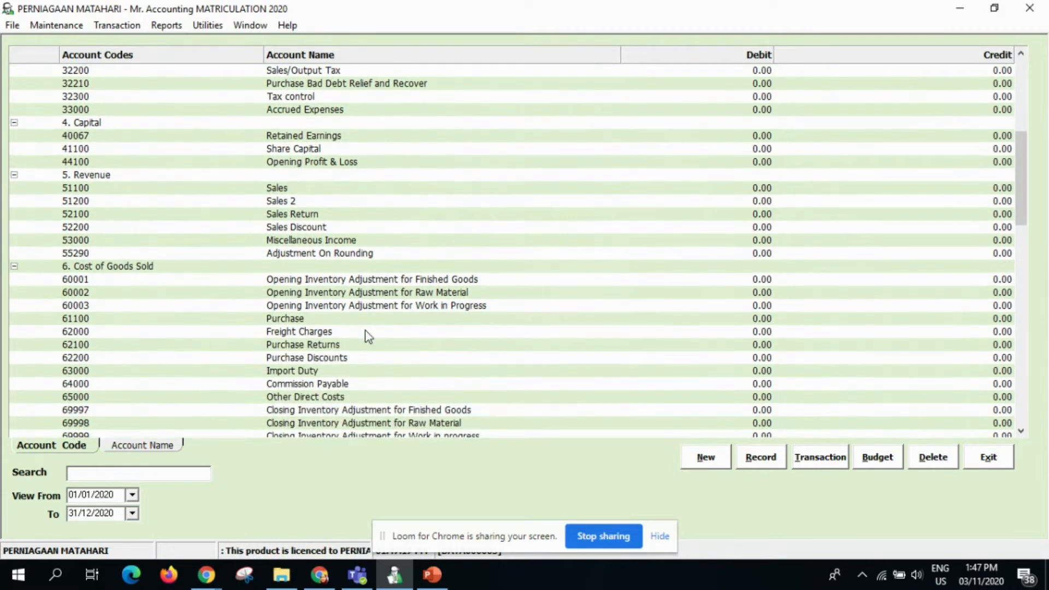
scroll(367, 334, "down", 2)
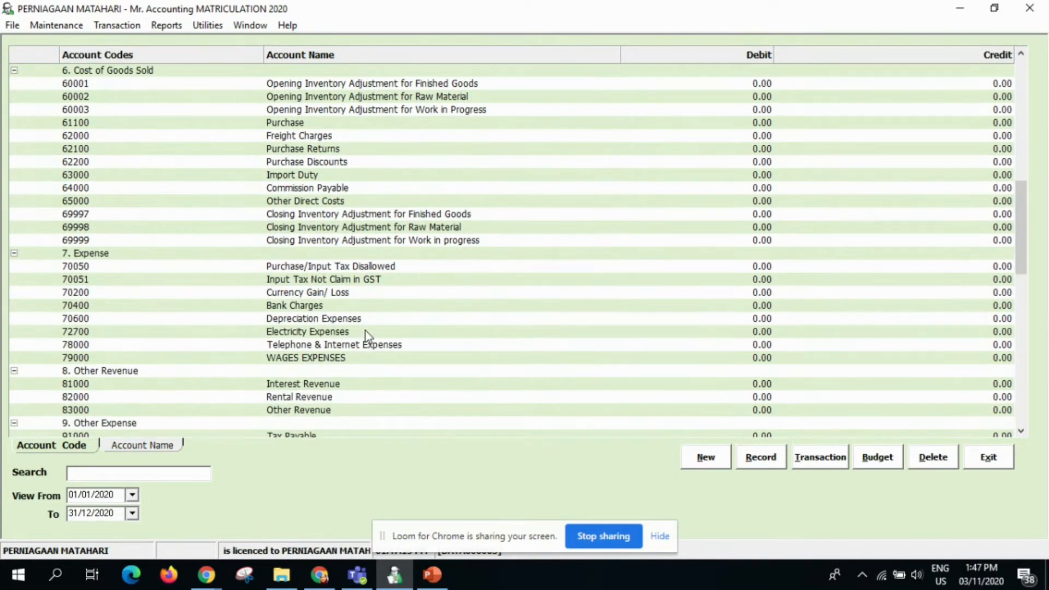
scroll(365, 334, "down", 1)
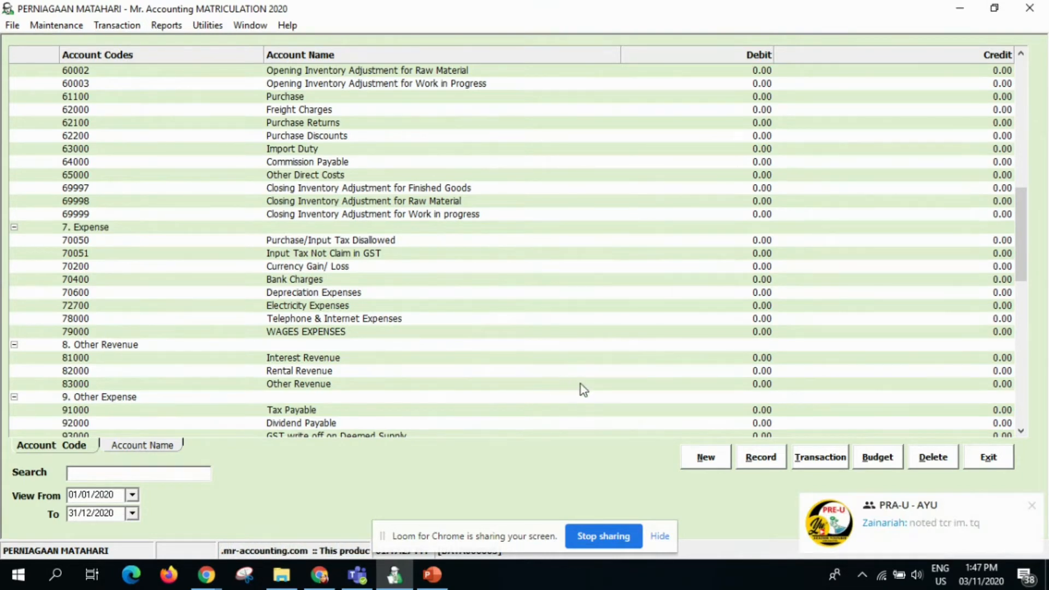
left_click(1032, 505)
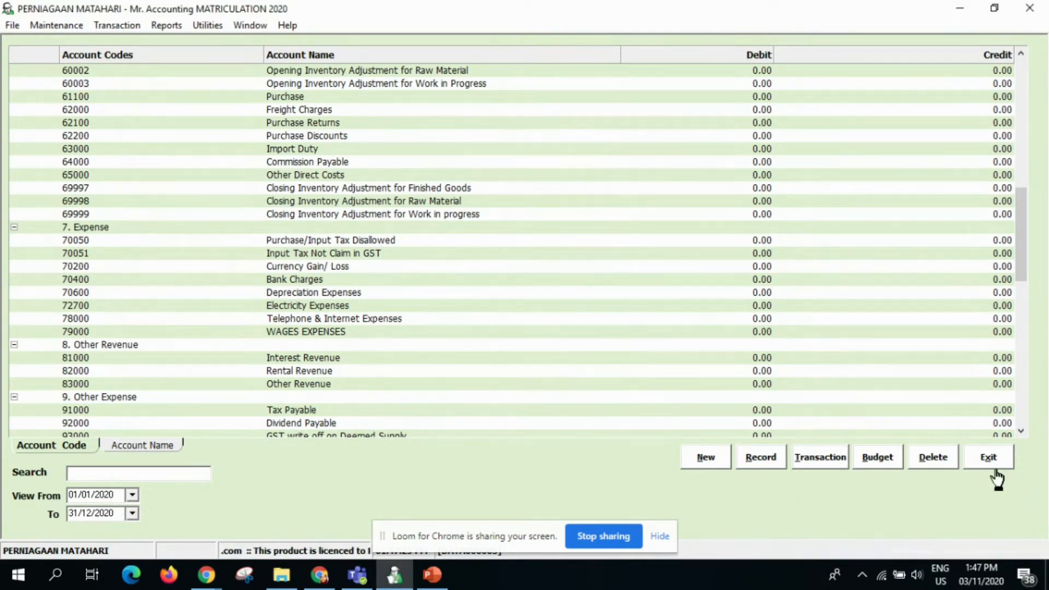
left_click(988, 459)
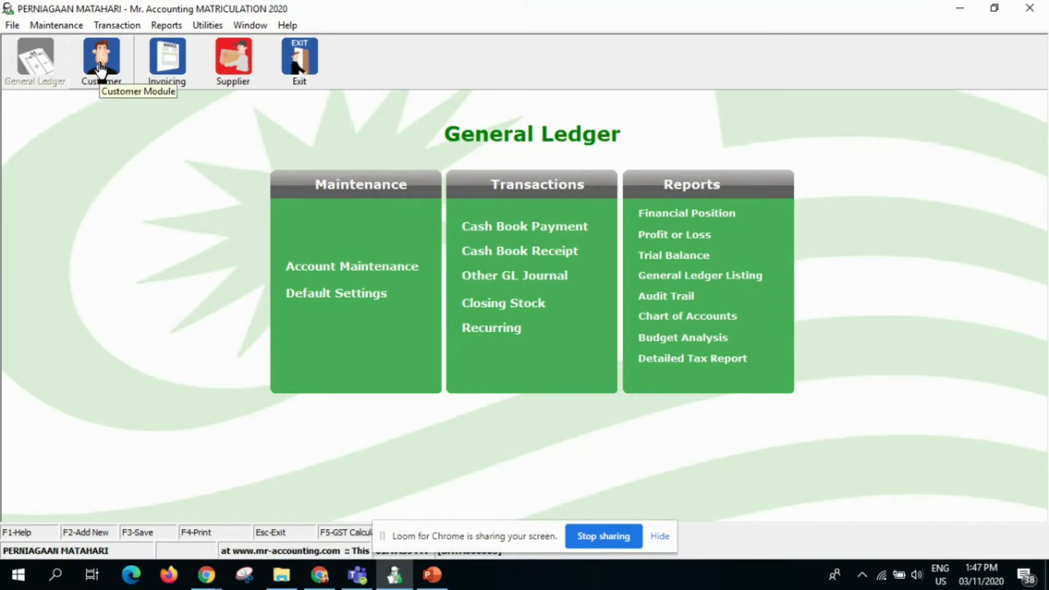
- Start a new record in the Customer Master, entering the customer code and company number 12345
left_click(100, 66)
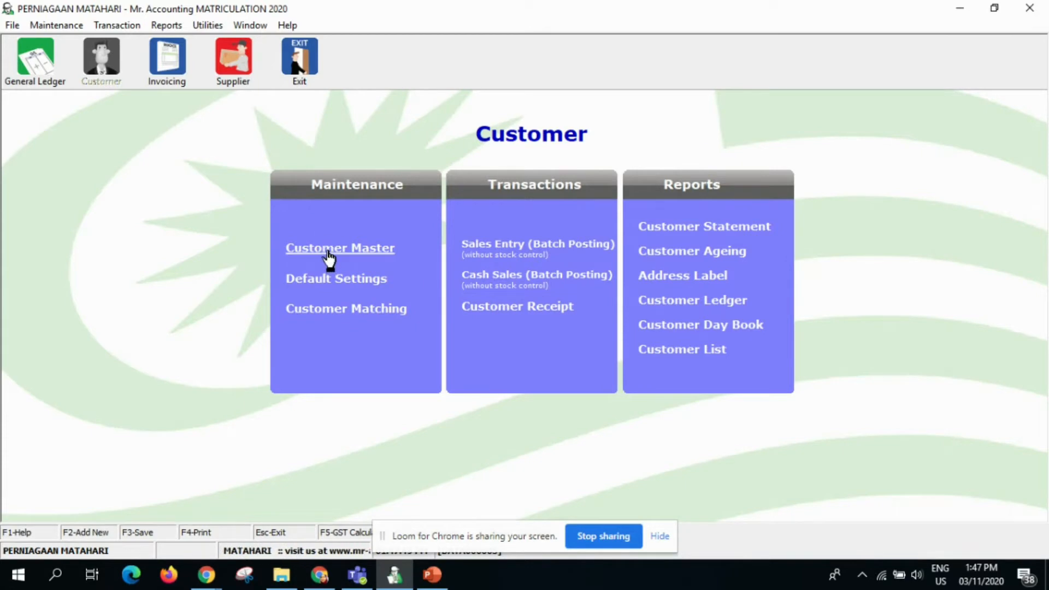
left_click(328, 254)
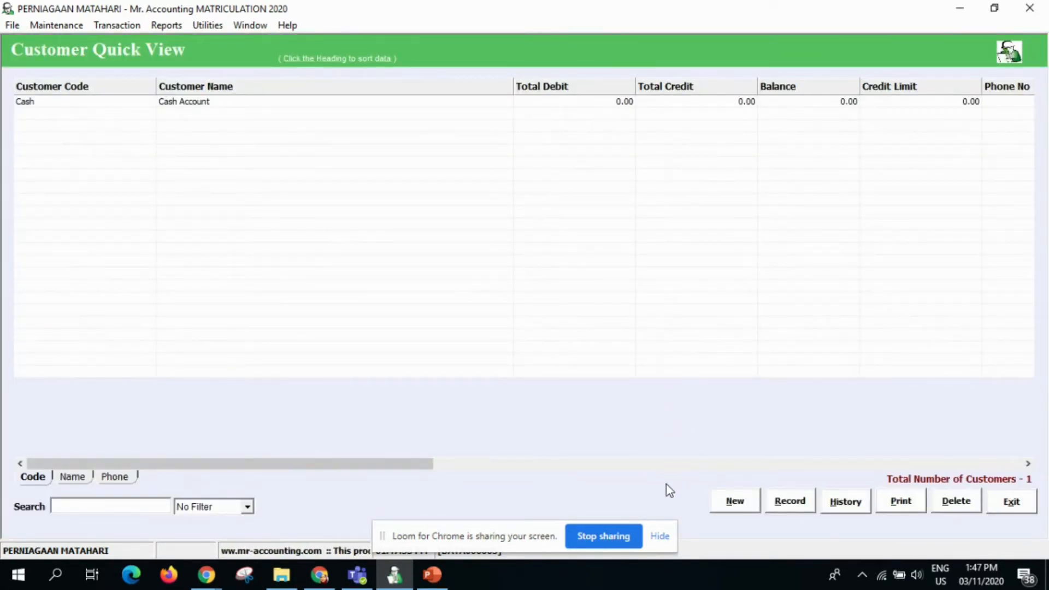
left_click(736, 507)
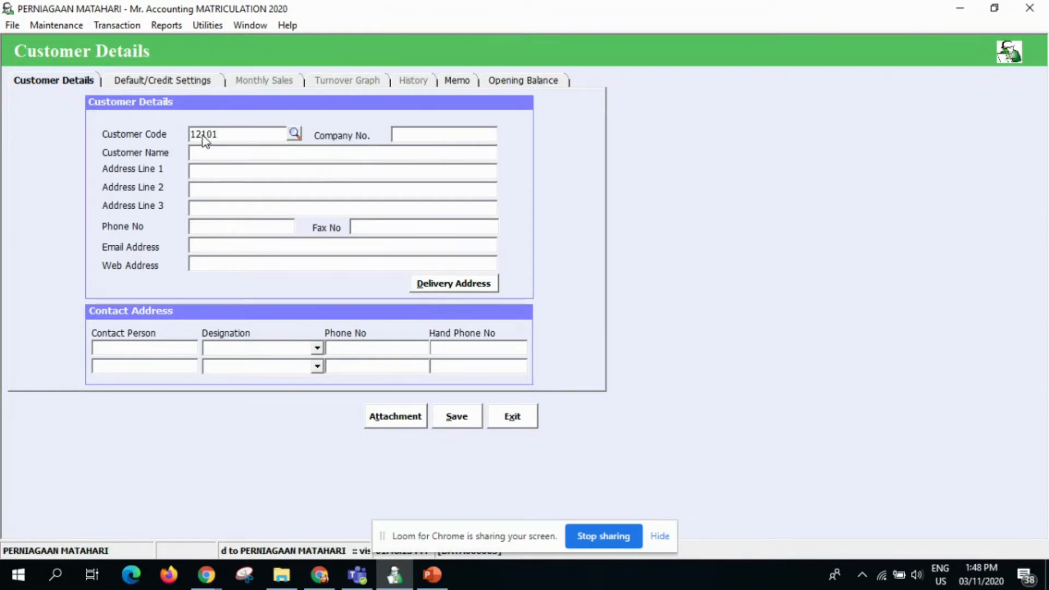
left_click(417, 133)
type("1")
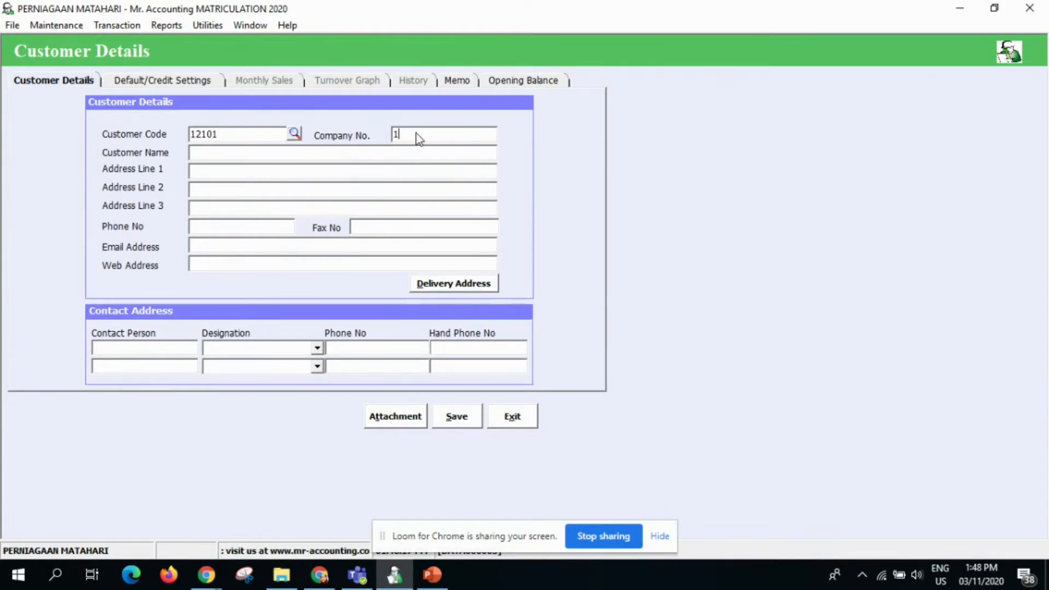
type("2345")
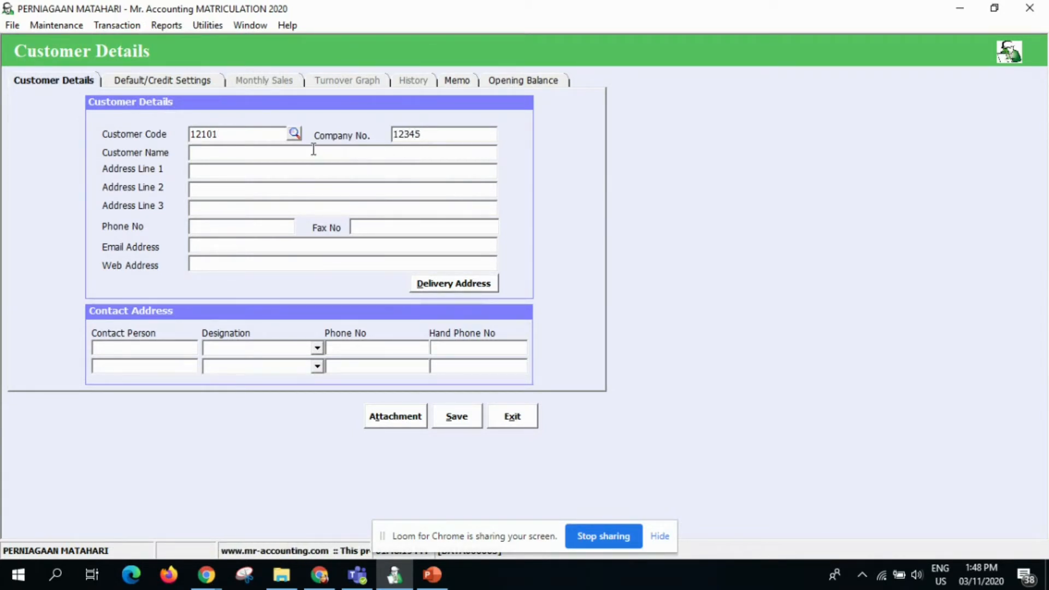
- Begin the customer name with the prefix "AR -"
left_click(260, 152)
key("Caps_Lock")
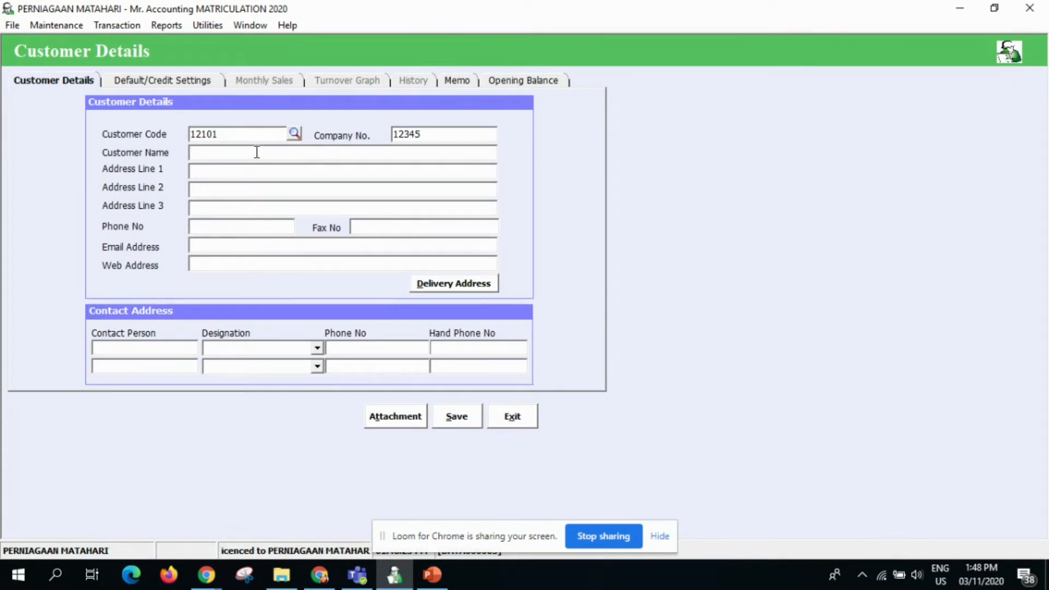
type("AR ")
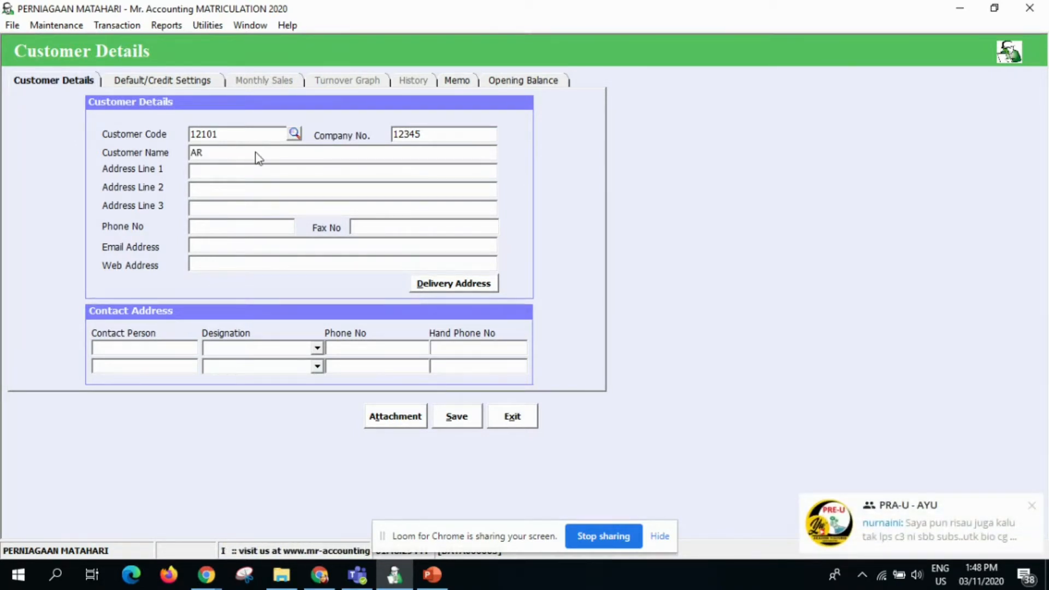
type("-")
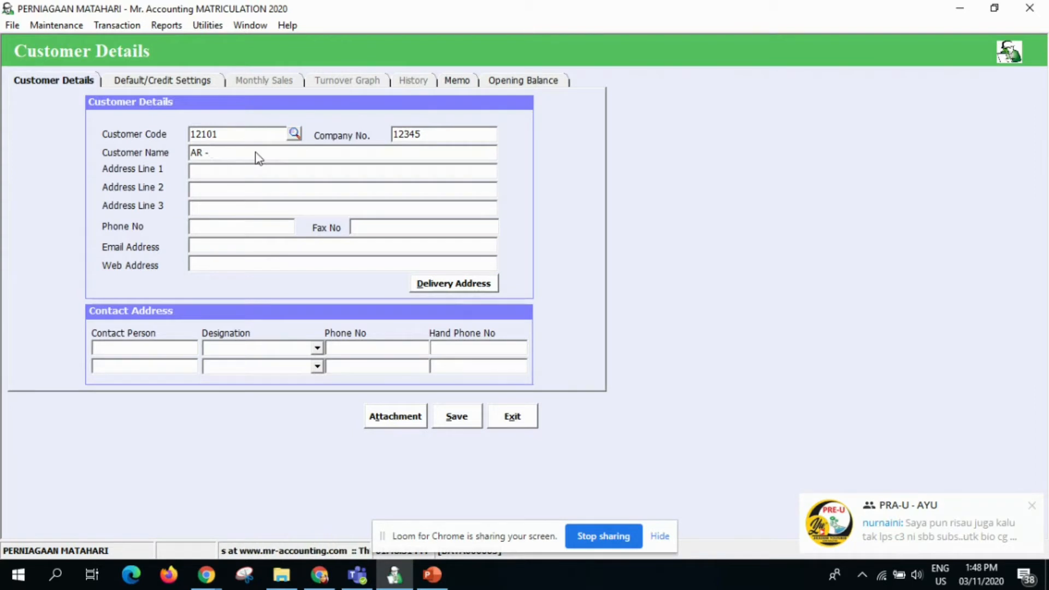
- Switch to PowerPoint to look up the customer name on the Analysis Answer slide and return to Mr. Accounting
left_click(428, 583)
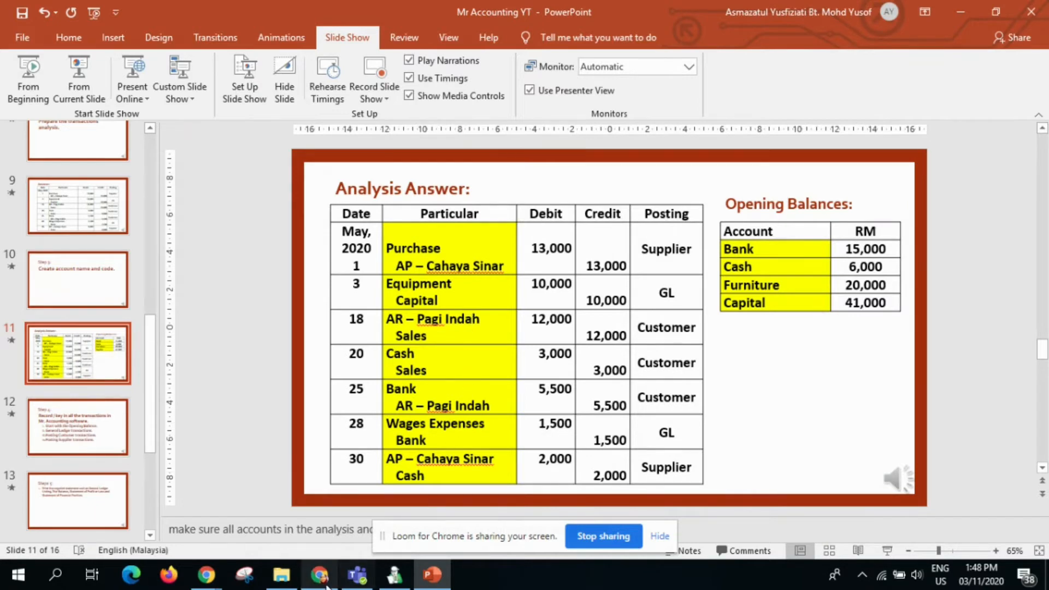
mouse_move(319, 574)
left_click(288, 451)
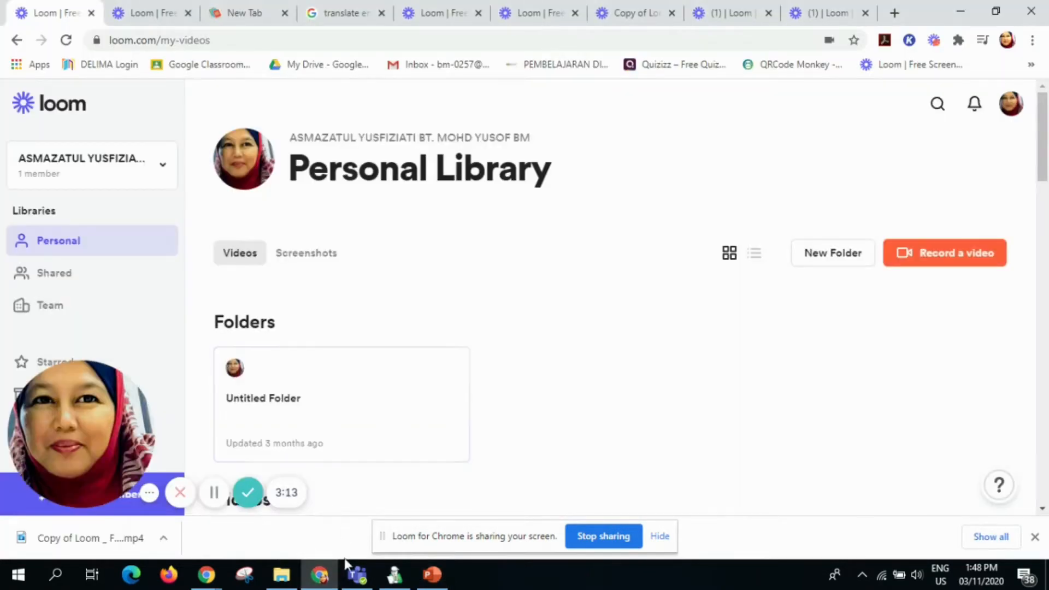
left_click(395, 576)
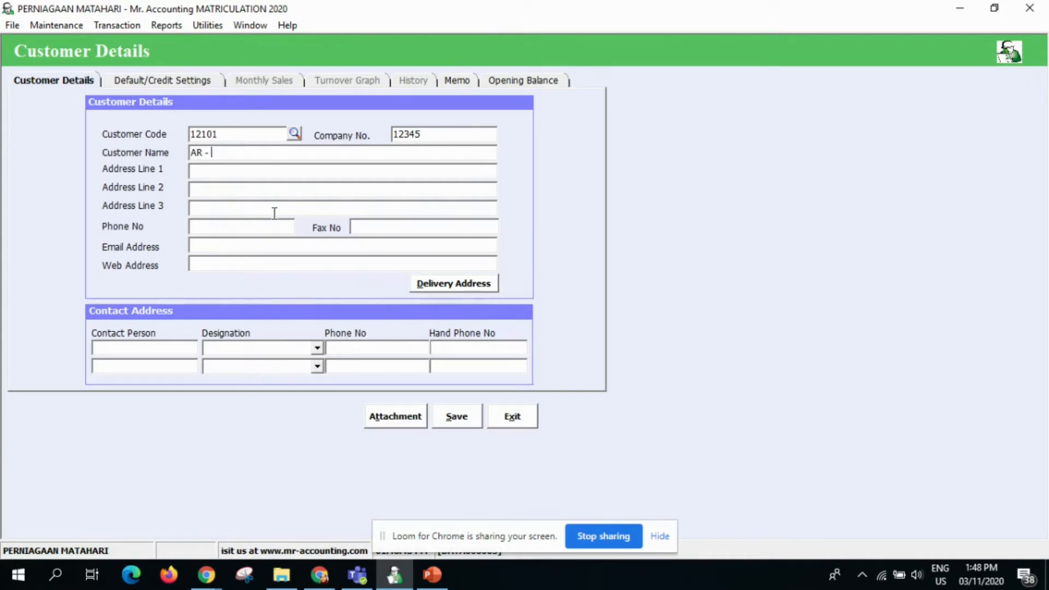
- Complete the customer name as AR - PAGI INDAH, save the record and close the customer form
type("PAGI INDAH")
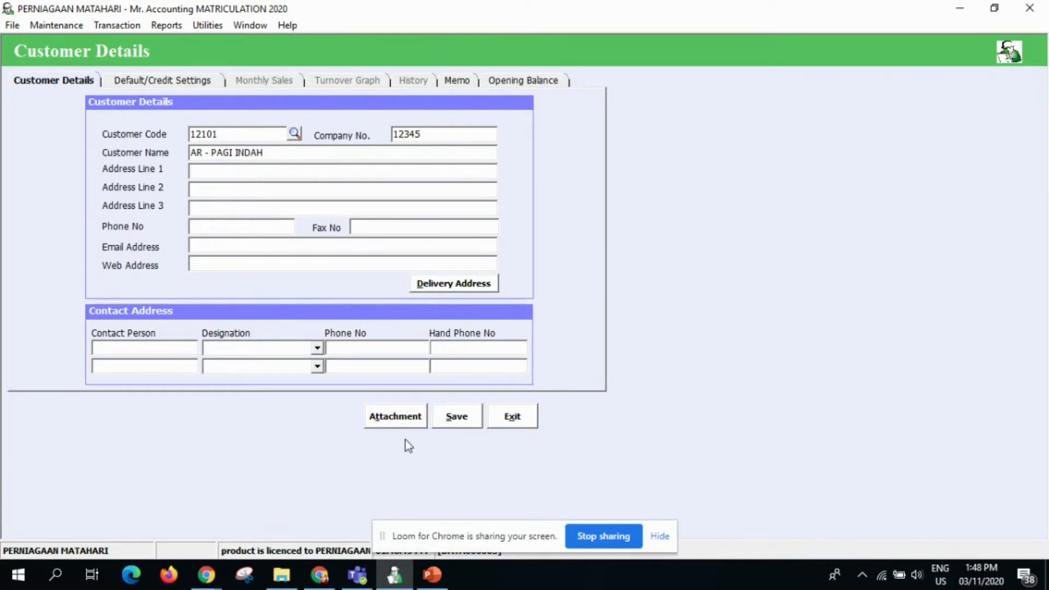
left_click(458, 427)
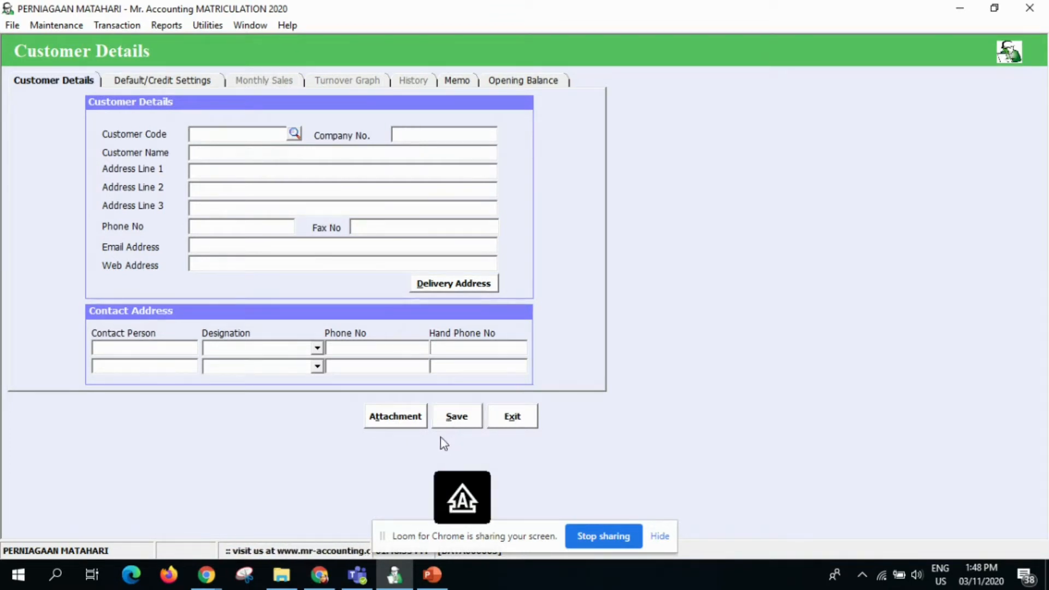
left_click(516, 422)
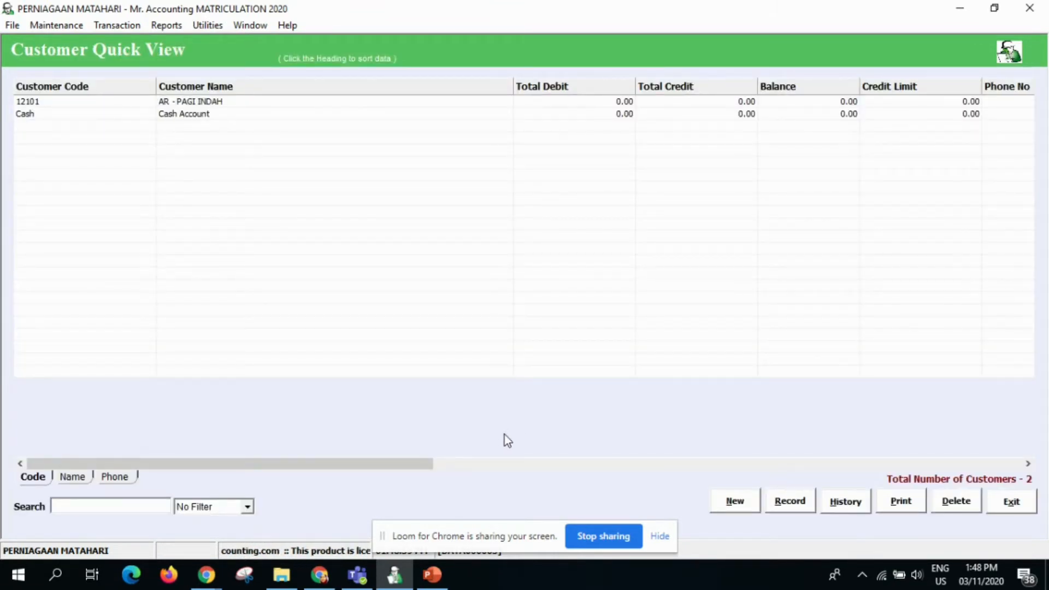
- Leave the customer list and open the Supplier module
left_click(1017, 503)
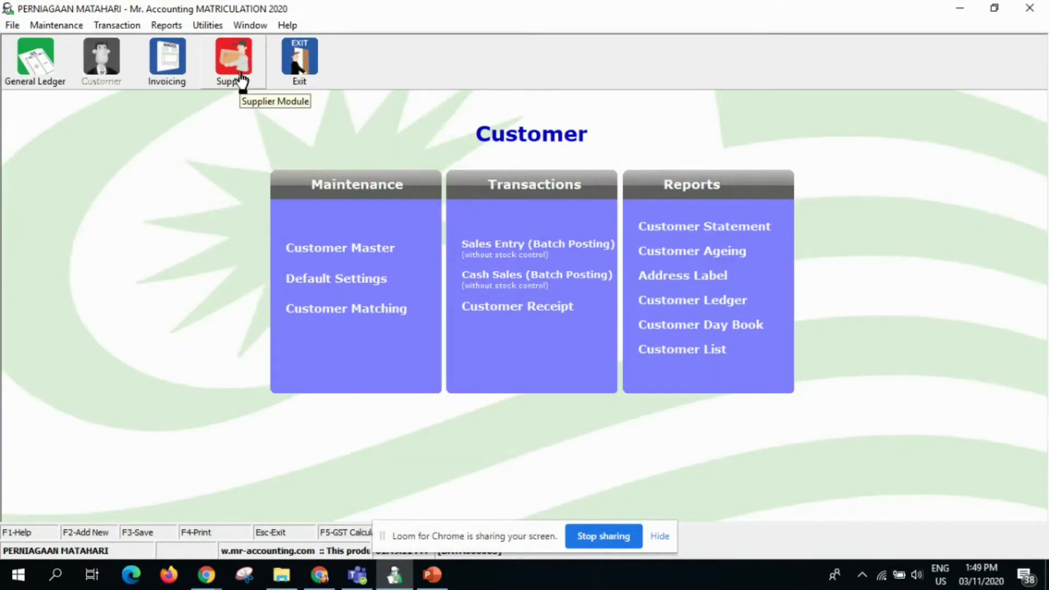
left_click(242, 81)
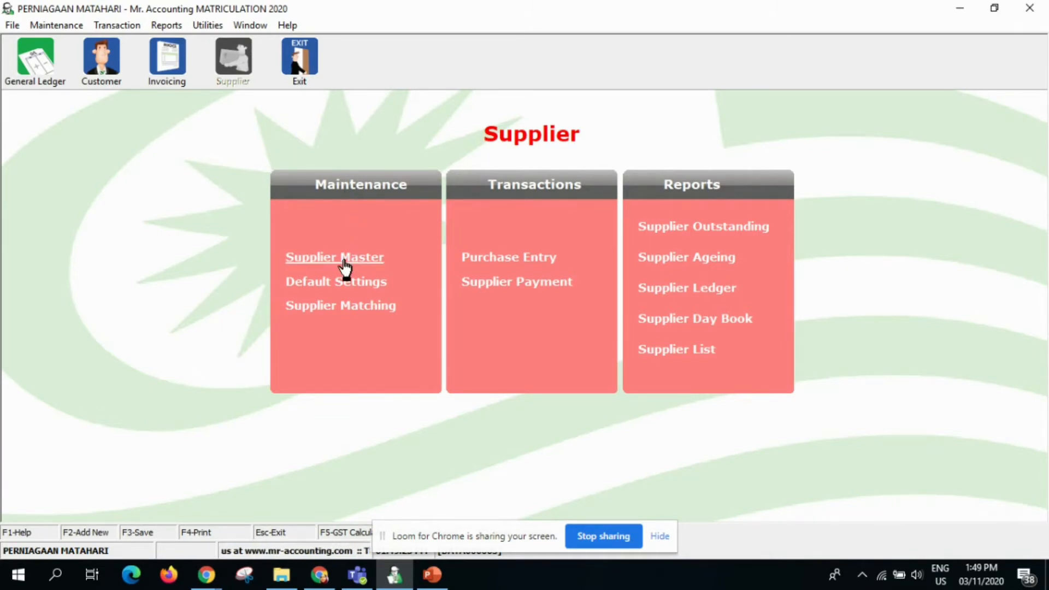
- Save the supplier record for code 31101 with company number 12345, then return to the main screen
left_click(343, 260)
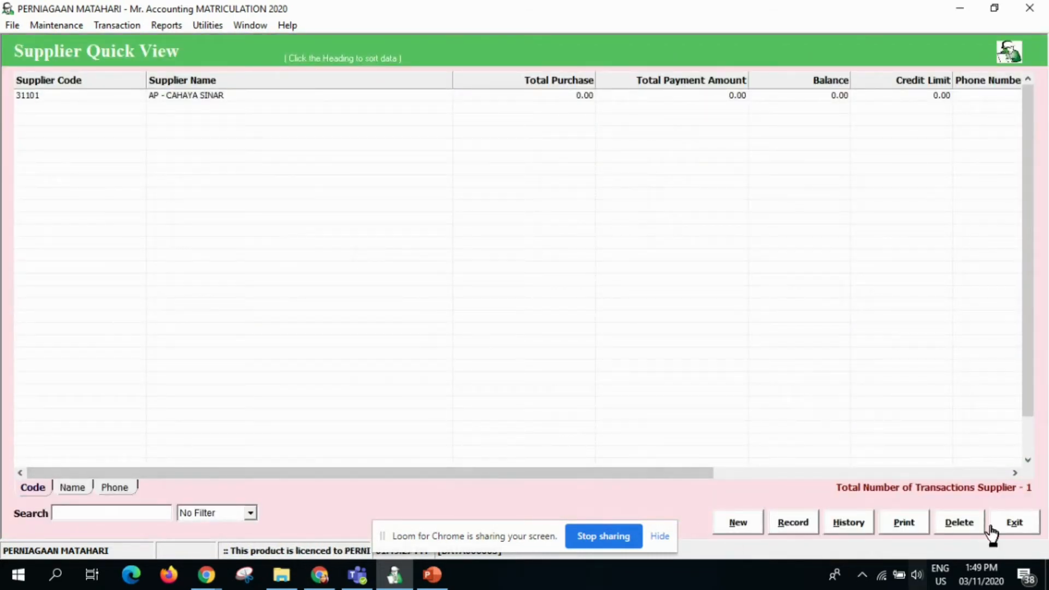
left_click(739, 526)
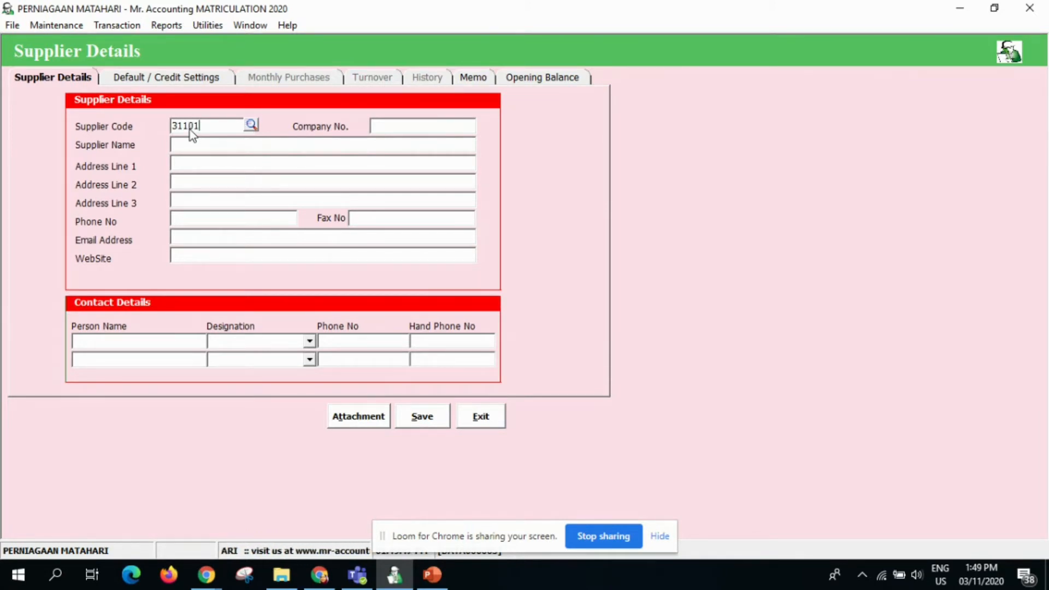
left_click(400, 126)
type("12345")
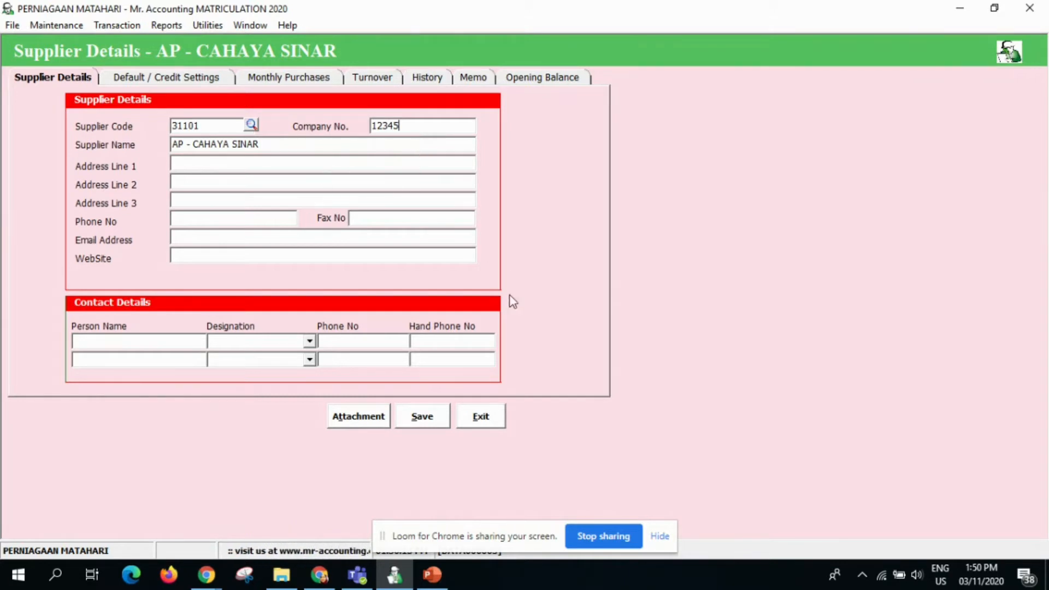
left_click(425, 421)
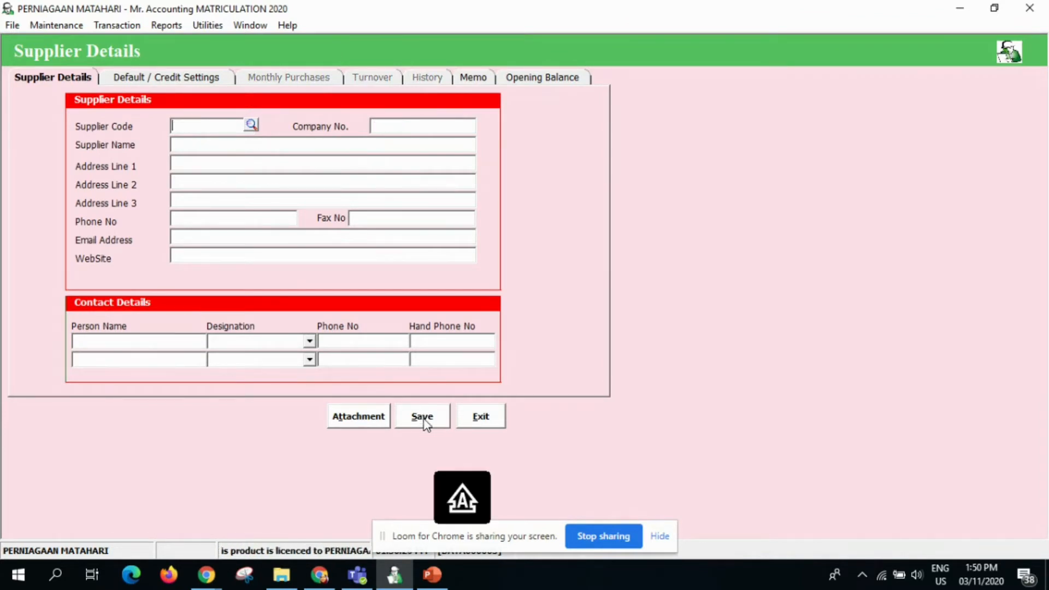
left_click(483, 420)
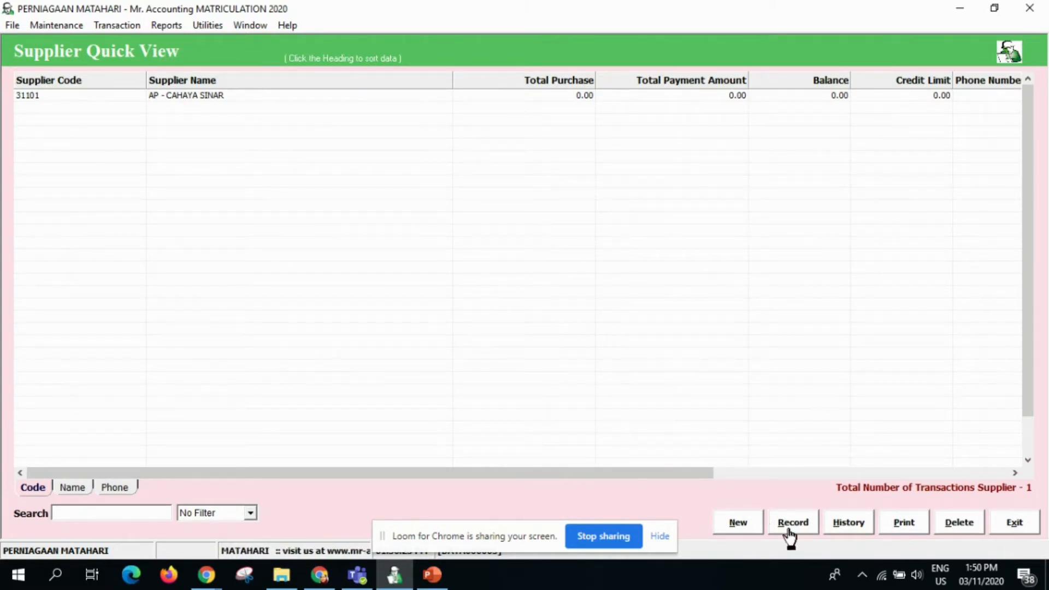
left_click(1014, 524)
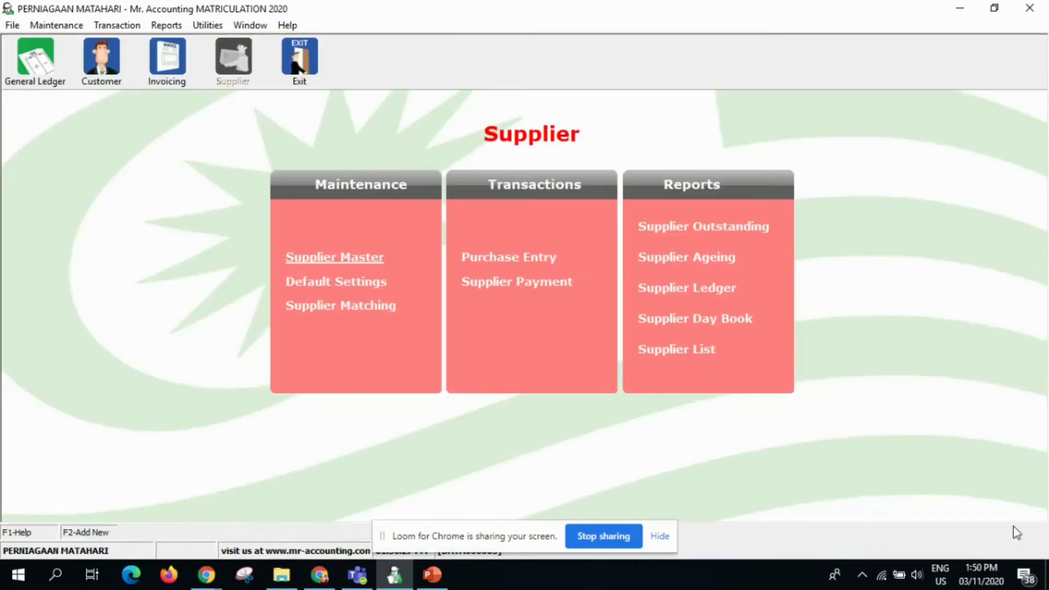
left_click(300, 74)
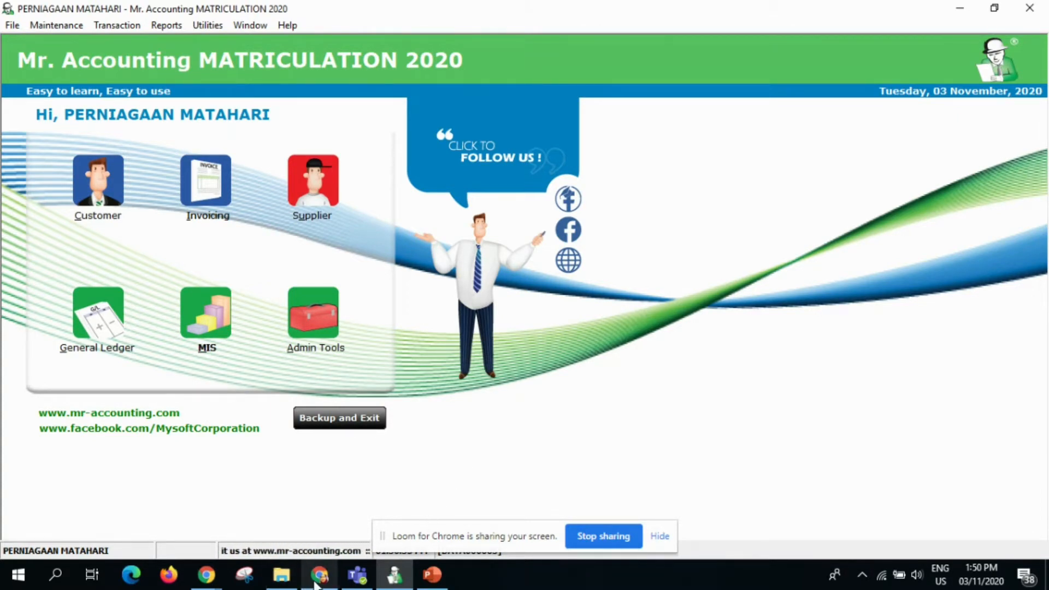
mouse_move(316, 585)
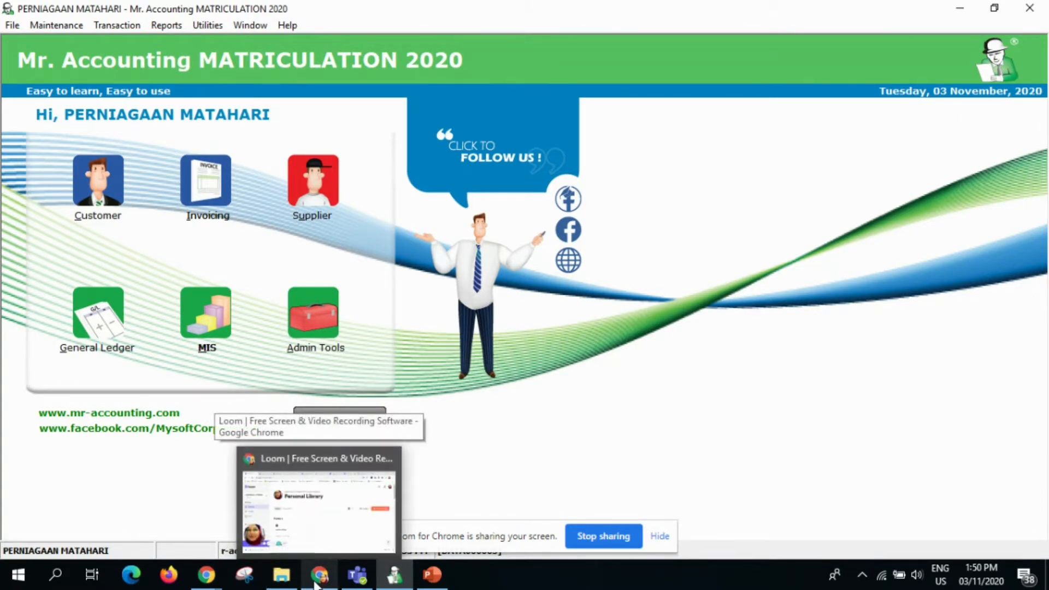
left_click(316, 585)
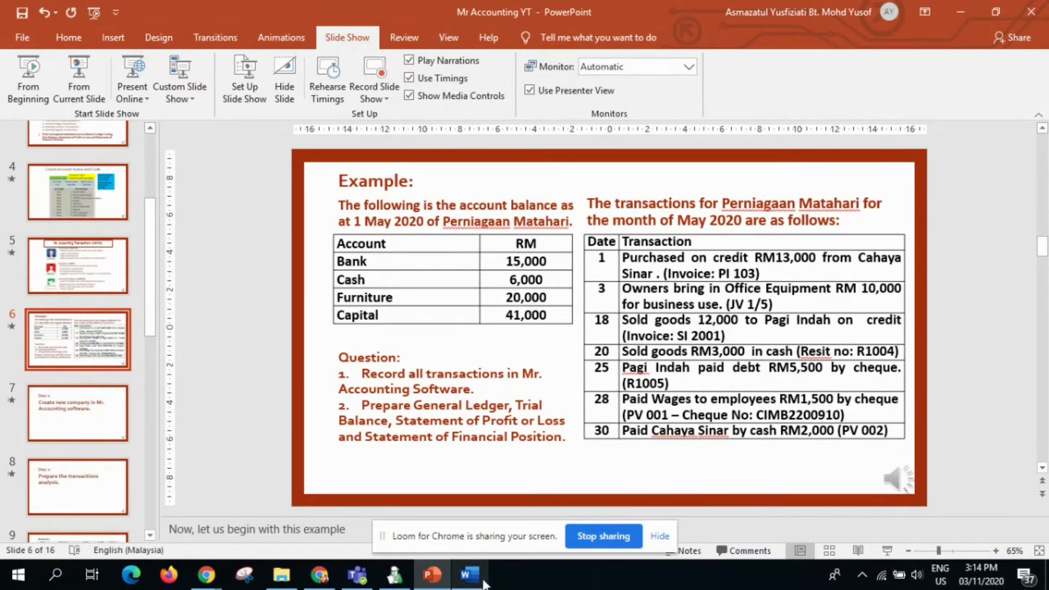
- Switch to Word to read the Case II instructions for keying in the GL opening balance, then return to Mr. Accounting
mouse_move(471, 575)
left_click(489, 500)
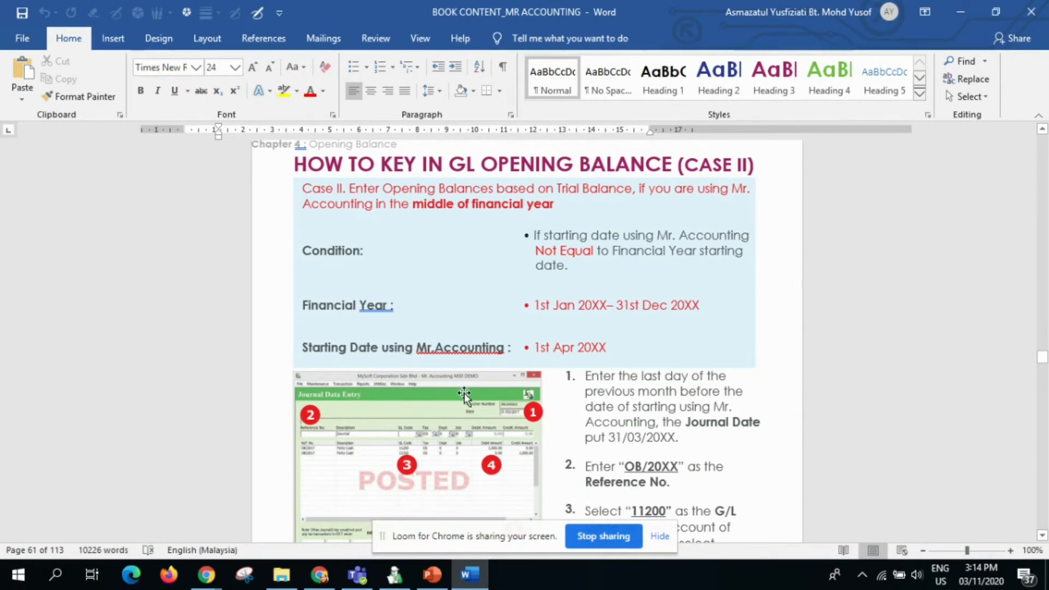
left_click(394, 574)
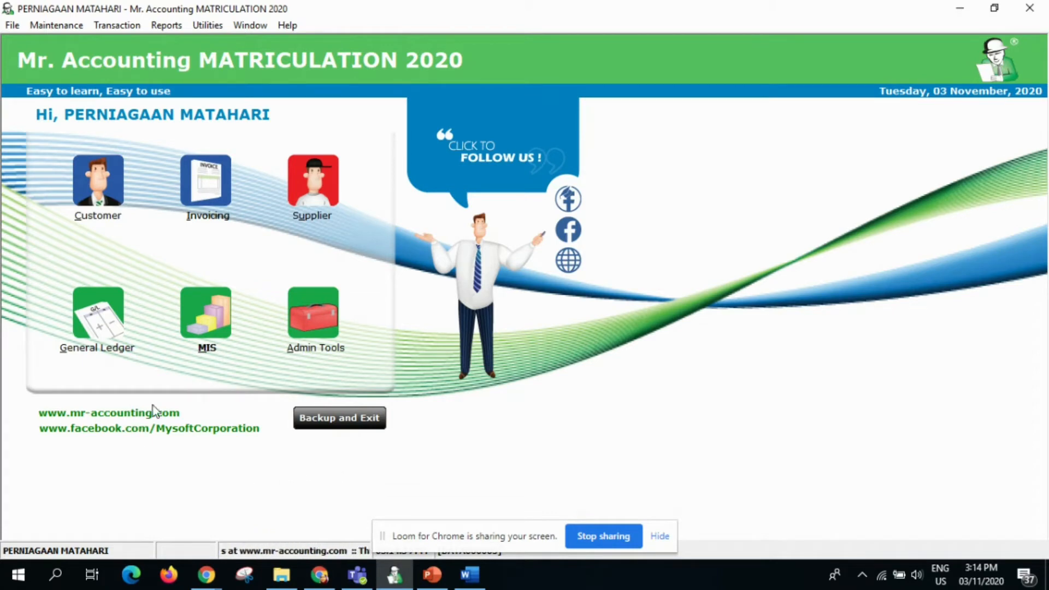
- Start a new Other GL Journal entry in the General Ledger module
left_click(117, 354)
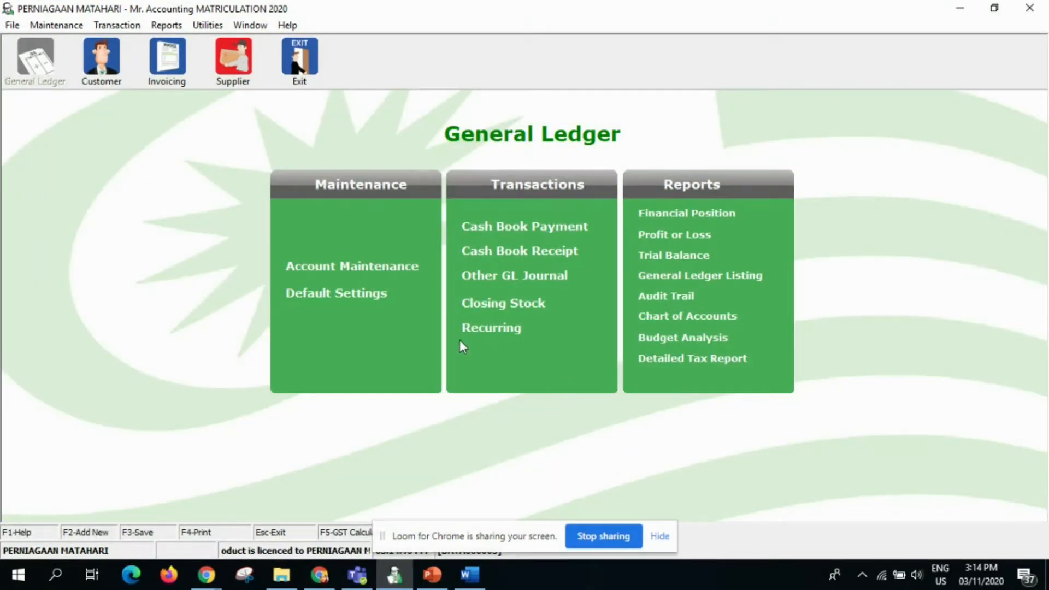
left_click(506, 282)
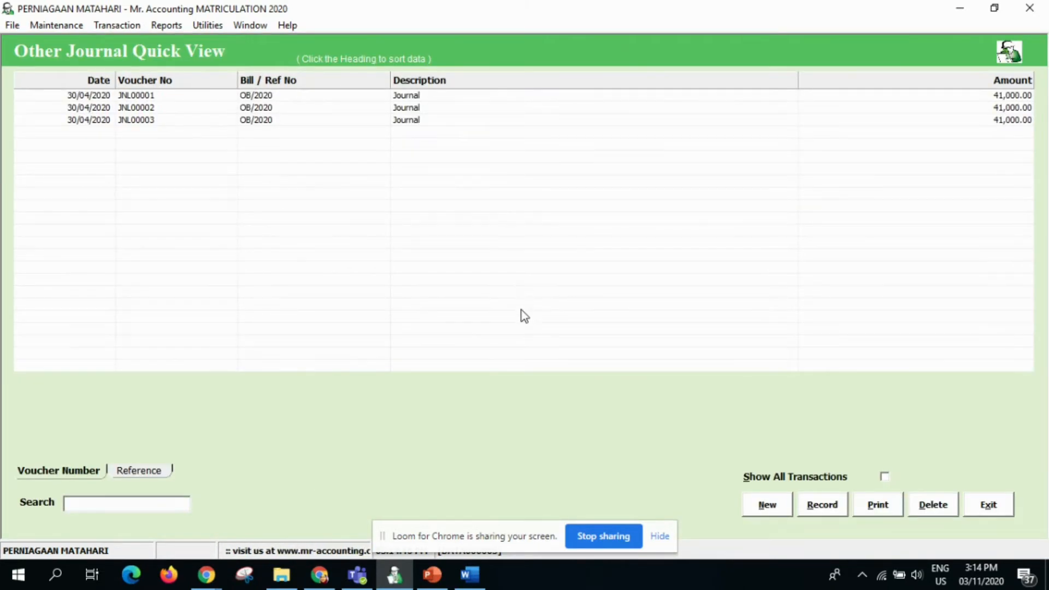
left_click(775, 510)
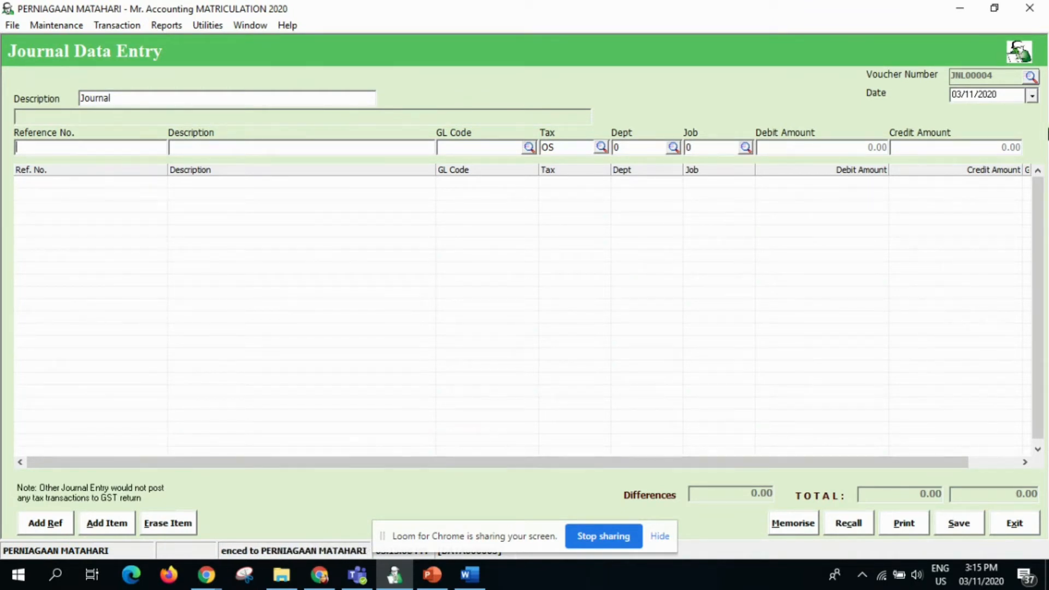
- Set the journal date to 30/04/2020
left_click(1031, 96)
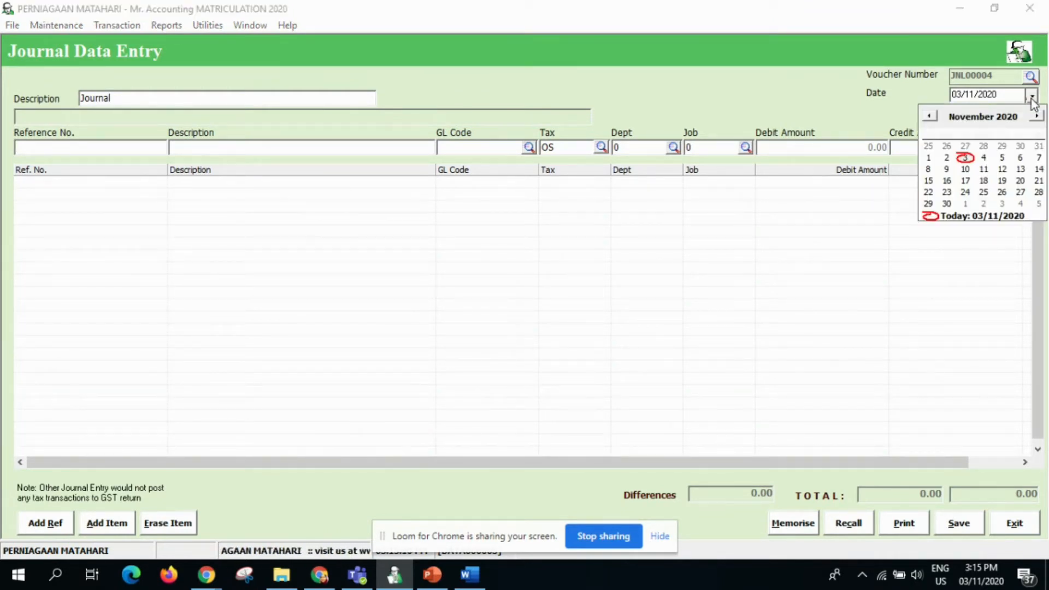
left_click(932, 120)
left_click(932, 119)
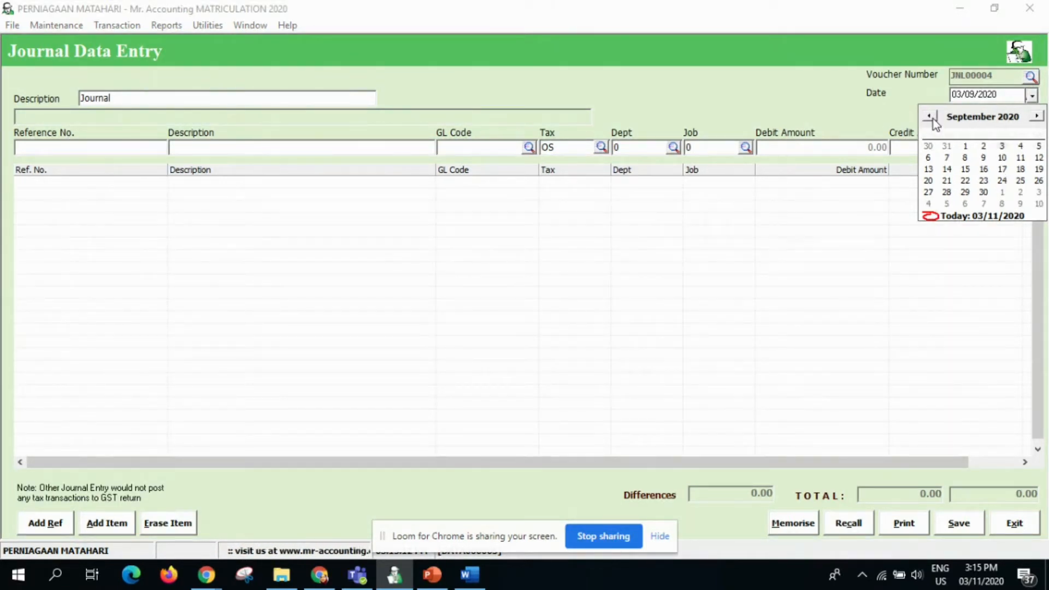
left_click(932, 120)
left_click(931, 119)
left_click(931, 120)
left_click(931, 119)
left_click(932, 120)
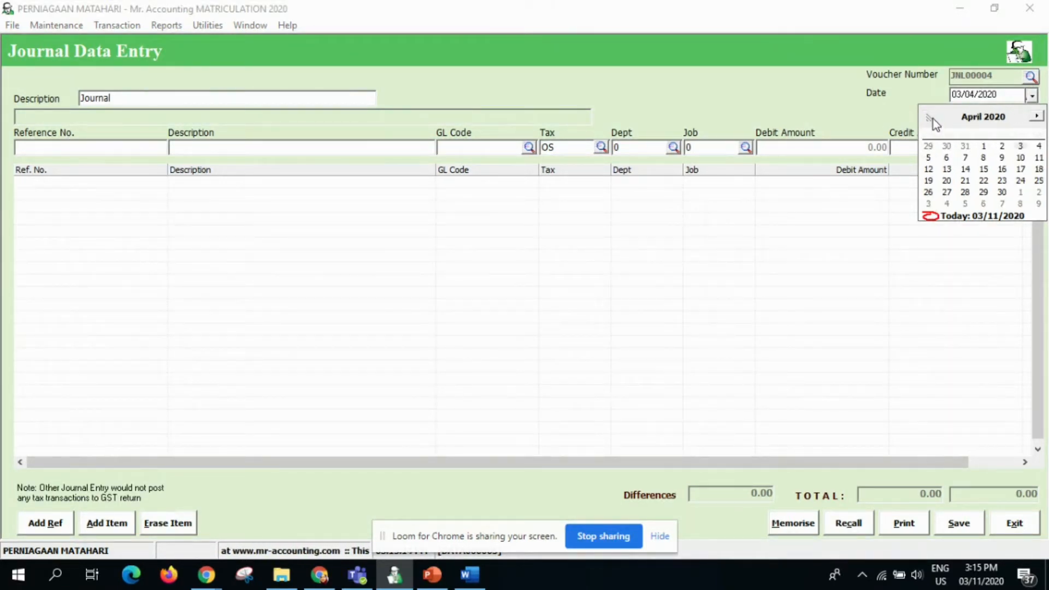
left_click(1005, 192)
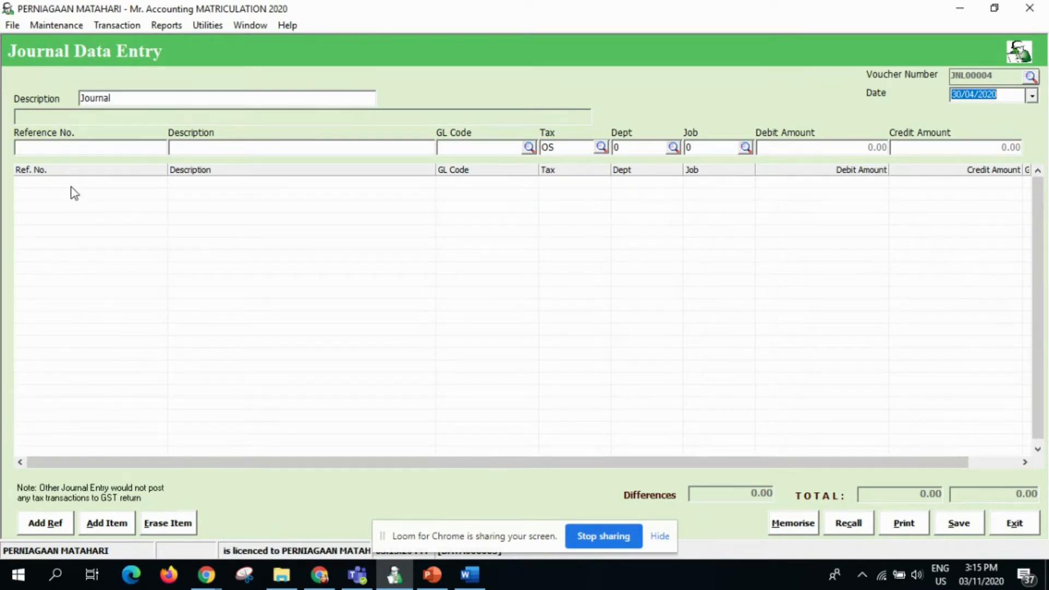
- Enter OB/2020 as the journal line's reference number and Journal FOR OPENING BALANCE as its description
left_click(95, 147)
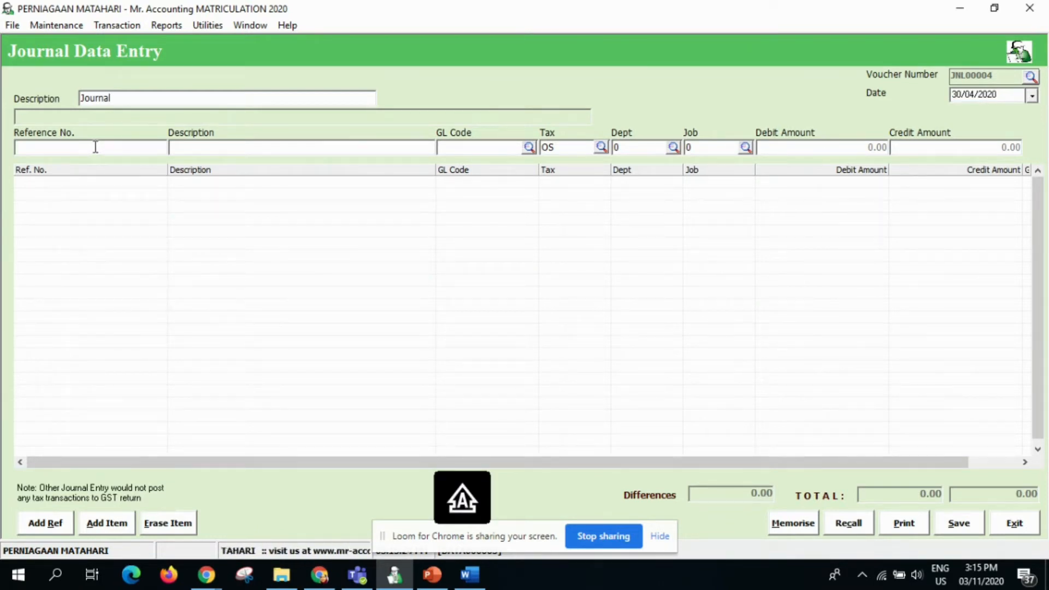
type("OB")
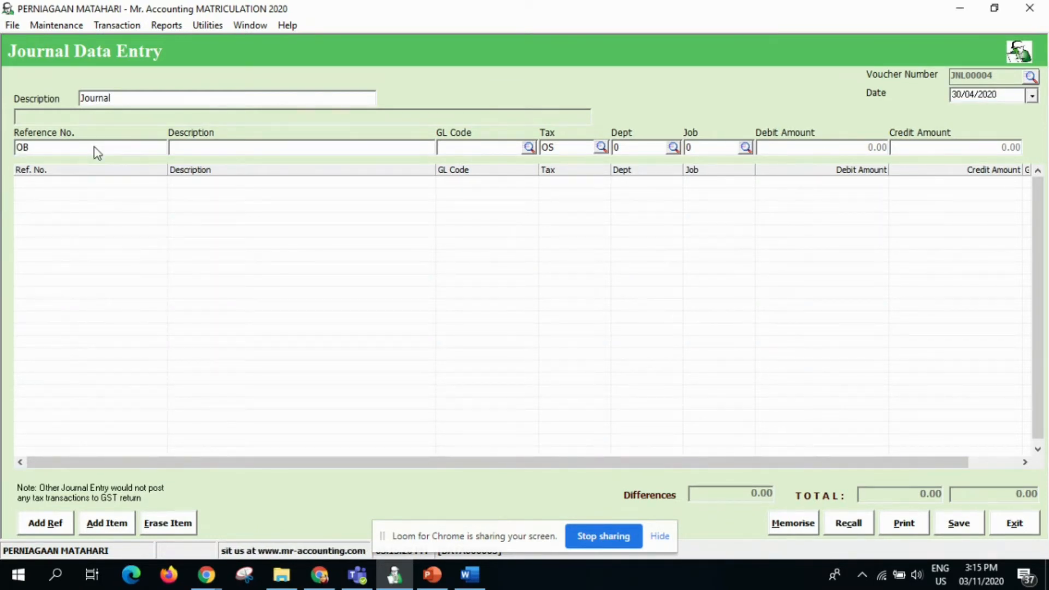
type("/2020")
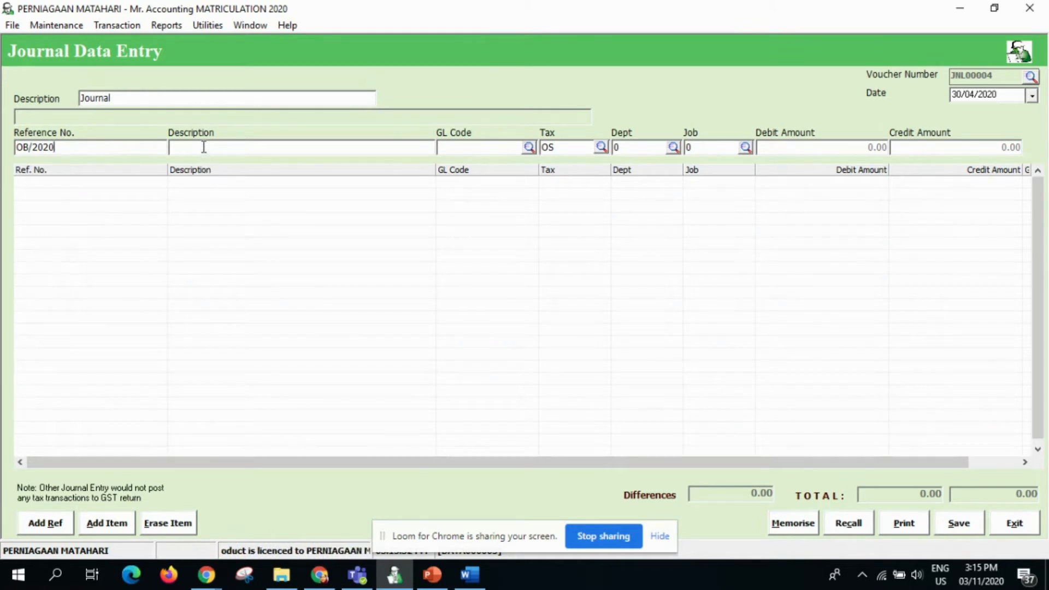
key("Tab")
key("Caps_Lock")
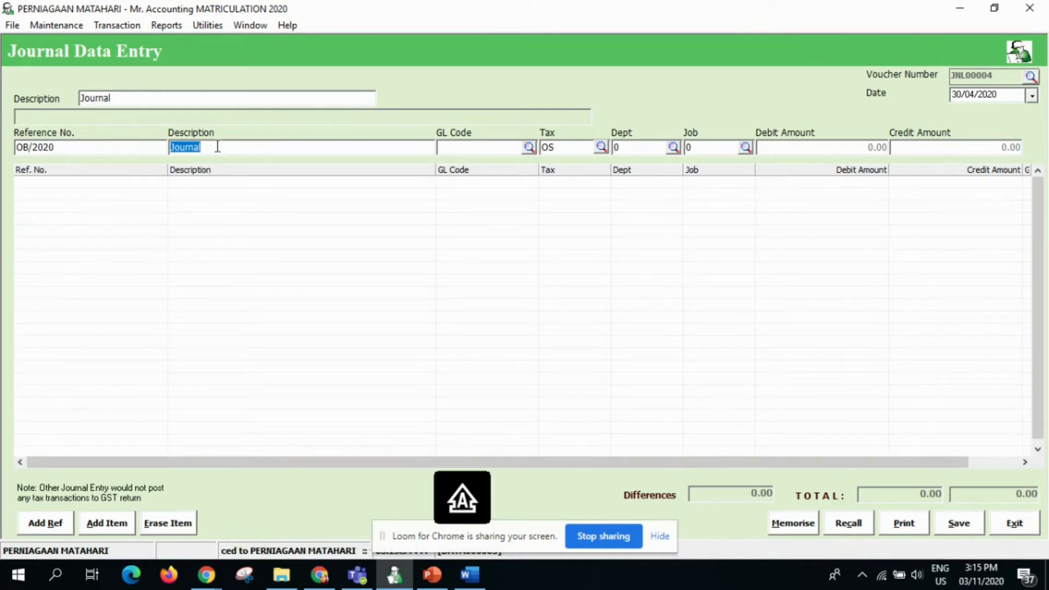
left_click(217, 146)
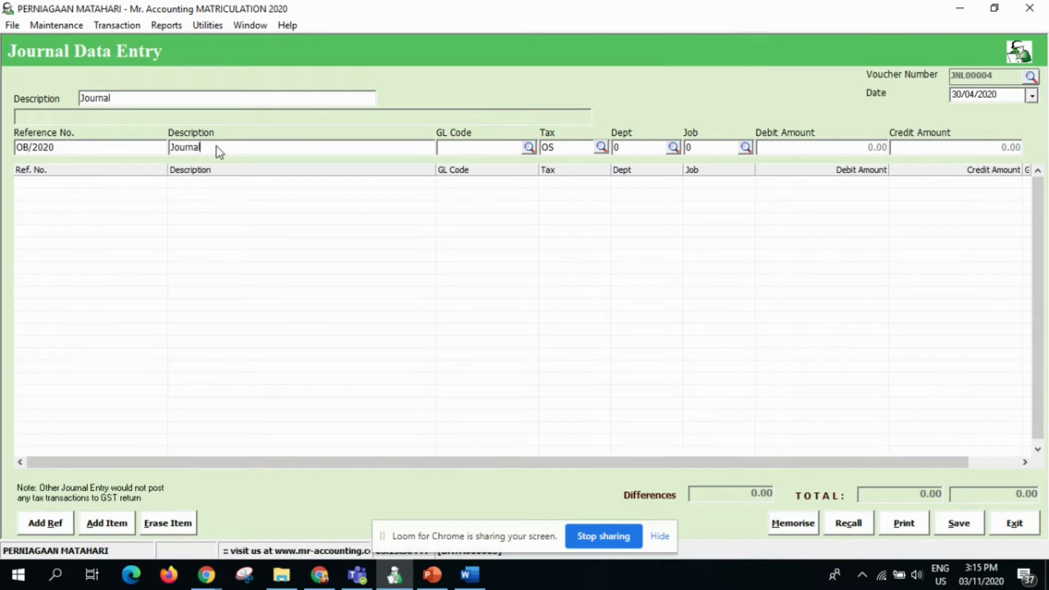
type("F")
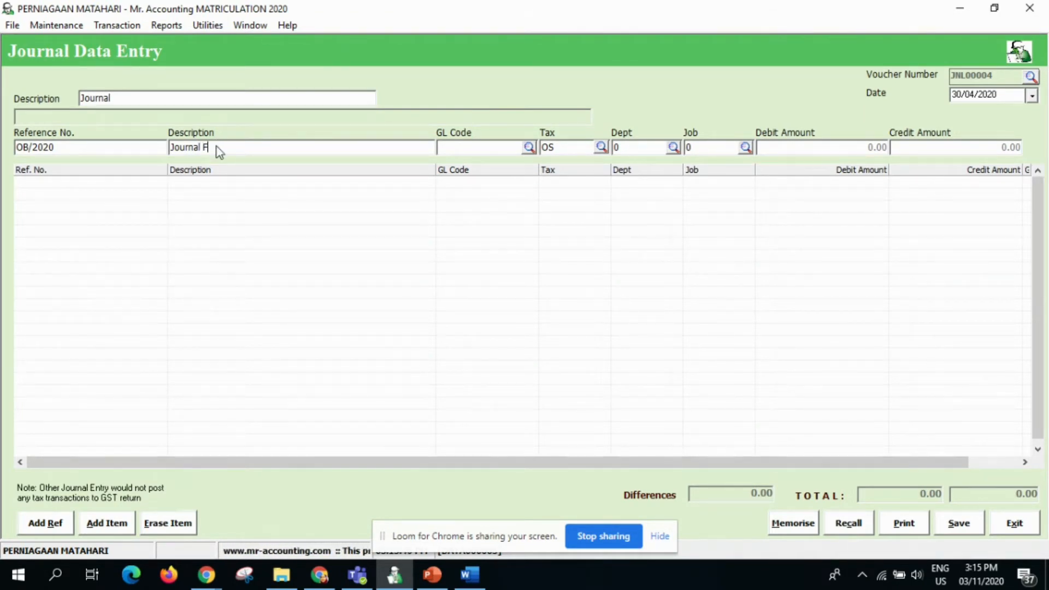
type("OR OPENIN")
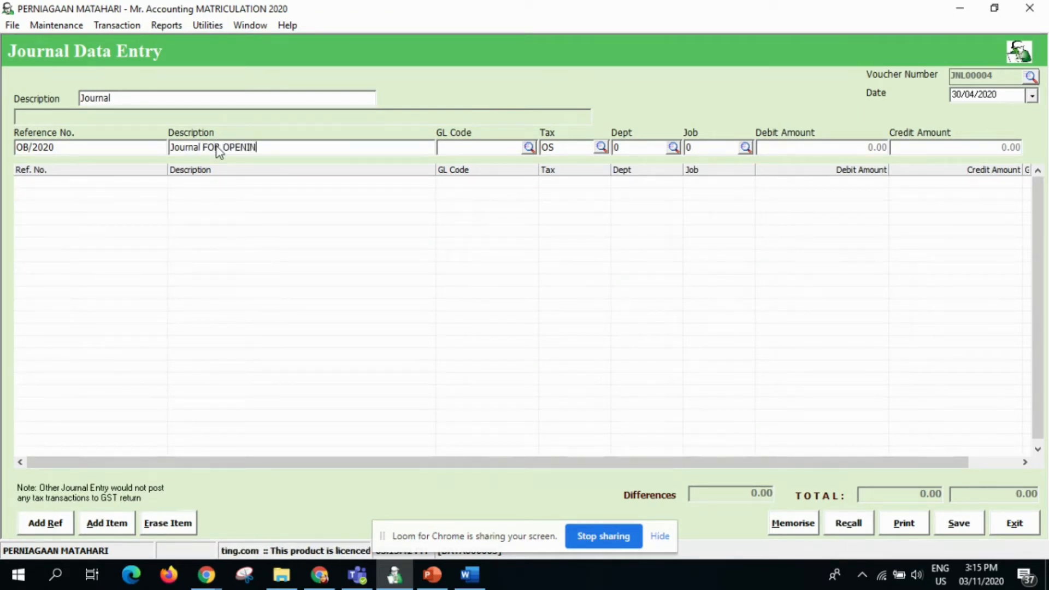
type("G BALANCE")
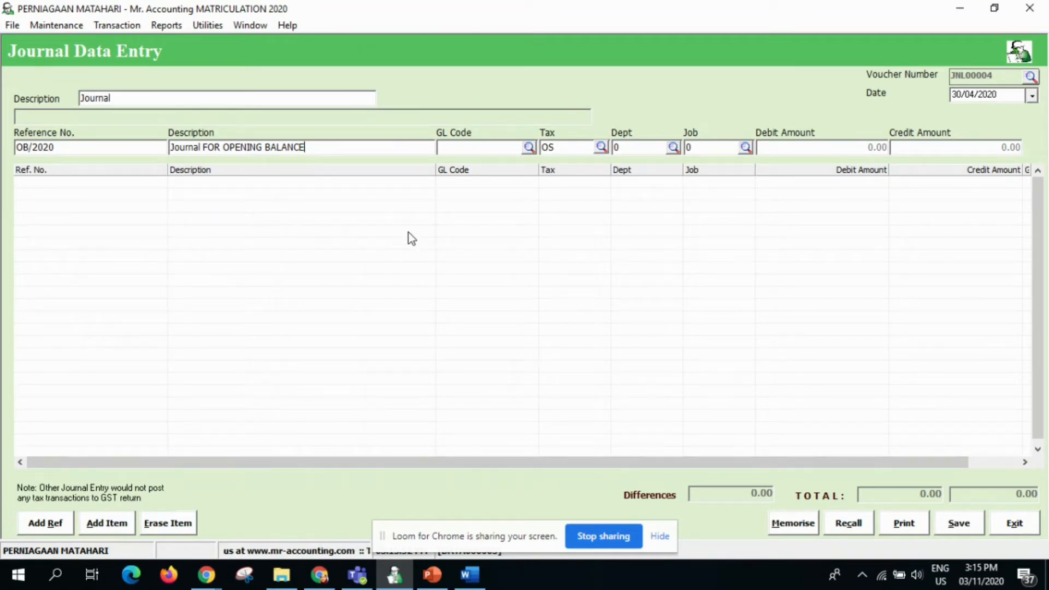
- Add the Bank account (11310) to the journal with a debit amount of 15000
left_click(528, 146)
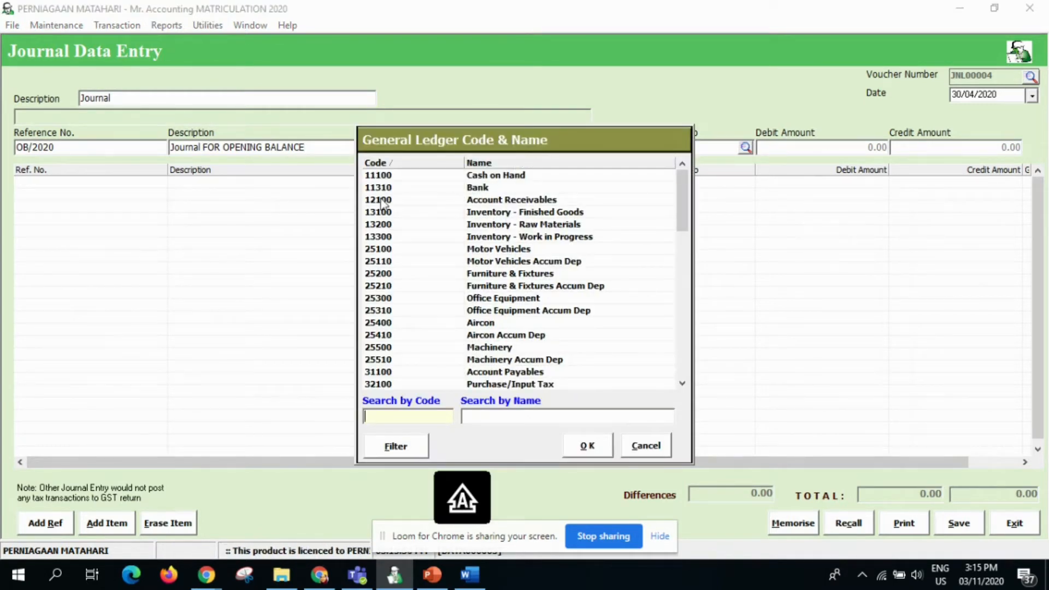
left_click(474, 187)
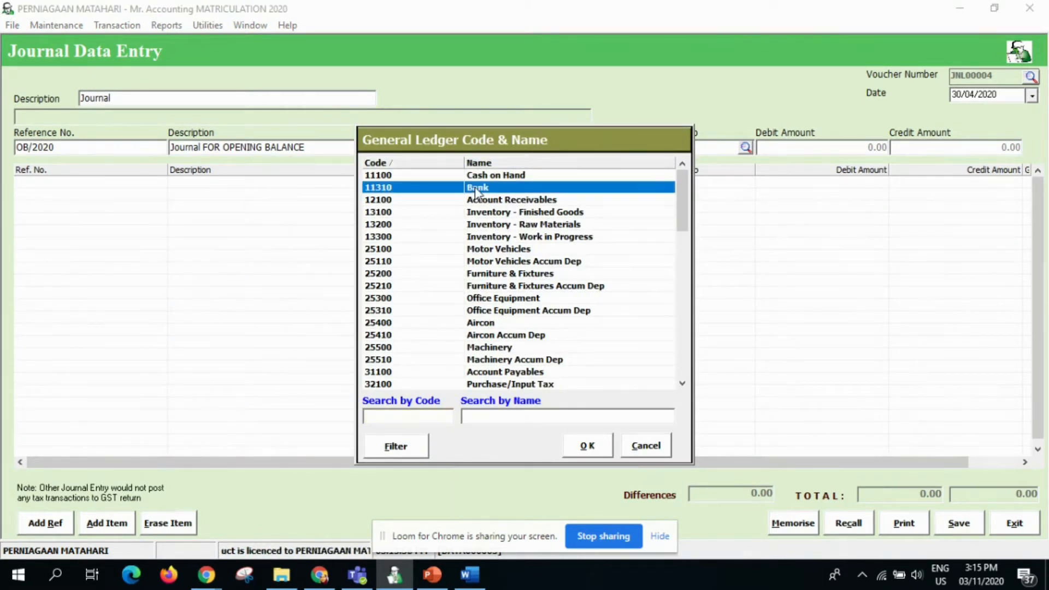
left_click(587, 446)
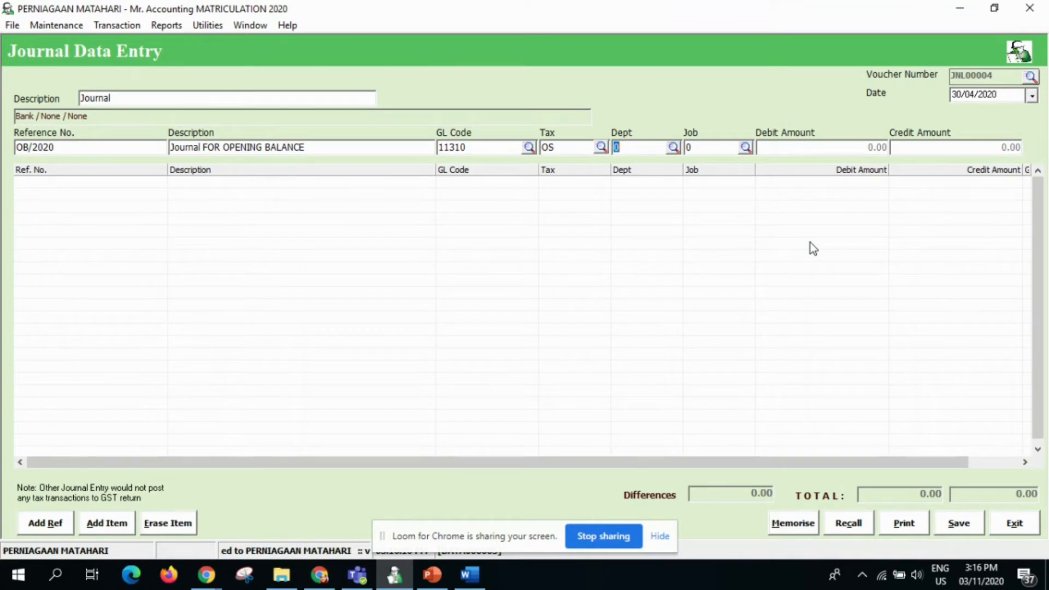
left_click(843, 149)
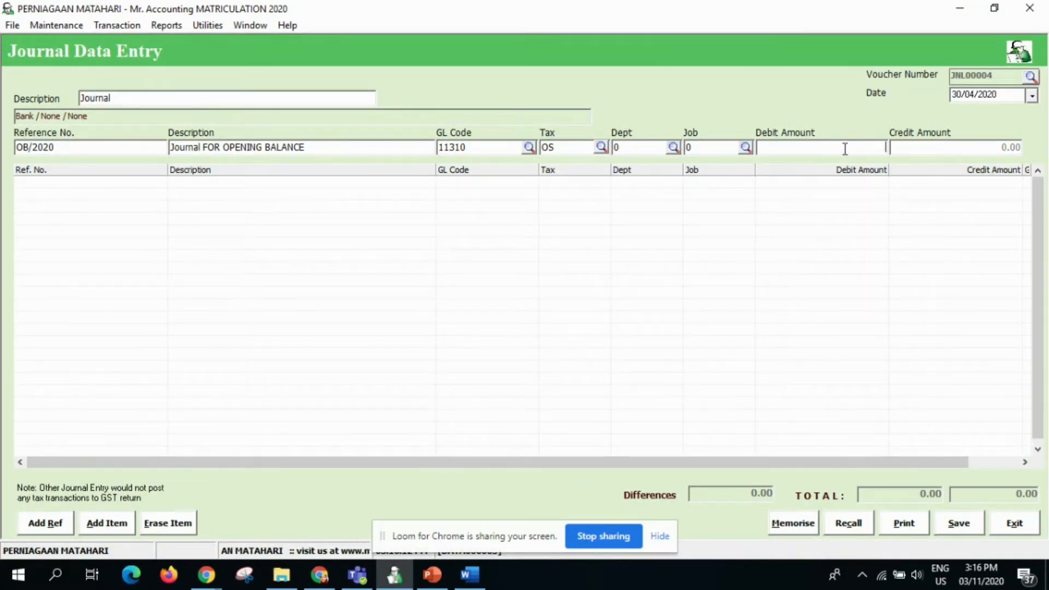
type("1")
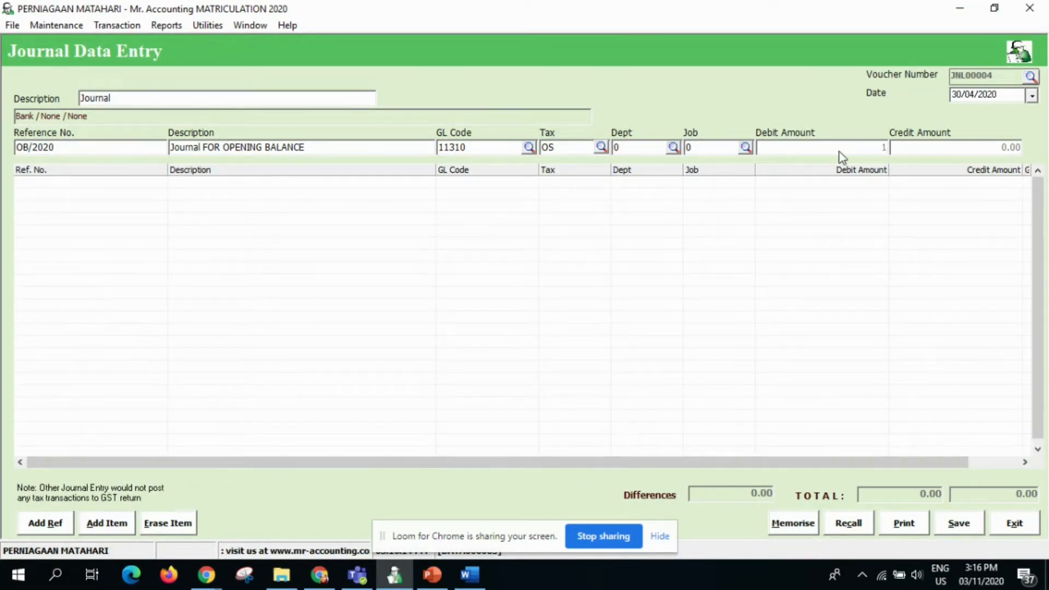
type("5000")
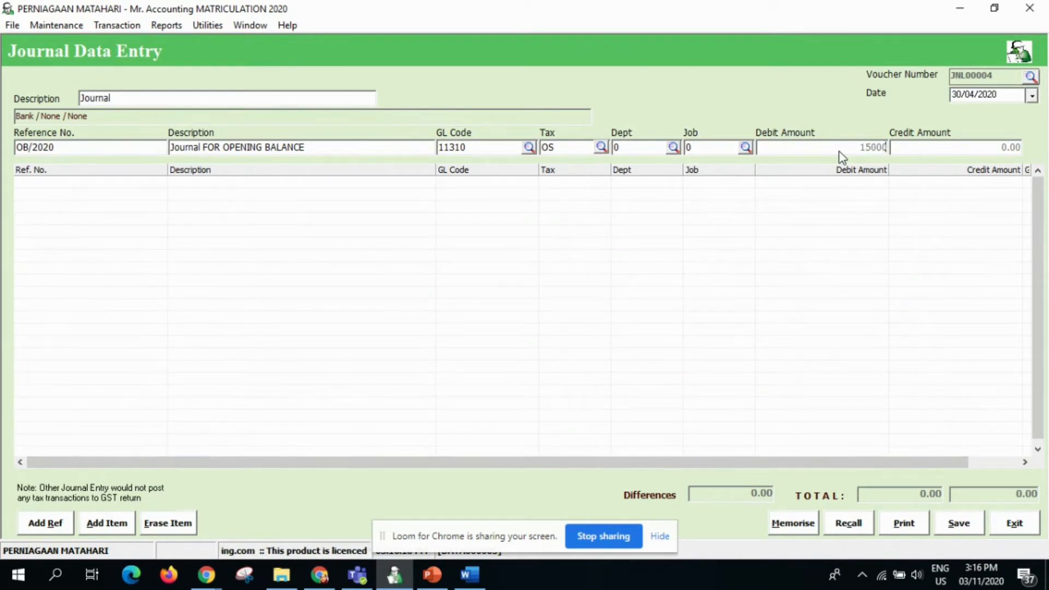
key("Return")
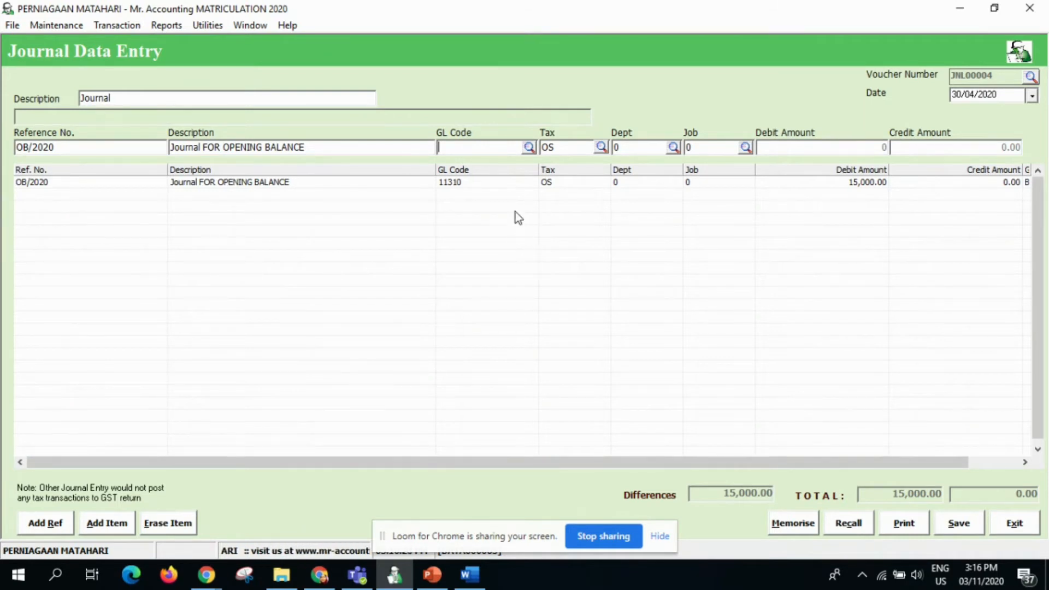
- Add the Cash on Hand account (11100) to the journal with a debit amount of 6000
left_click(528, 148)
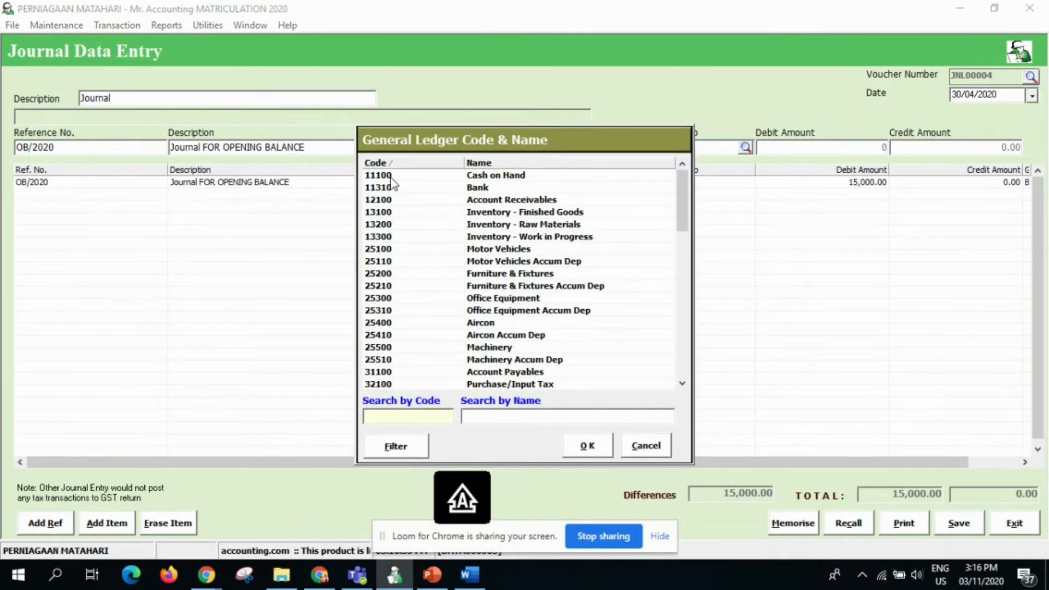
left_click(478, 176)
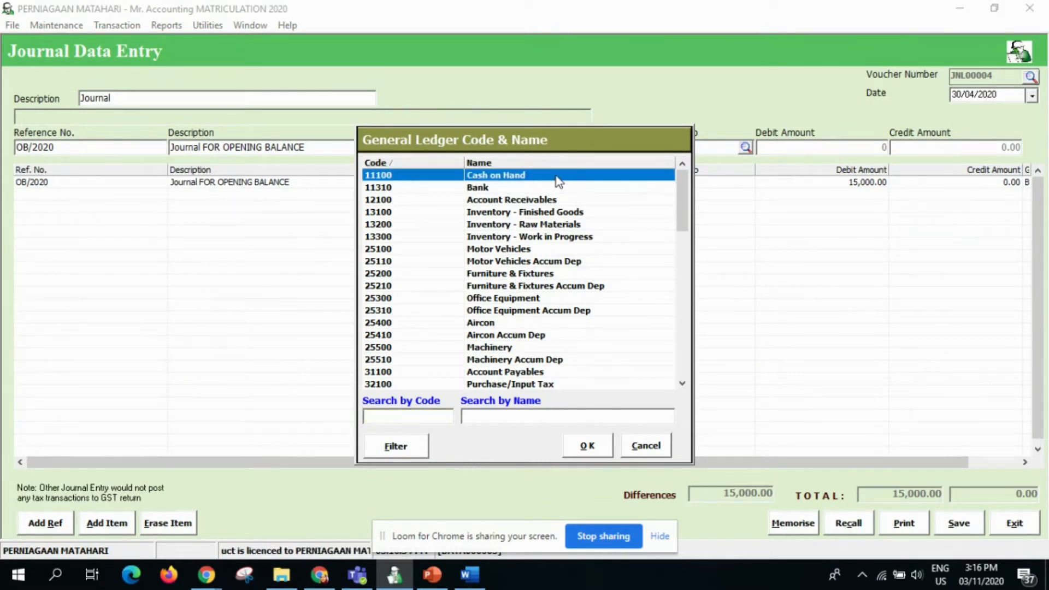
left_click(587, 447)
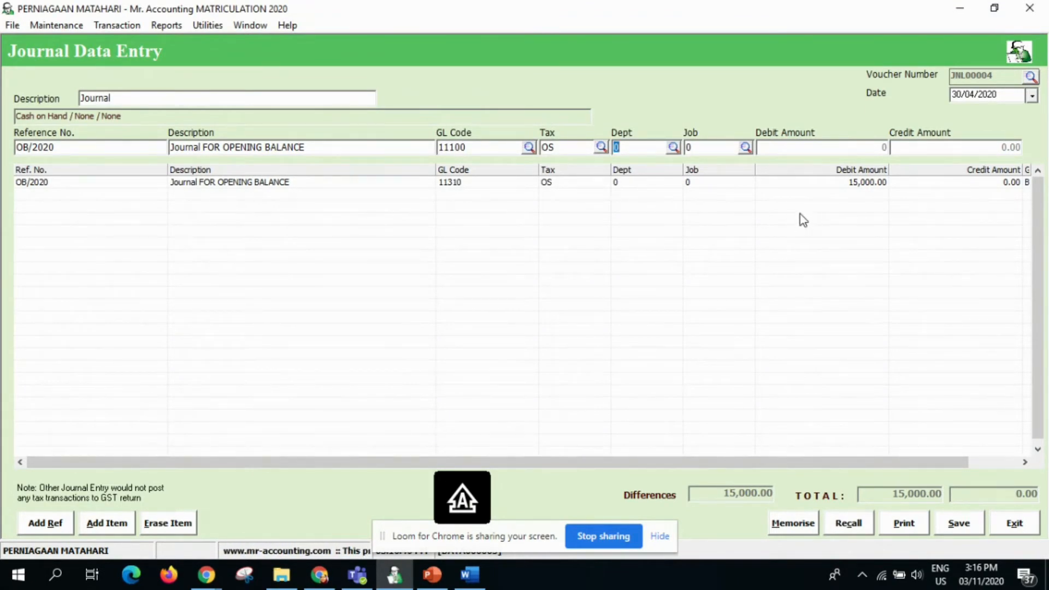
left_click(826, 150)
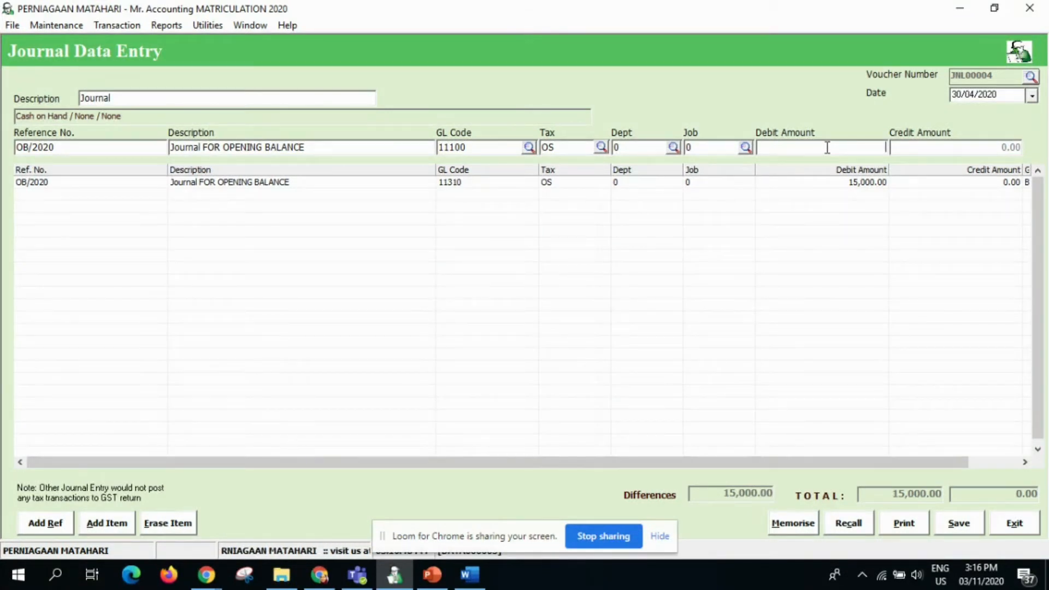
type("6000")
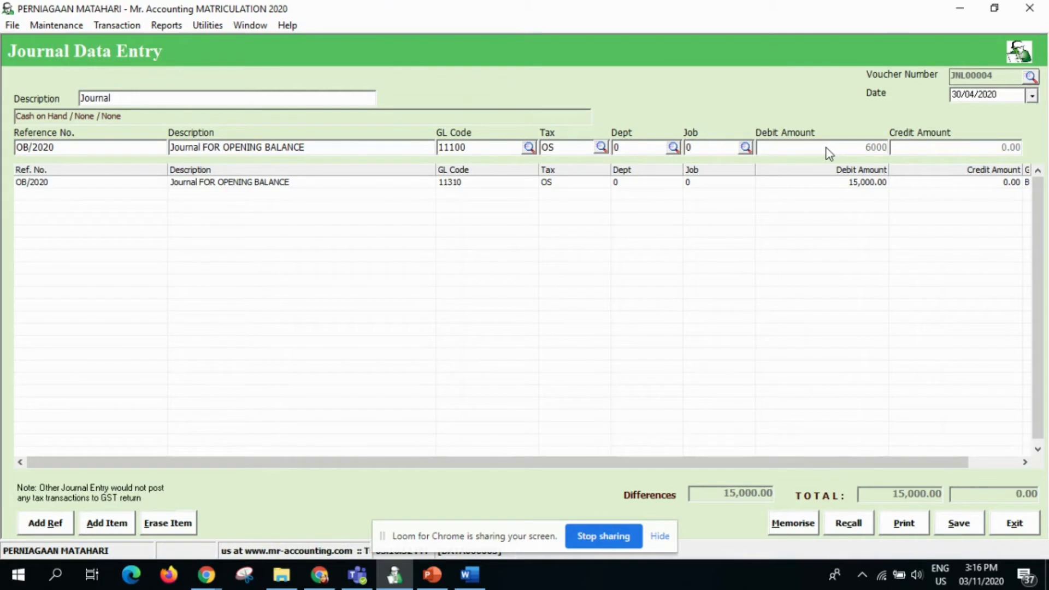
key("Return")
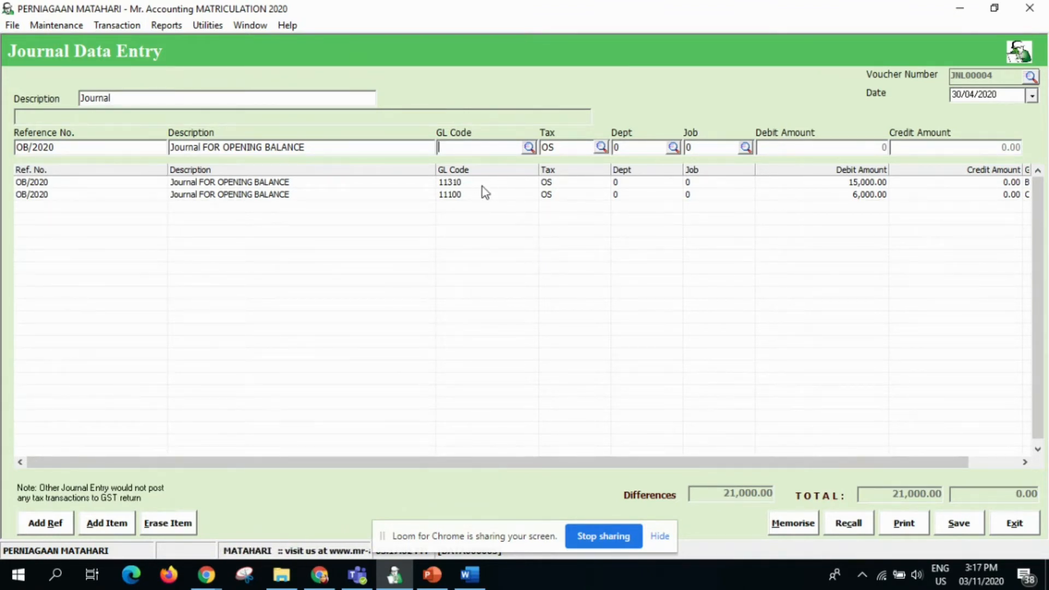
- Add the Furniture & Fixtures account (25200) to the journal with a debit amount of 20000
left_click(528, 147)
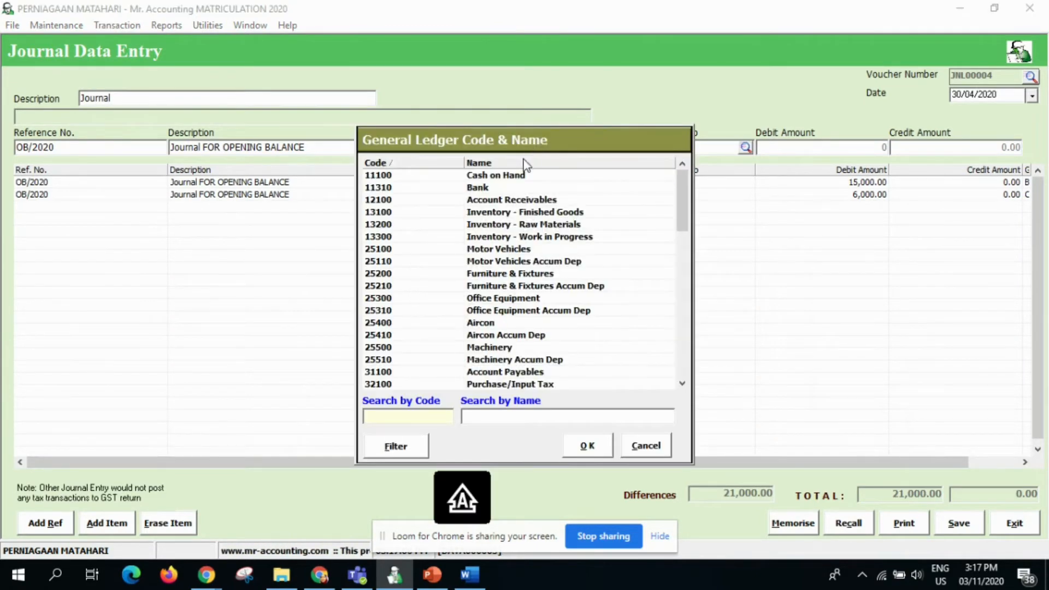
left_click(480, 275)
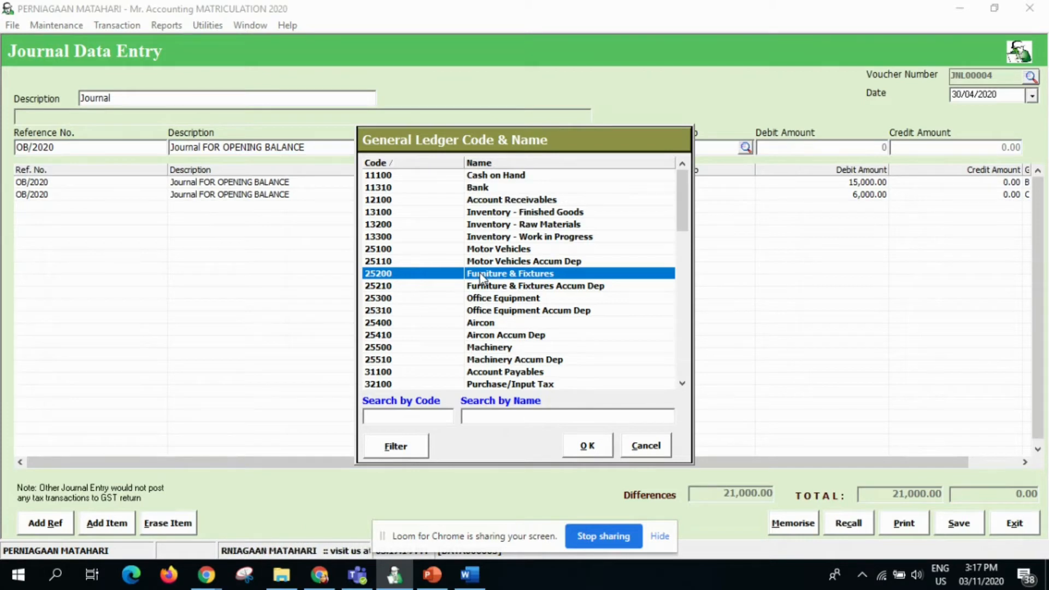
left_click(587, 447)
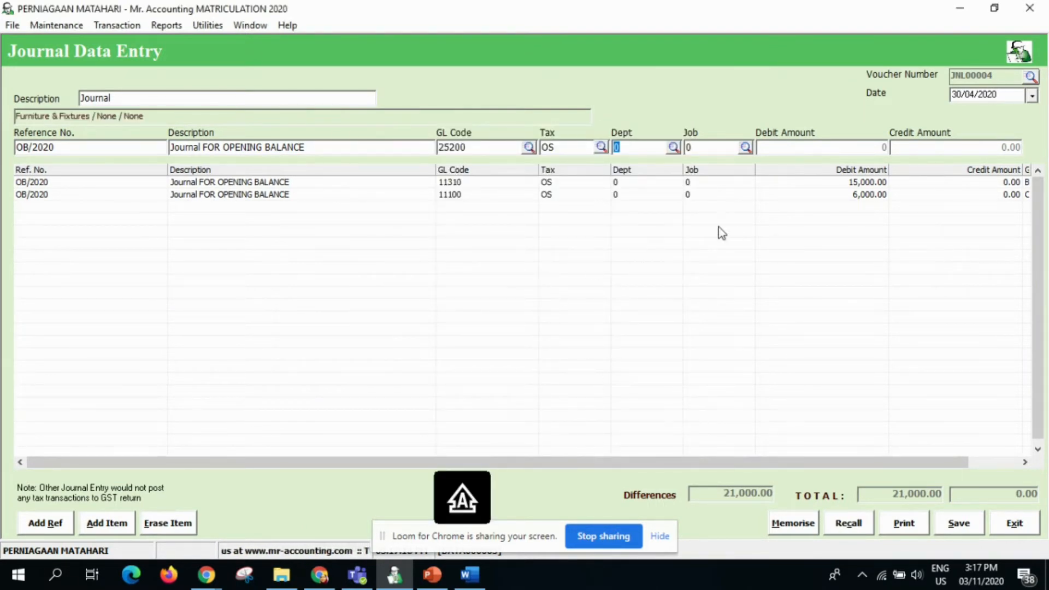
left_click(811, 148)
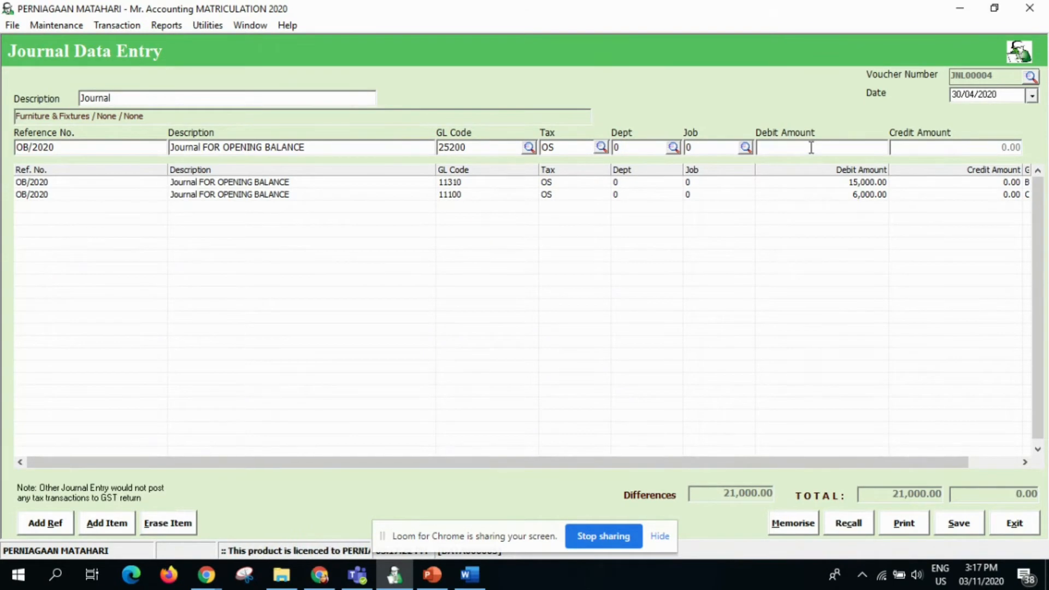
type("2")
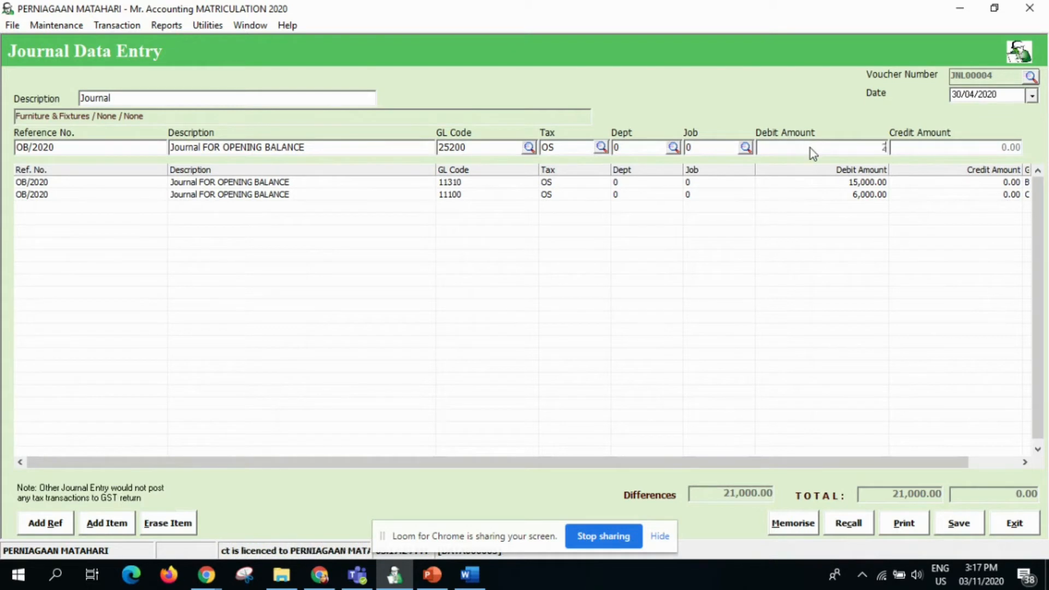
type("0000")
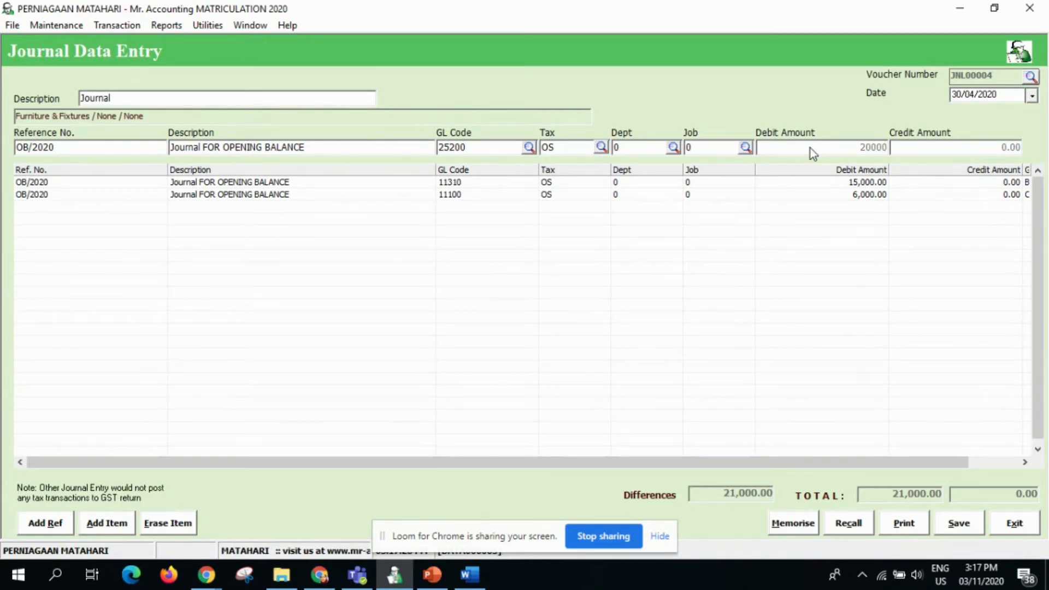
key("Return")
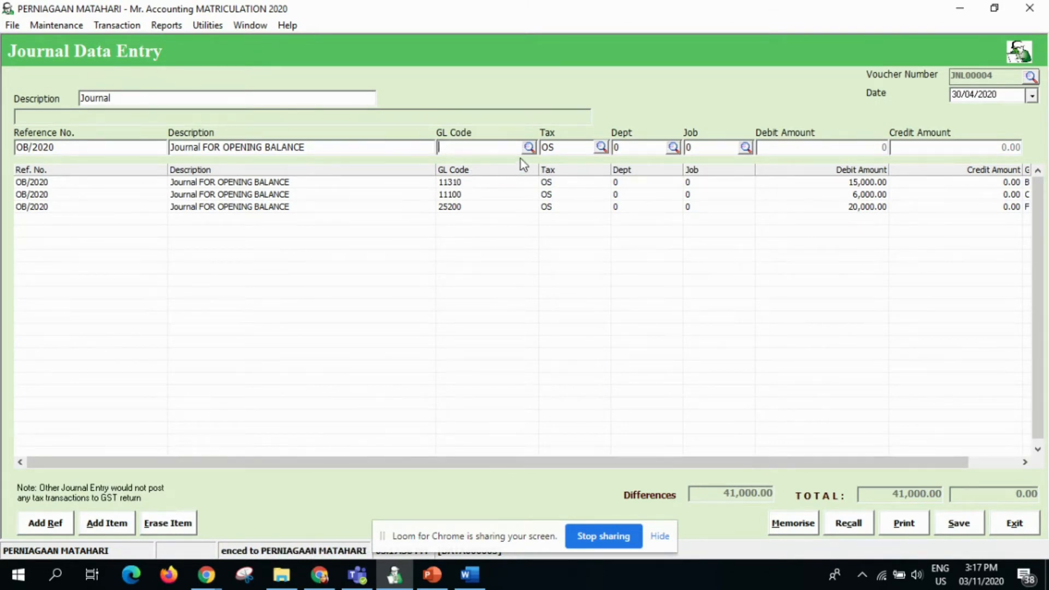
- Find the Share Capital account (41100) by name and add it to the journal with a credit amount of 41000
left_click(529, 148)
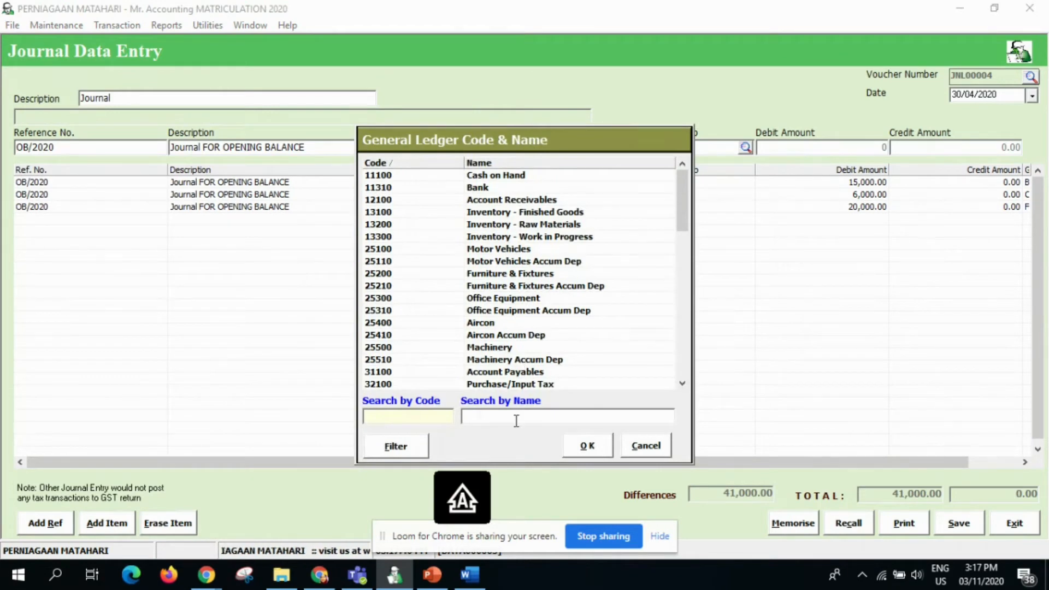
left_click(516, 418)
type("SH")
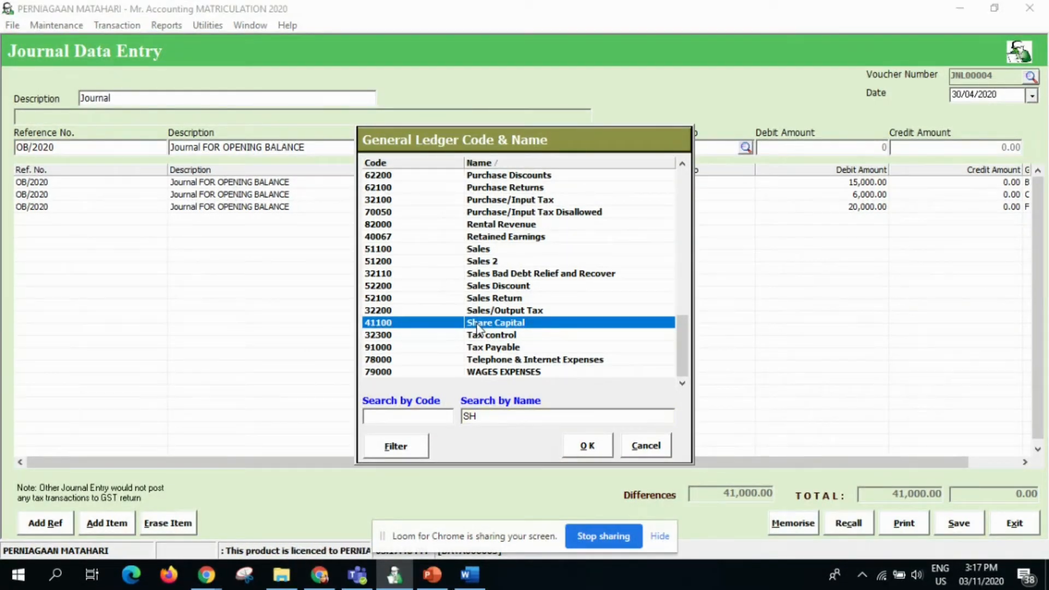
left_click(593, 452)
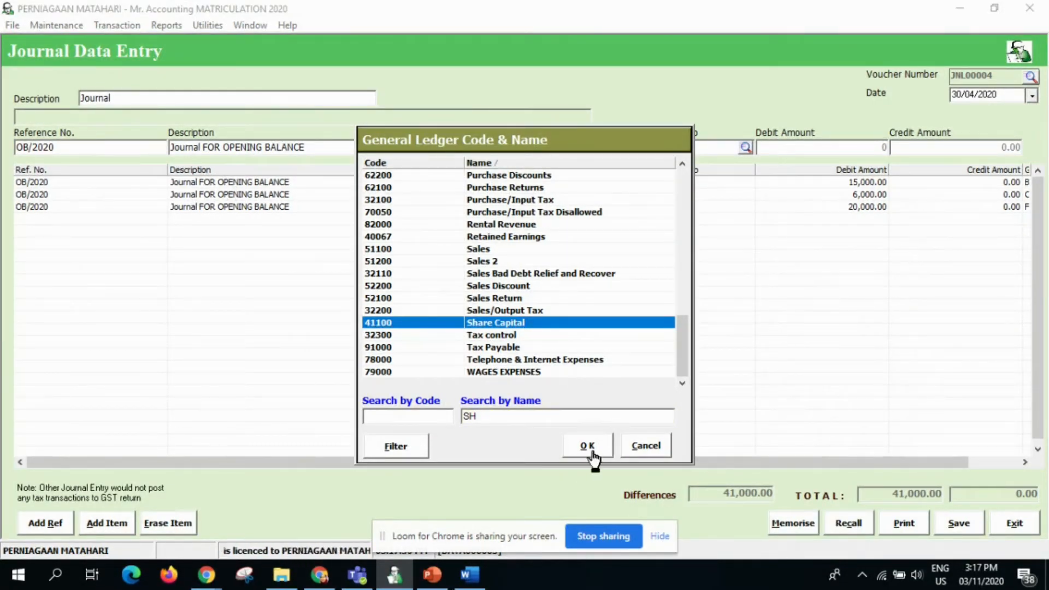
left_click(593, 453)
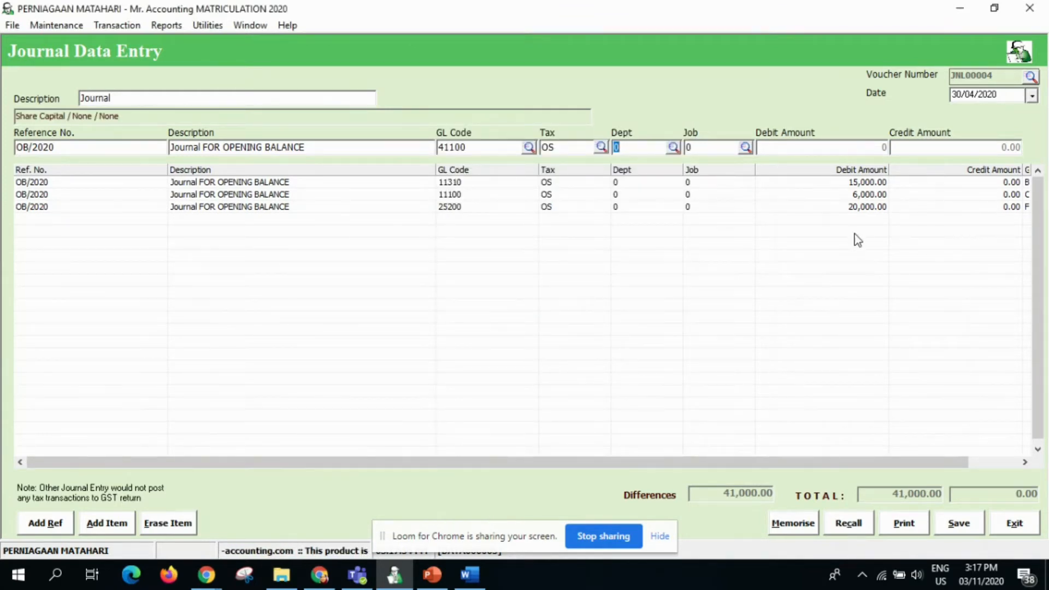
left_click(923, 148)
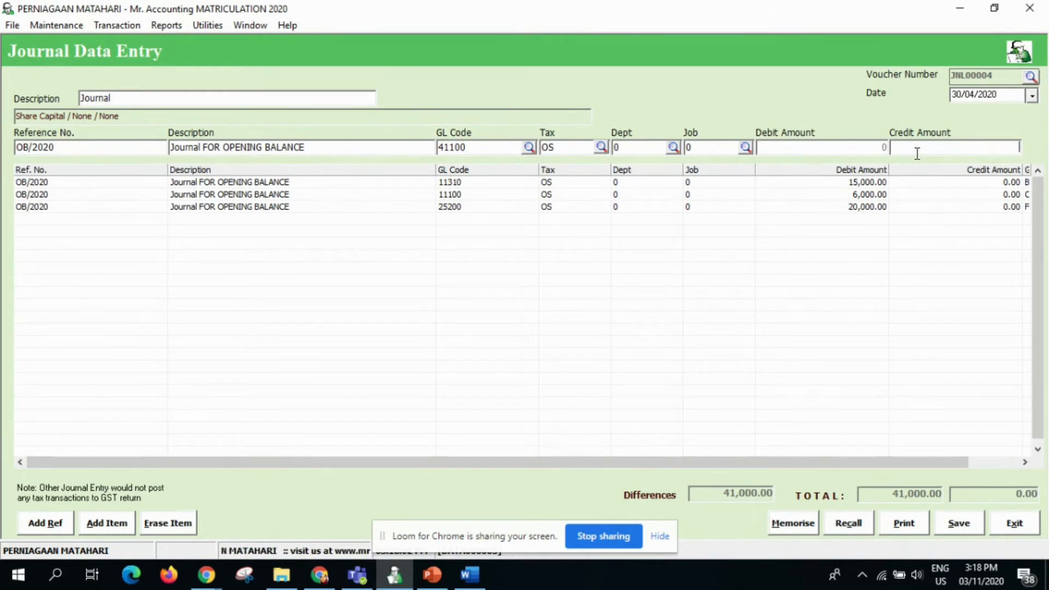
type("41")
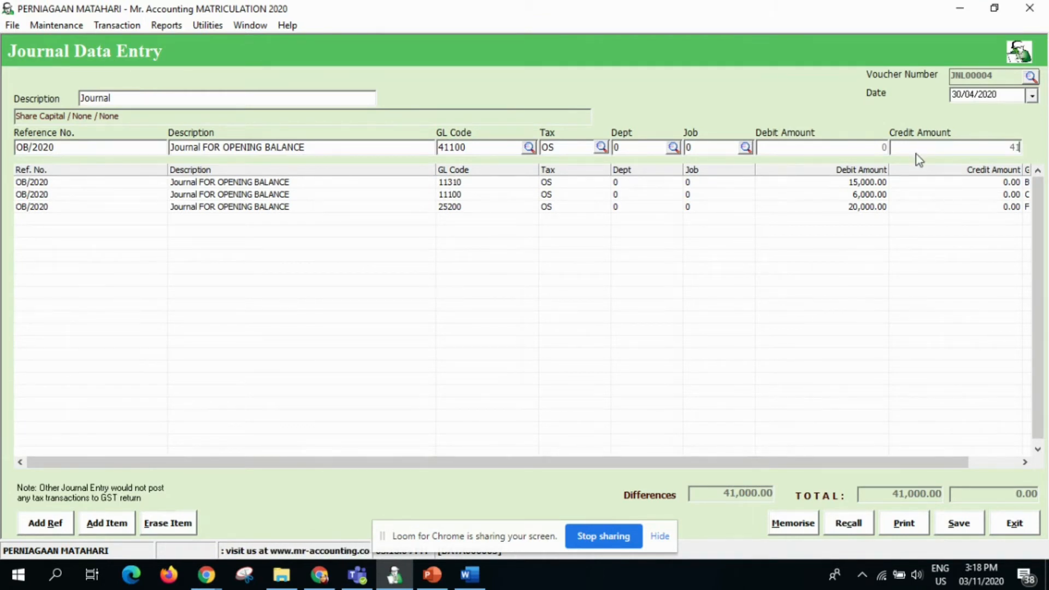
type("000")
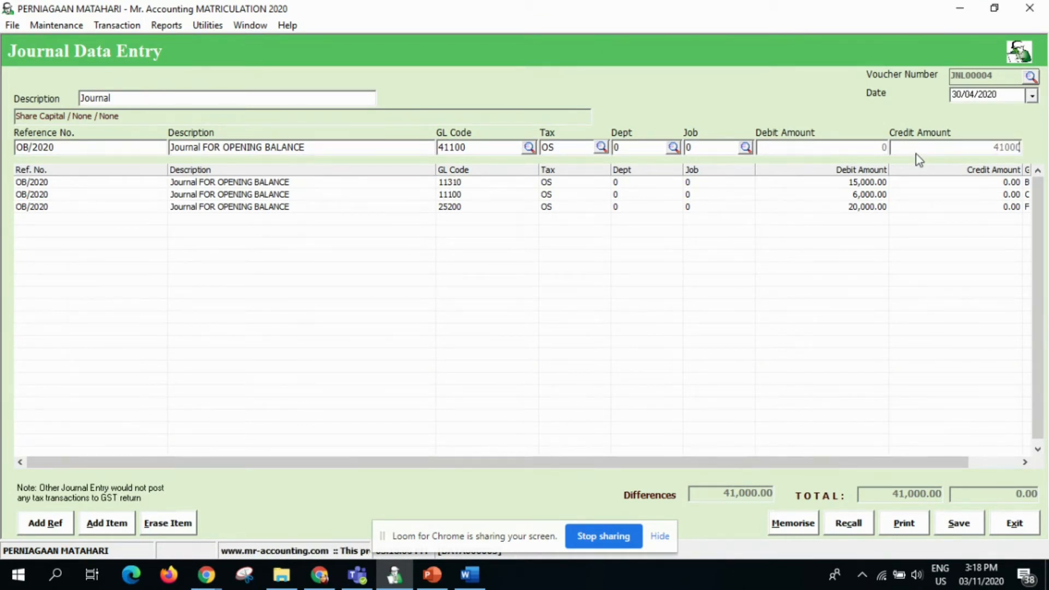
key("Return")
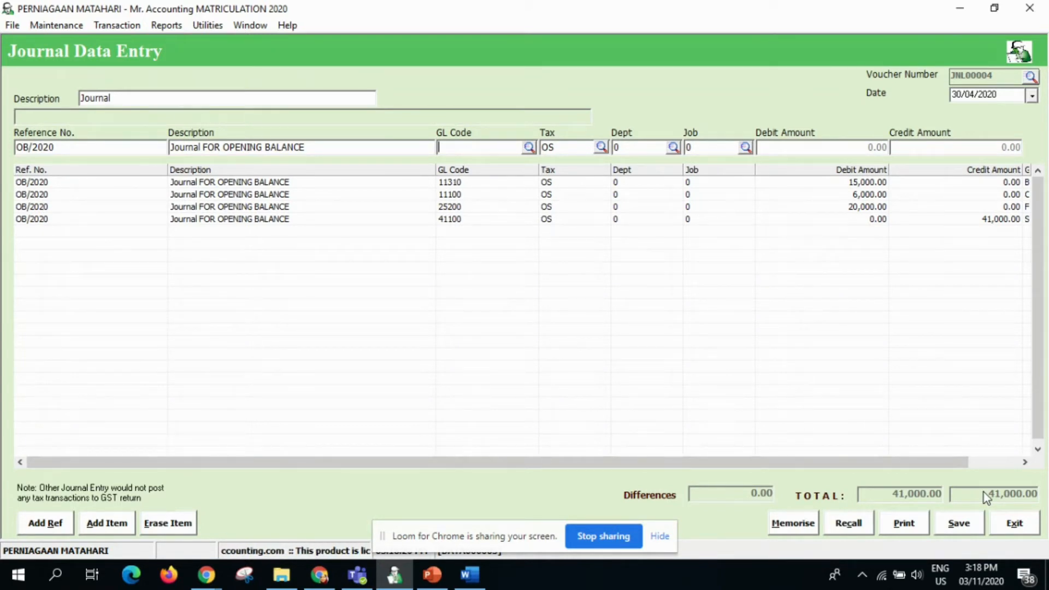
- Save the opening balance journal and leave the General Ledger module
left_click(961, 533)
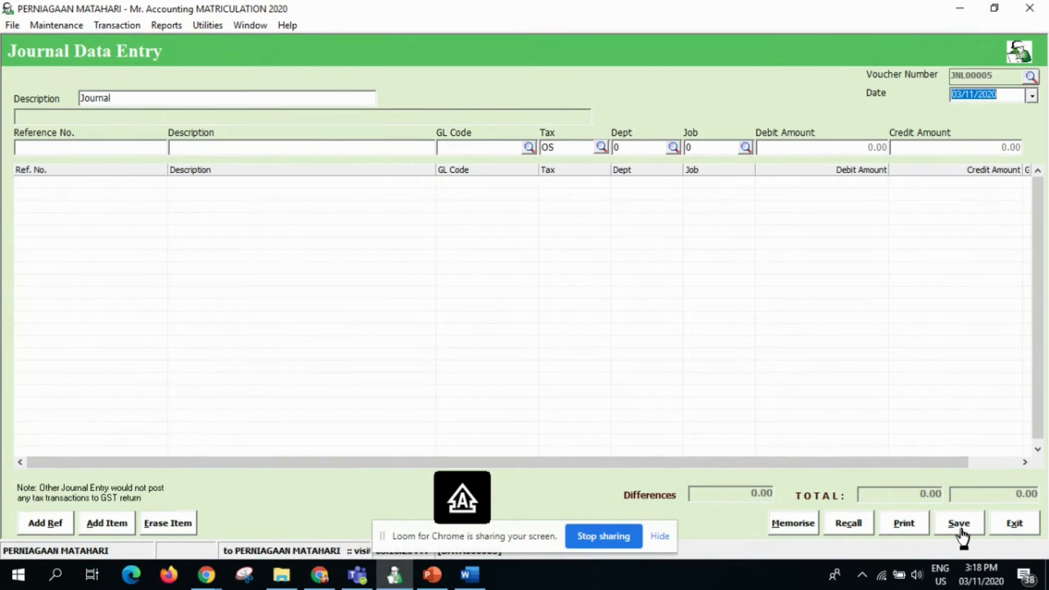
left_click(1020, 525)
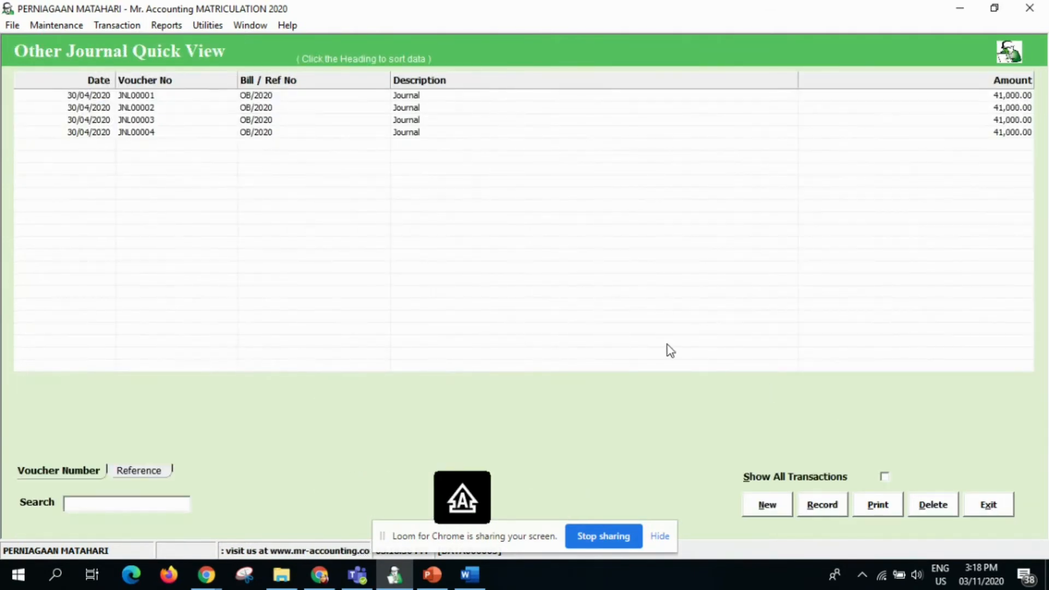
left_click(989, 504)
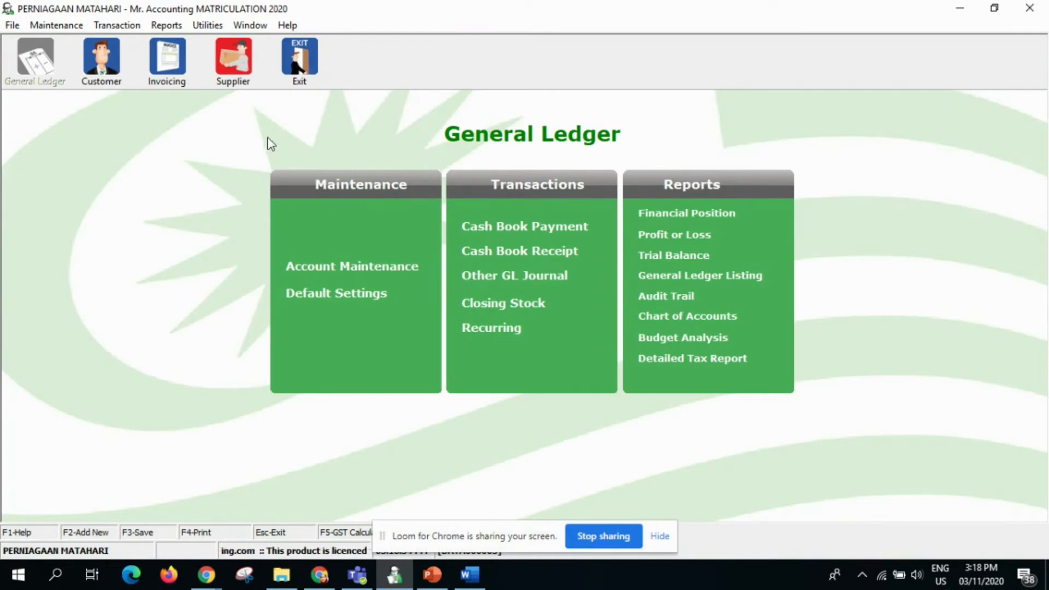
left_click(304, 66)
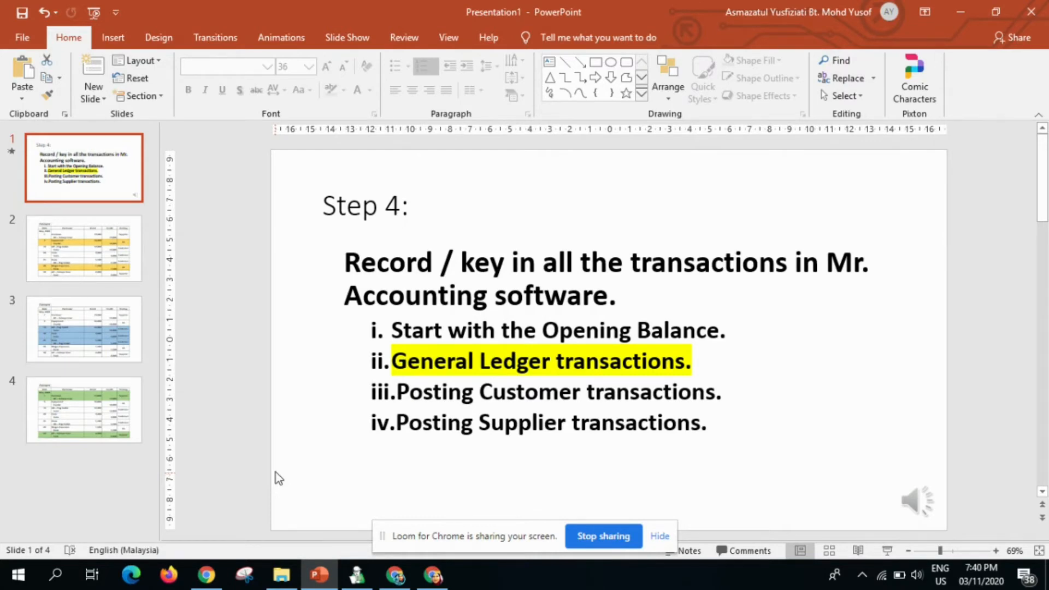
- Check the GL-posted transactions on slide 2 in PowerPoint and open the General Ledger module in Mr. Accounting
left_click(66, 275)
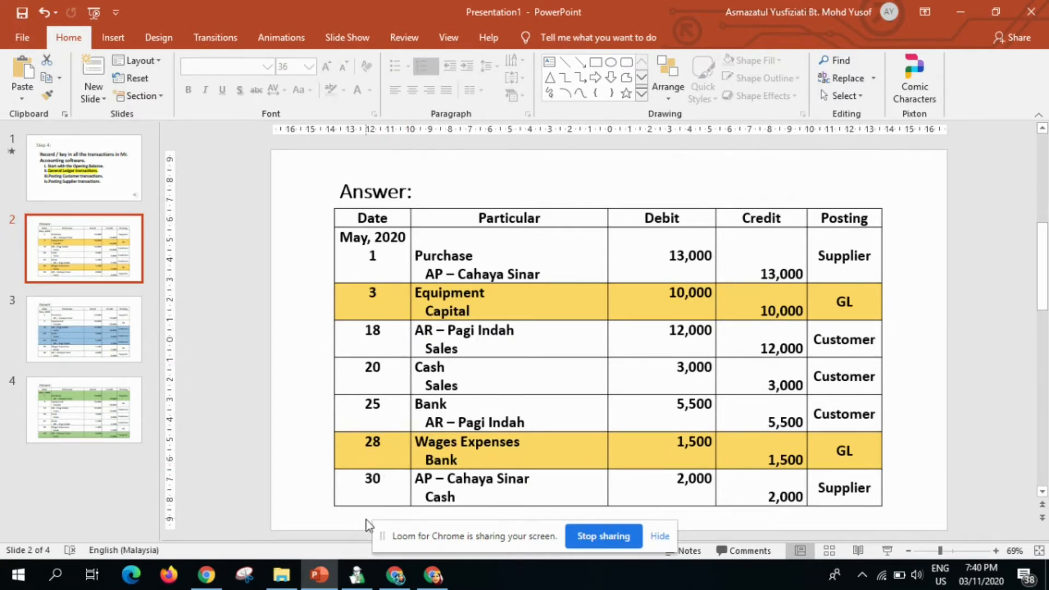
left_click(357, 573)
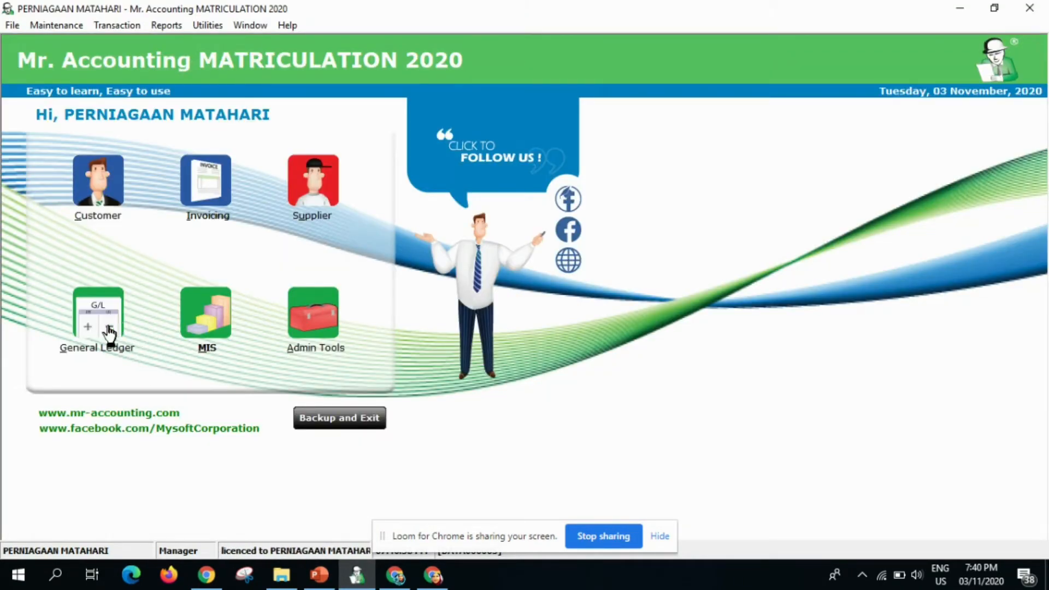
left_click(102, 350)
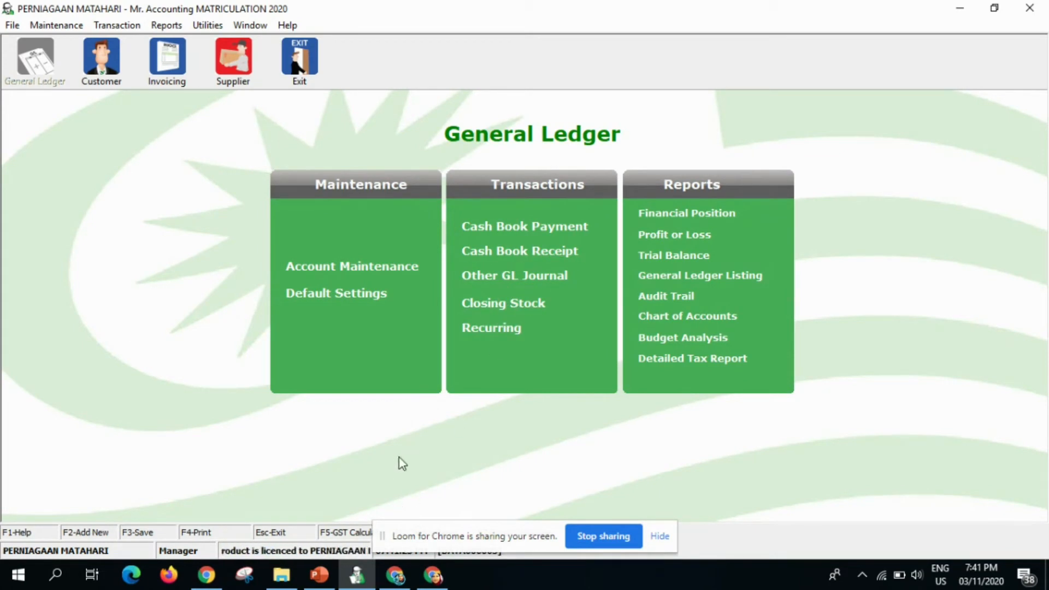
left_click(319, 579)
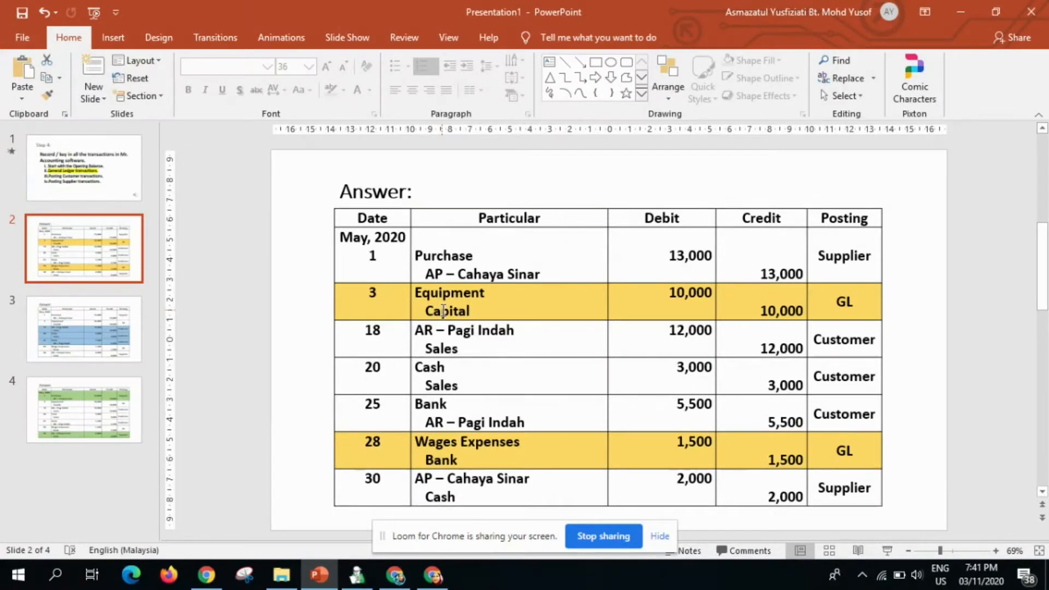
left_click(356, 578)
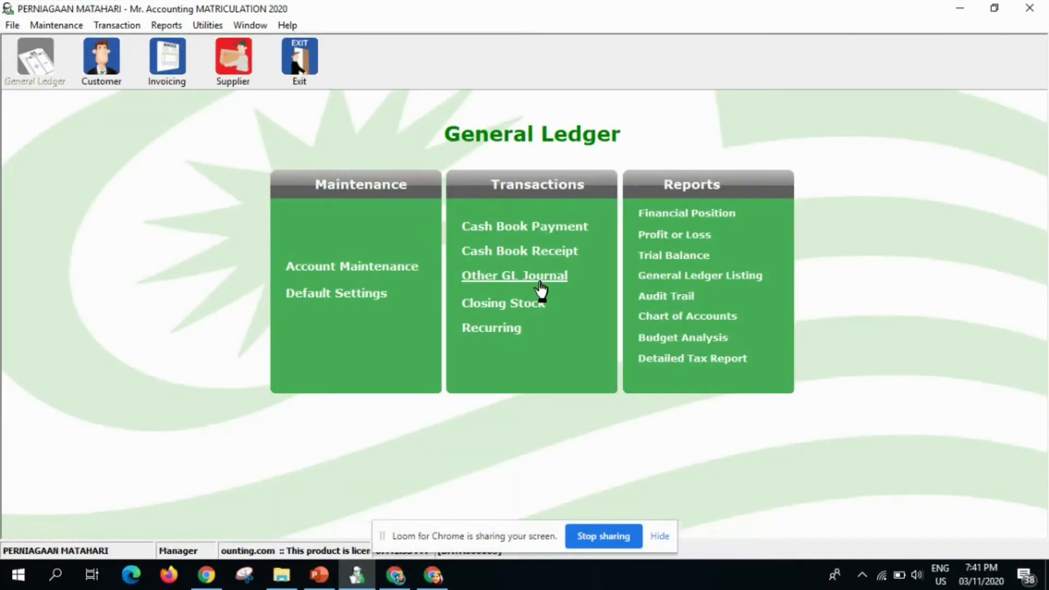
- Start another Other GL Journal entry and dismiss the news notification
left_click(540, 282)
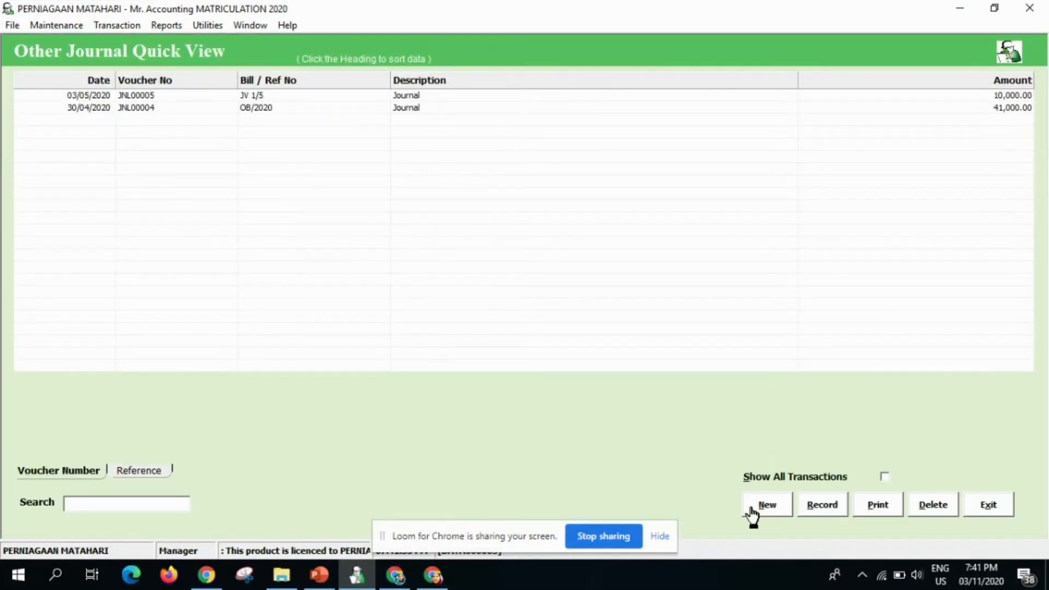
left_click(769, 505)
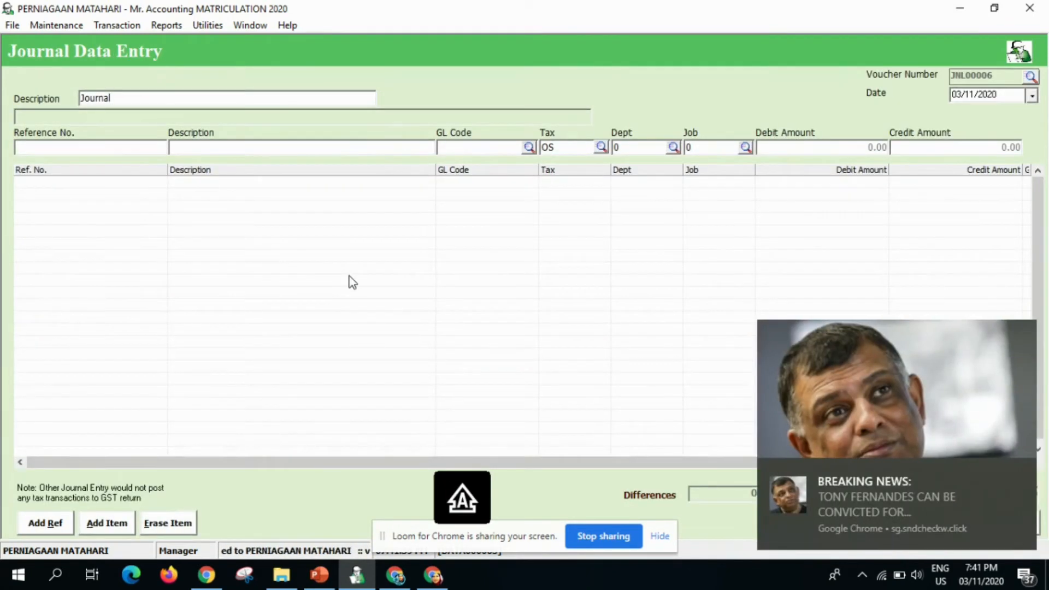
left_click(1021, 469)
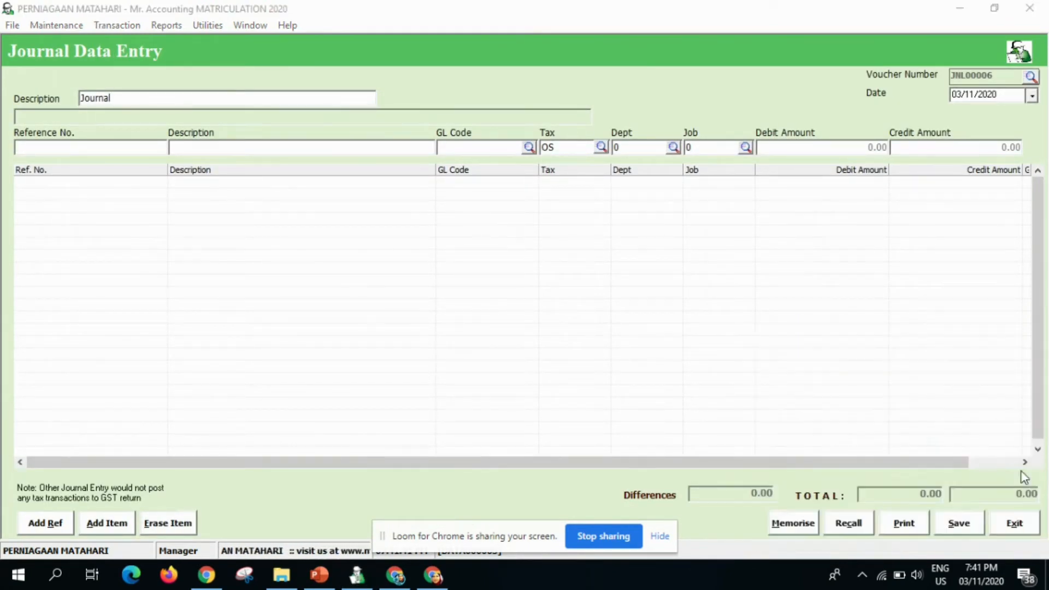
- Set the journal date to 03/05/2020 and dismiss the news notification
left_click(1031, 97)
left_click(929, 117)
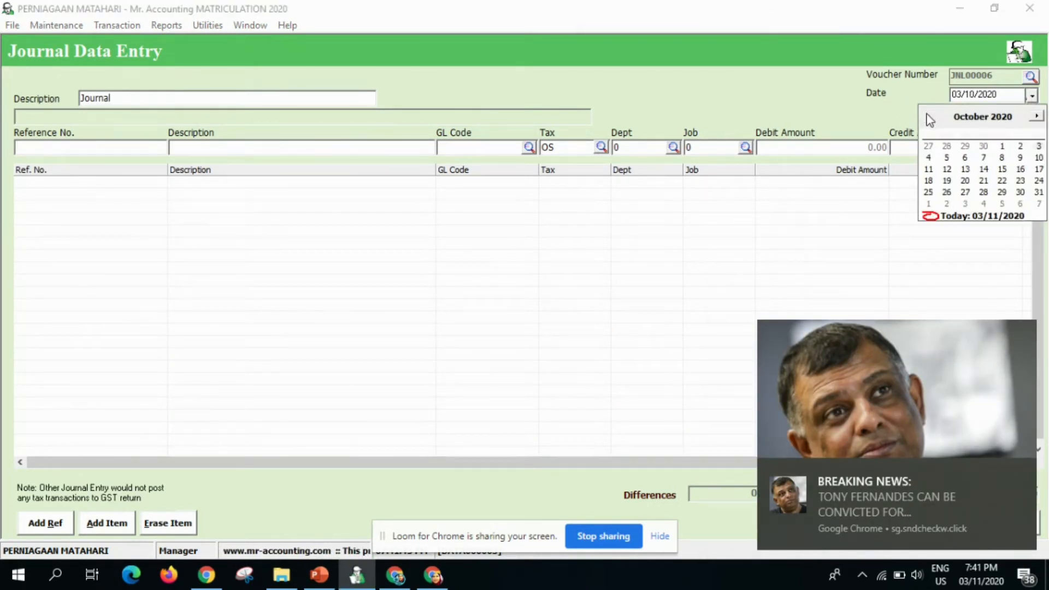
left_click(929, 116)
left_click(929, 116)
left_click(929, 116)
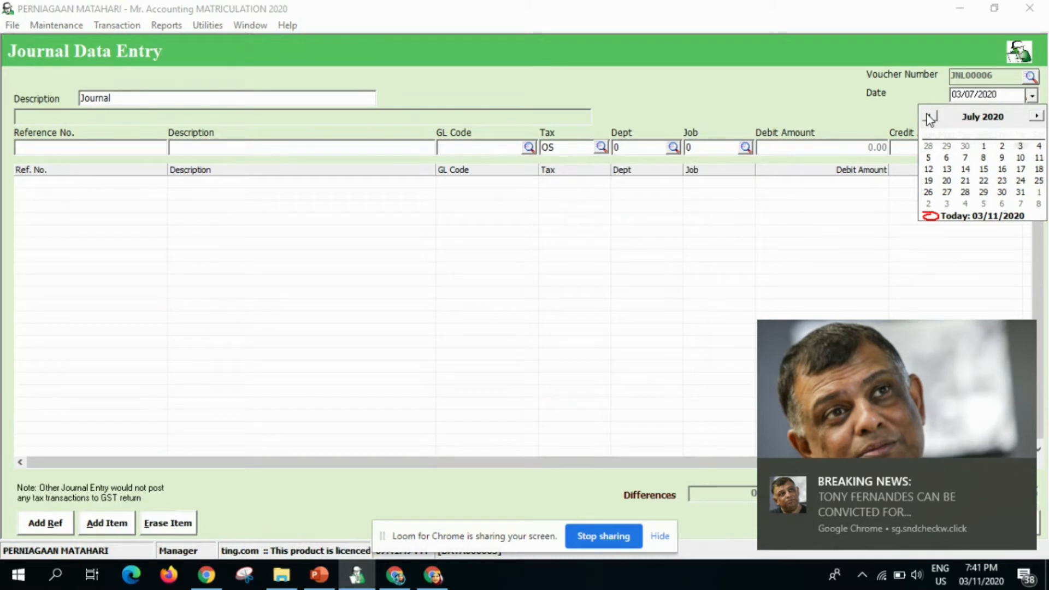
left_click(929, 116)
left_click(929, 116)
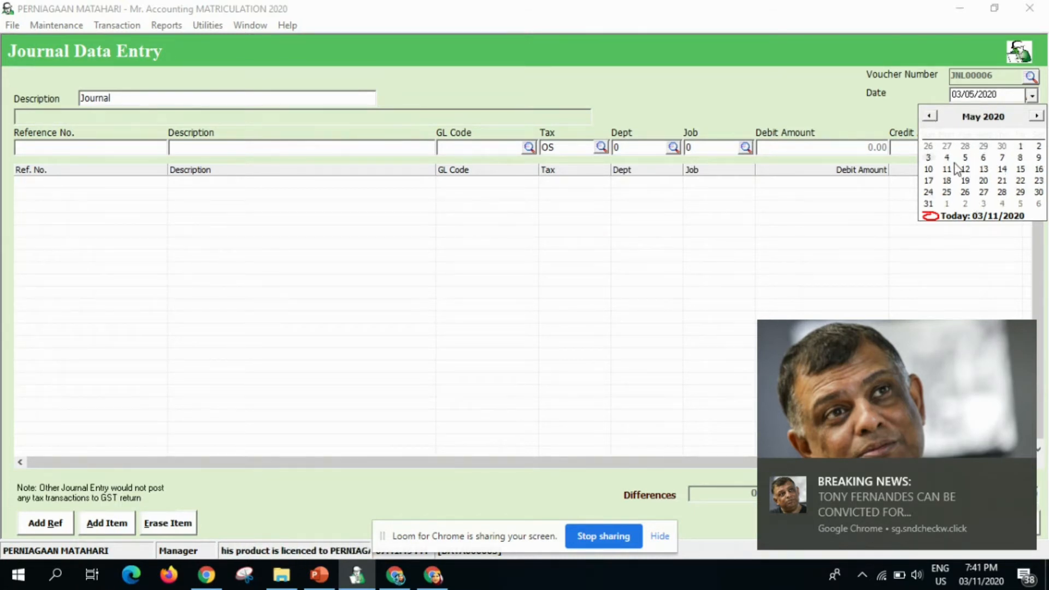
left_click(929, 158)
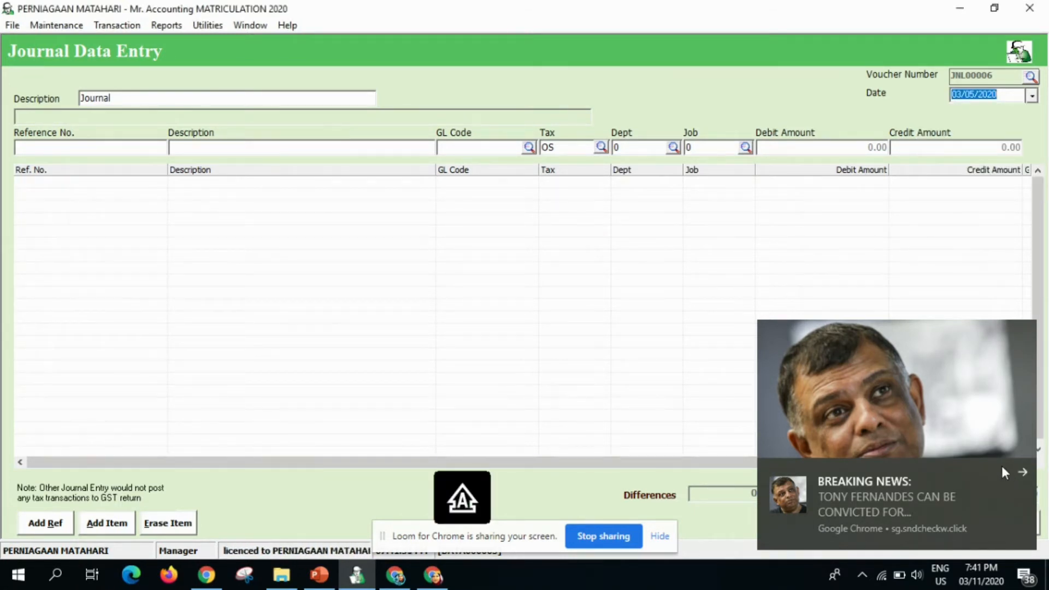
left_click(1022, 470)
- Enter reference number JV 1/5 and the line description "Journal - TO RECORD CAPITAL" for the journal entry
left_click(75, 146)
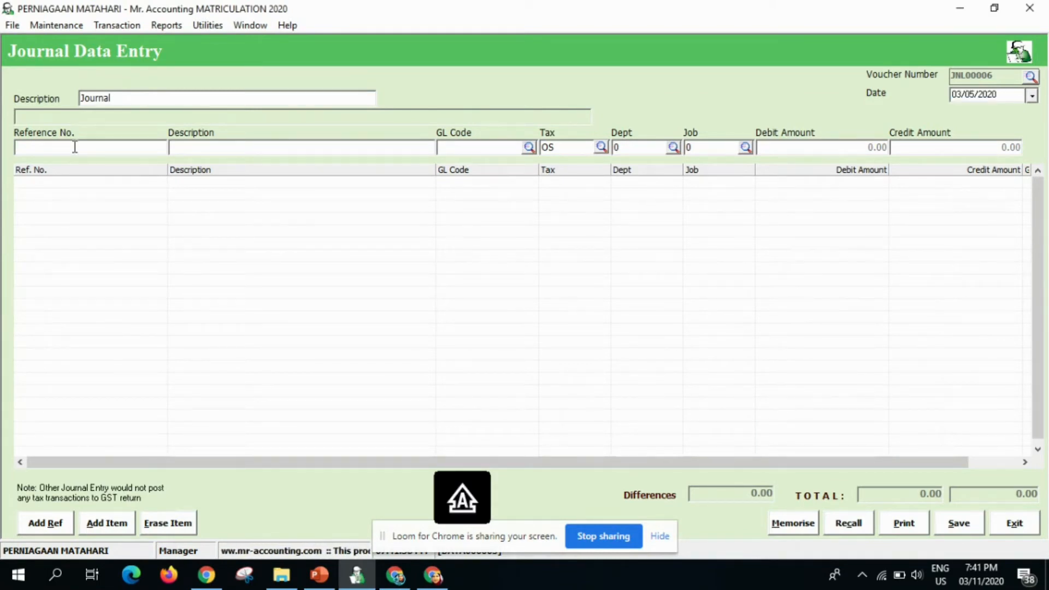
type("JV 1/5")
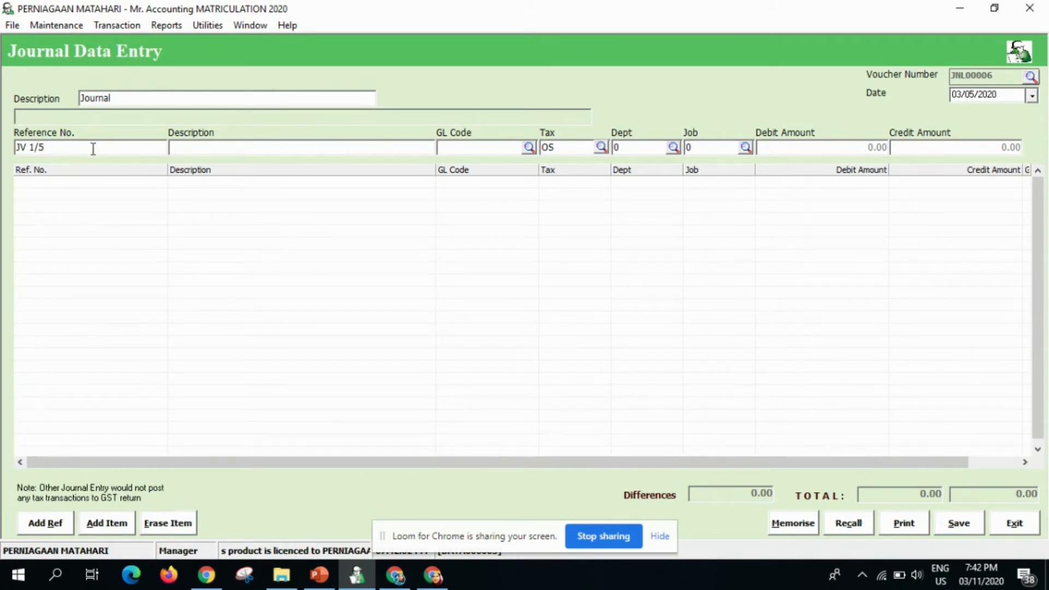
left_click(228, 146)
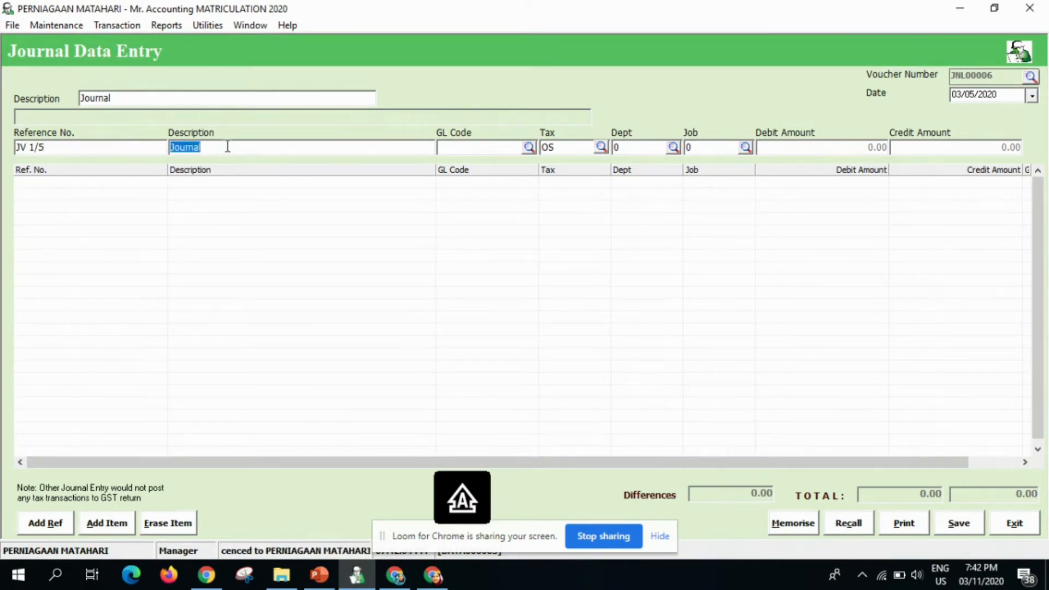
left_click(228, 147)
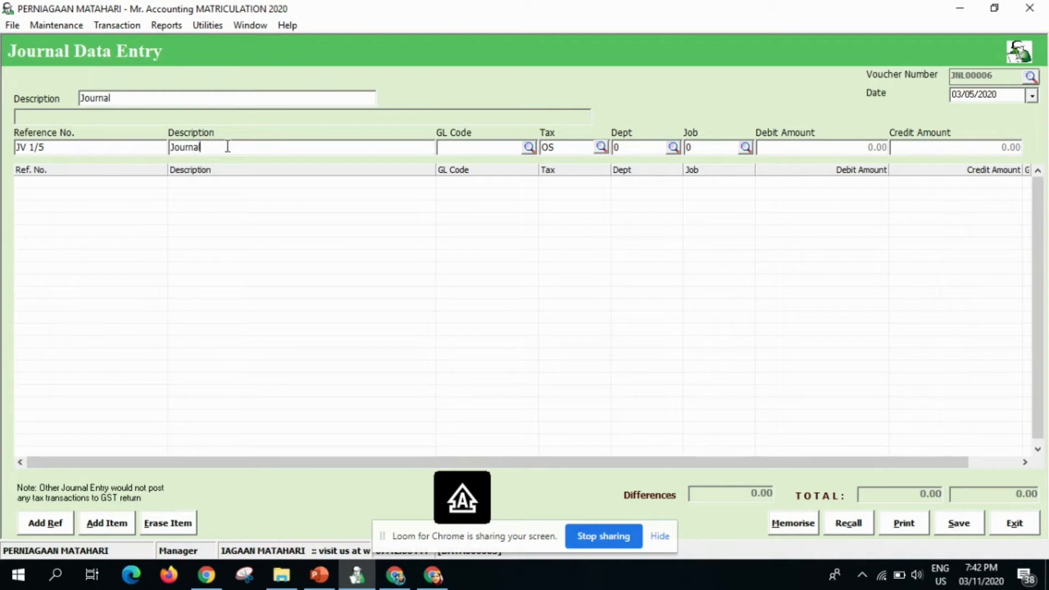
type("- ")
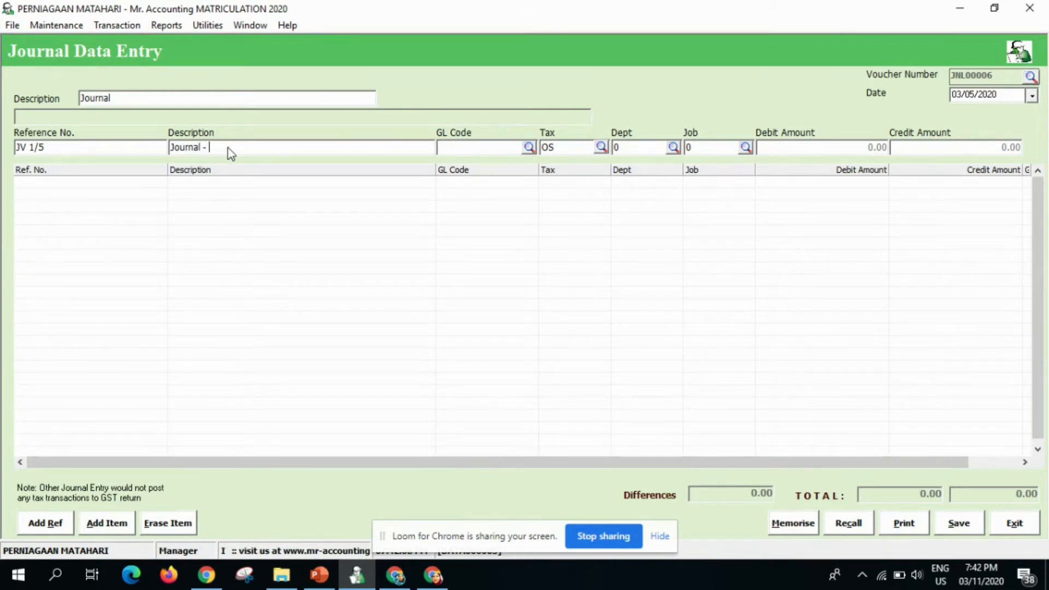
type("TO RE")
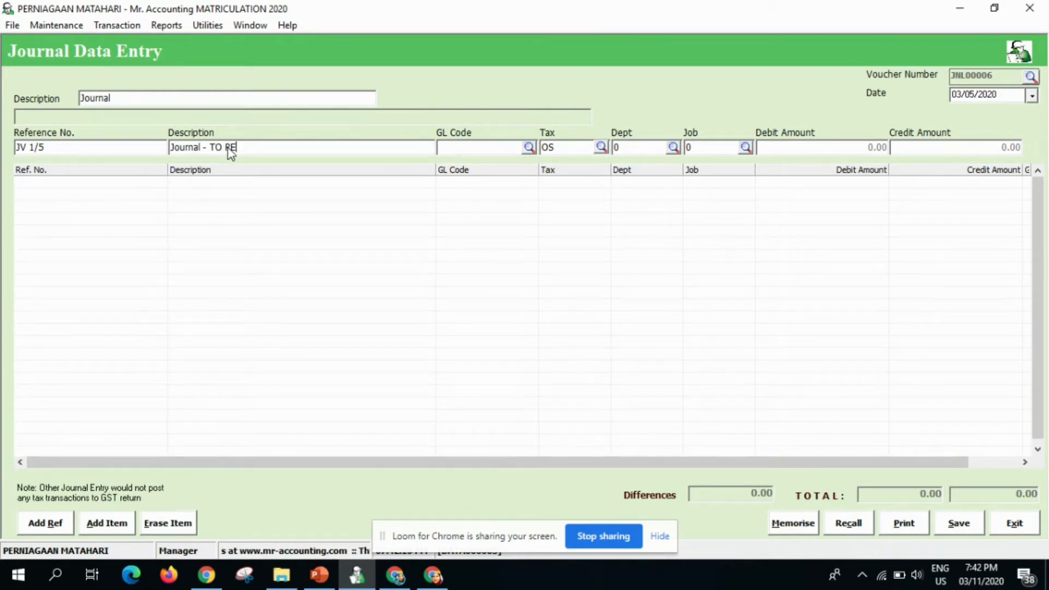
type("CORD C")
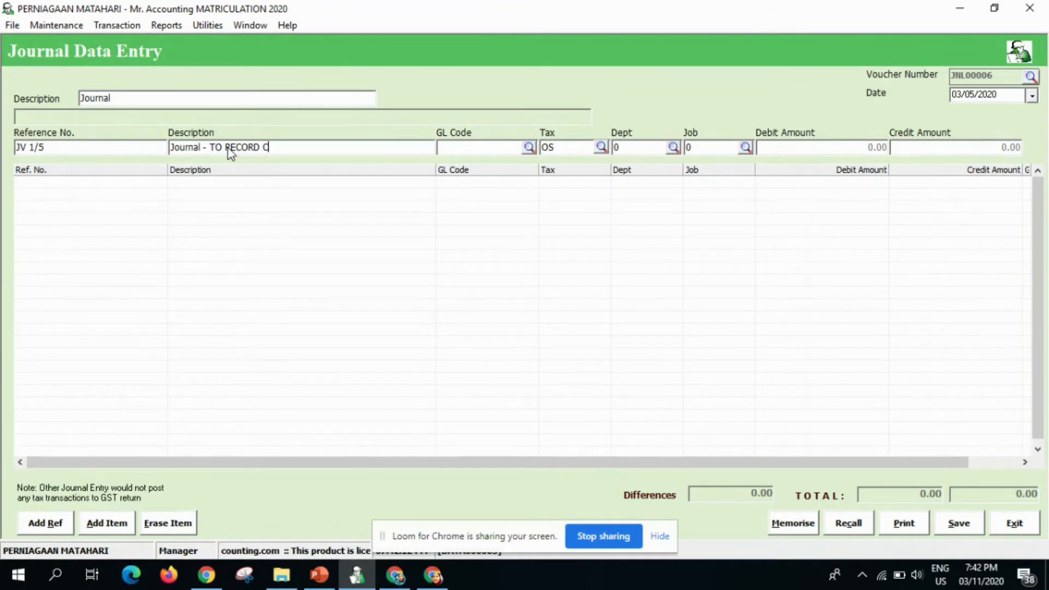
type("APITAL")
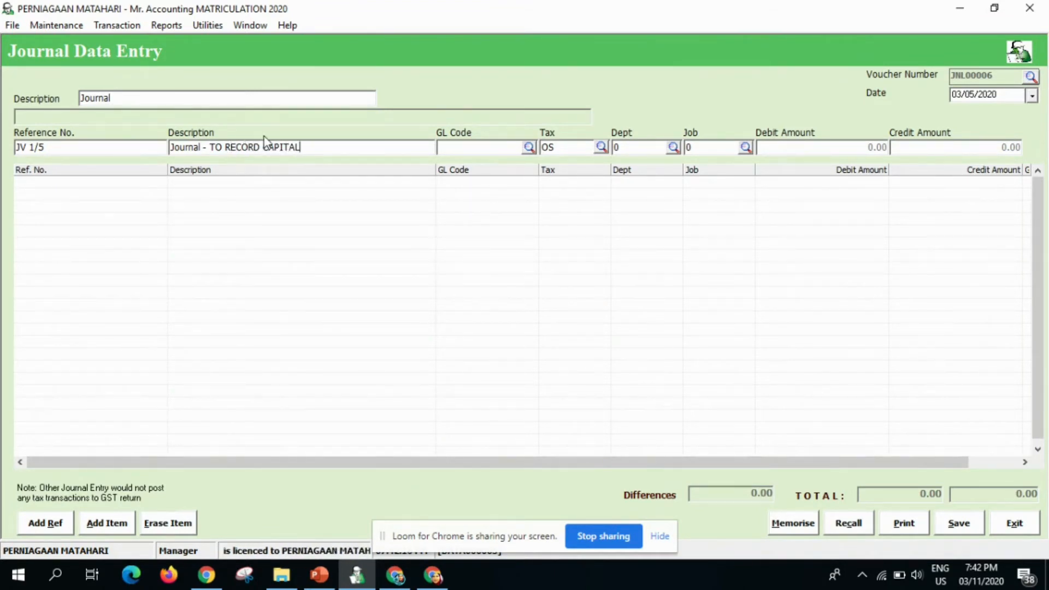
- Add the Office Equipment account (25300) to the journal with a debit amount of 10000
left_click(527, 152)
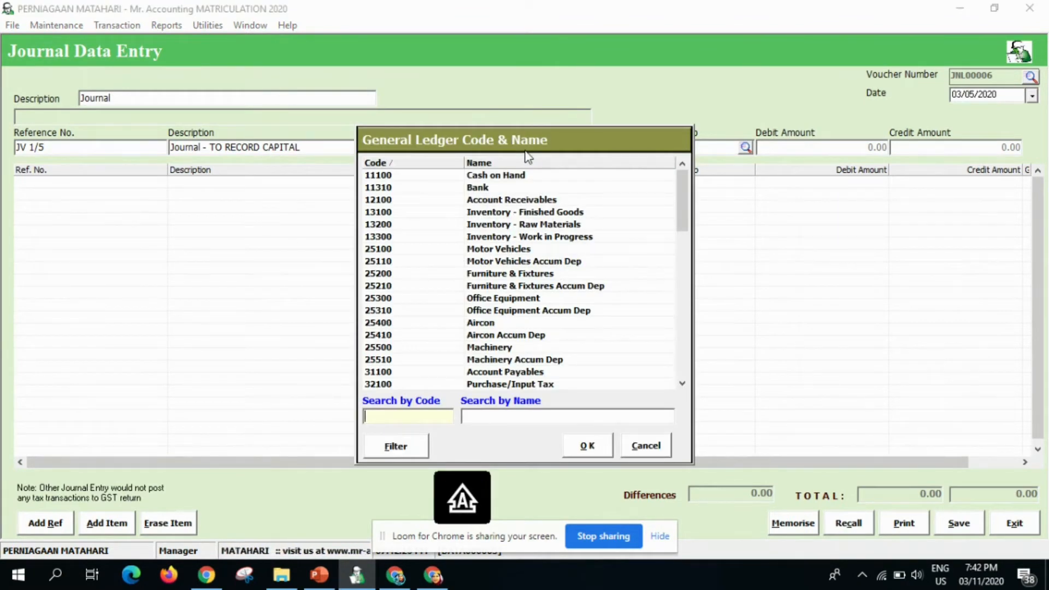
left_click(479, 300)
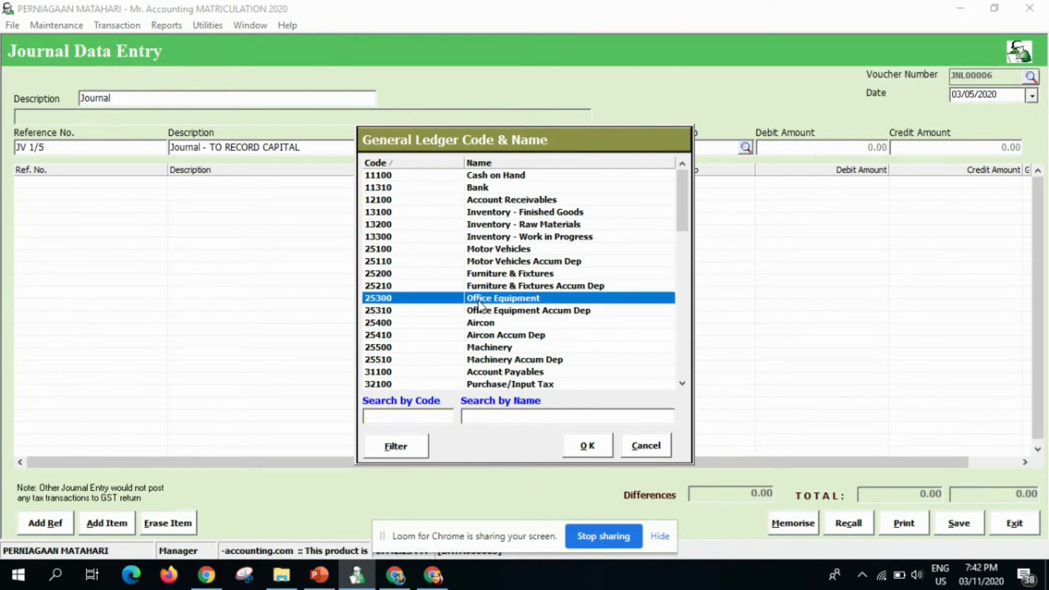
left_click(582, 447)
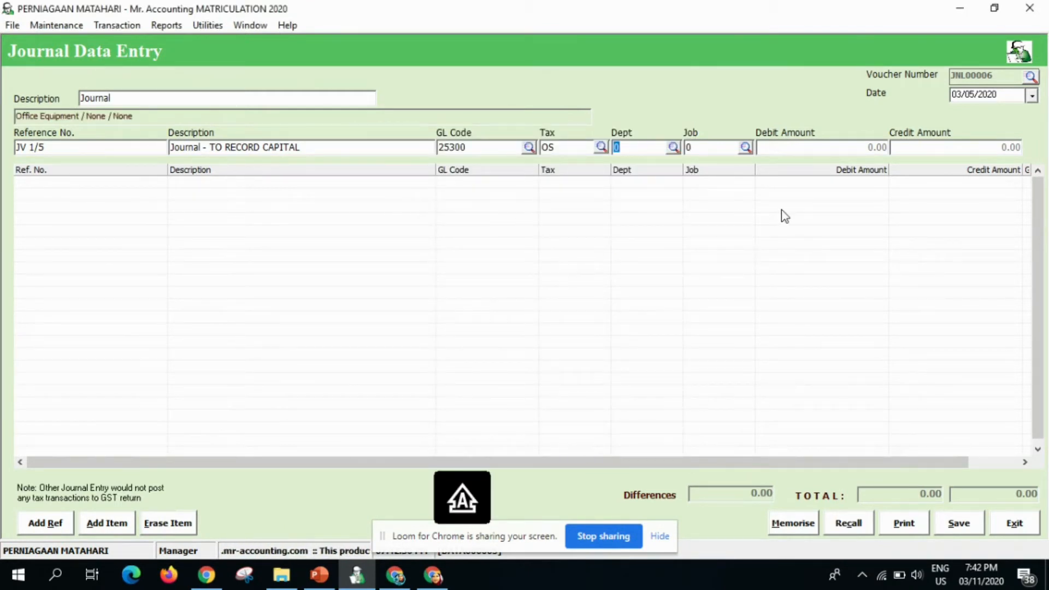
left_click(801, 148)
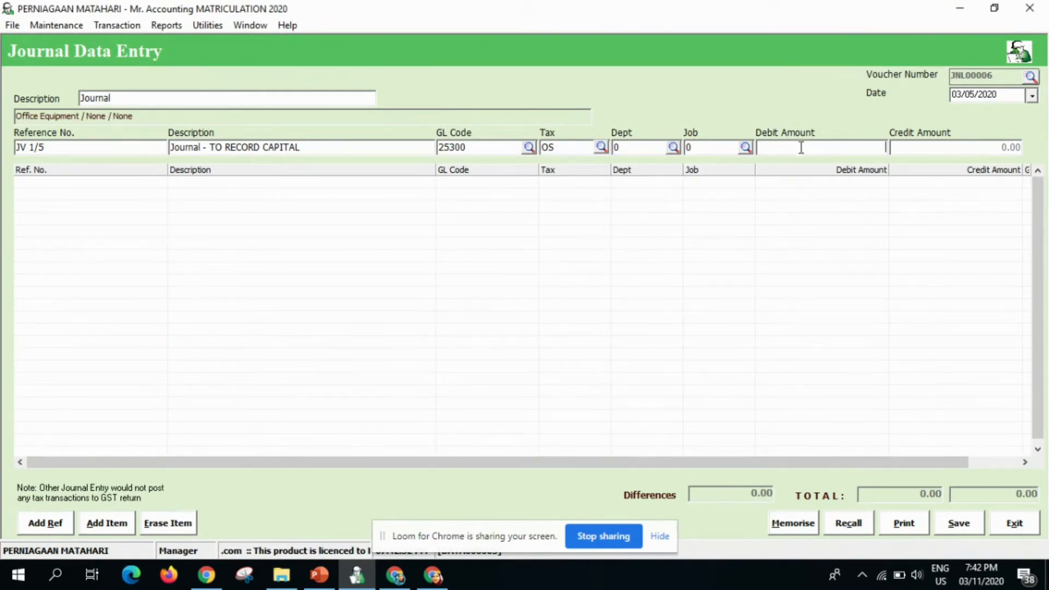
type("10000")
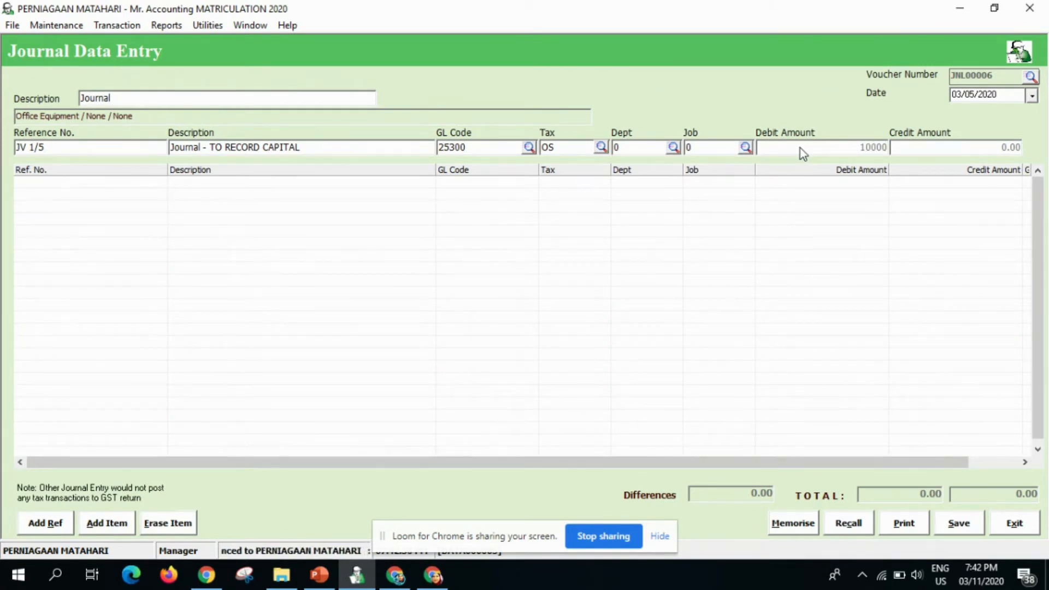
key("Return")
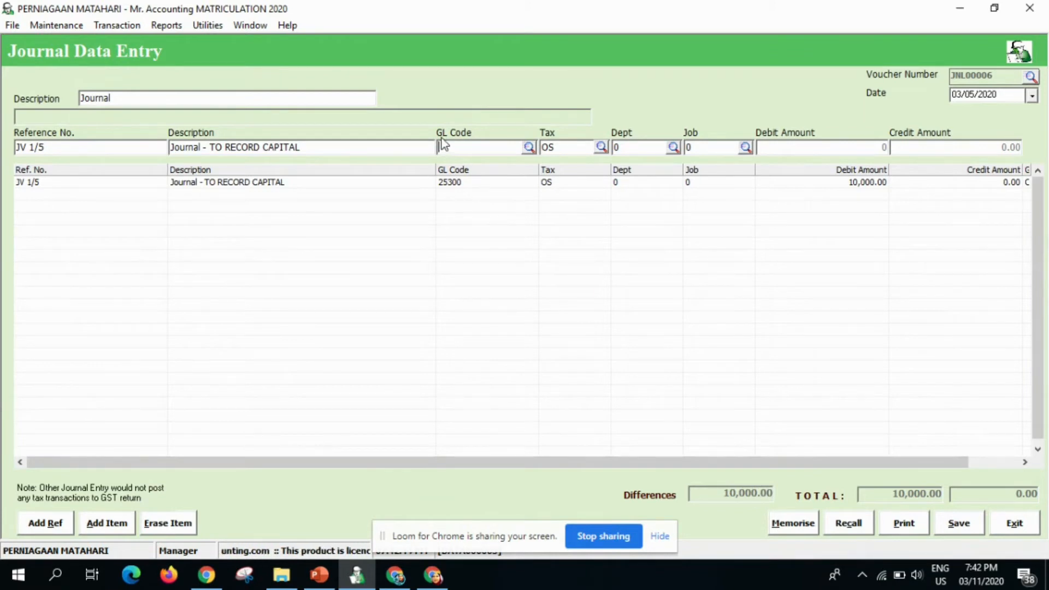
- Find the Share Capital account (41100) by name and add it to the journal with a credit amount of 10000
left_click(529, 148)
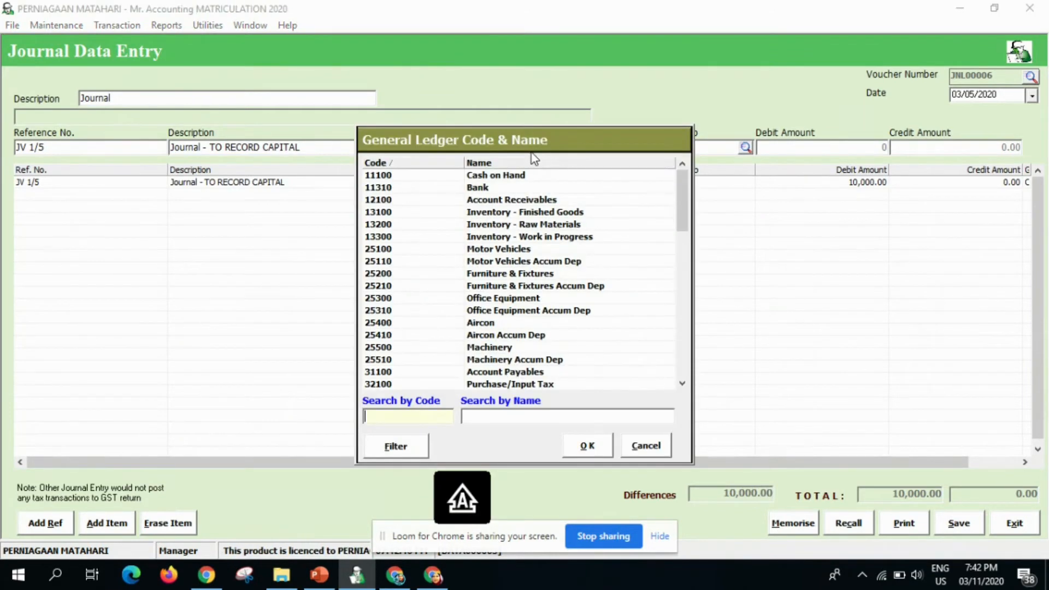
left_click(499, 416)
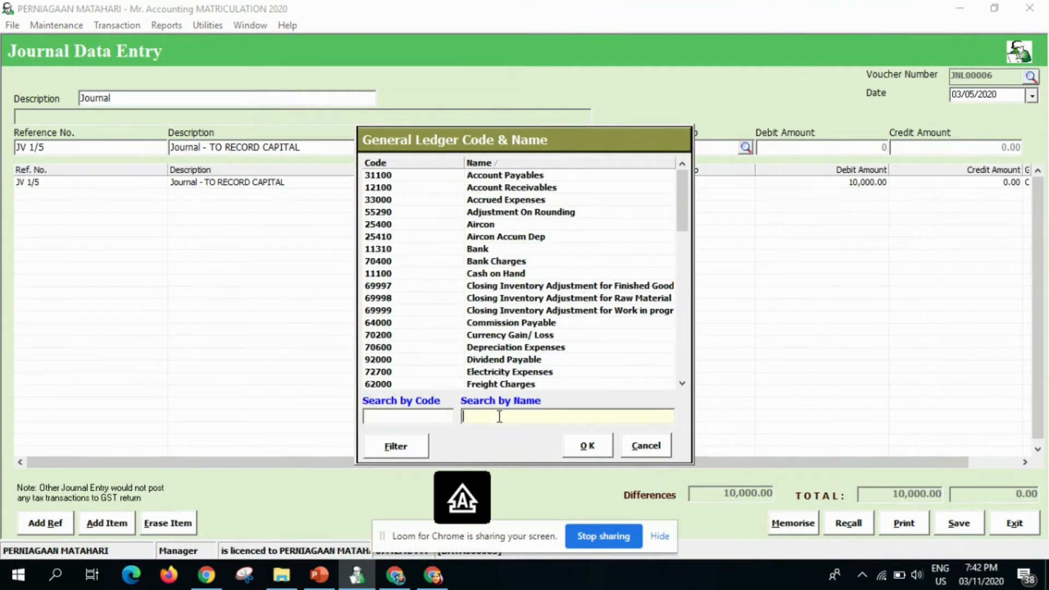
type("SHA")
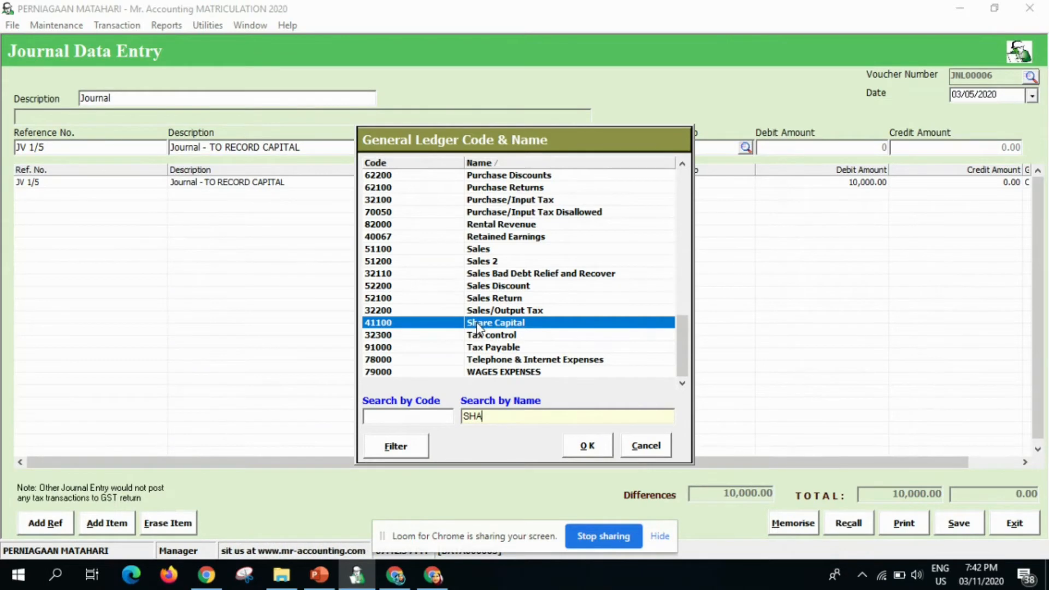
left_click(586, 446)
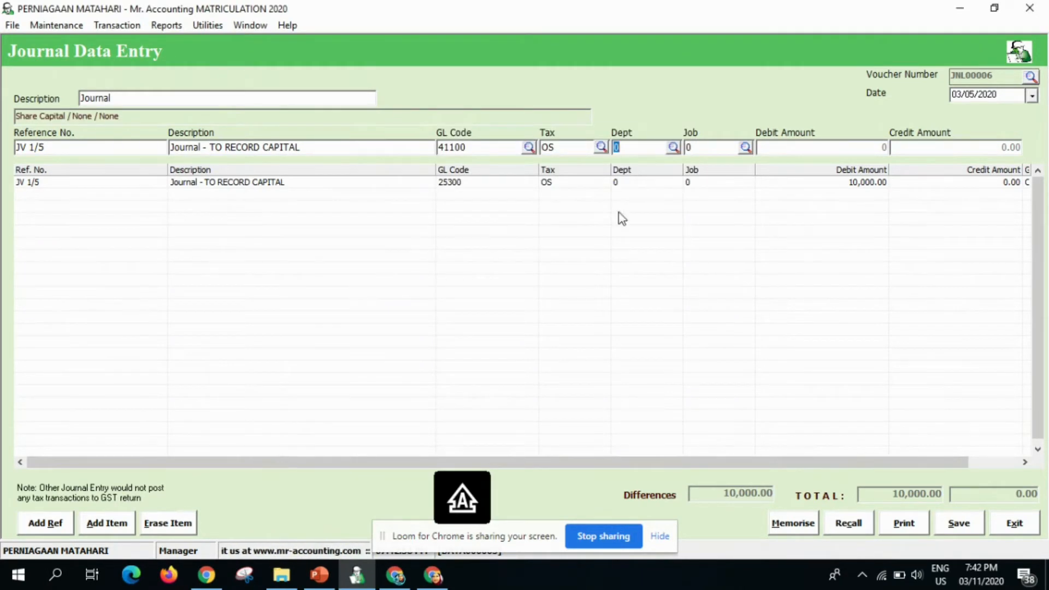
left_click(951, 149)
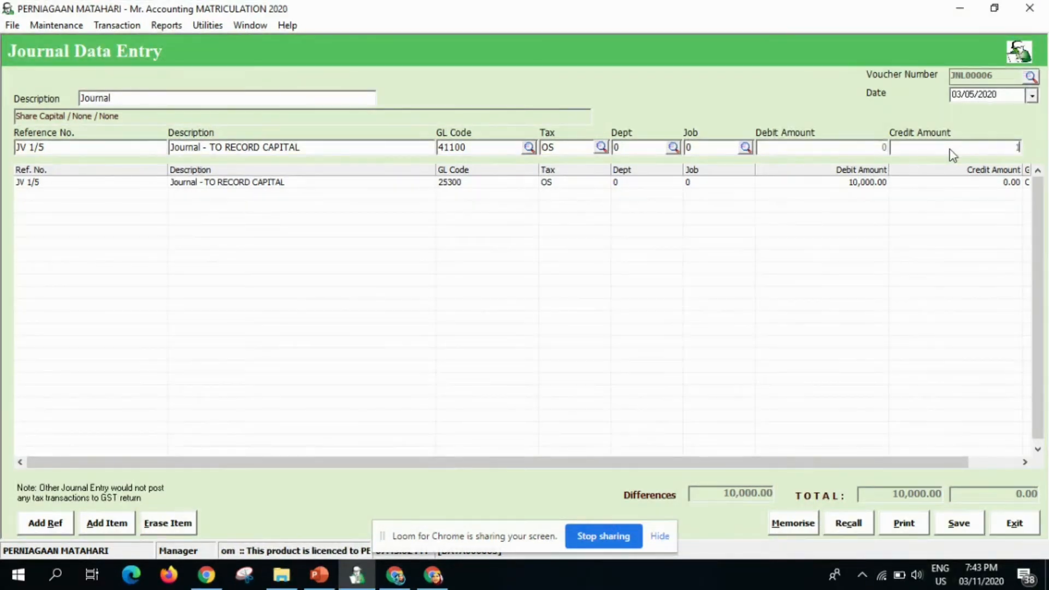
type("10000")
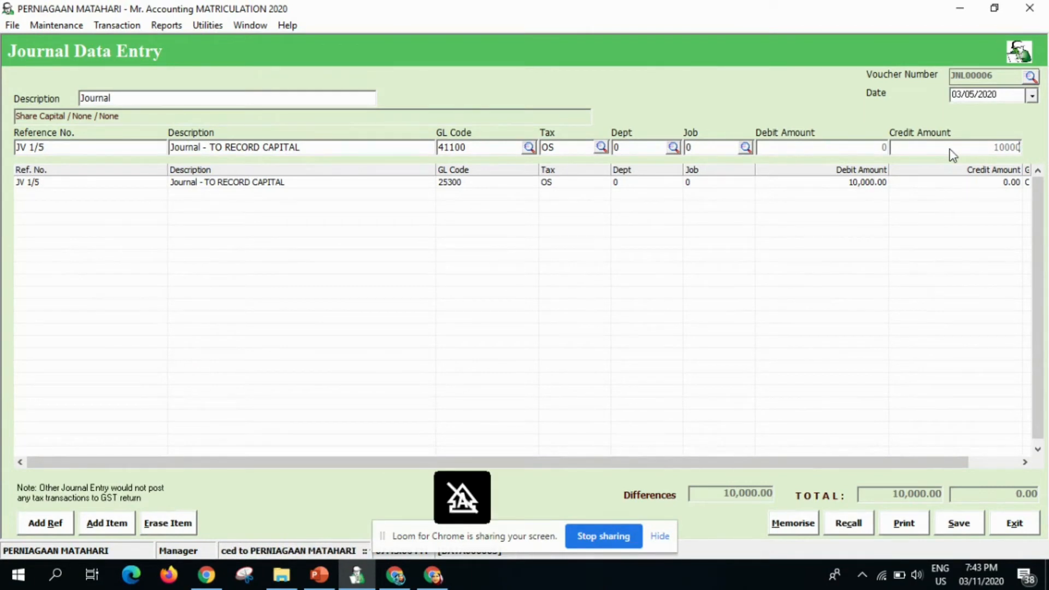
key("Return")
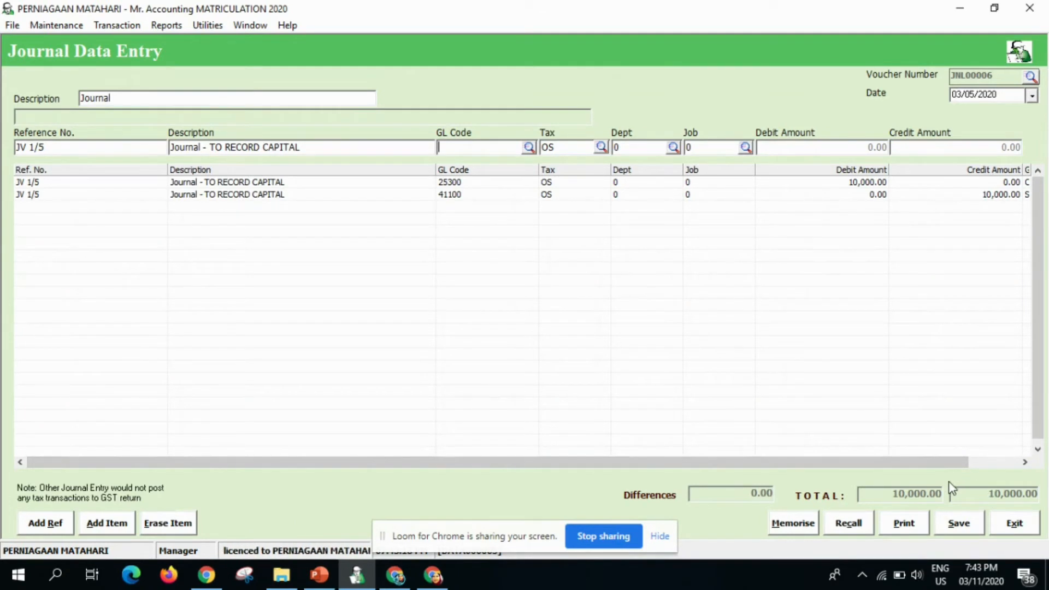
- Save the capital journal and return to the General Ledger overview
left_click(959, 526)
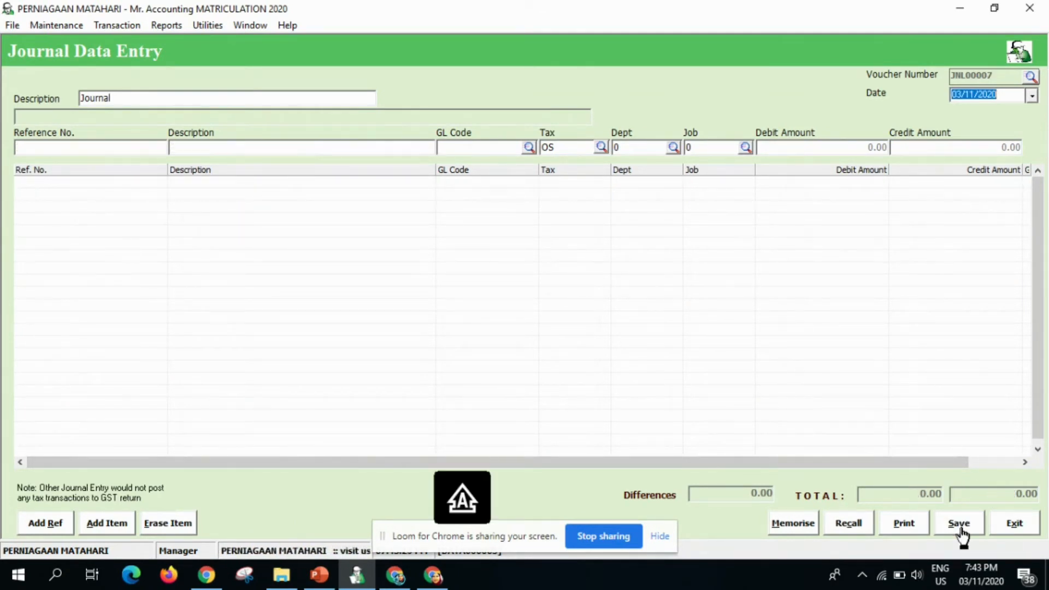
left_click(1009, 527)
left_click(986, 507)
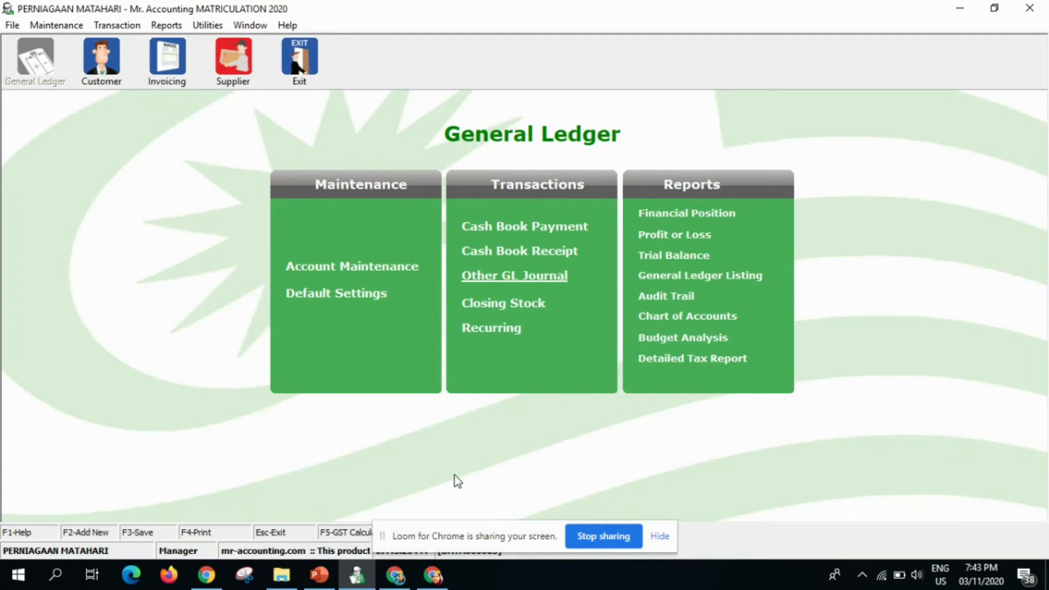
- Check the 28 May wages transaction on slide 2 in PowerPoint and start a new Cash Book Payment in Mr. Accounting
left_click(317, 577)
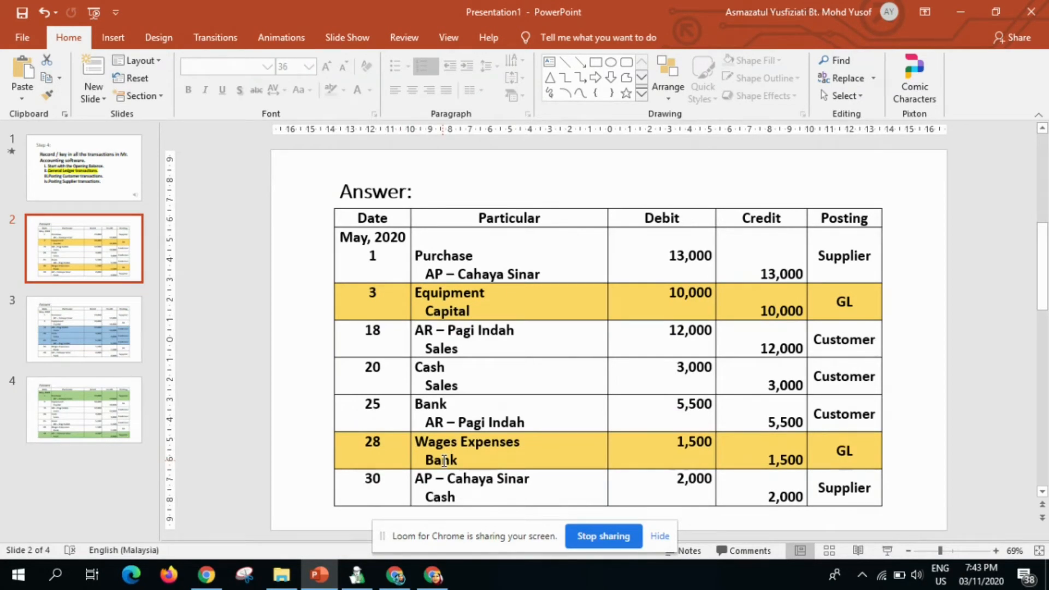
left_click(355, 579)
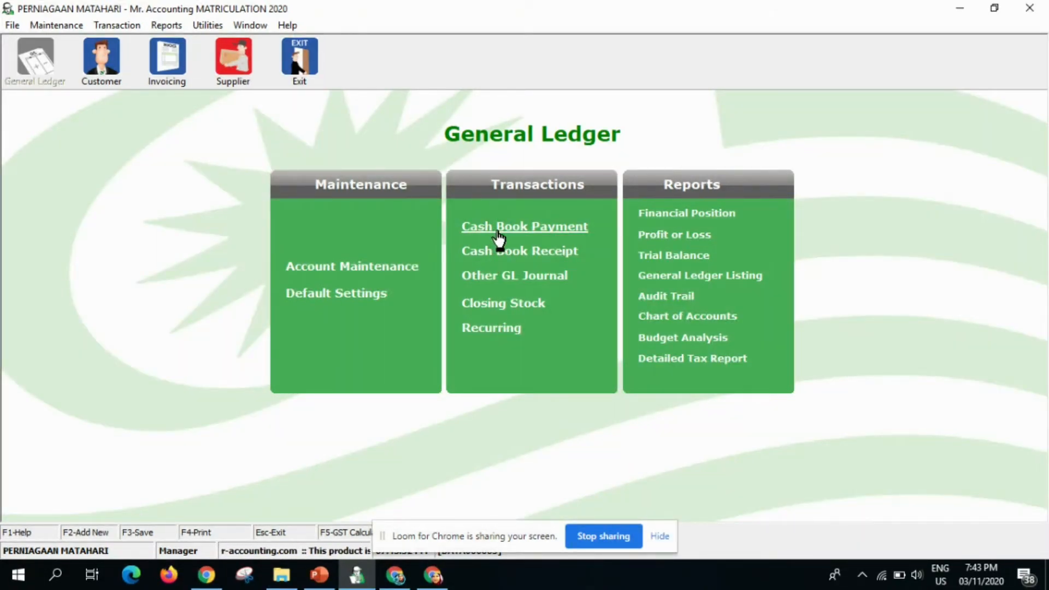
left_click(498, 238)
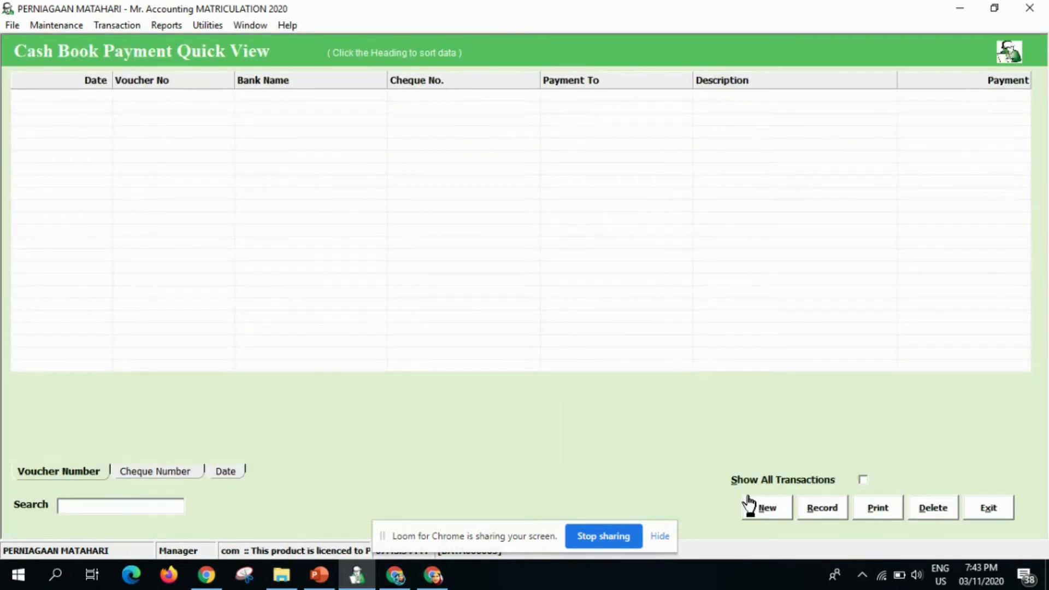
left_click(768, 512)
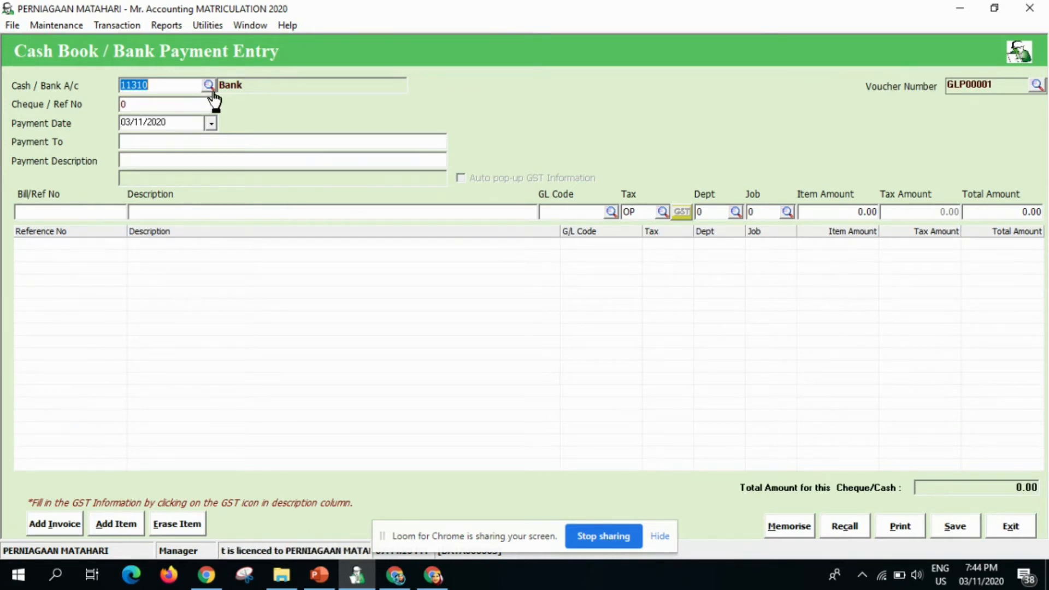
- Set the payment's cheque/reference number to PV 001 and the payment date to 28/05/2020
left_click(166, 106)
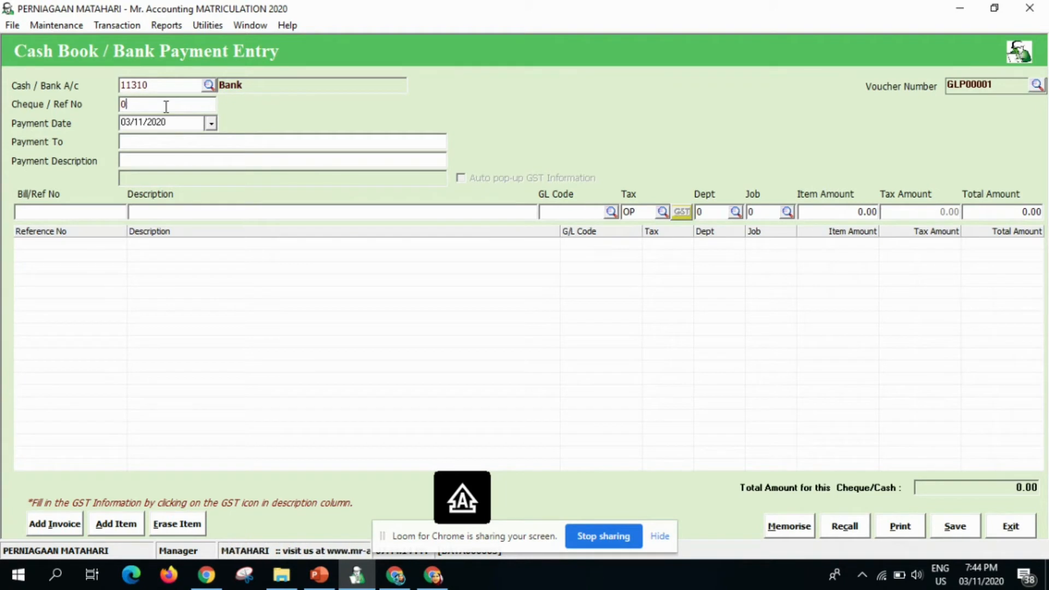
key("BackSpace")
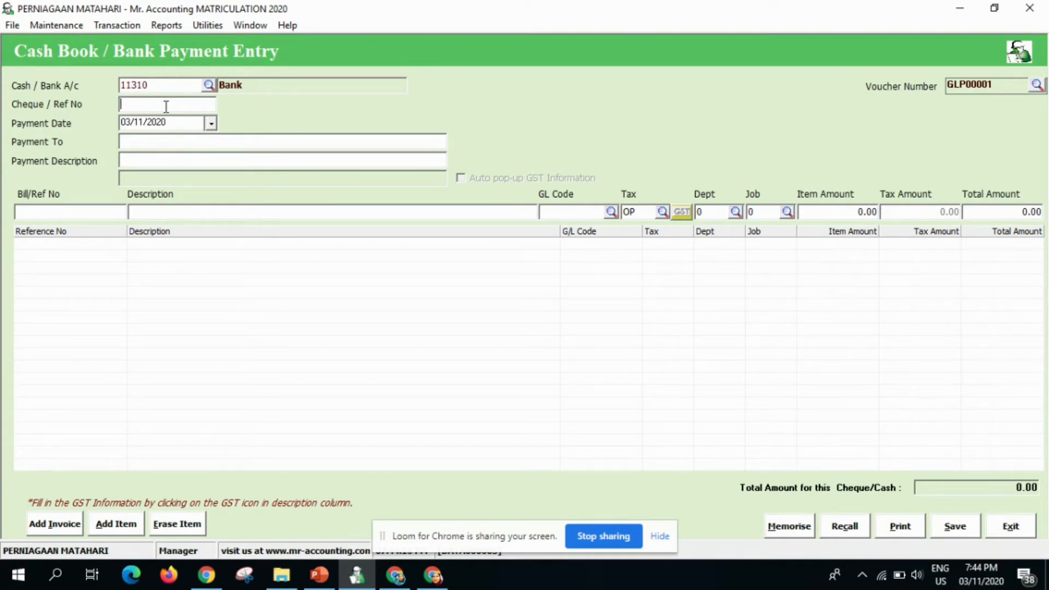
type("PV 001")
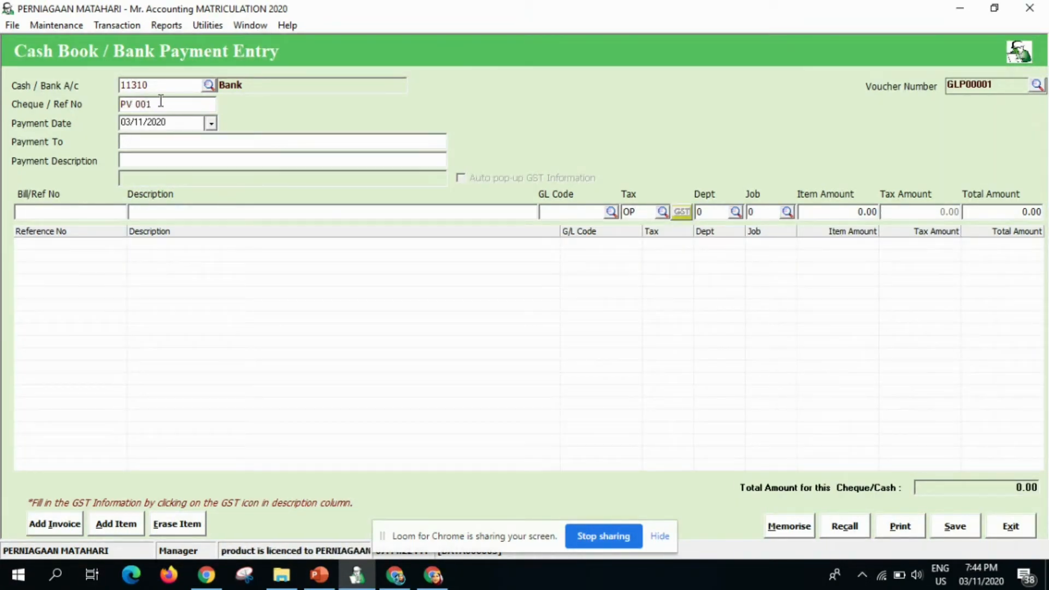
left_click(211, 129)
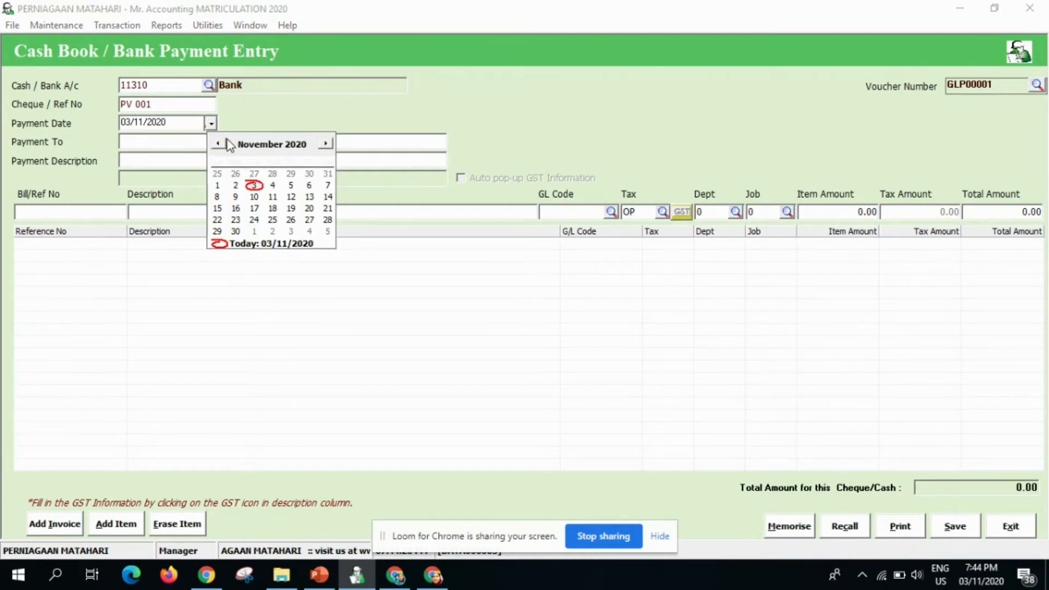
left_click(221, 145)
left_click(222, 145)
left_click(221, 144)
left_click(221, 145)
left_click(221, 145)
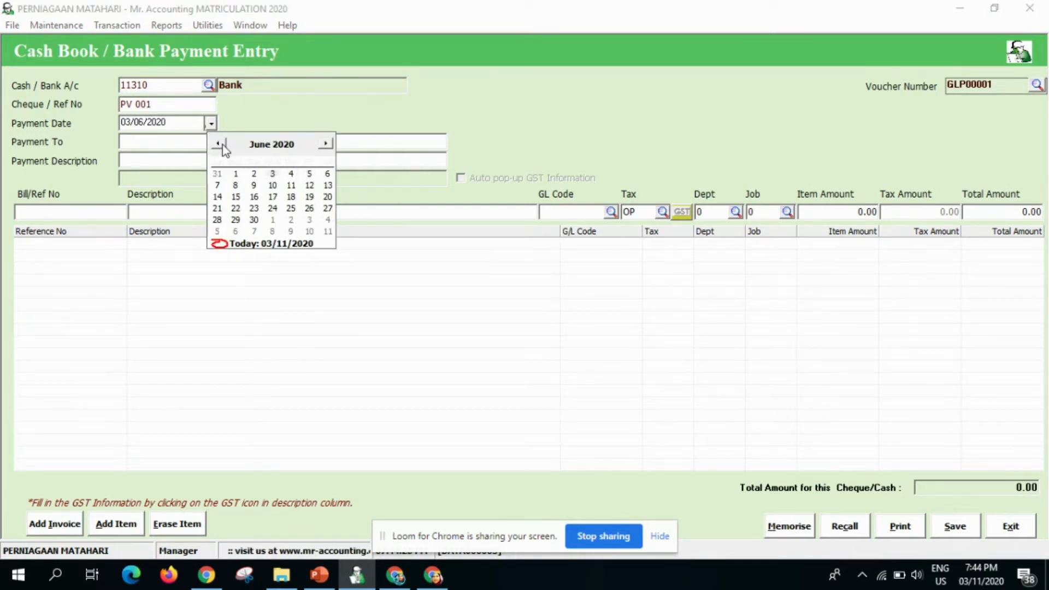
left_click(221, 145)
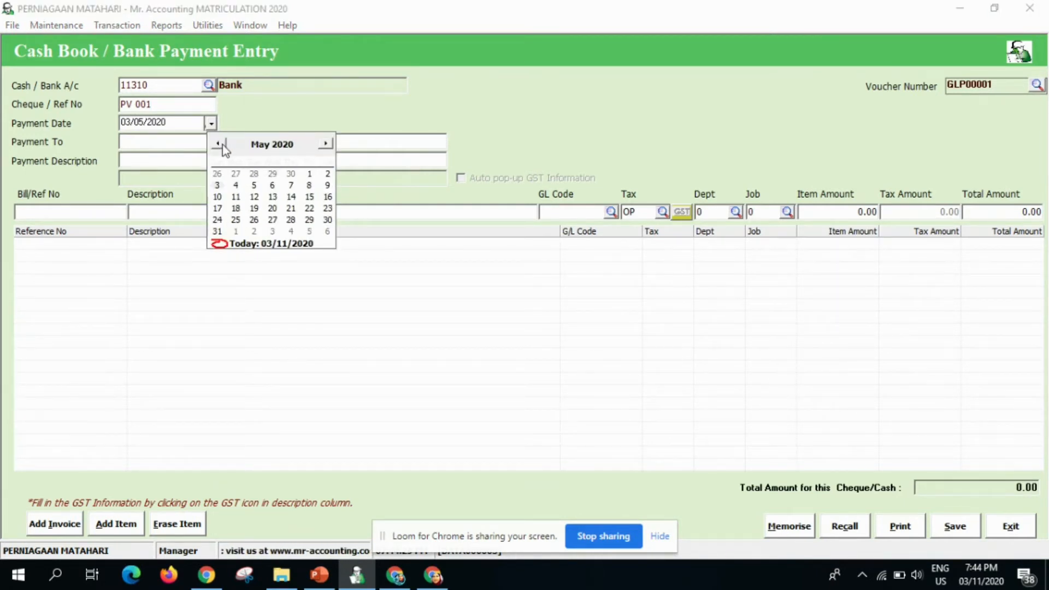
left_click(290, 220)
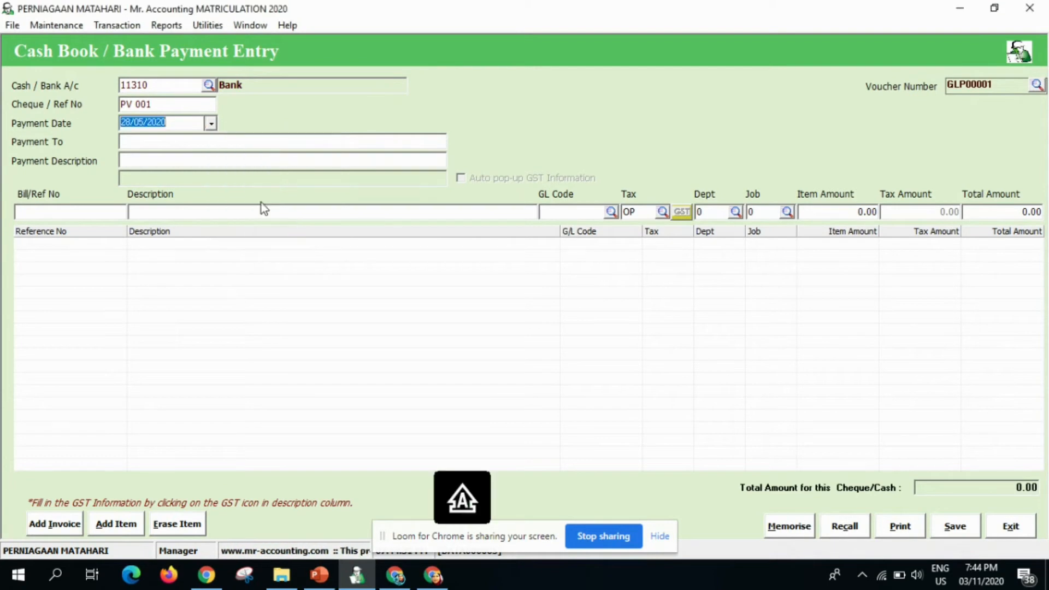
- Enter the payment description TO RECORD WAGES EXPENSES and carry the reference PV 001 and the description into the item line
left_click(138, 161)
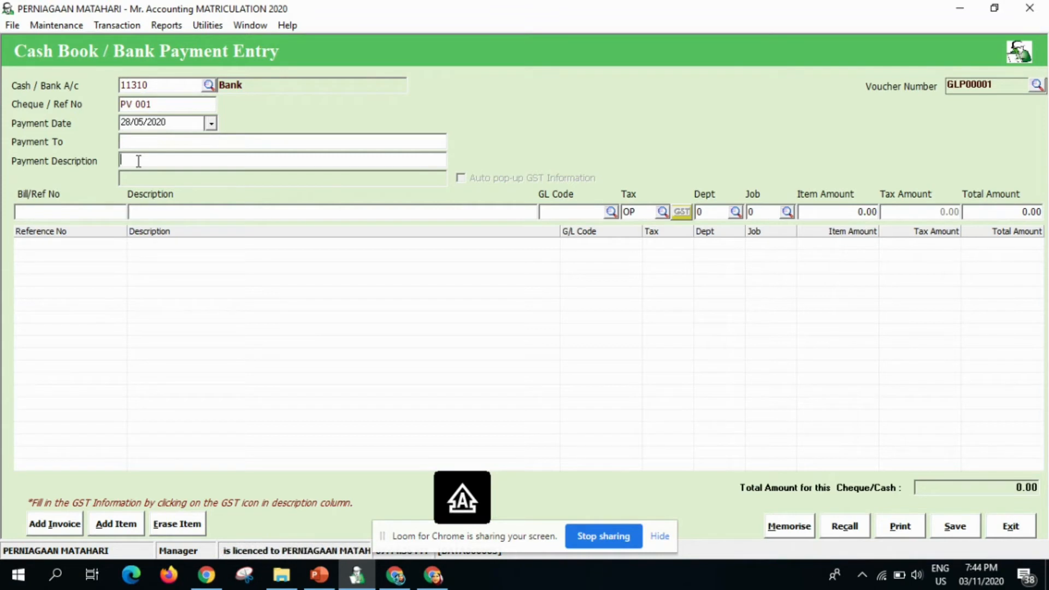
type("TO RECO")
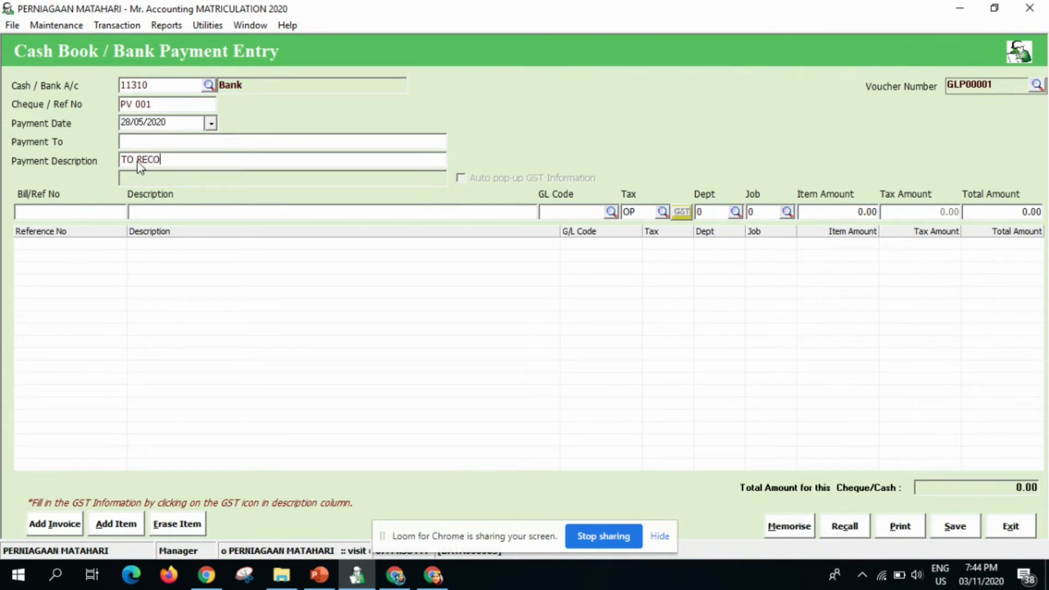
type("RD ")
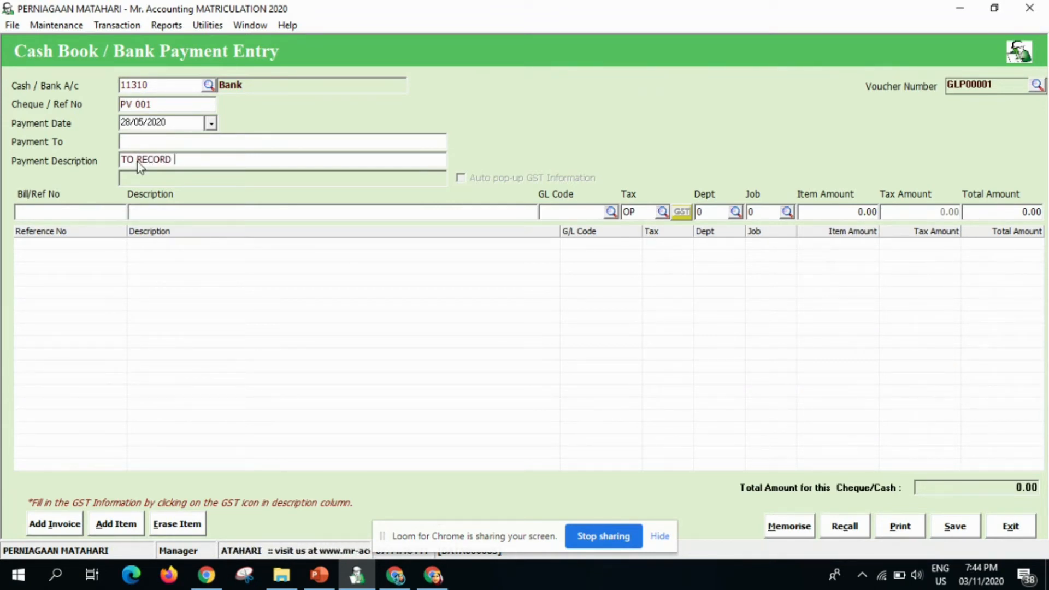
type("WAGES")
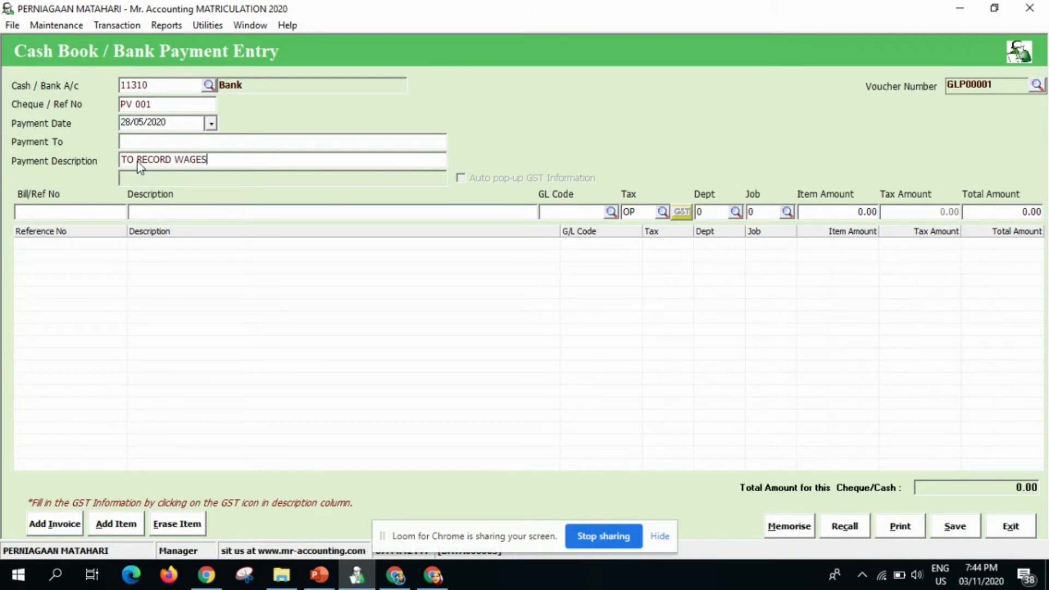
type(" EXPE")
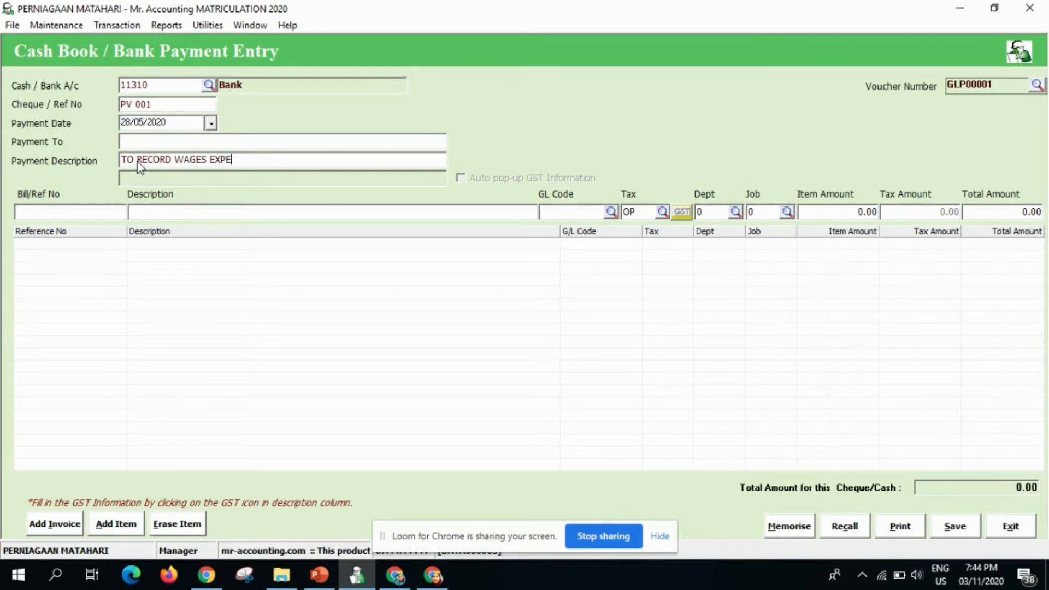
type("NSES")
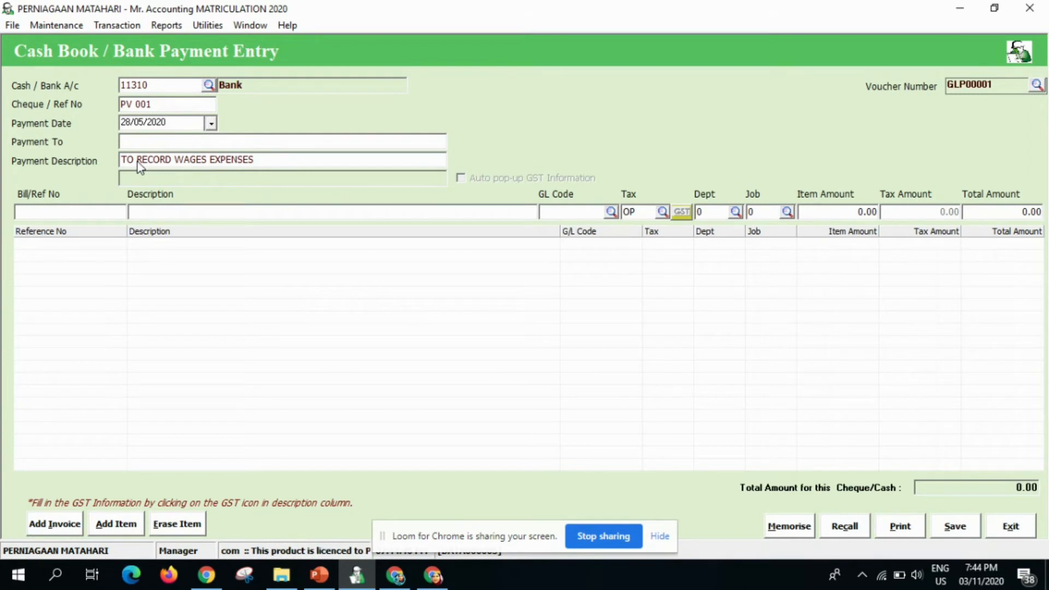
left_click(67, 215)
key("Caps_Lock")
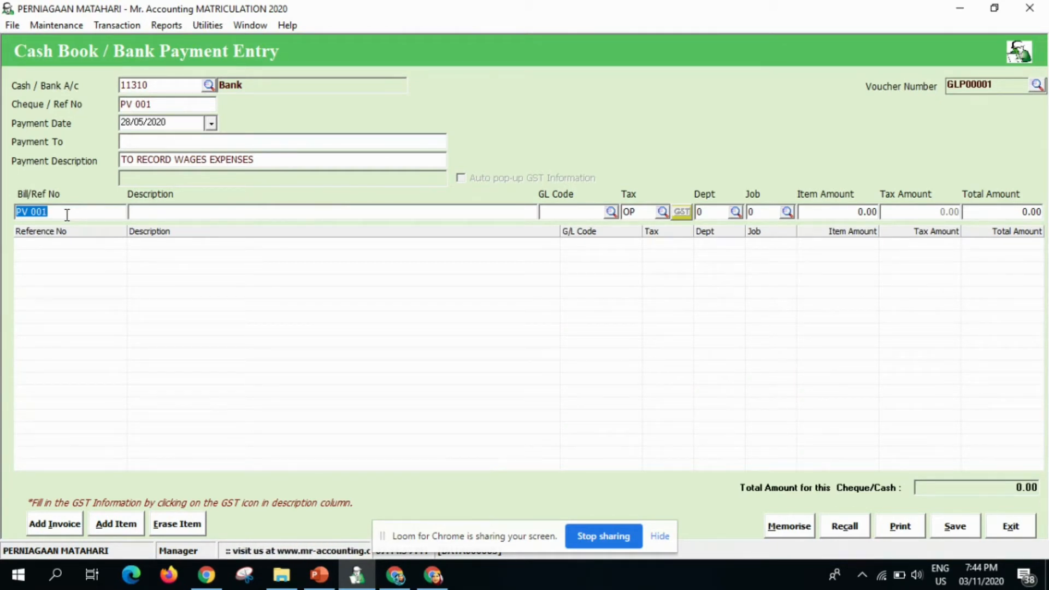
left_click(151, 213)
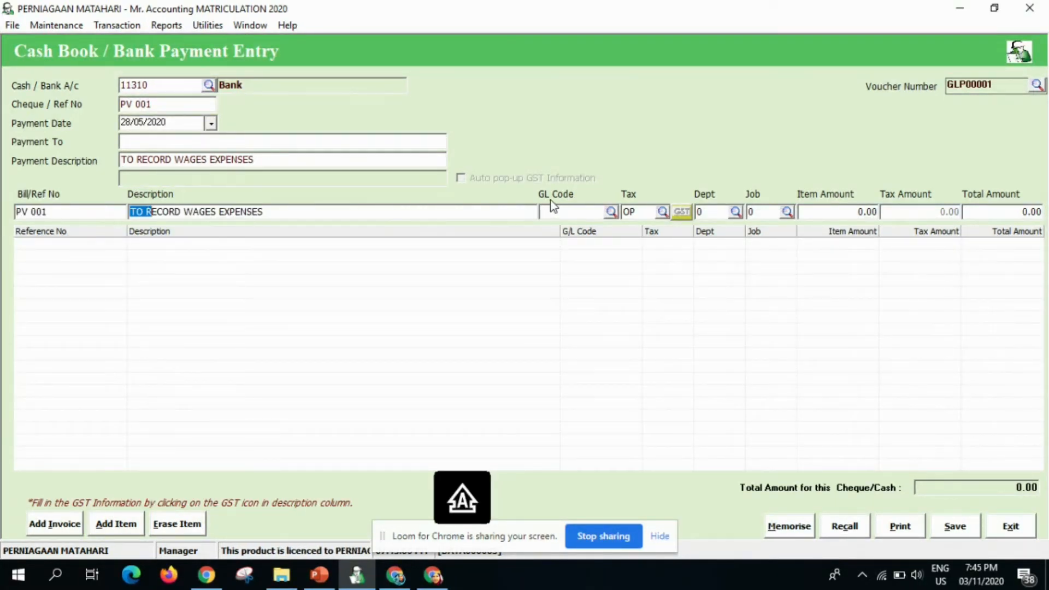
- Find the WAGES EXPENSES account (79000) by name and assign it as the item's GL code
left_click(610, 214)
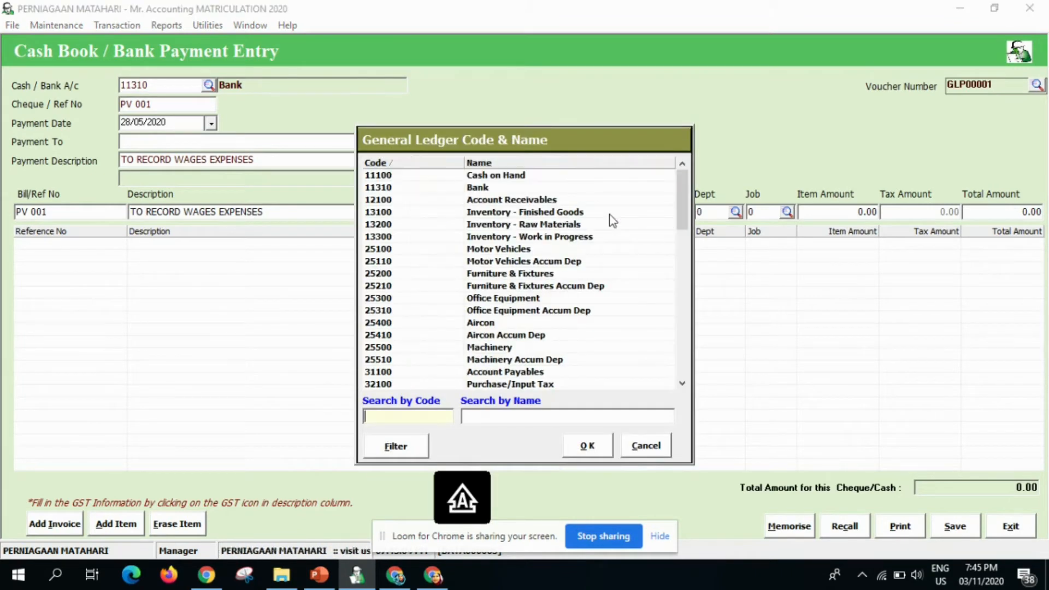
left_click(490, 417)
type("W")
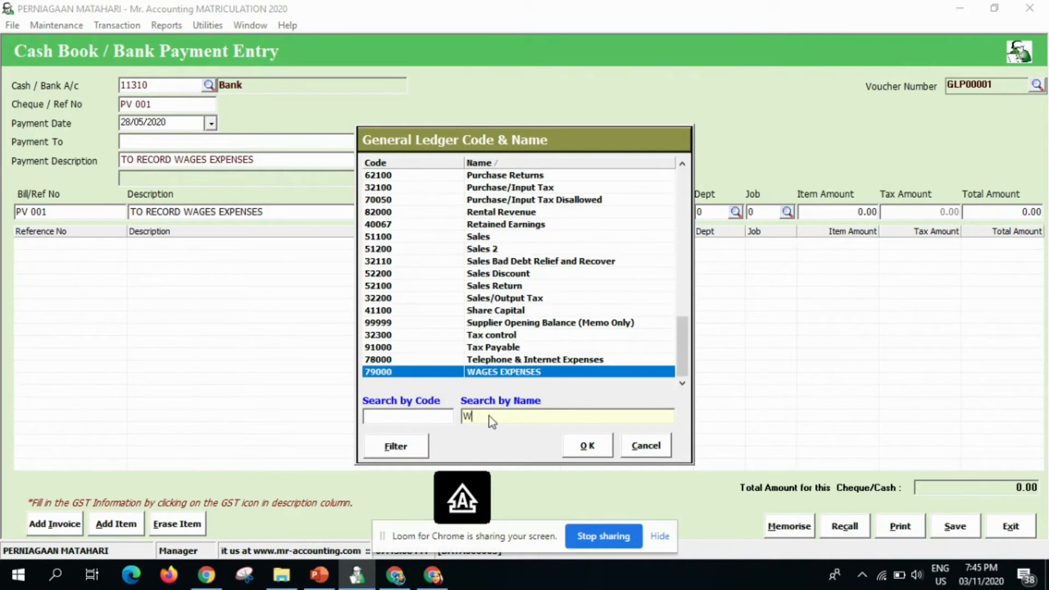
type("AGES")
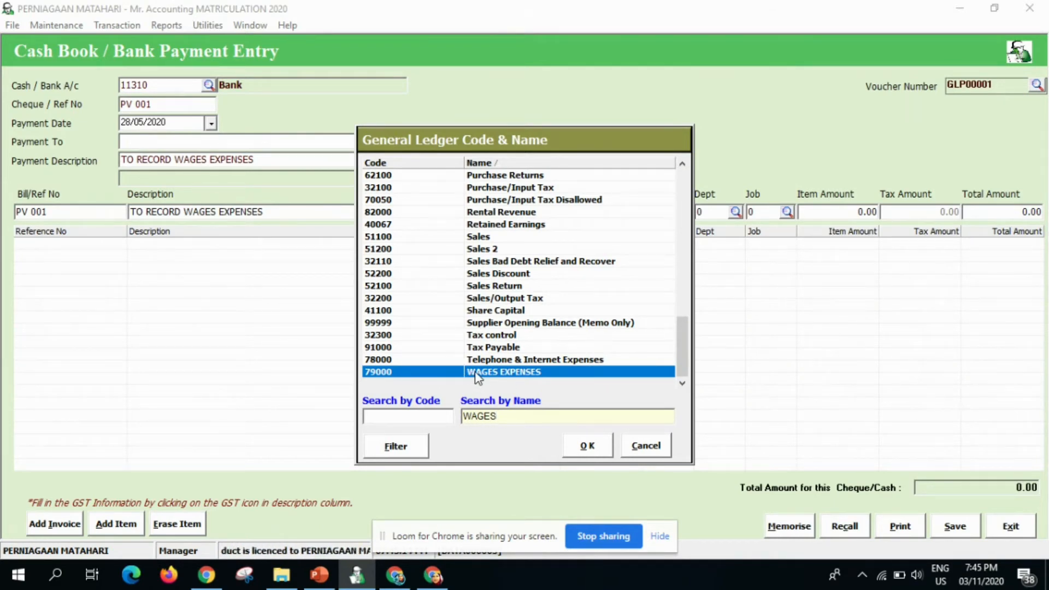
left_click(587, 459)
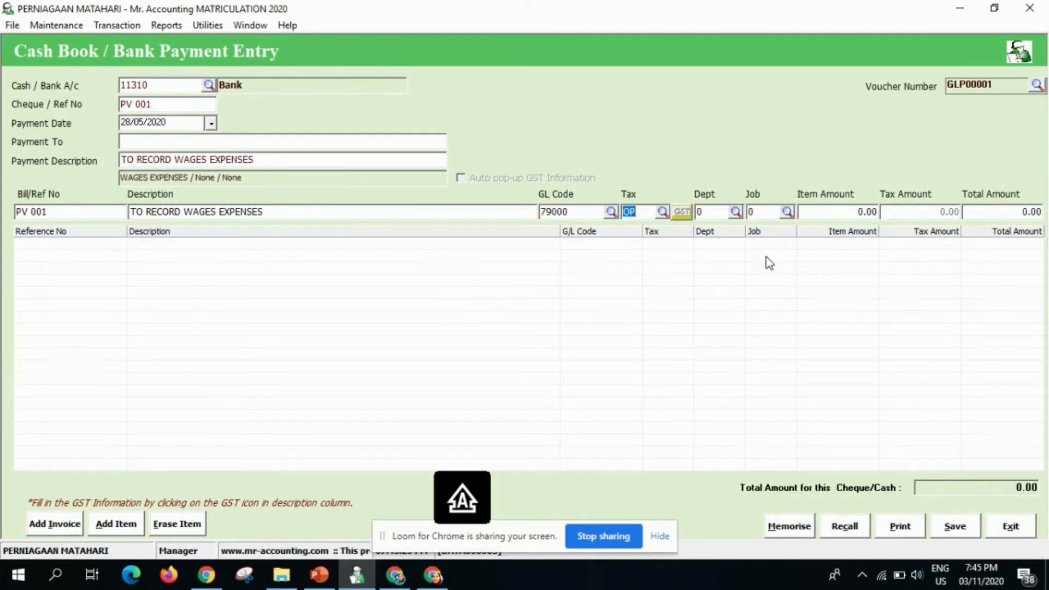
- Check the wages amount on slide 2 in PowerPoint and add the item in Mr. Accounting with a total amount of 1500
left_click(1009, 213)
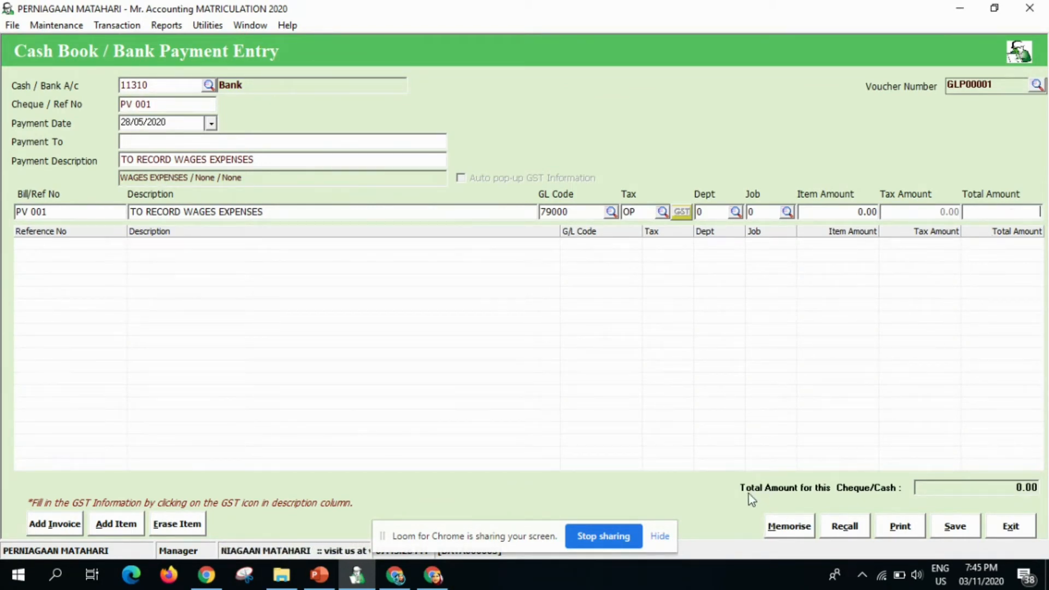
left_click(316, 584)
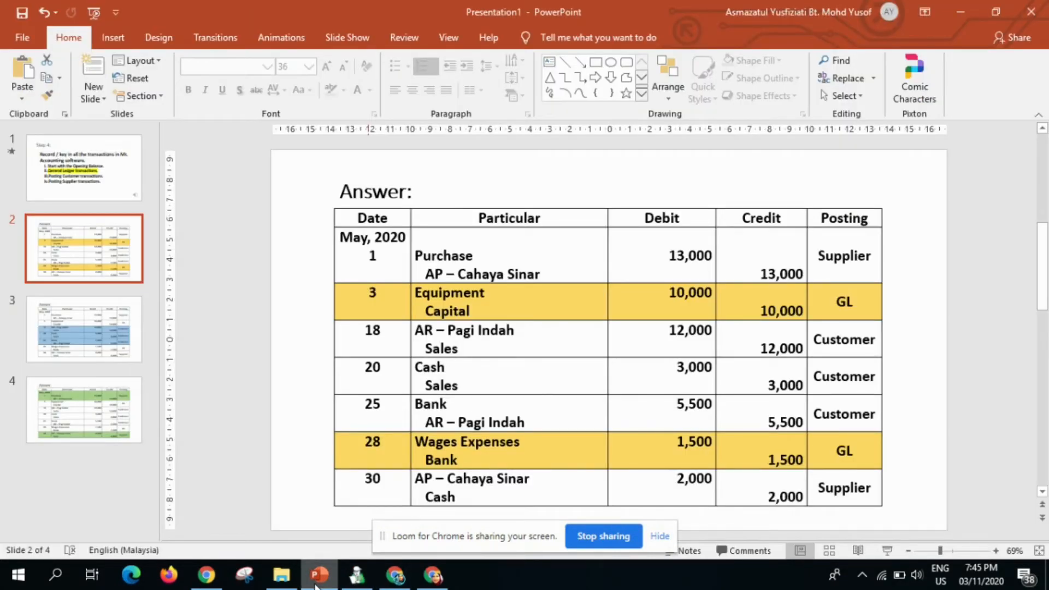
left_click(358, 578)
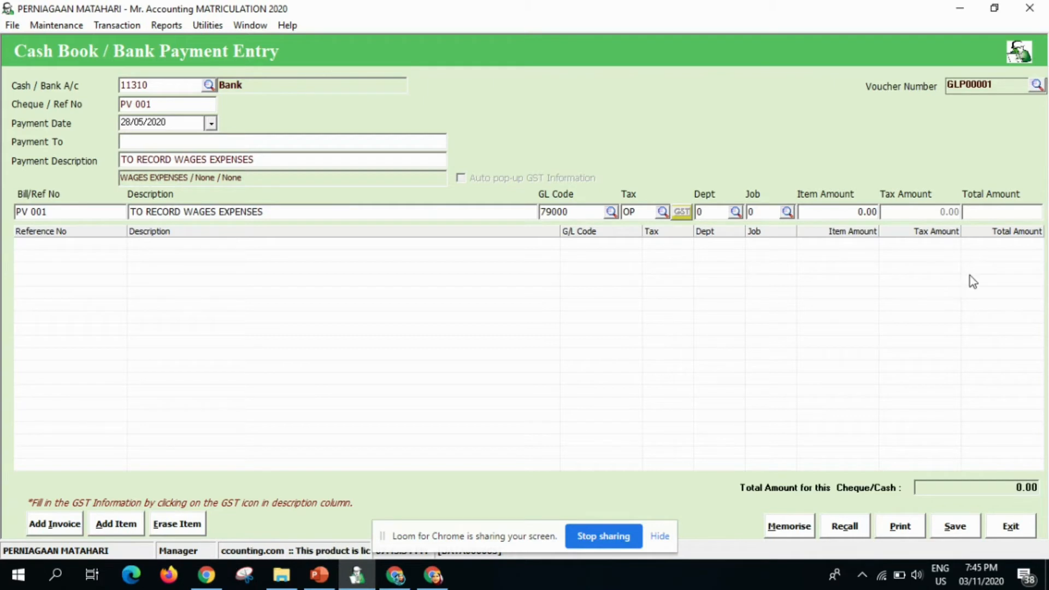
type("1500")
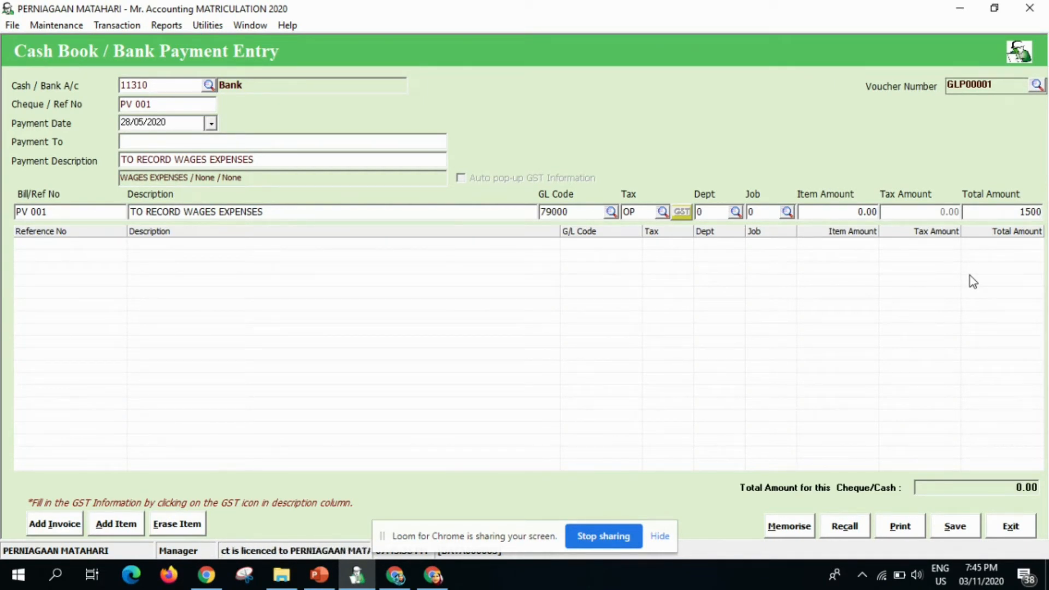
key("Return")
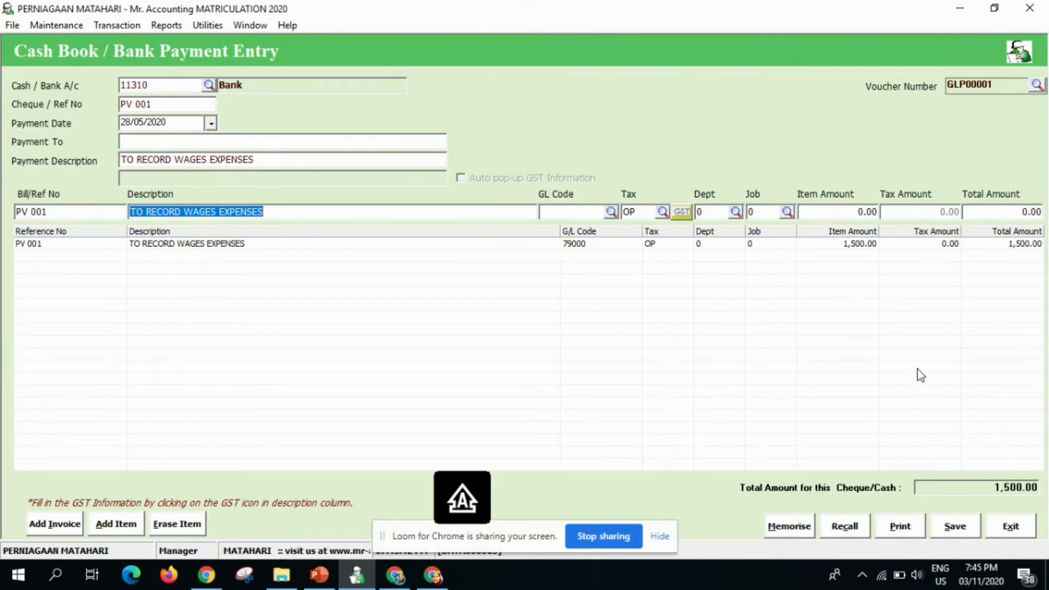
- Save the wages payment, close the payment entry and leave the General Ledger module
left_click(953, 530)
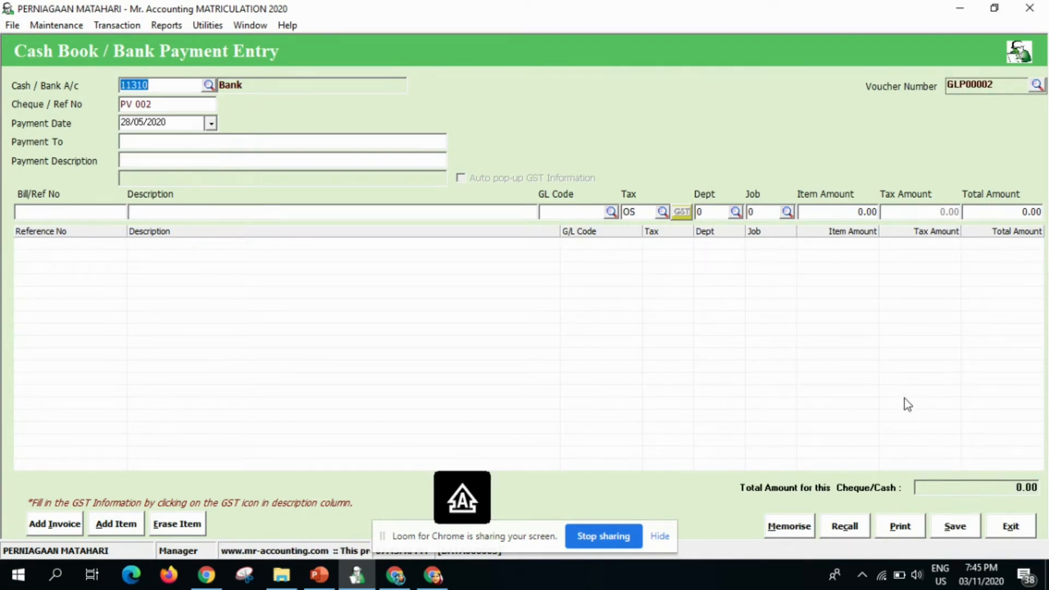
left_click(1008, 531)
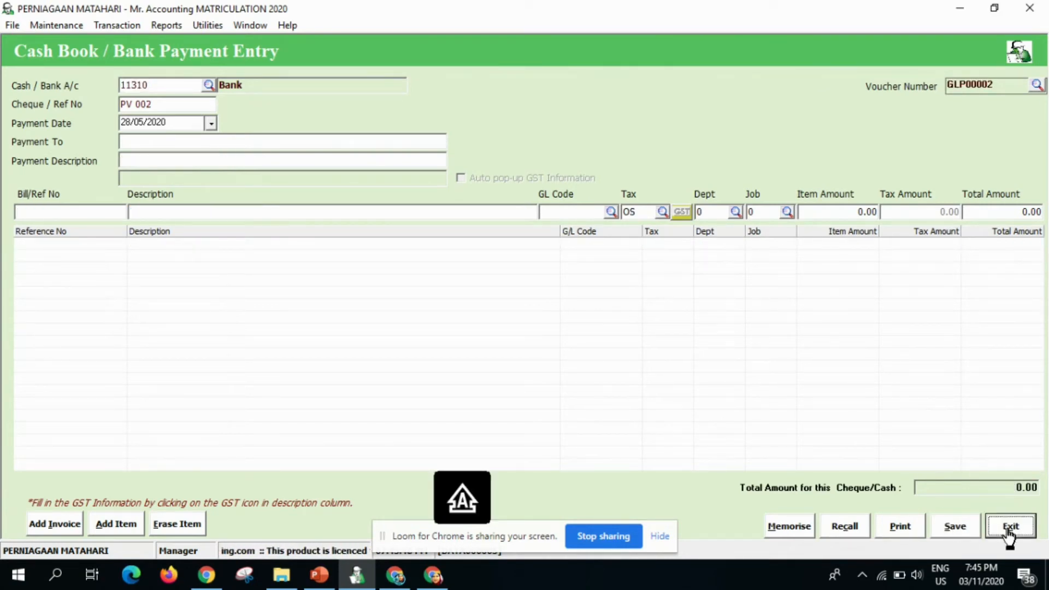
left_click(984, 512)
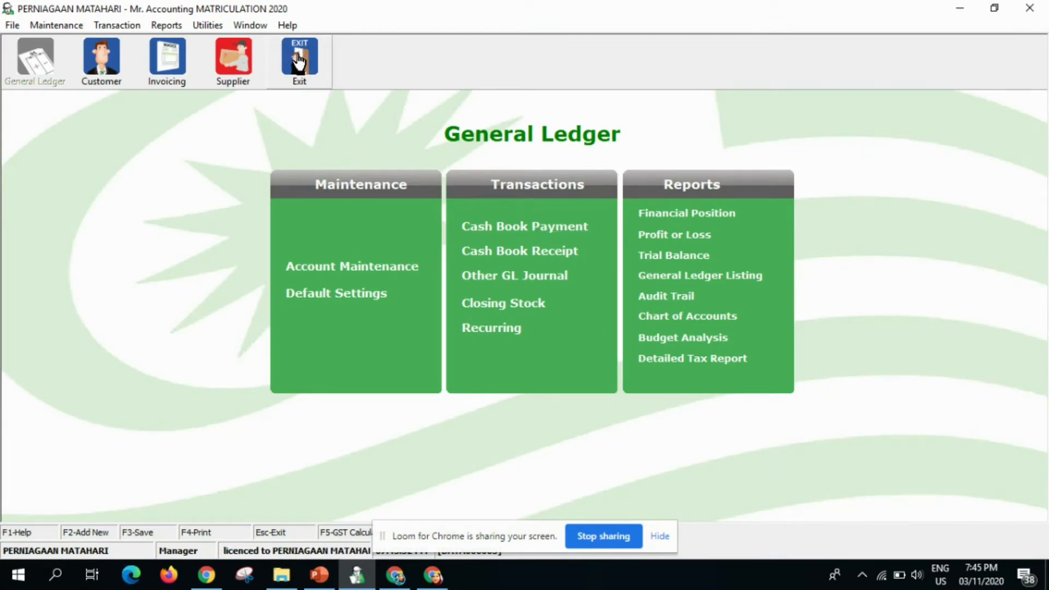
left_click(298, 60)
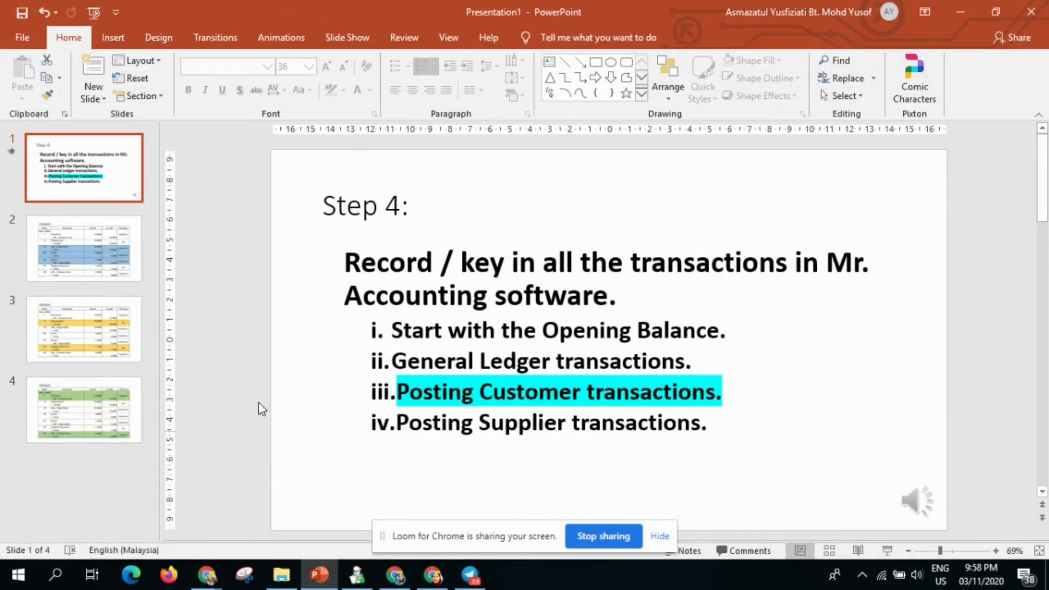
- Review the highlighted customer transactions on slide 2 in PowerPoint and open the Customer module in Mr. Accounting
left_click(128, 256)
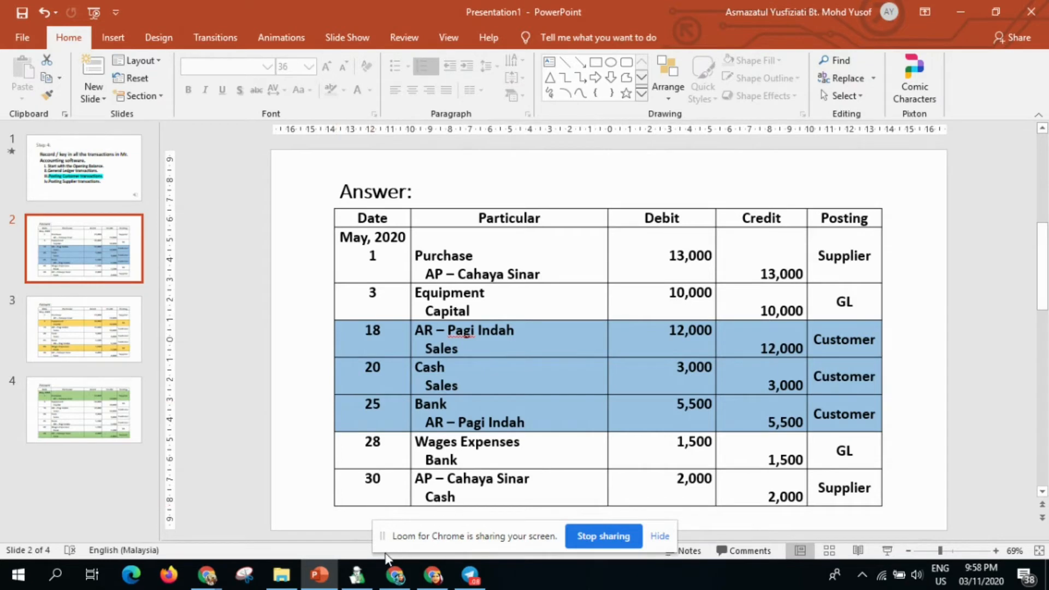
left_click(358, 576)
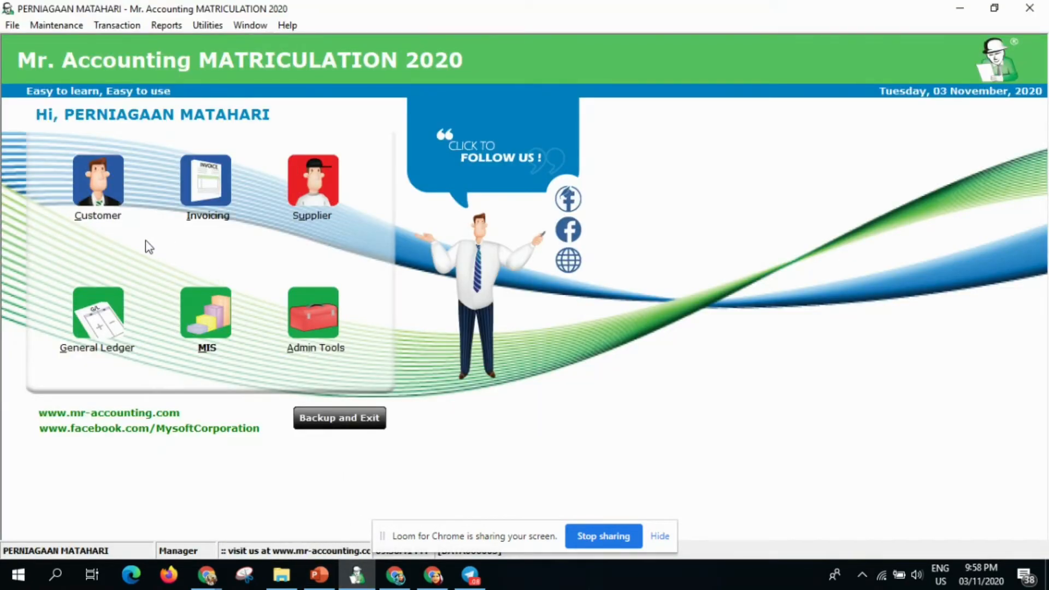
left_click(96, 207)
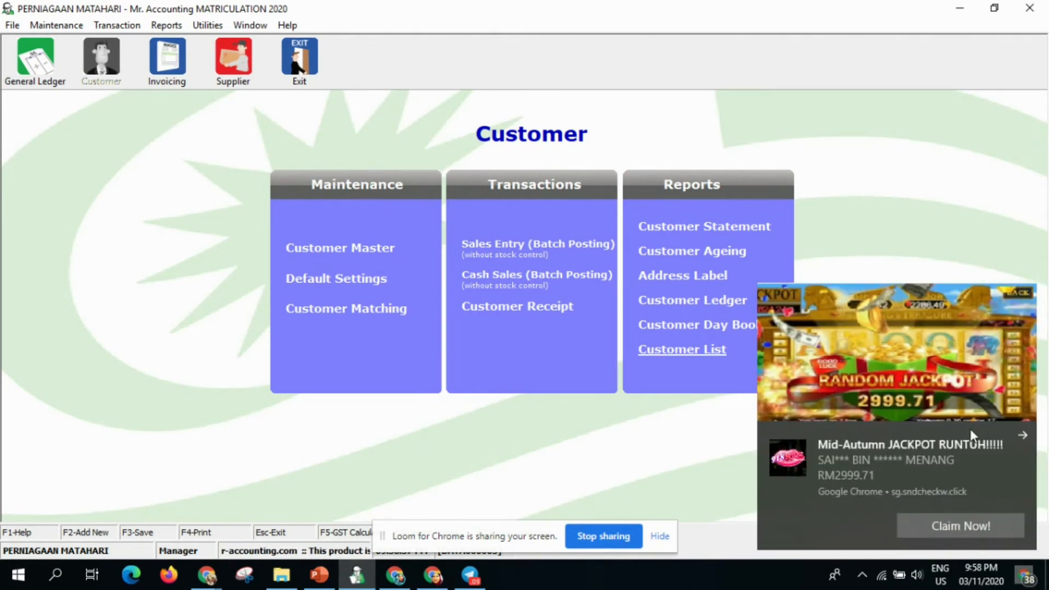
left_click(1022, 435)
left_click(492, 290)
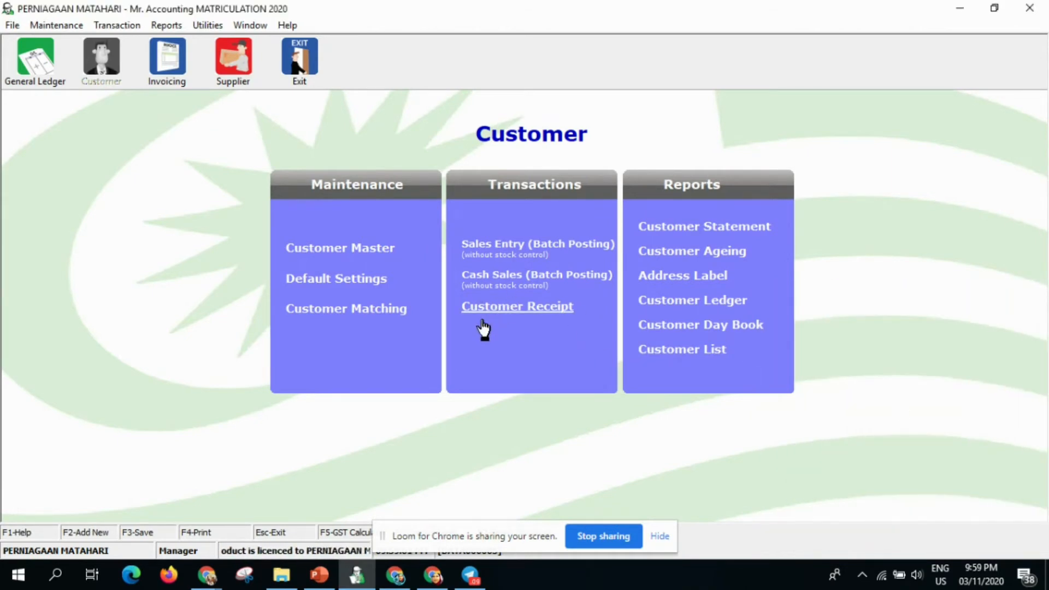
- Check the 18 May Pagi Indah sale on the PowerPoint slide and open Sales Entry (Batch Posting) in Mr. Accounting
left_click(319, 574)
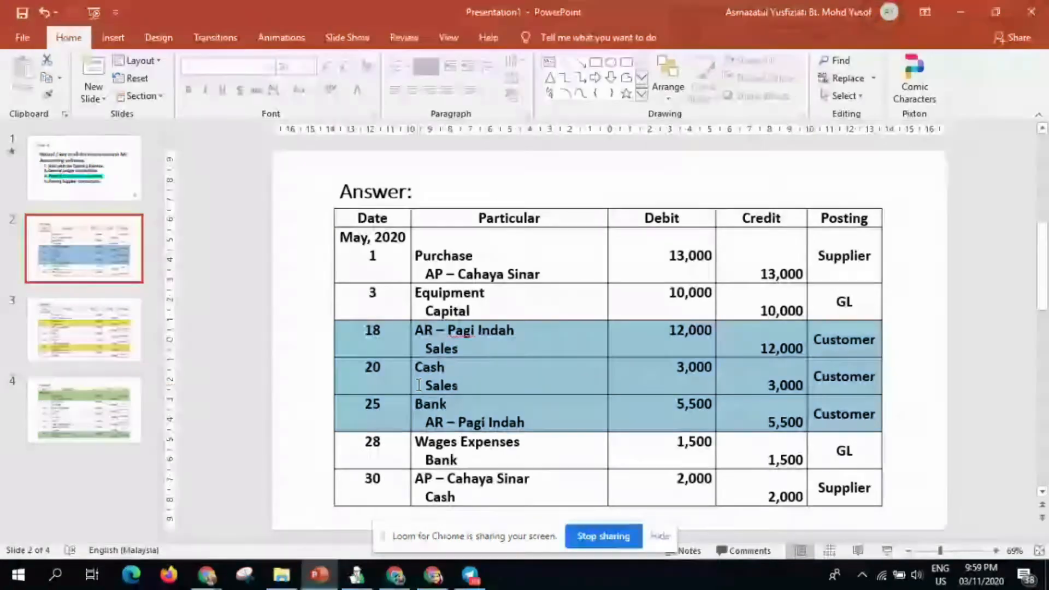
left_click(357, 574)
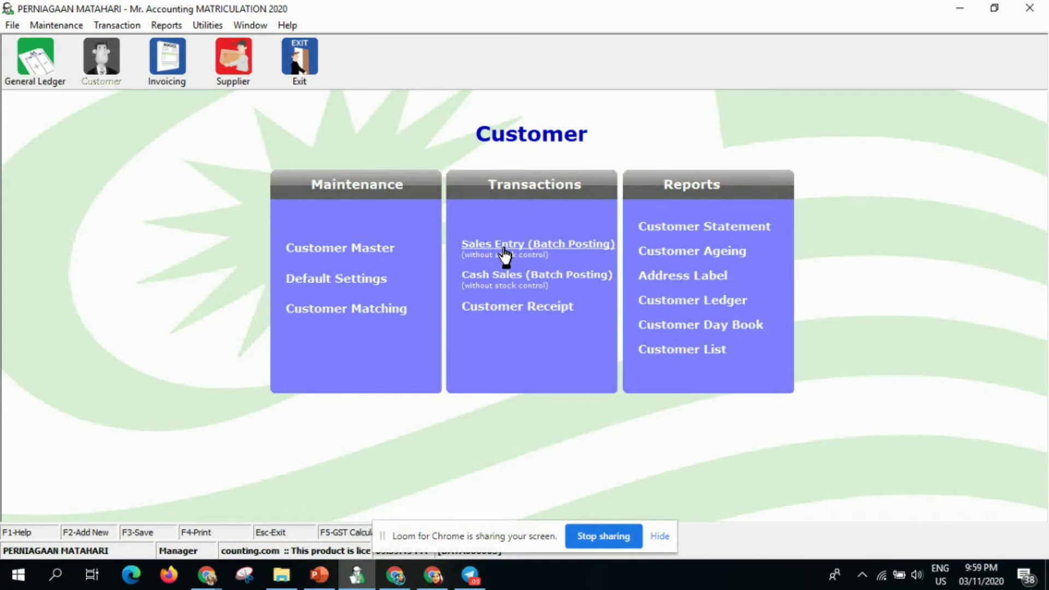
left_click(502, 249)
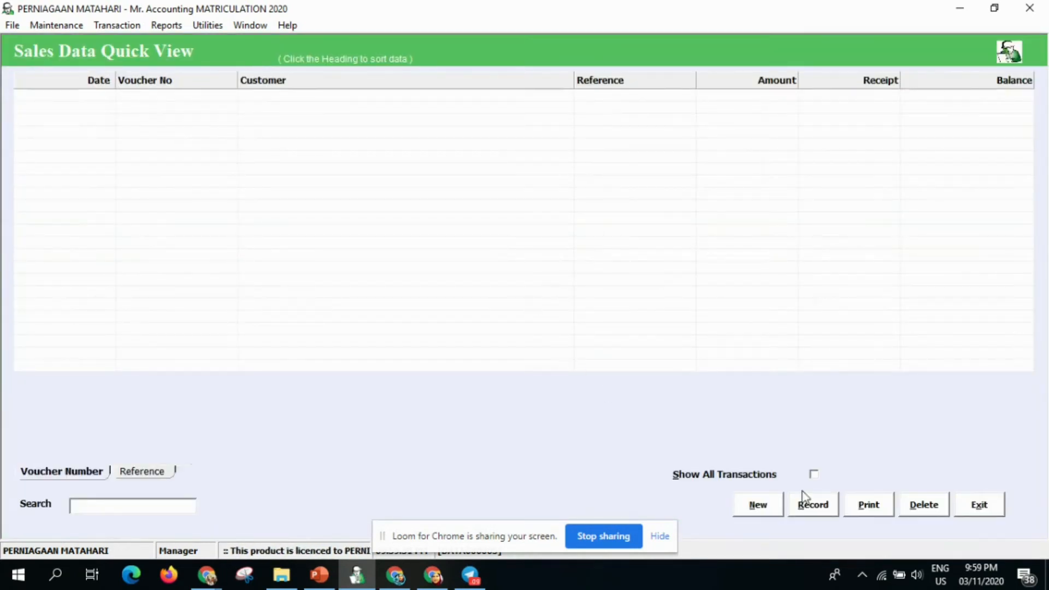
- Create a new Sales Invoice and select AR - PAGI INDAH as its customer
left_click(756, 508)
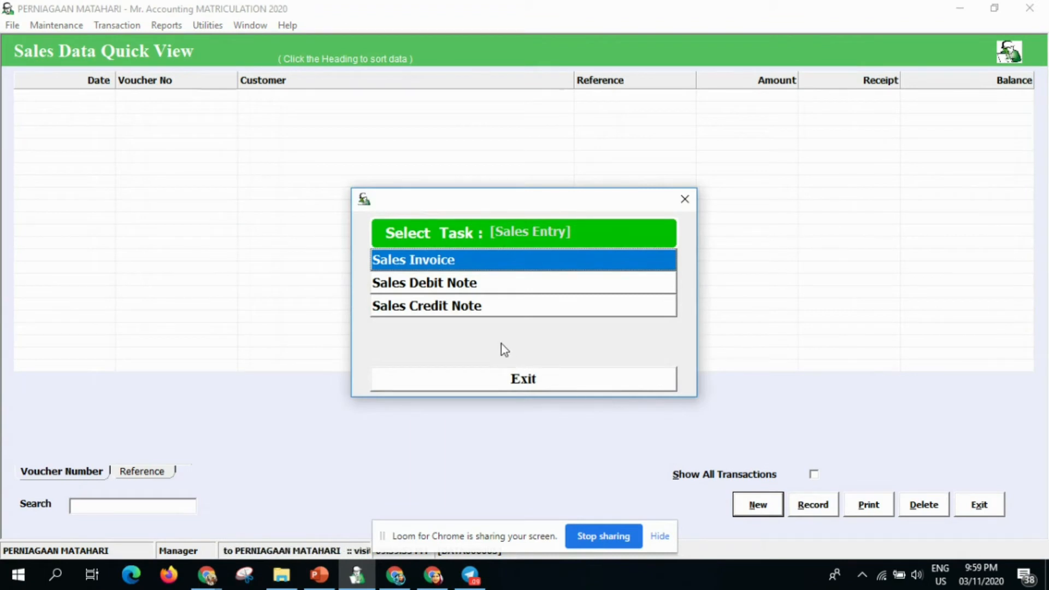
left_click(435, 265)
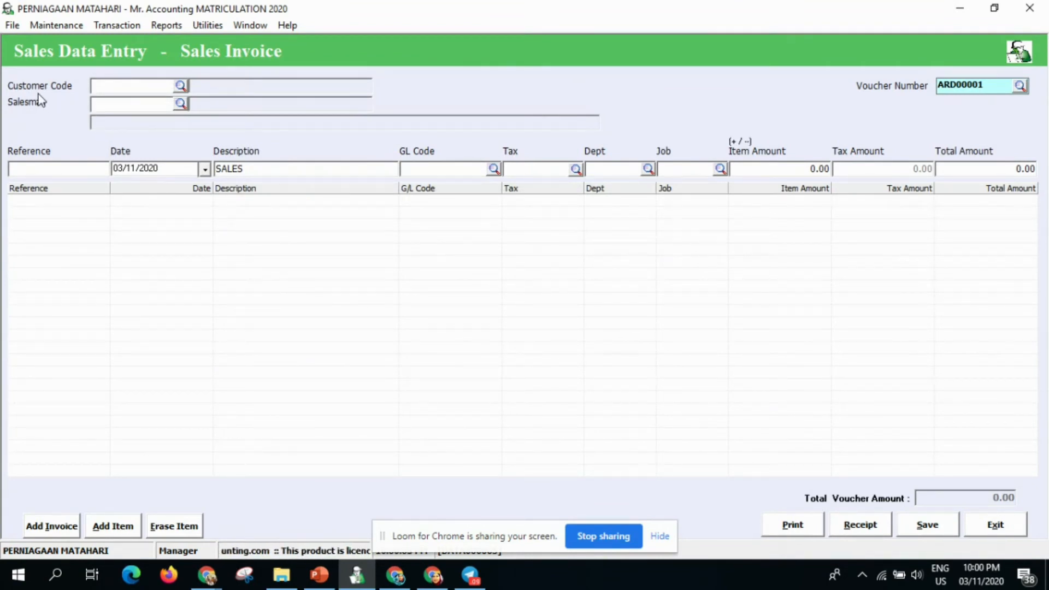
left_click(180, 86)
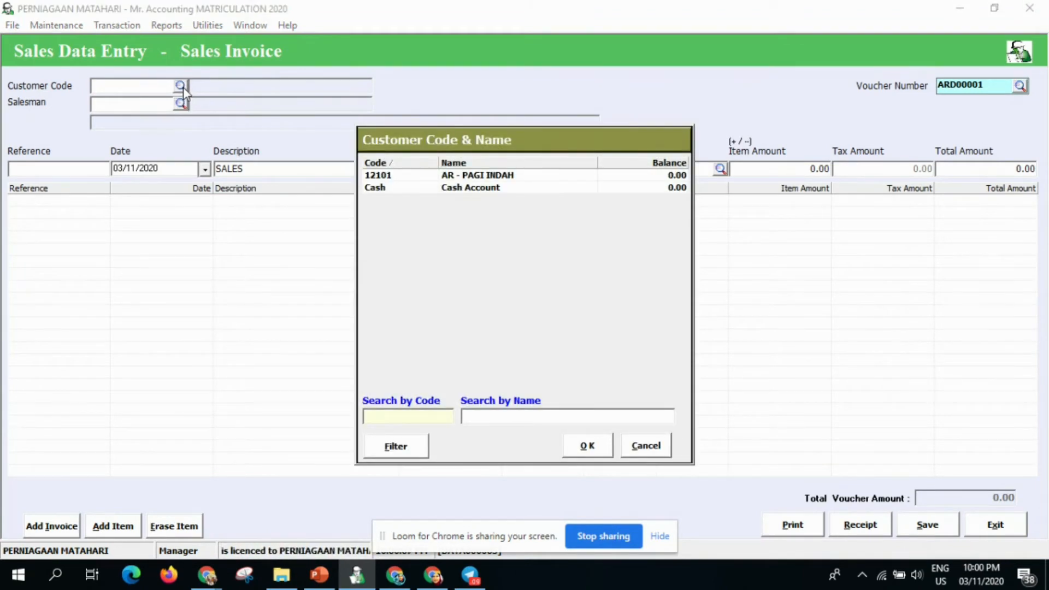
left_click(449, 178)
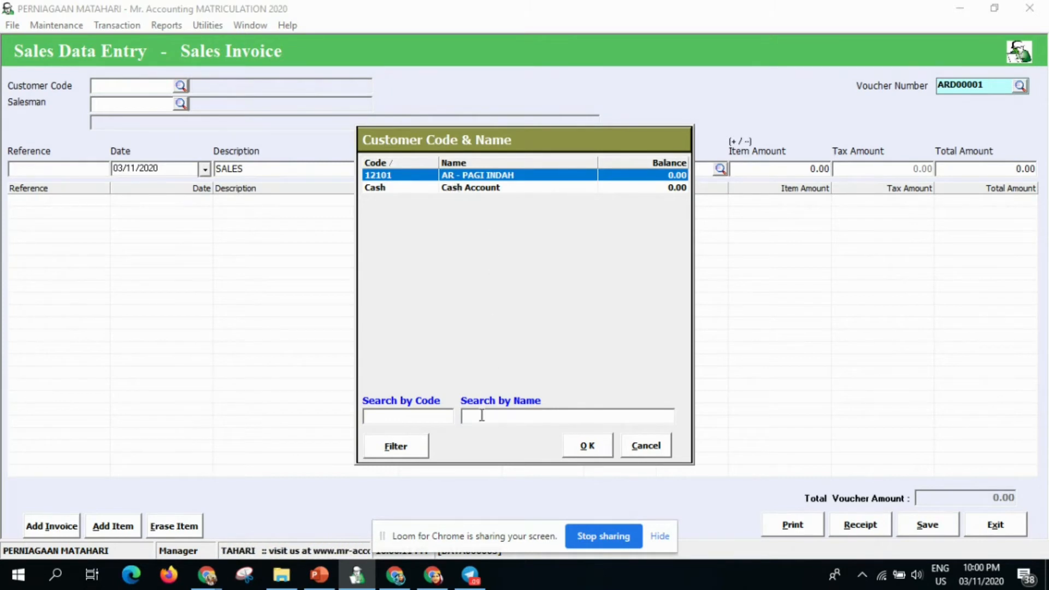
left_click(587, 447)
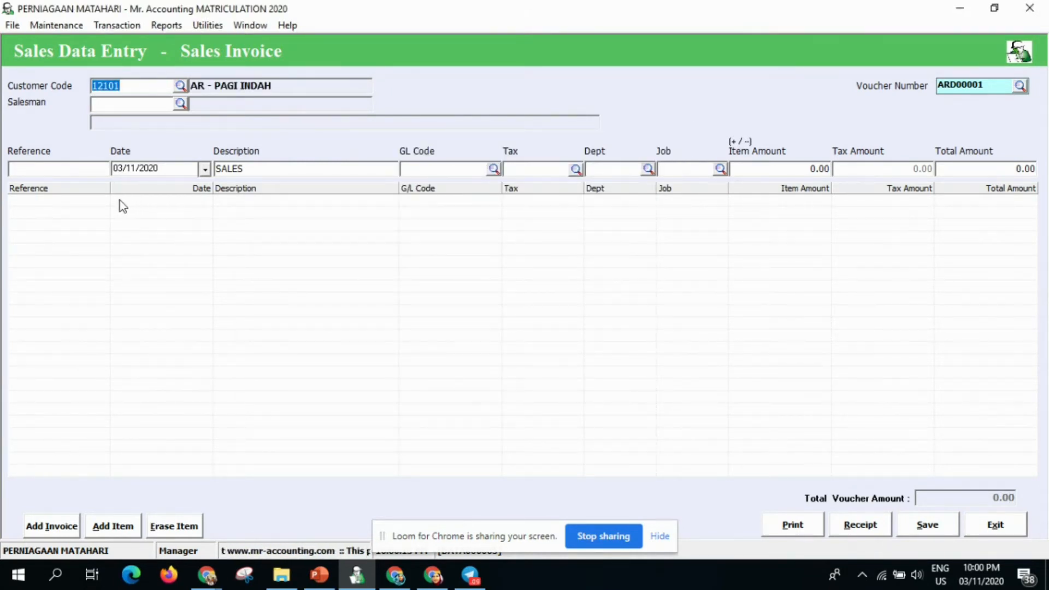
- Enter S1 2001 as the invoice reference and set the invoice date to 18/05/2020
left_click(57, 169)
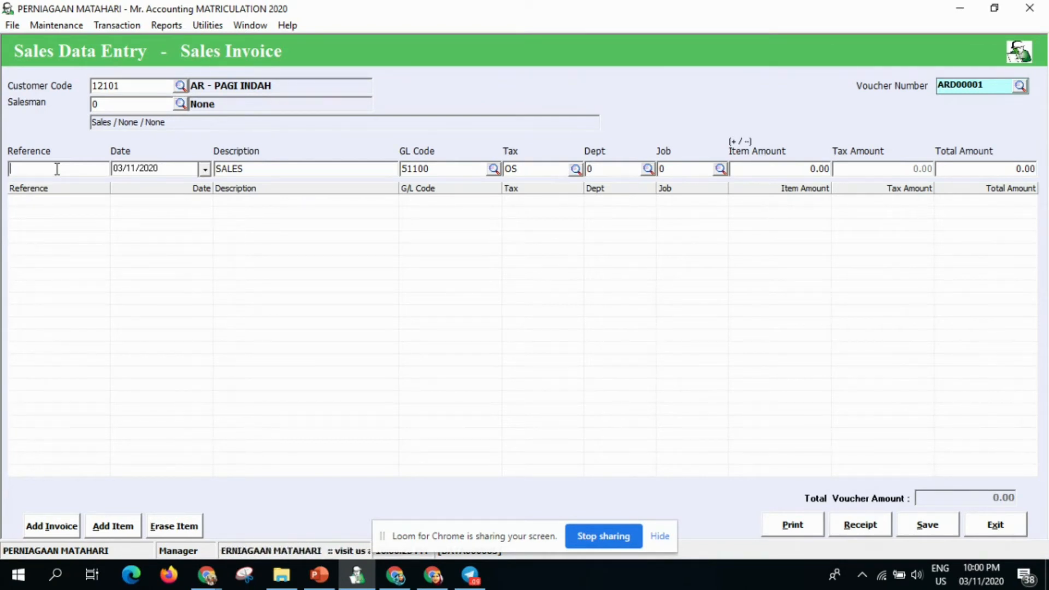
type("S")
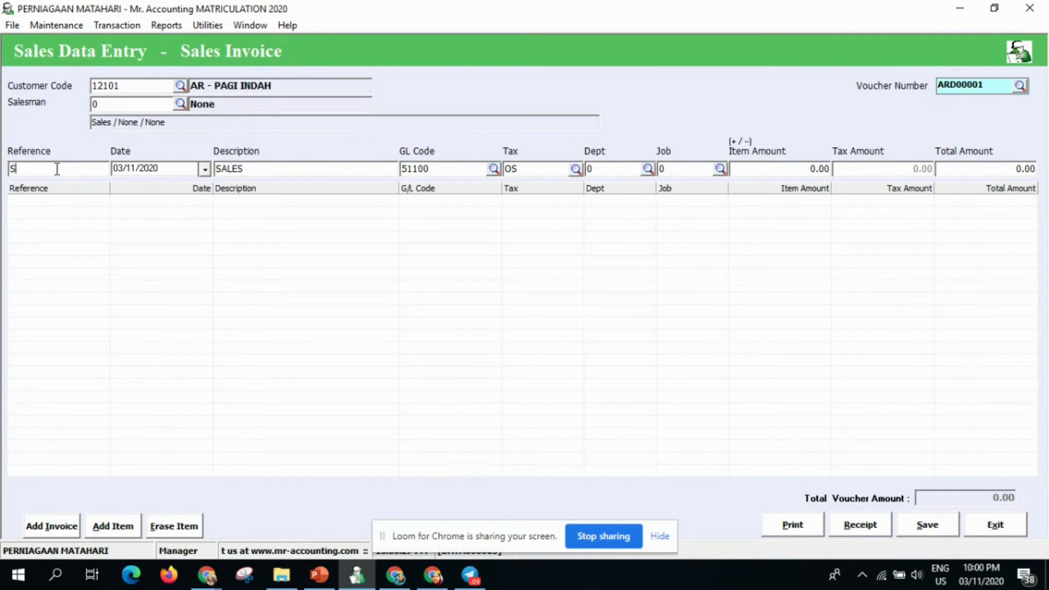
type("1 2001")
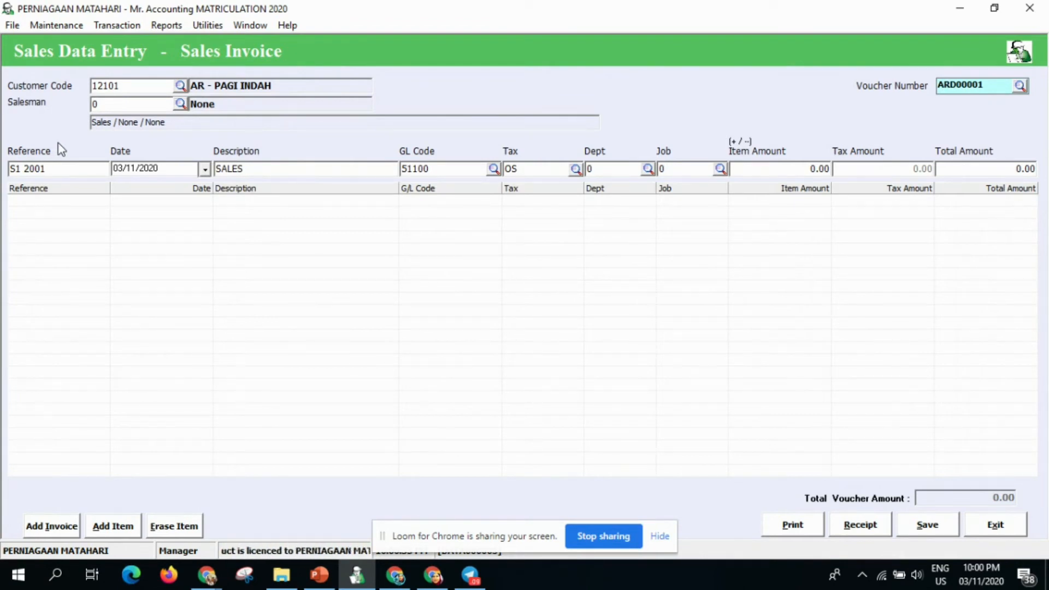
left_click(205, 170)
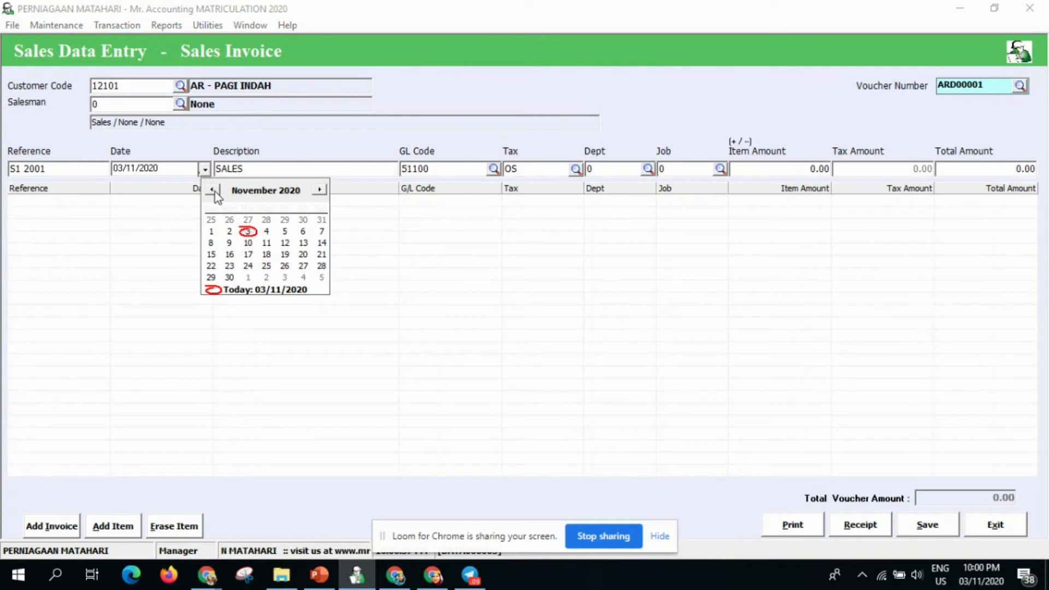
left_click(212, 189)
left_click(213, 189)
left_click(213, 189)
left_click(212, 189)
left_click(212, 189)
left_click(213, 189)
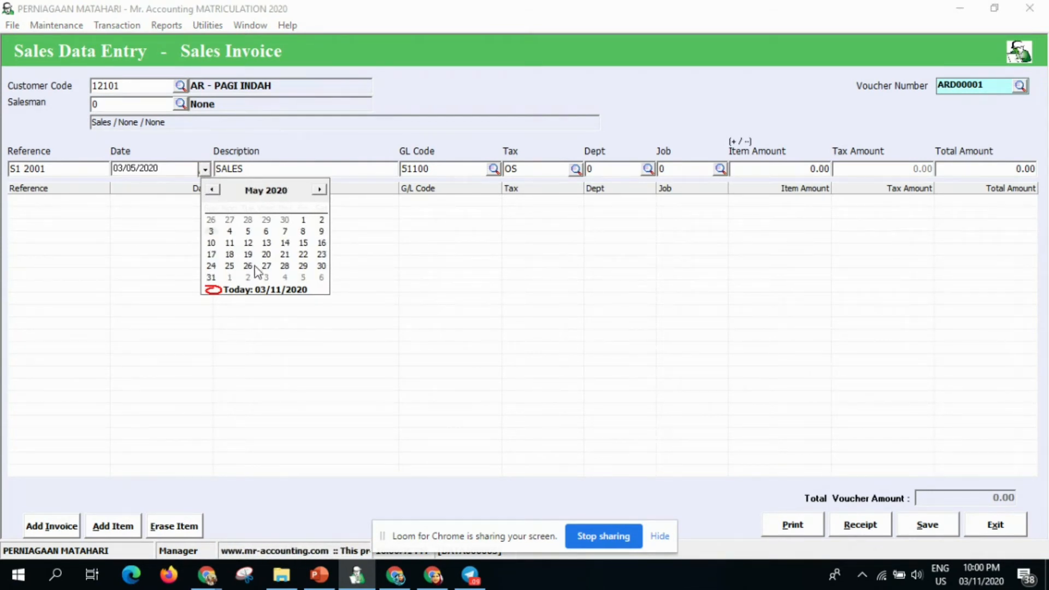
left_click(230, 254)
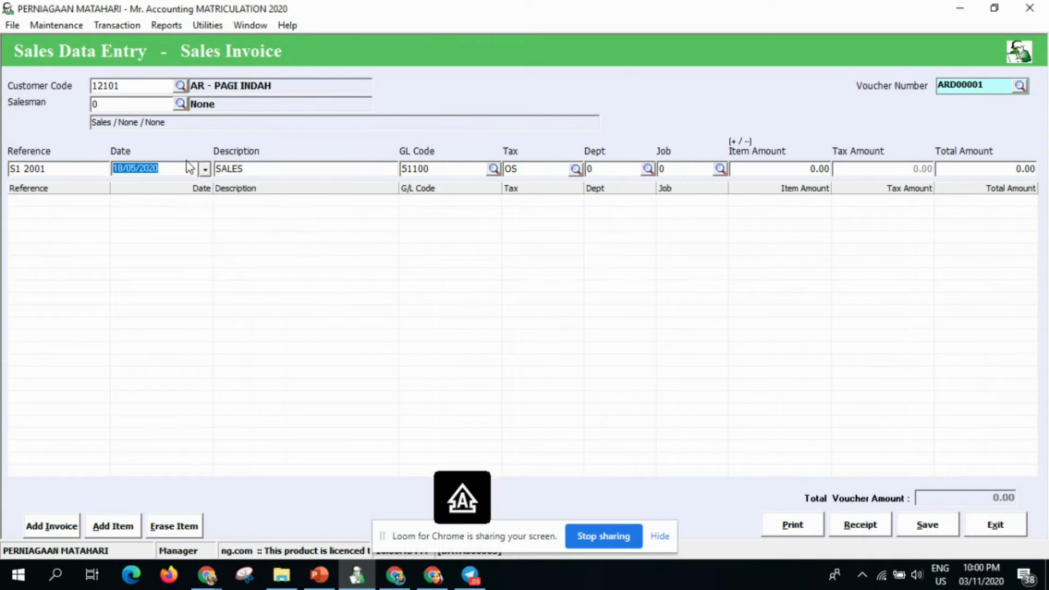
- Assign the invoice line to Sales account 51100 and add it with a total amount of 12000
left_click(493, 170)
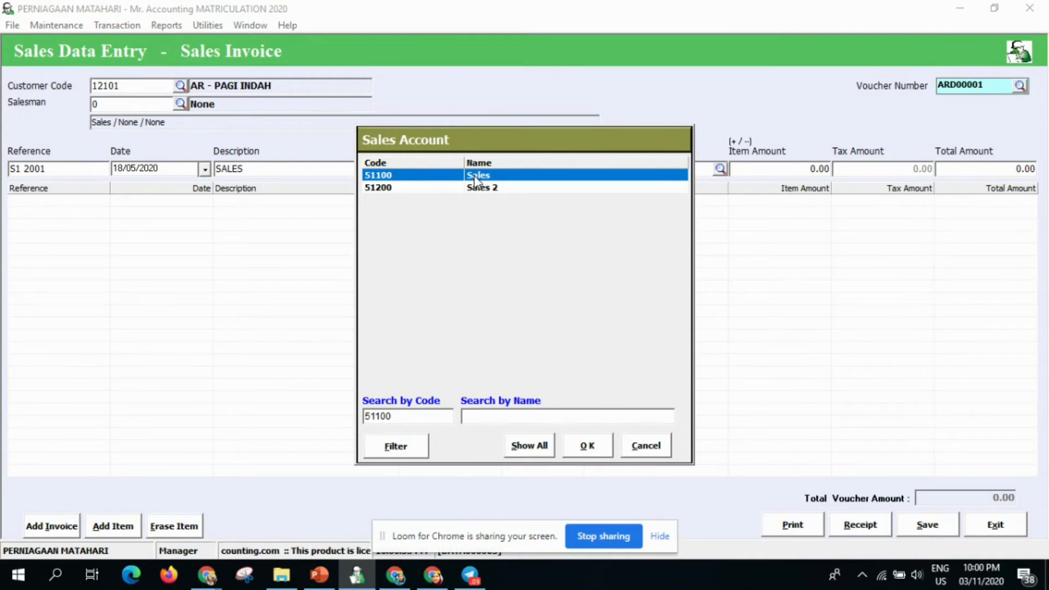
left_click(579, 455)
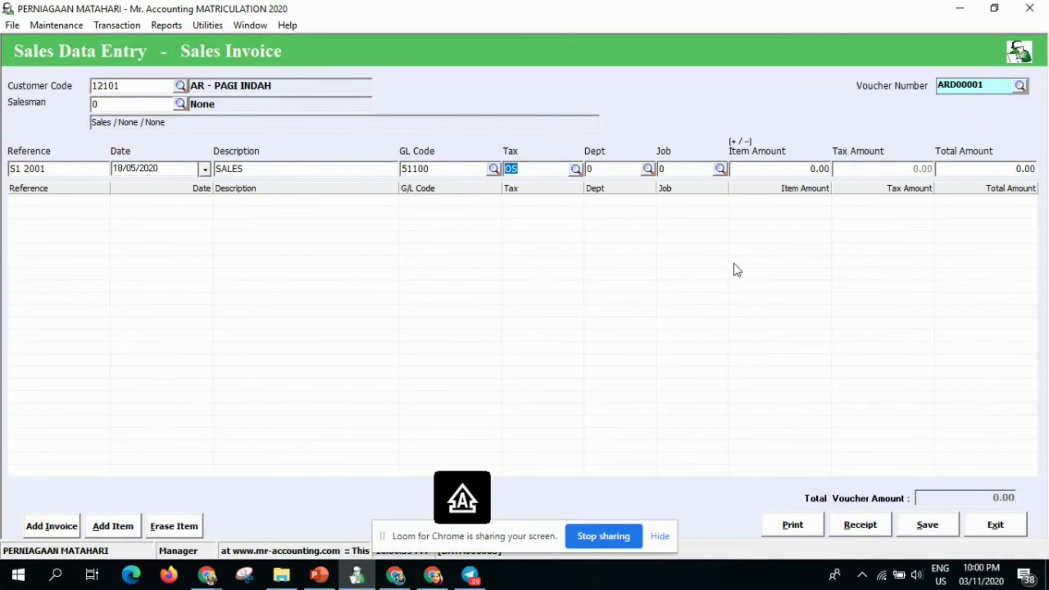
left_click(1000, 168)
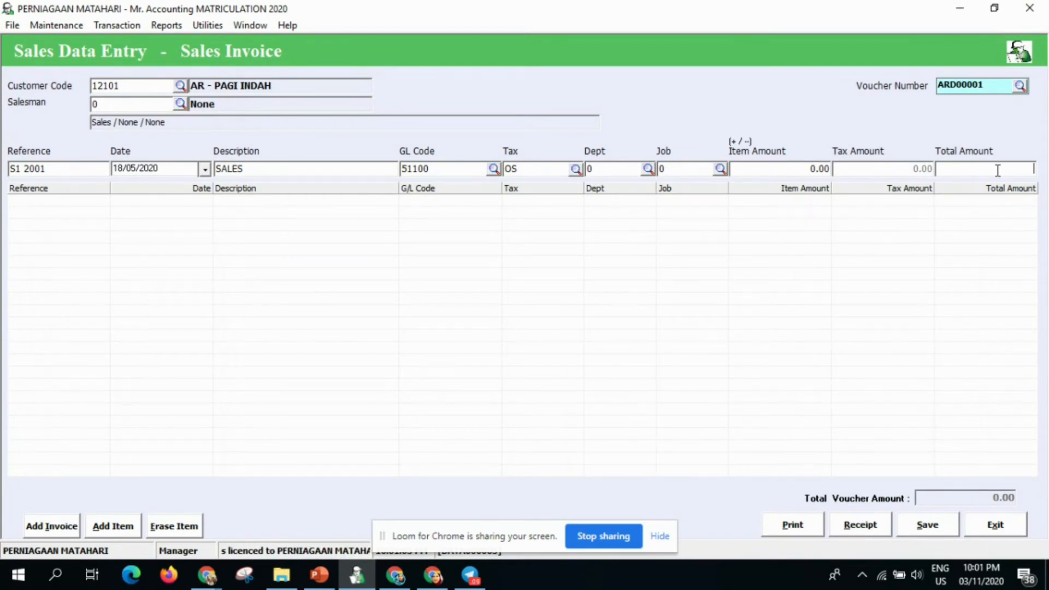
type("12000")
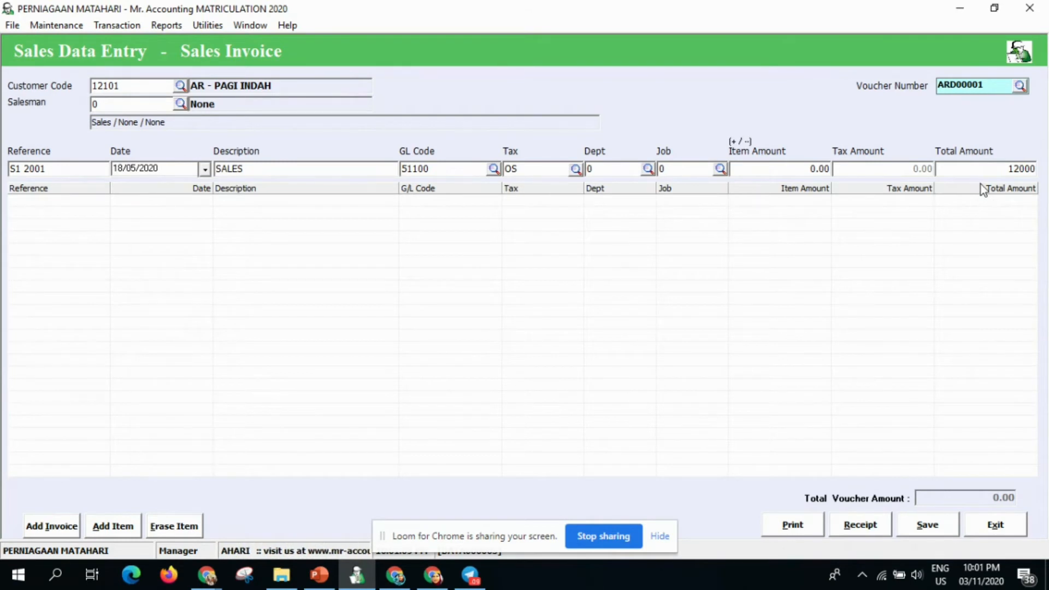
key("Return")
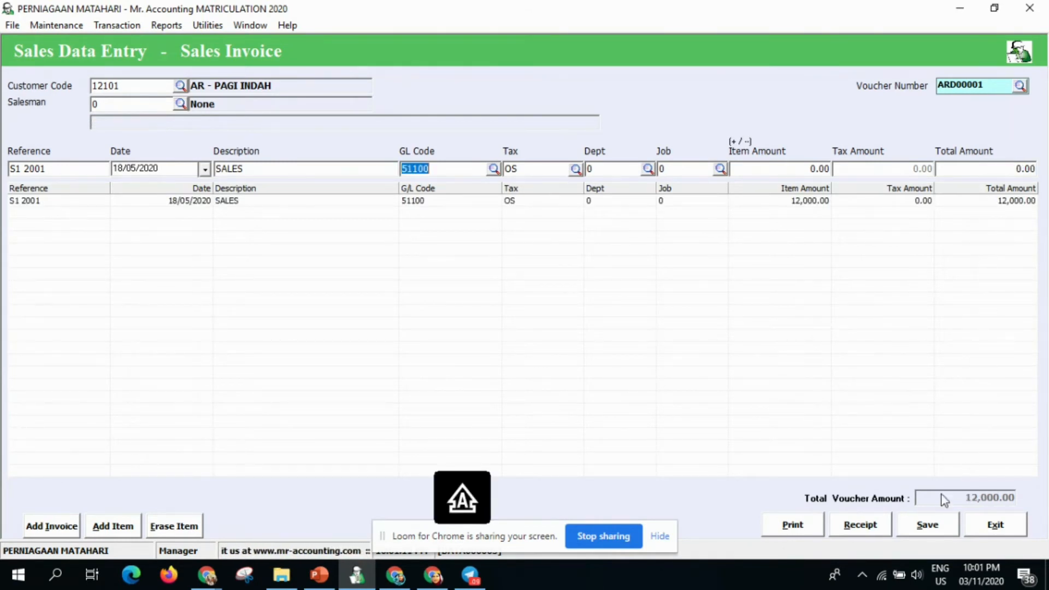
- Save the Pagi Indah sales invoice and leave the sales entry screens, returning to the Customer module
left_click(933, 534)
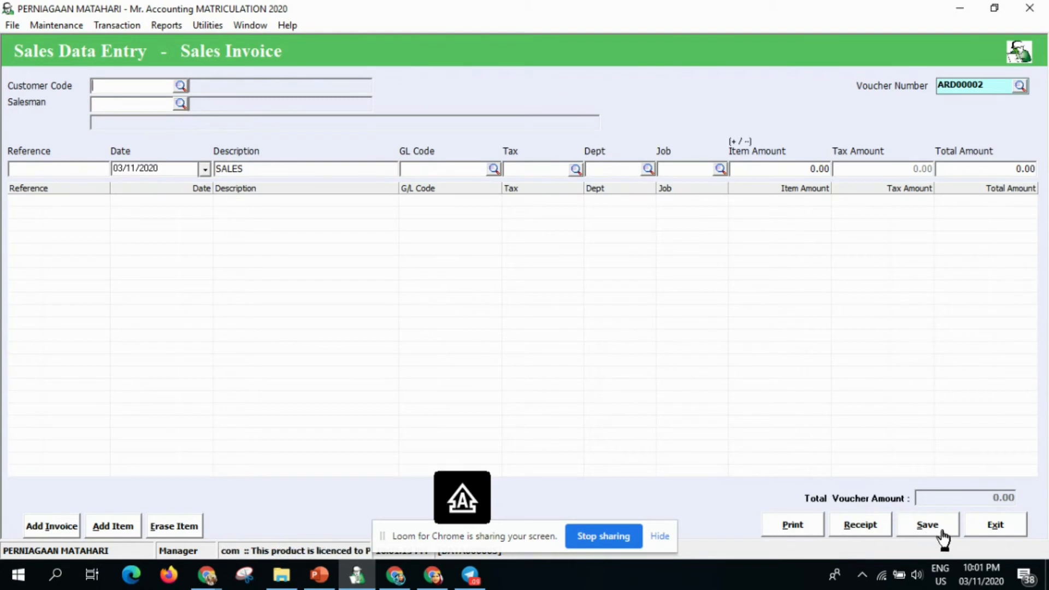
left_click(990, 529)
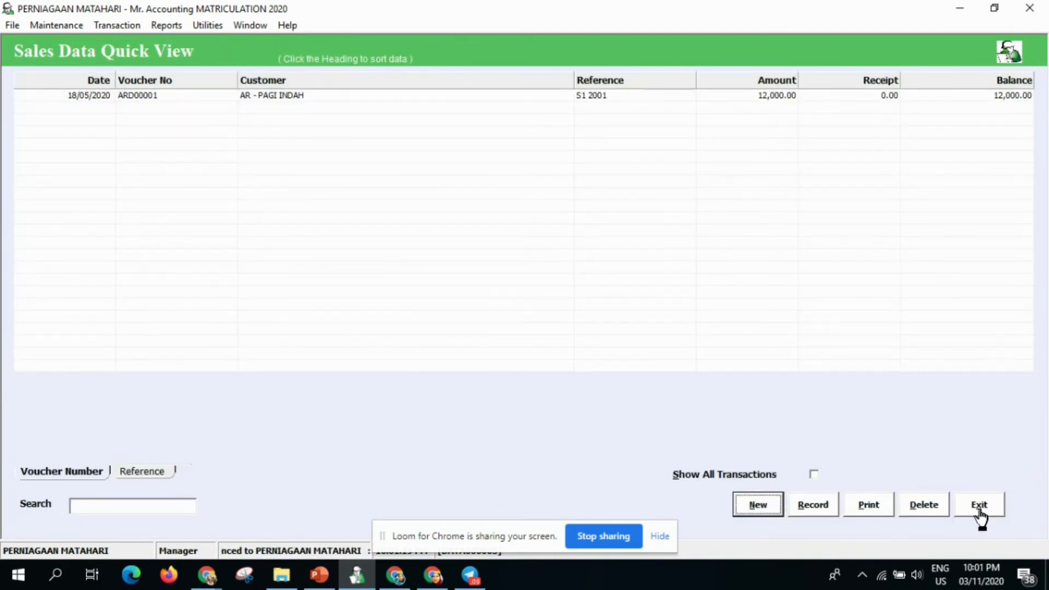
left_click(980, 510)
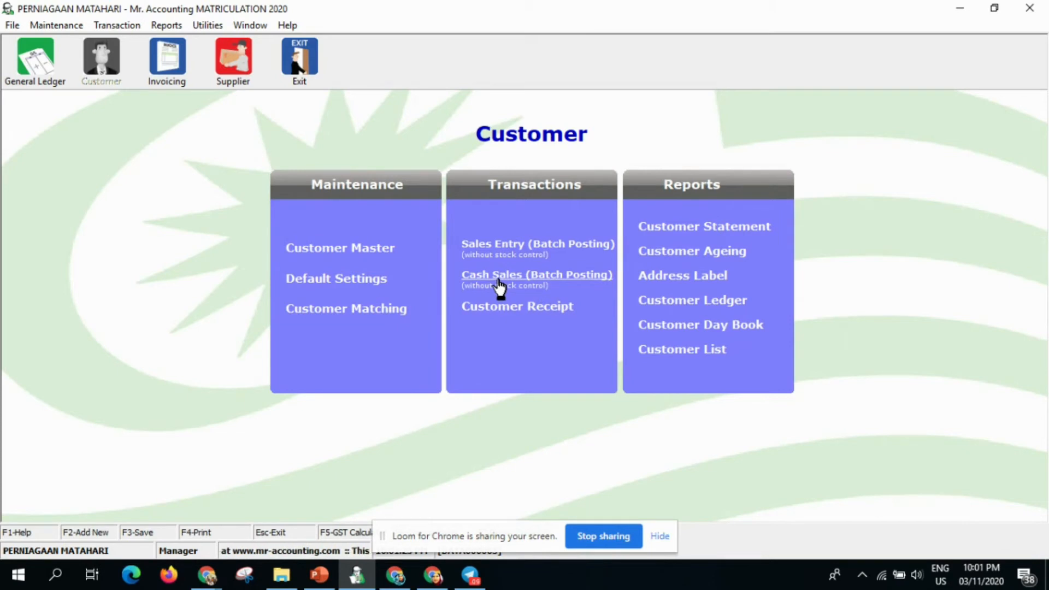
- Start a new Cash Sales (Batch Posting) entry and set its deposit account to 11100 Cash on Hand
left_click(499, 281)
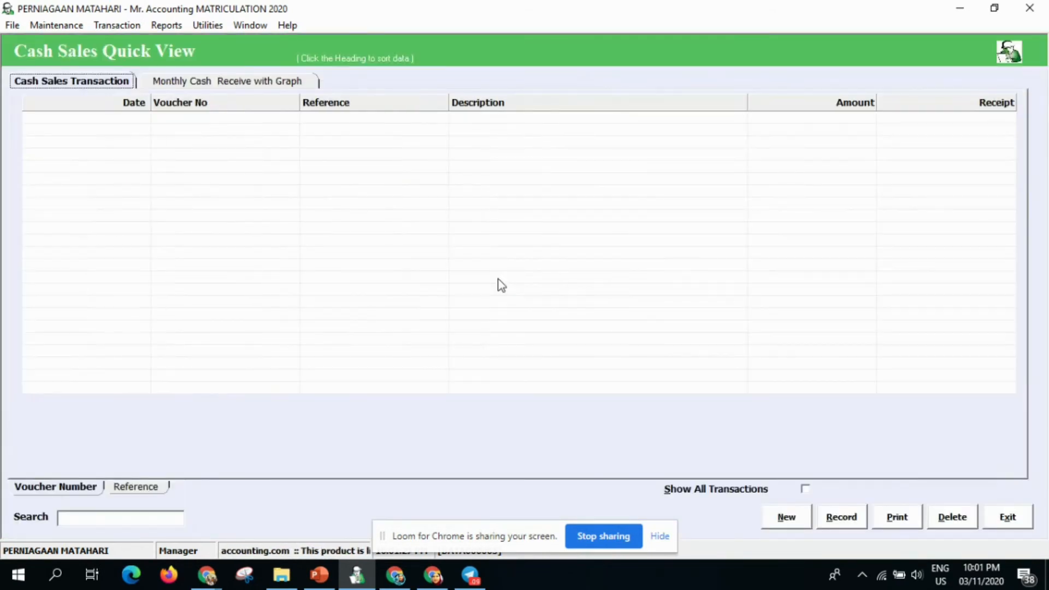
left_click(780, 523)
left_click(781, 518)
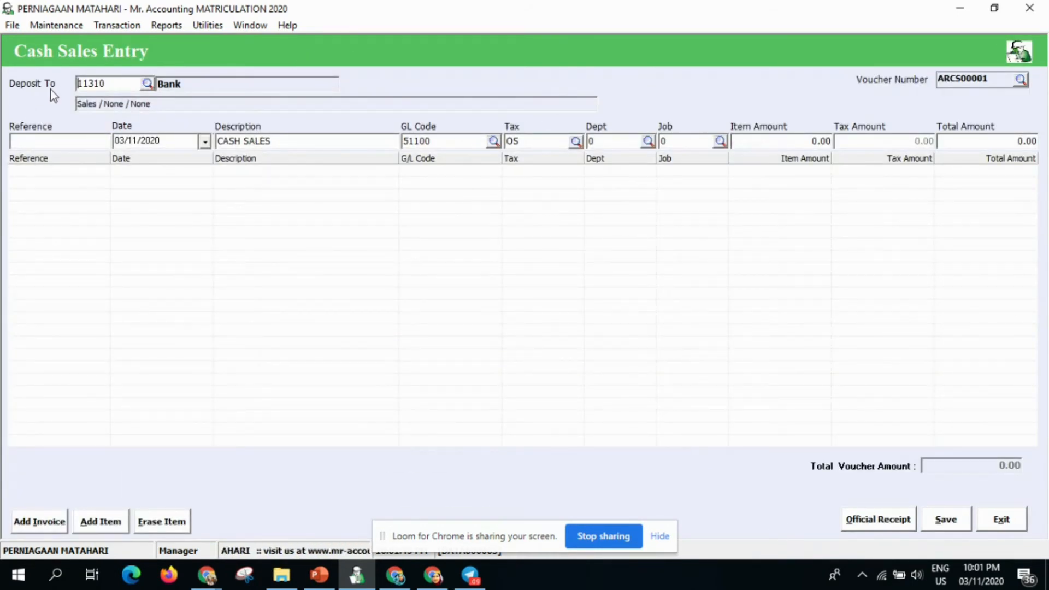
left_click(147, 85)
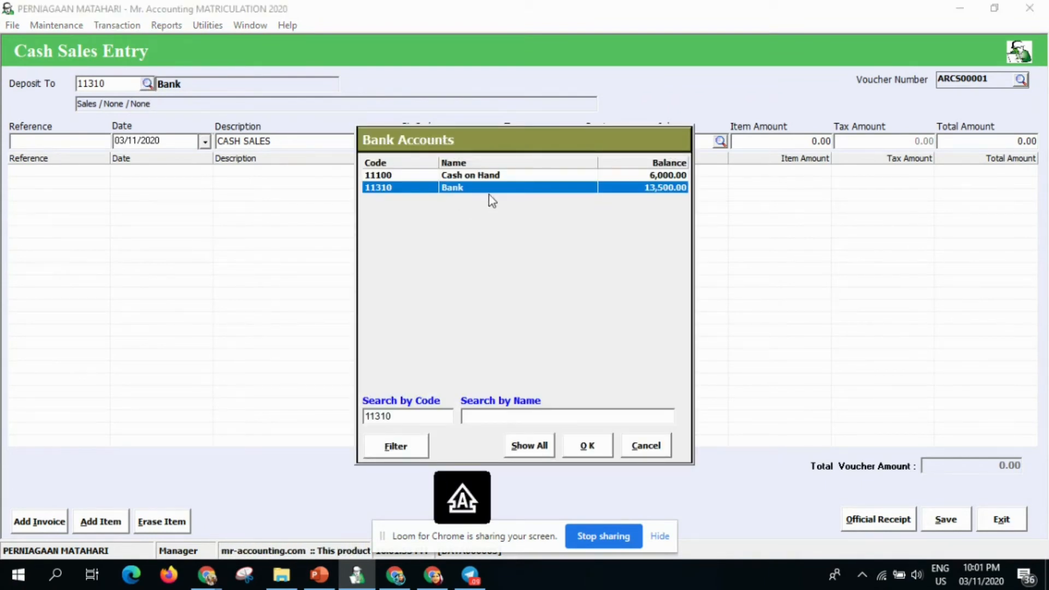
left_click(479, 175)
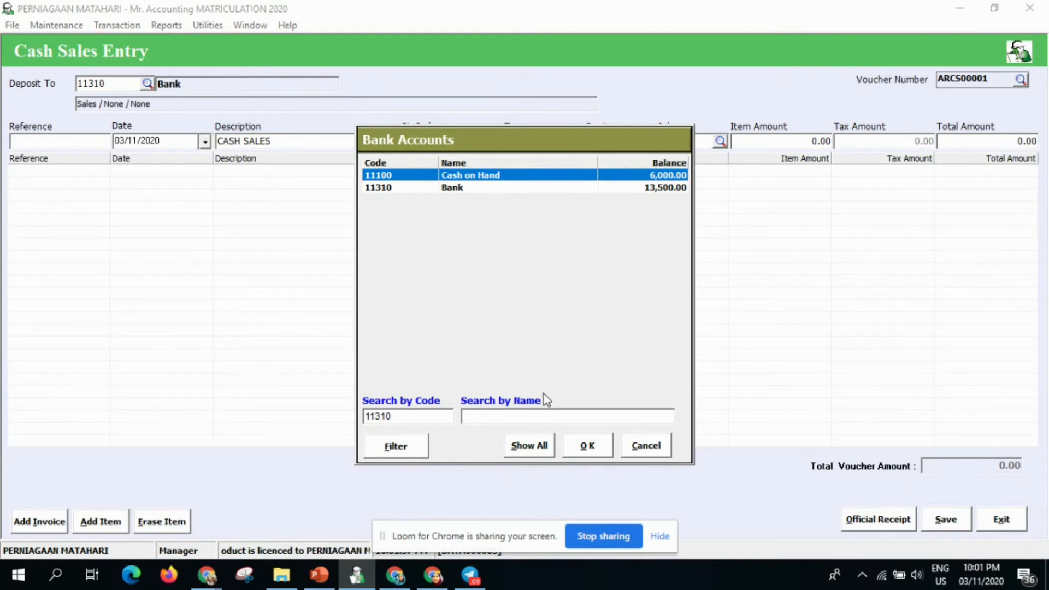
left_click(582, 452)
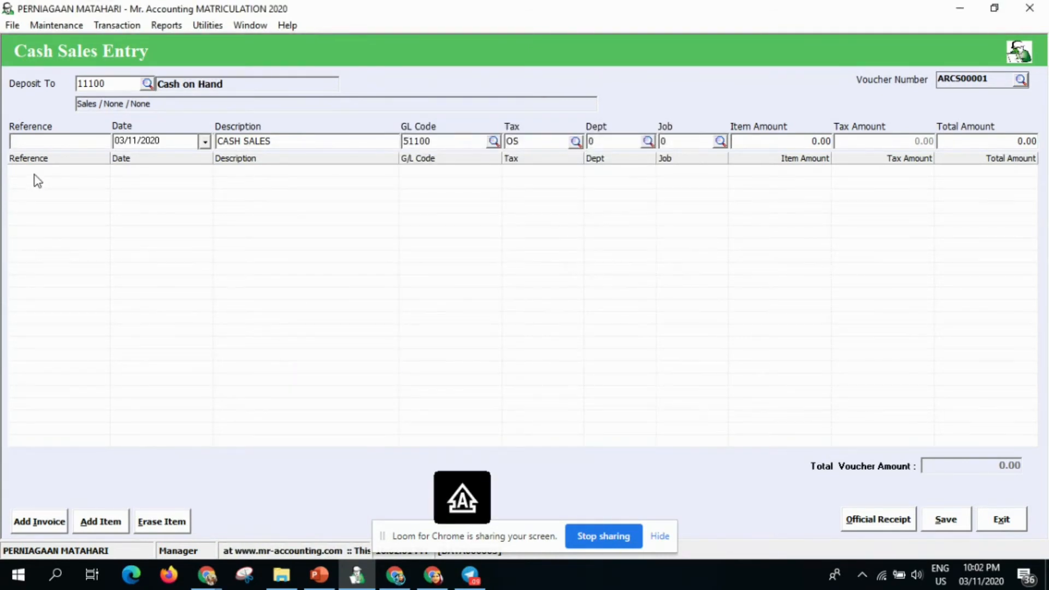
- Enter R1004 as the cash sale reference and set the date to 20/05/2020
left_click(23, 140)
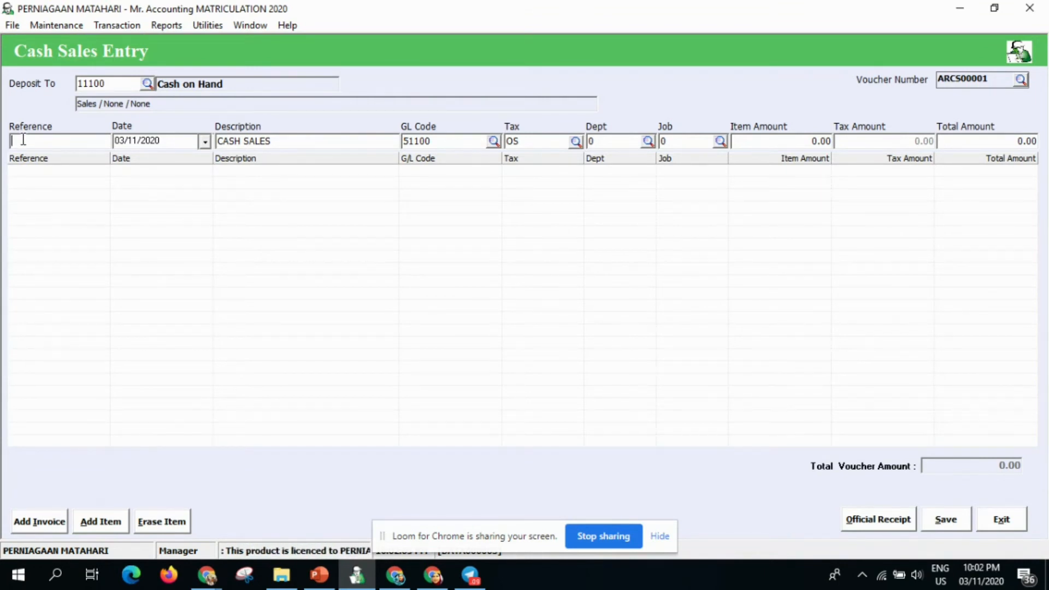
type("R")
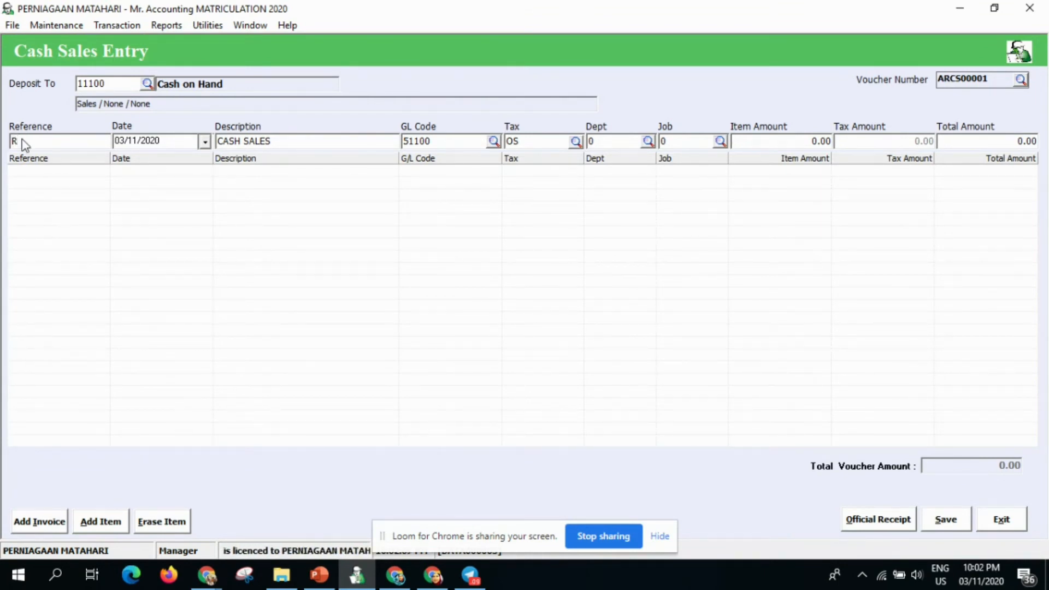
type("100")
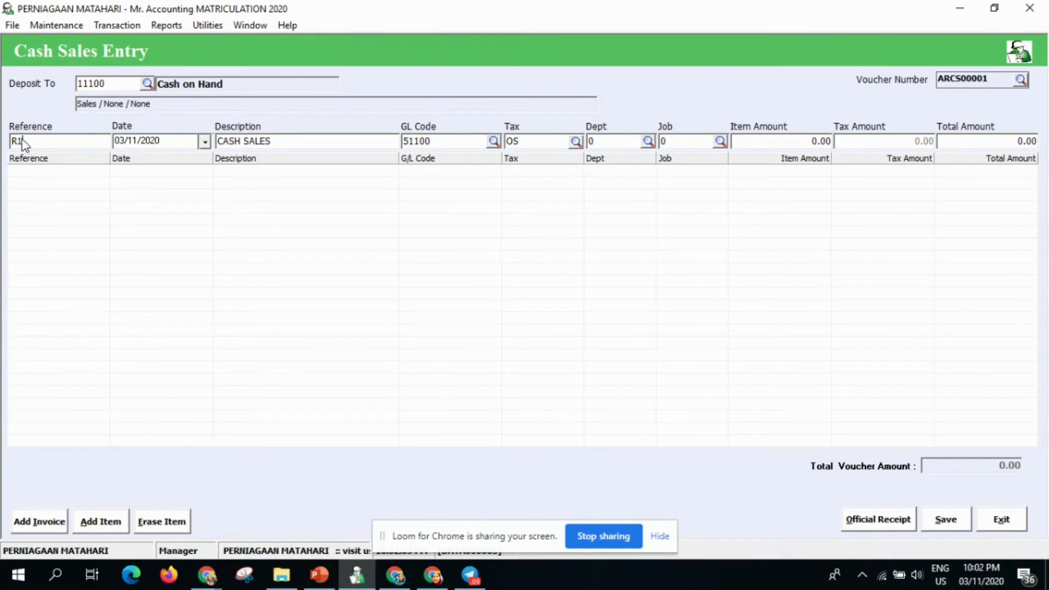
type("4")
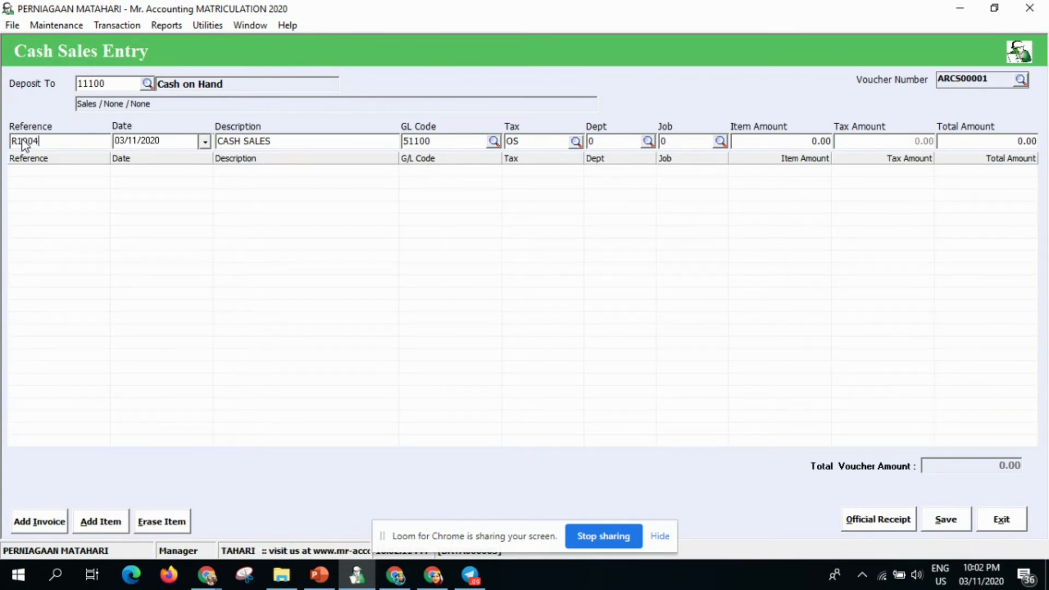
left_click(205, 143)
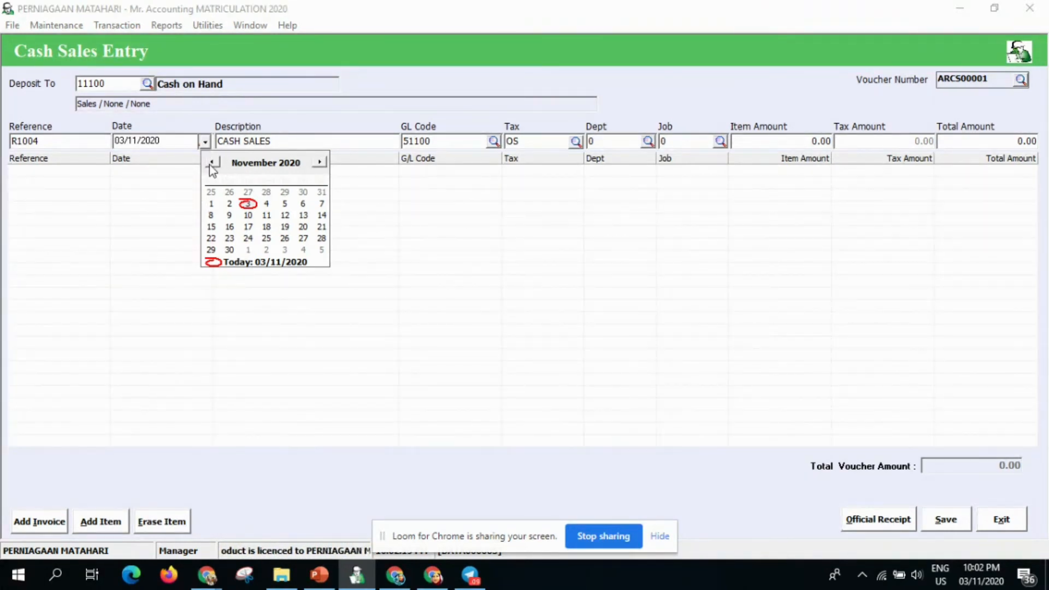
left_click(211, 164)
left_click(211, 164)
left_click(210, 164)
left_click(210, 163)
left_click(210, 164)
left_click(210, 164)
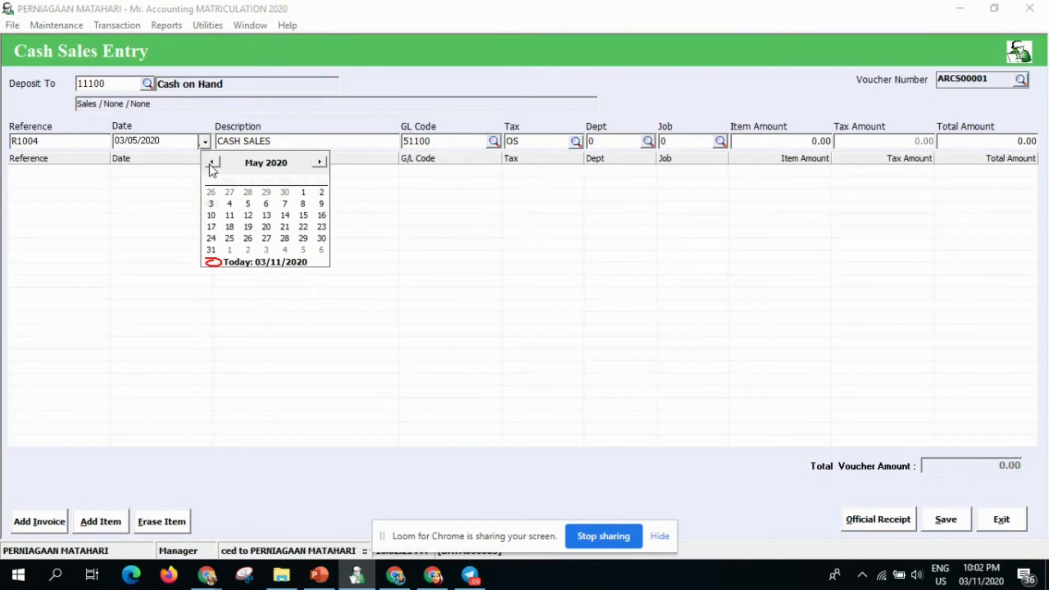
left_click(267, 227)
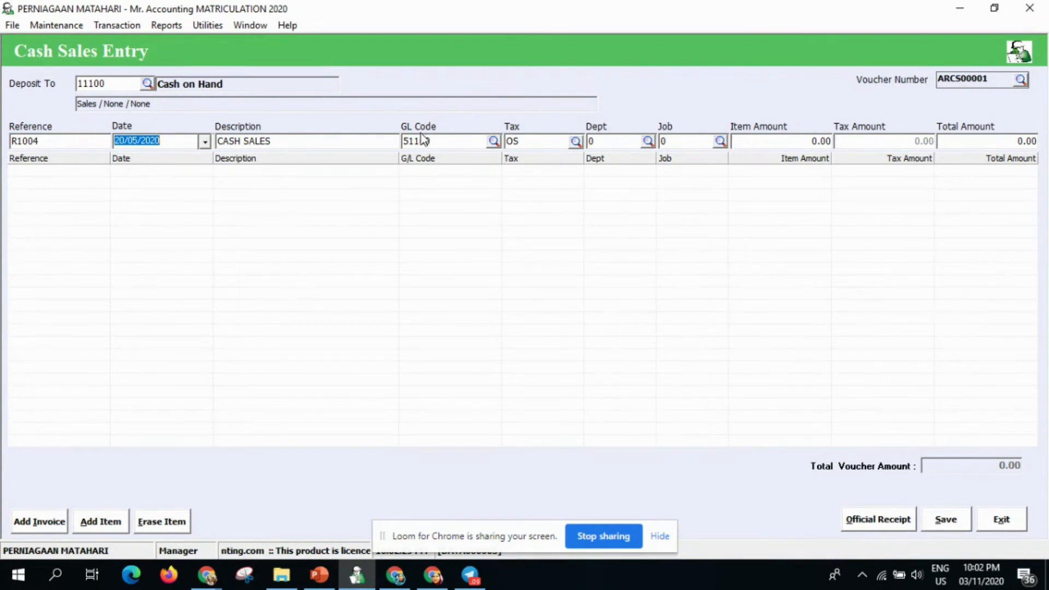
- Assign the R1004 cash sale line to Sales account 51100 and add it with a total amount of 3000
left_click(493, 142)
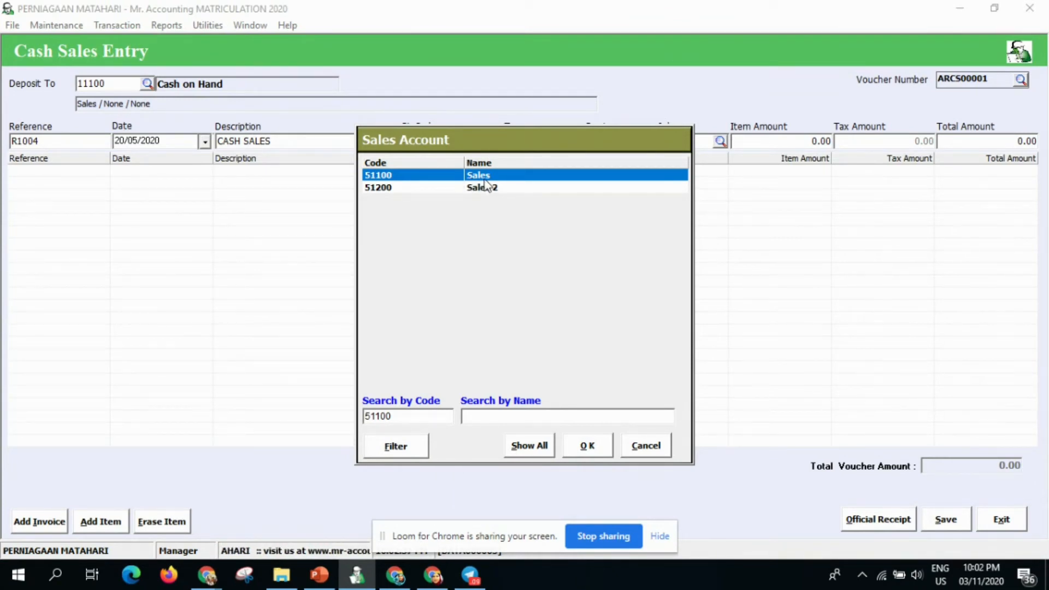
left_click(584, 452)
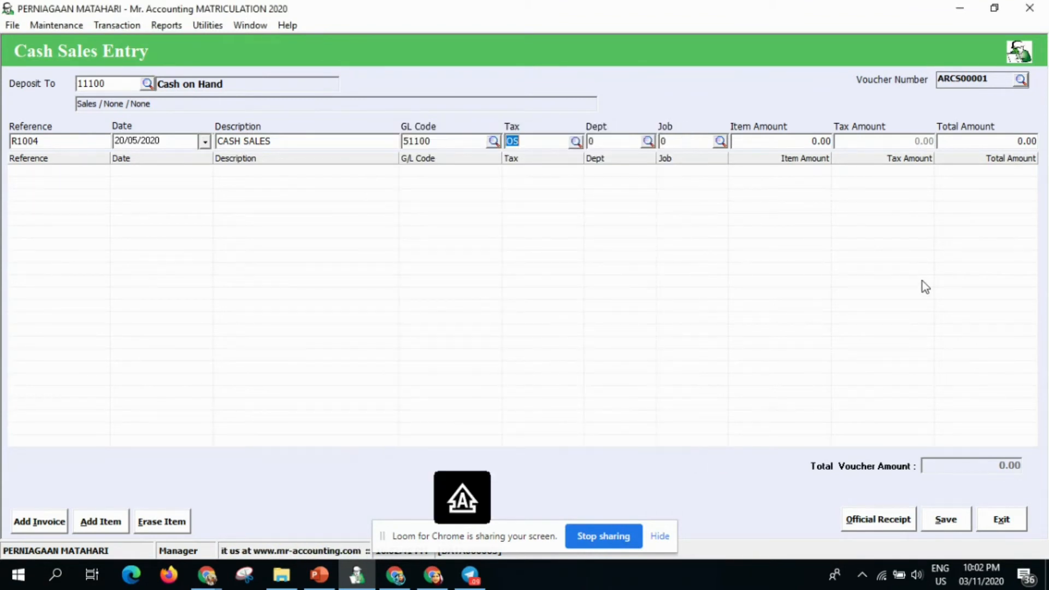
left_click(1010, 141)
key("Caps_Lock")
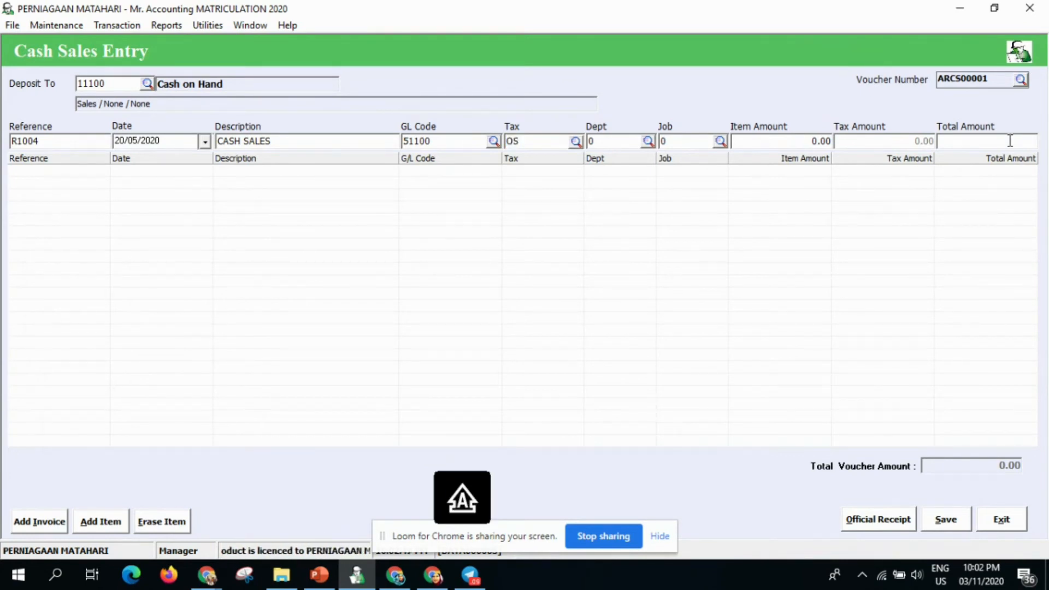
type("3000")
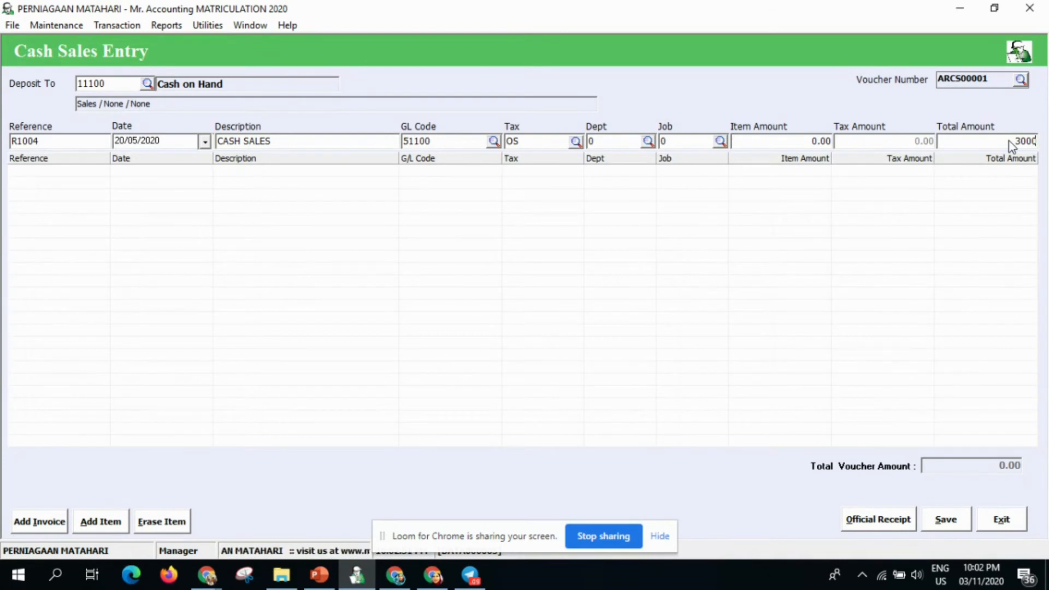
key("Return")
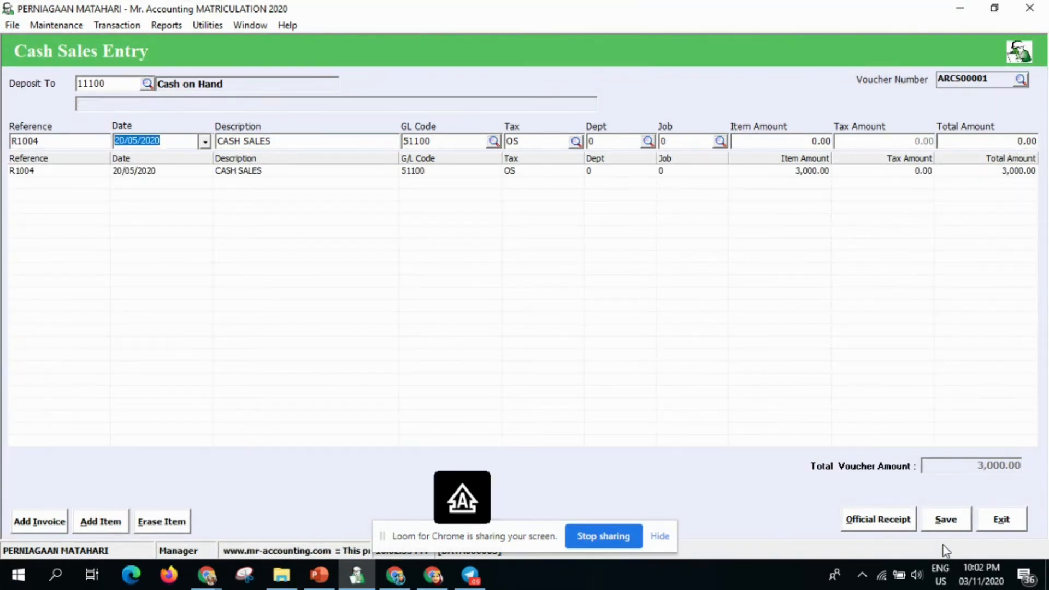
- Save the cash sale voucher and leave the cash sales screens, returning to the Customer module
left_click(939, 524)
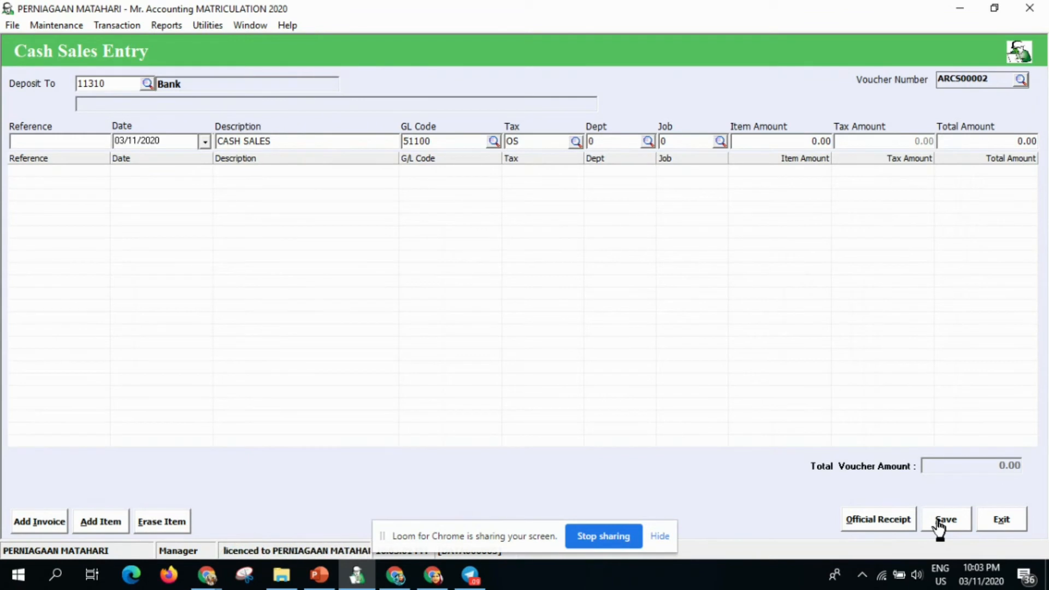
left_click(1009, 526)
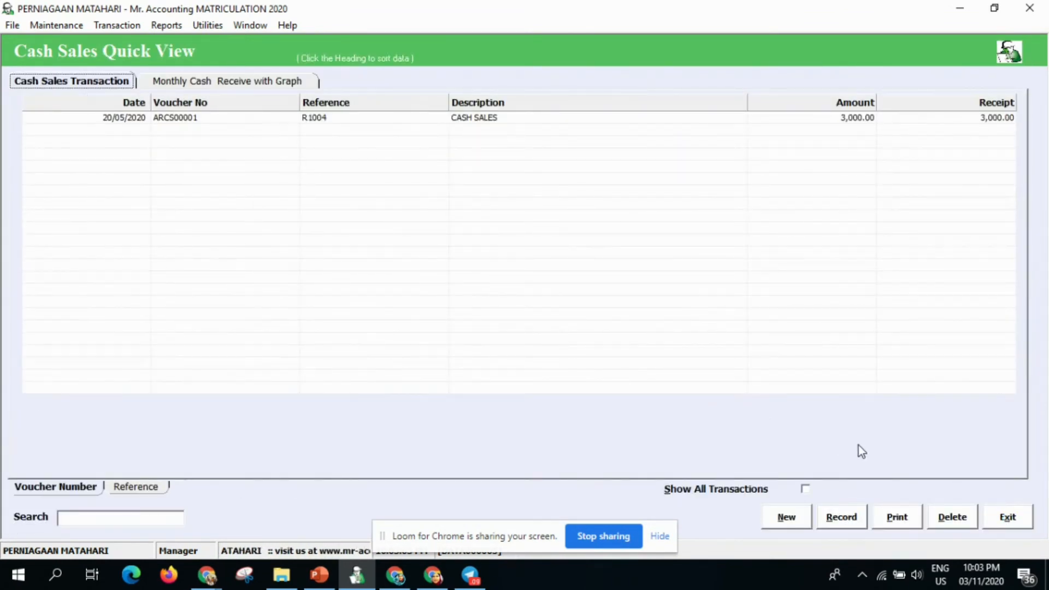
left_click(1008, 518)
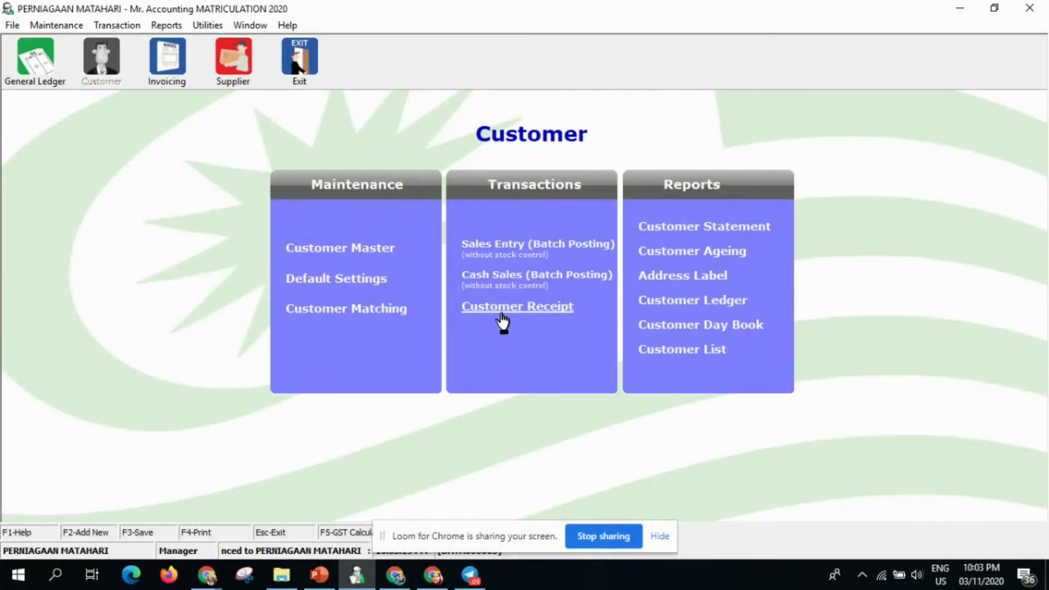
- Start a new Cheque/Cash Receipt under Customer Receipt for customer 12101 AR - Pagi Indah
left_click(503, 312)
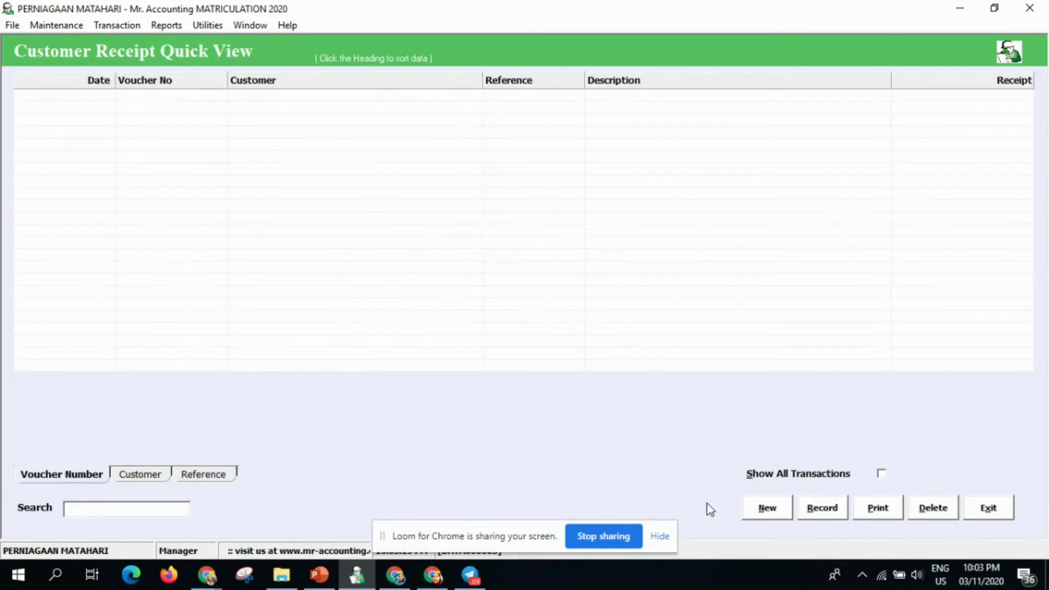
left_click(766, 513)
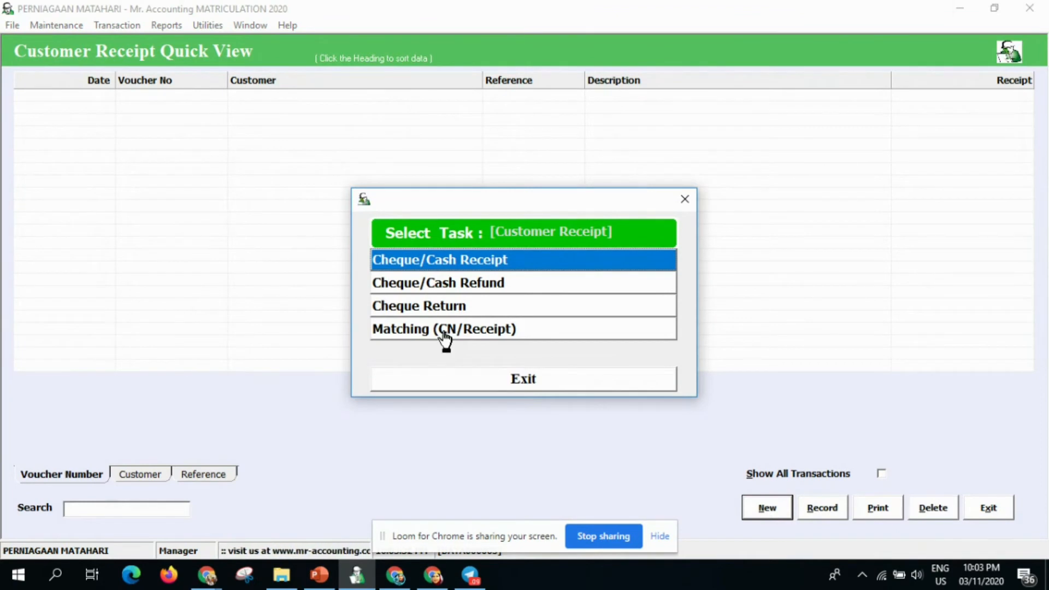
left_click(440, 261)
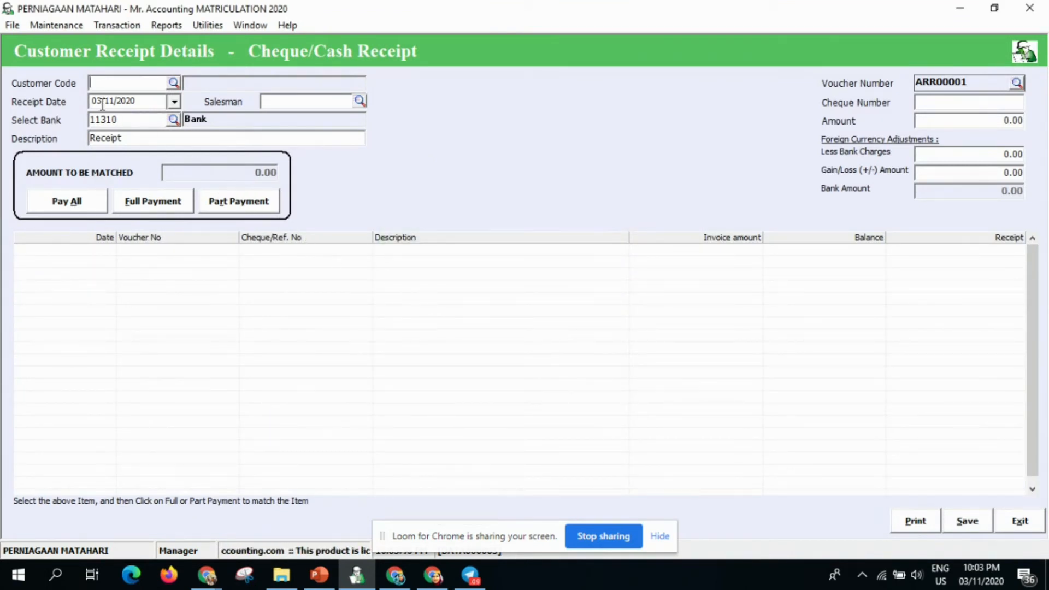
left_click(173, 85)
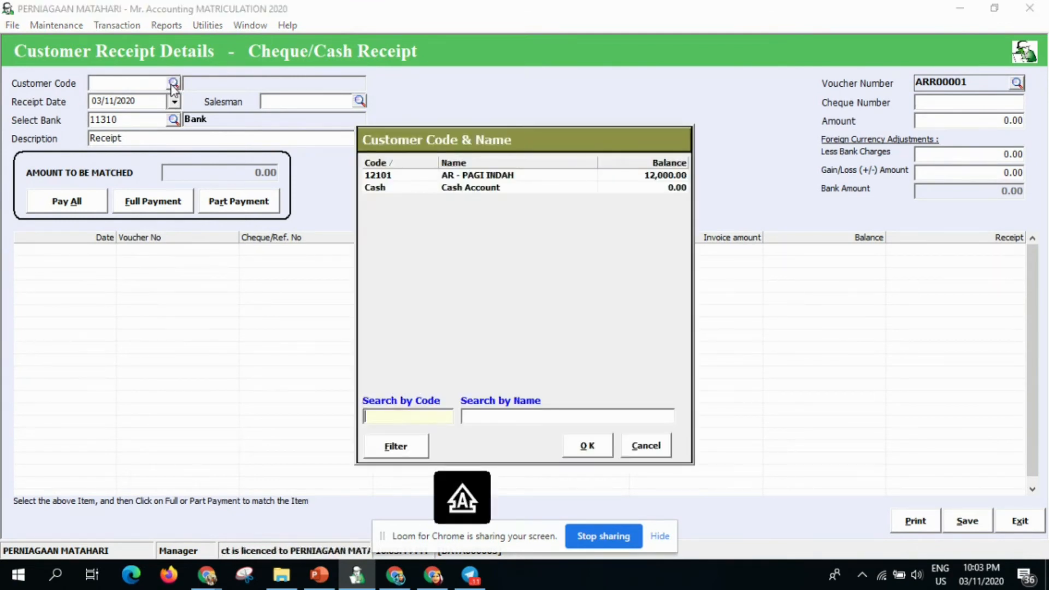
left_click(455, 176)
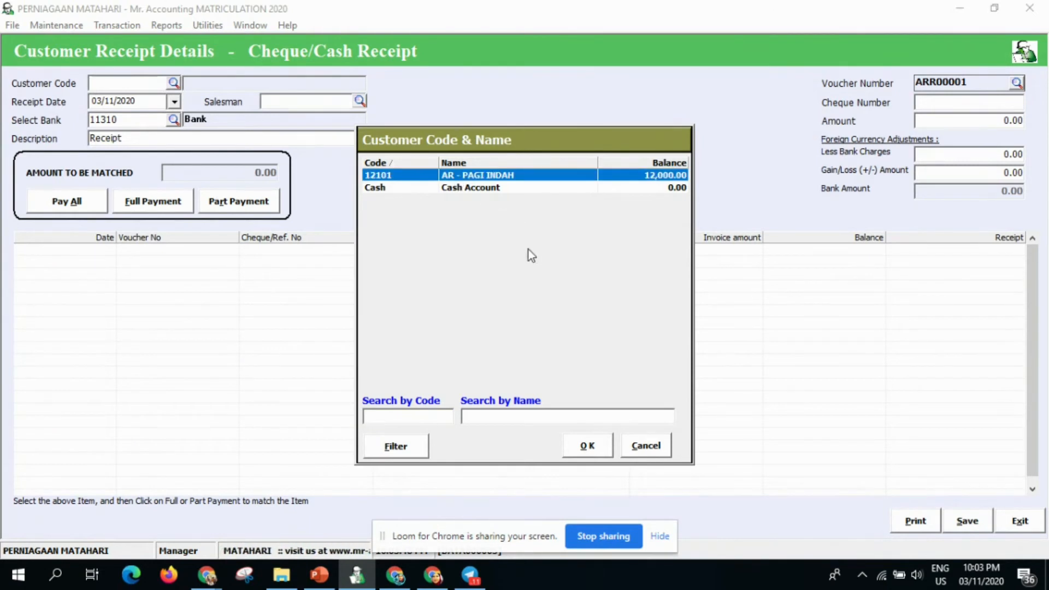
left_click(583, 448)
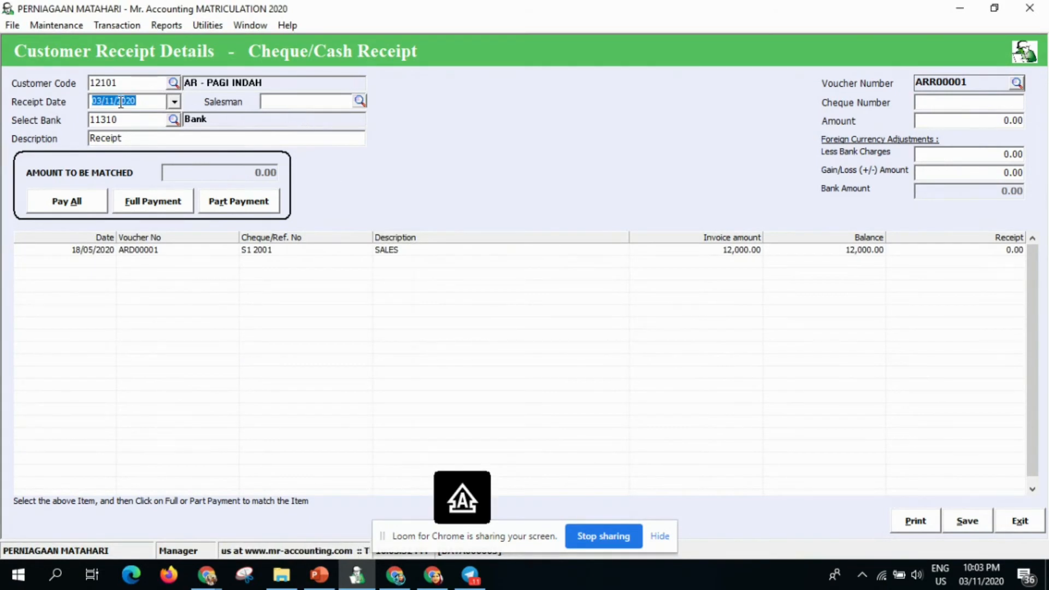
- Set the receipt date to 25/05/2020 and select account 11310 Bank as the receiving bank
left_click(174, 103)
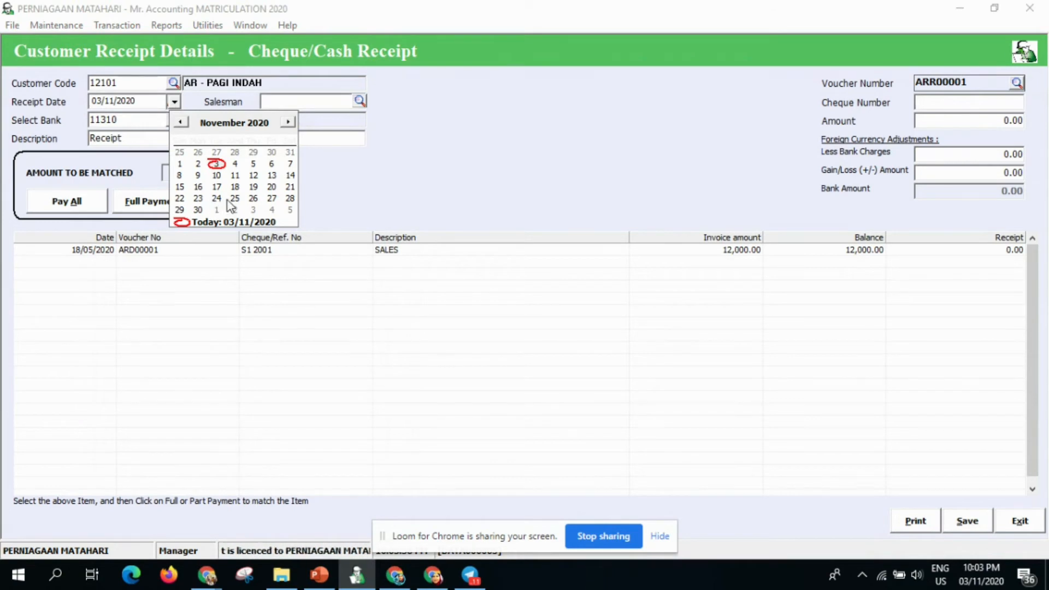
left_click(181, 122)
left_click(181, 122)
left_click(181, 122)
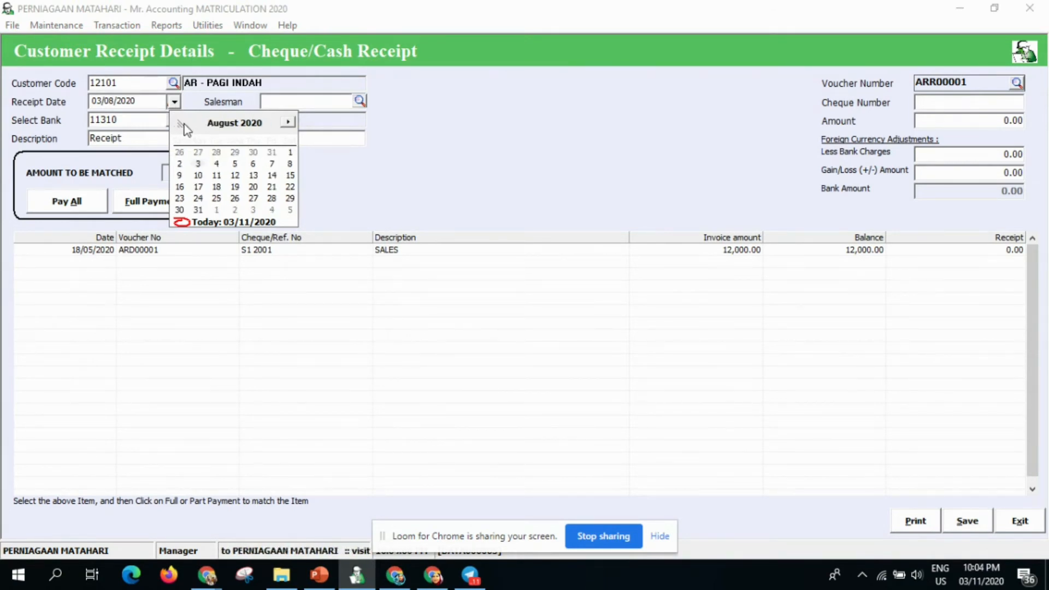
left_click(181, 122)
left_click(183, 124)
left_click(183, 123)
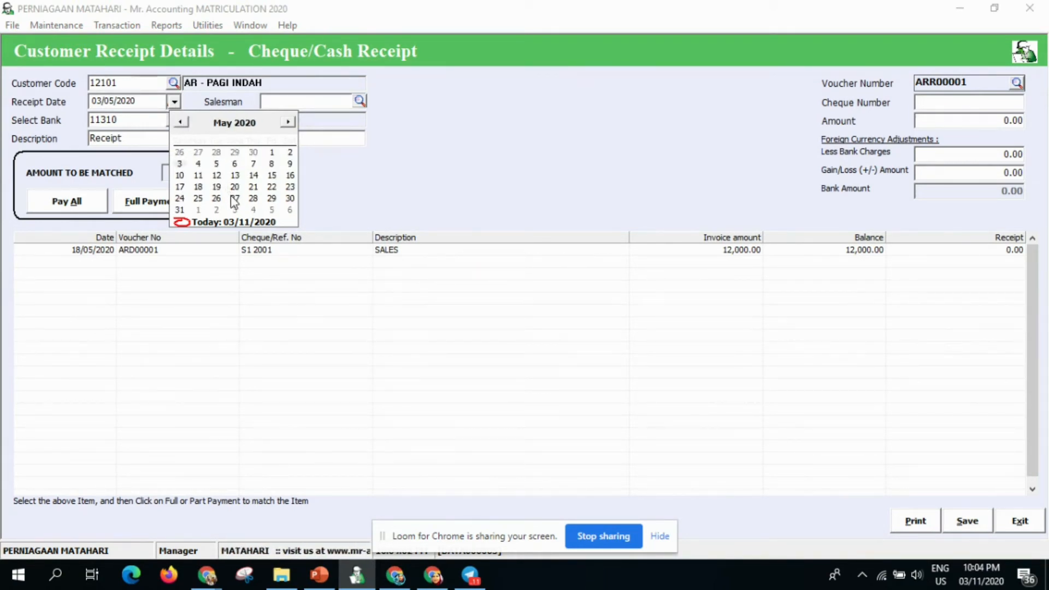
left_click(200, 199)
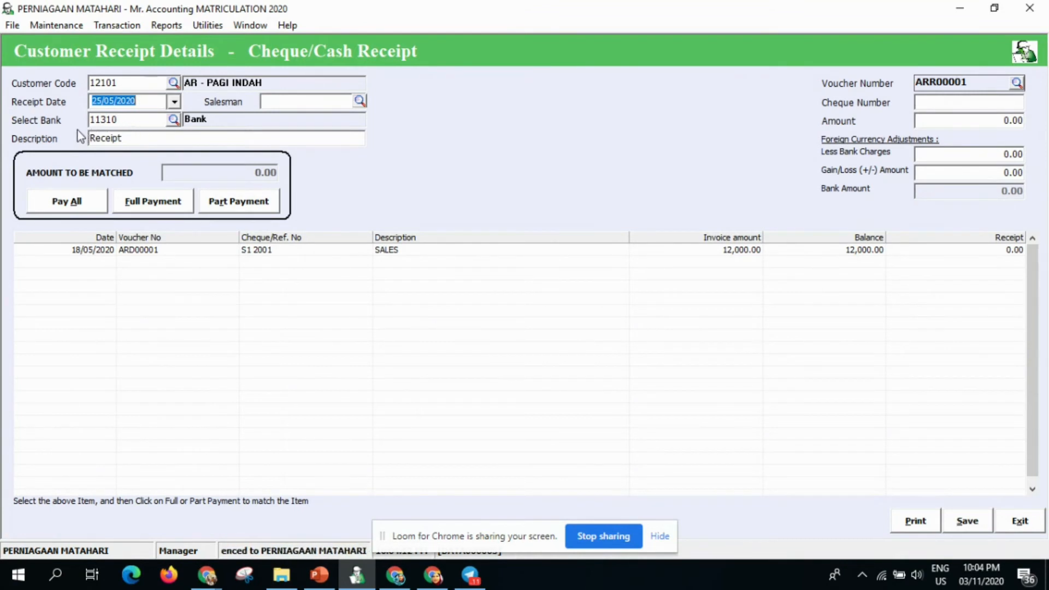
left_click(173, 119)
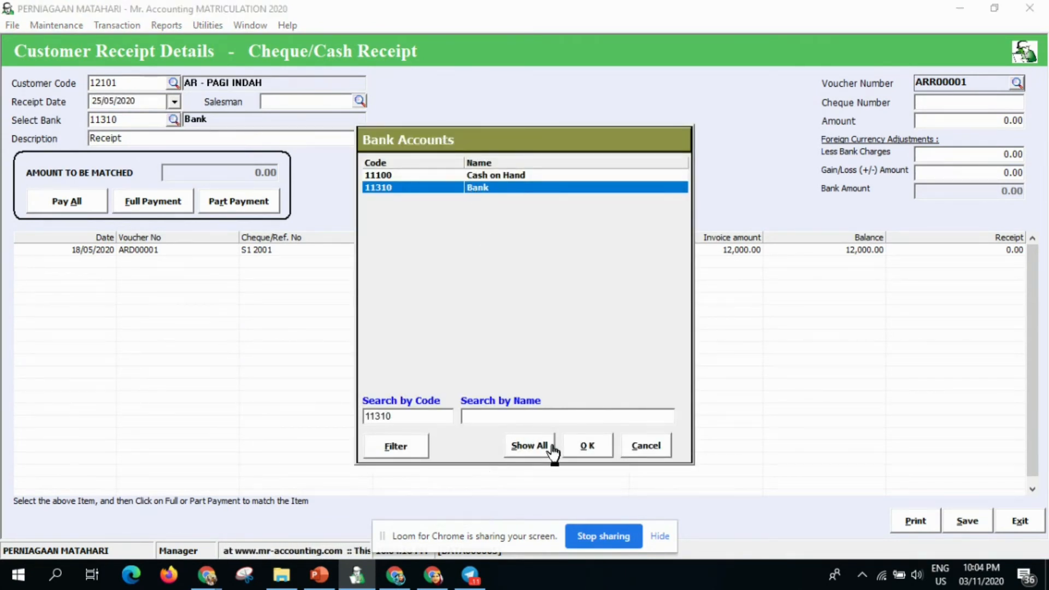
left_click(586, 450)
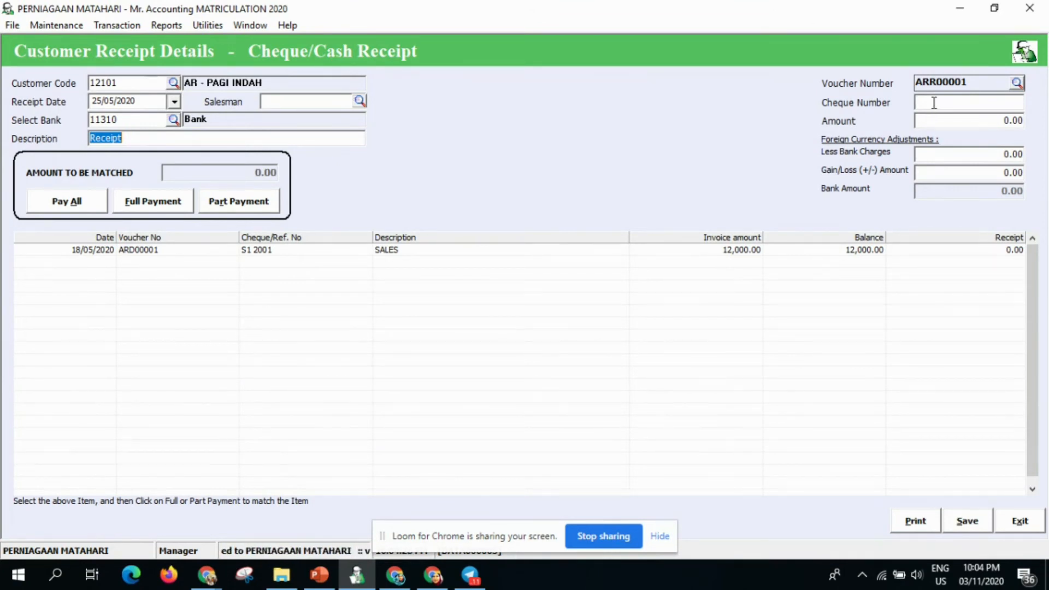
- Enter cheque number 123456 with an amount of 5500 and match it to the 18/05/2020 sales invoice using Full Payment
left_click(934, 103)
left_click(934, 102)
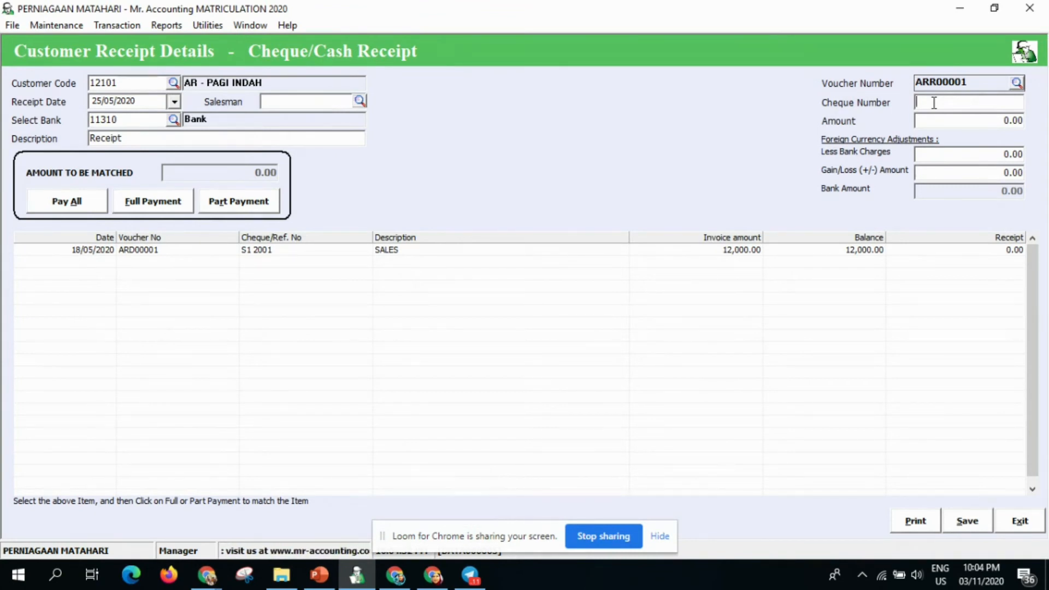
type("123456")
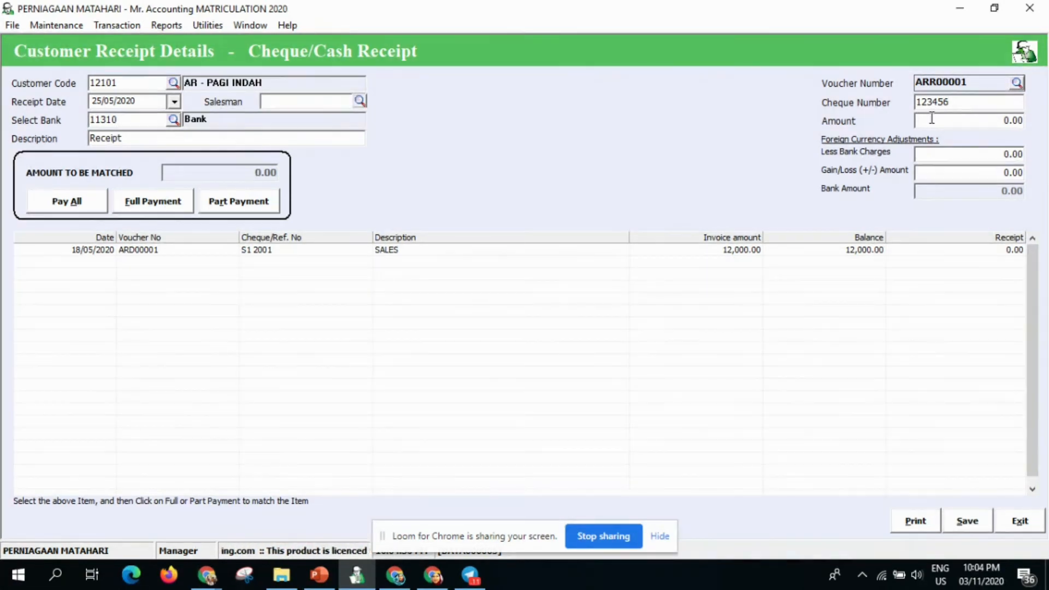
left_click(965, 122)
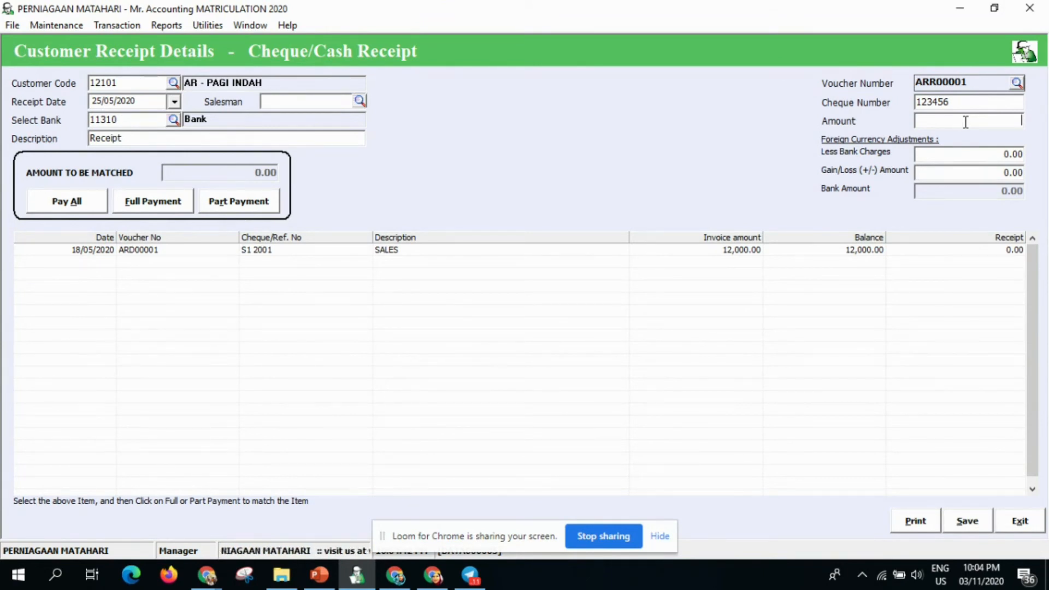
type("5500")
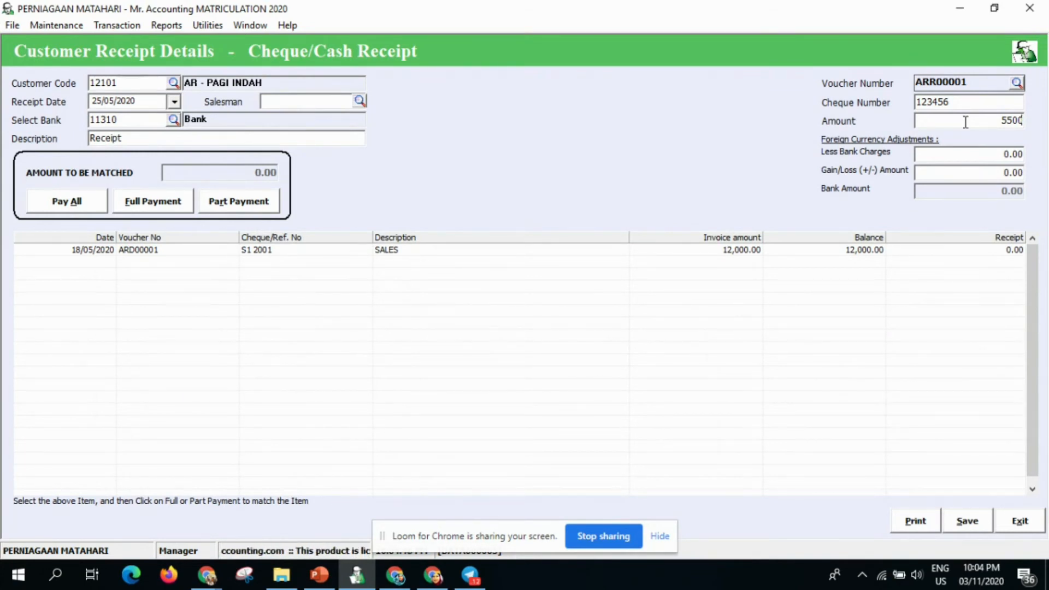
key("Tab")
key("Caps_Lock")
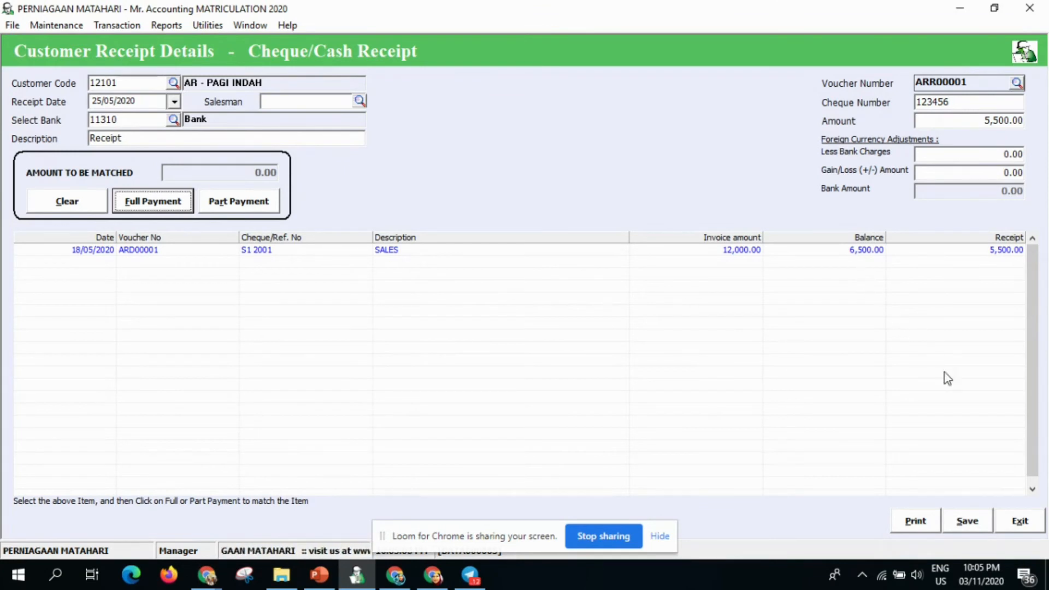
- Save the Pagi Indah receipt, leave the customer receipt screens and exit the Customer module
left_click(968, 525)
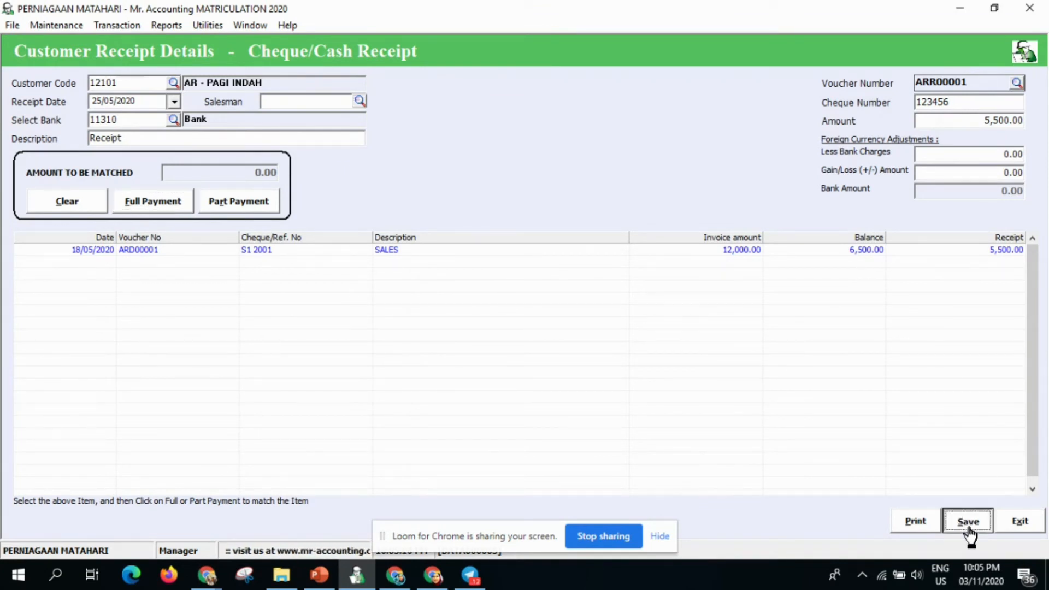
left_click(1010, 527)
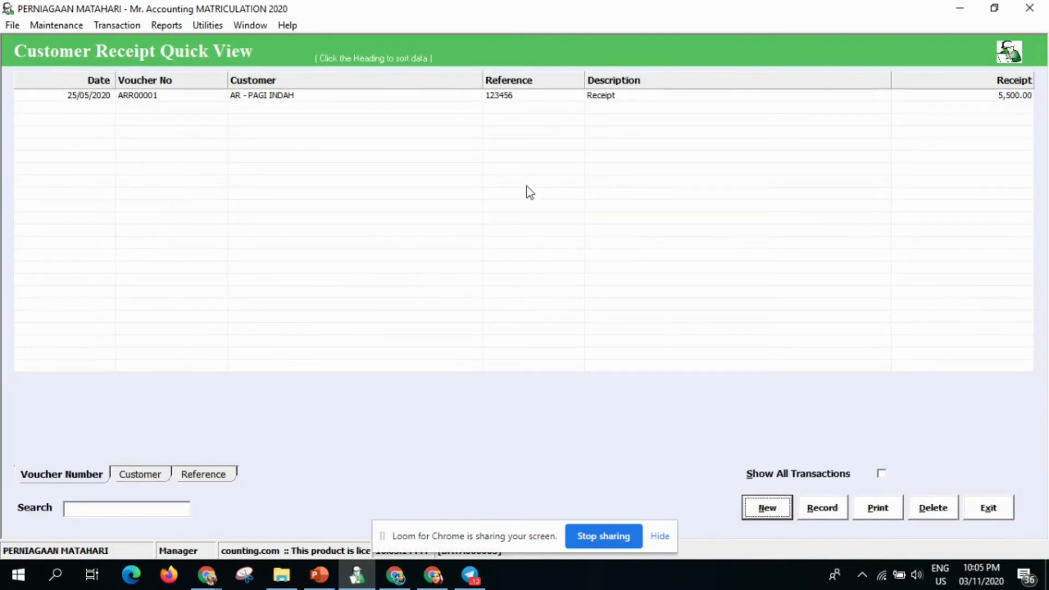
left_click(999, 515)
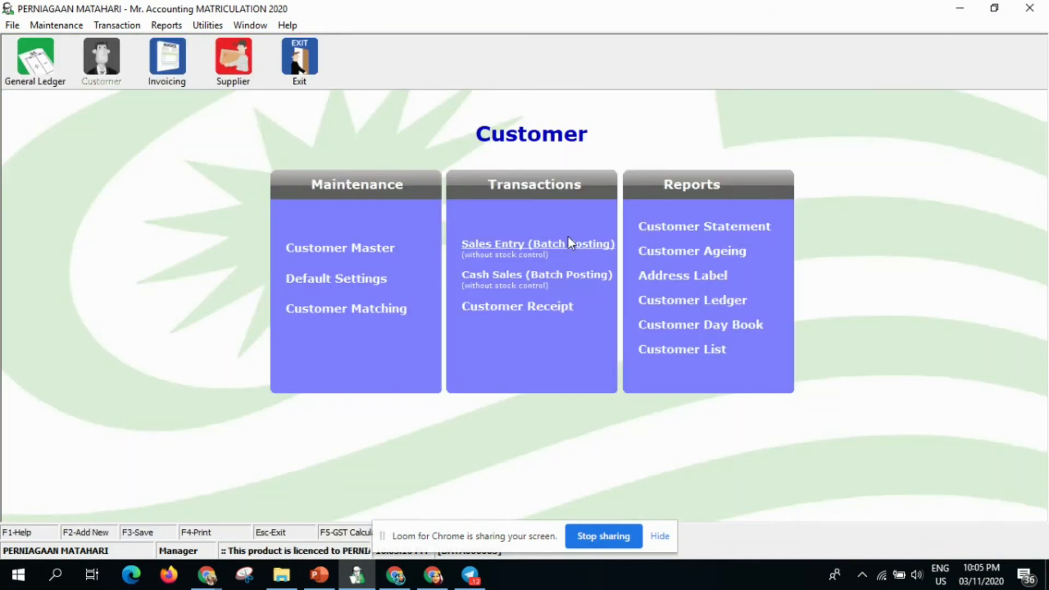
left_click(301, 64)
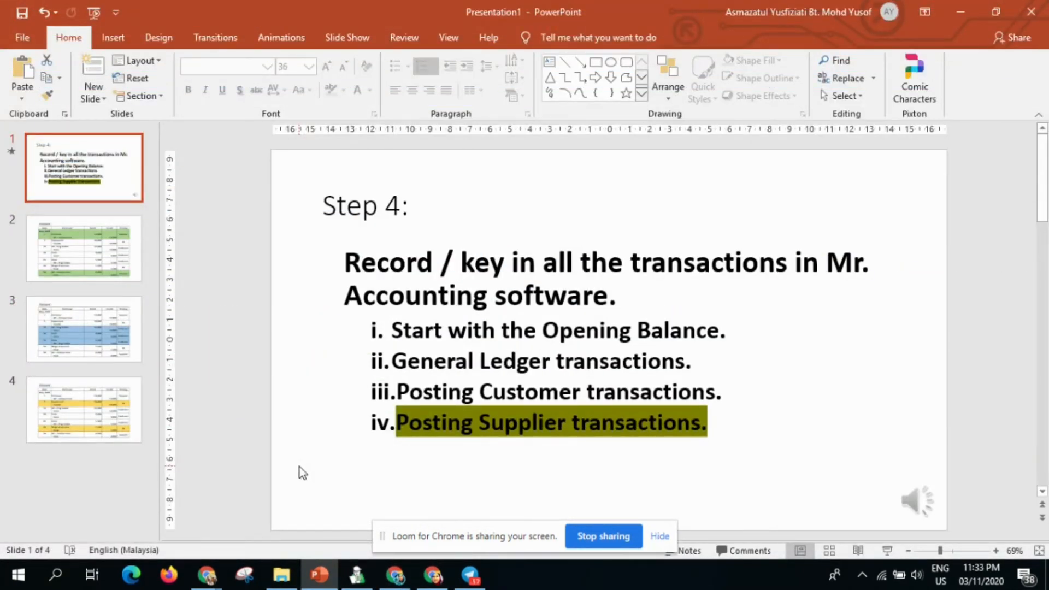
- Check the Supplier postings on slide 2 in PowerPoint and open Purchase Entry in Mr. Accounting's Supplier module
left_click(112, 255)
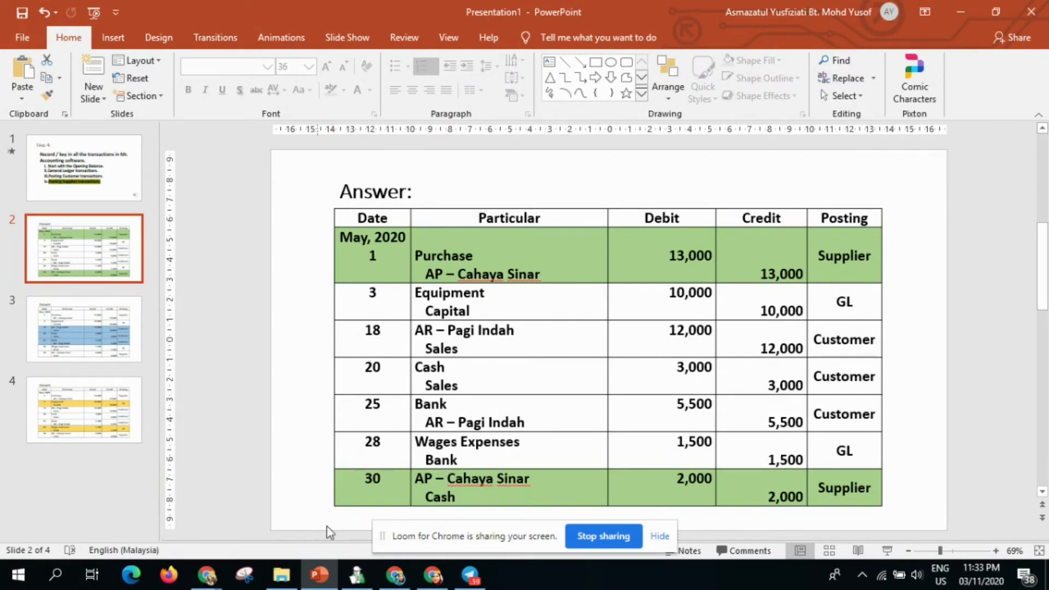
left_click(356, 574)
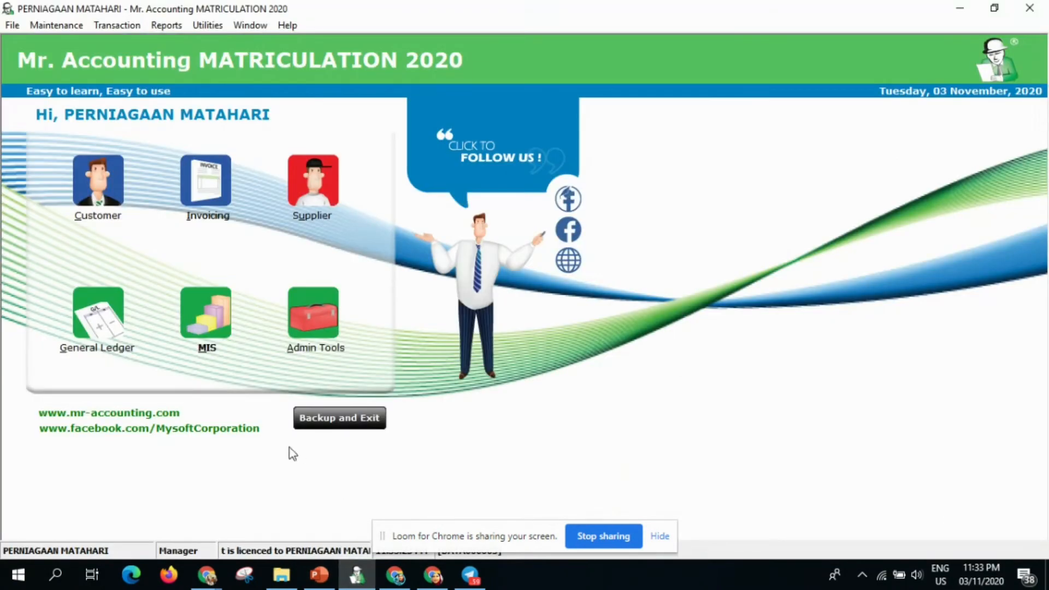
left_click(323, 197)
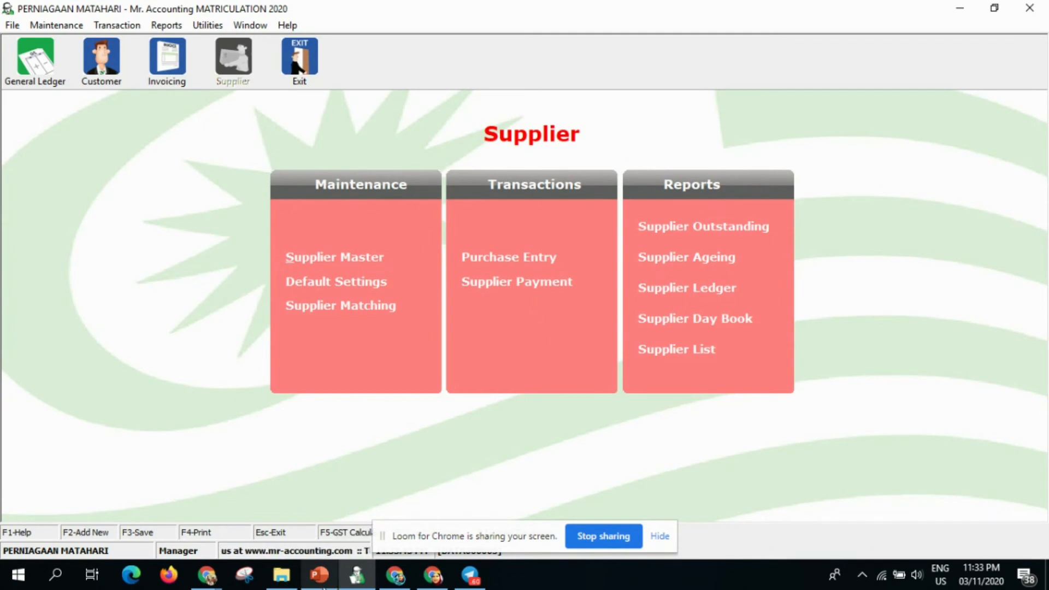
left_click(322, 584)
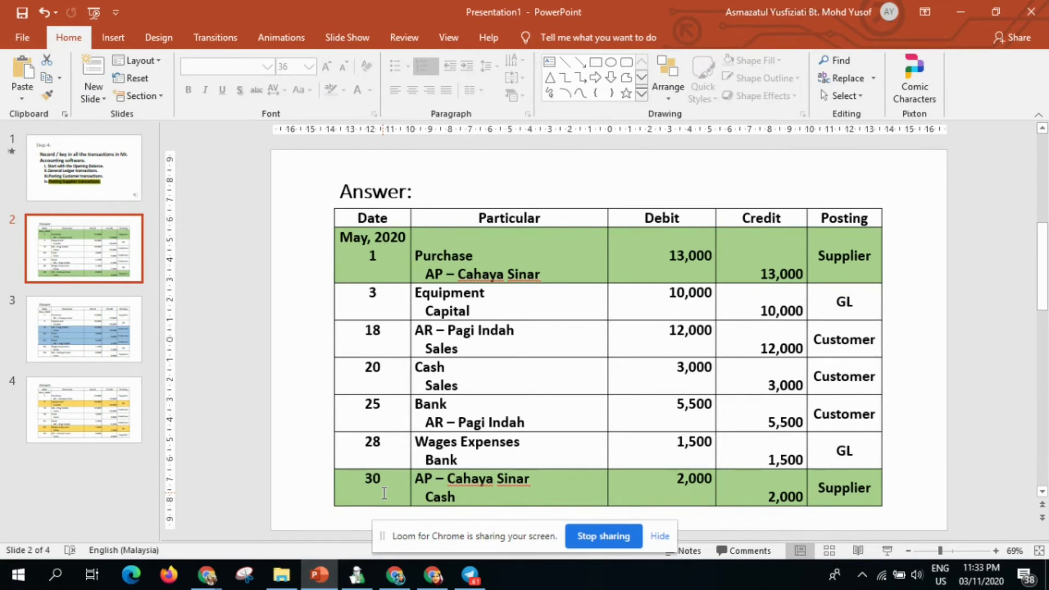
left_click(361, 574)
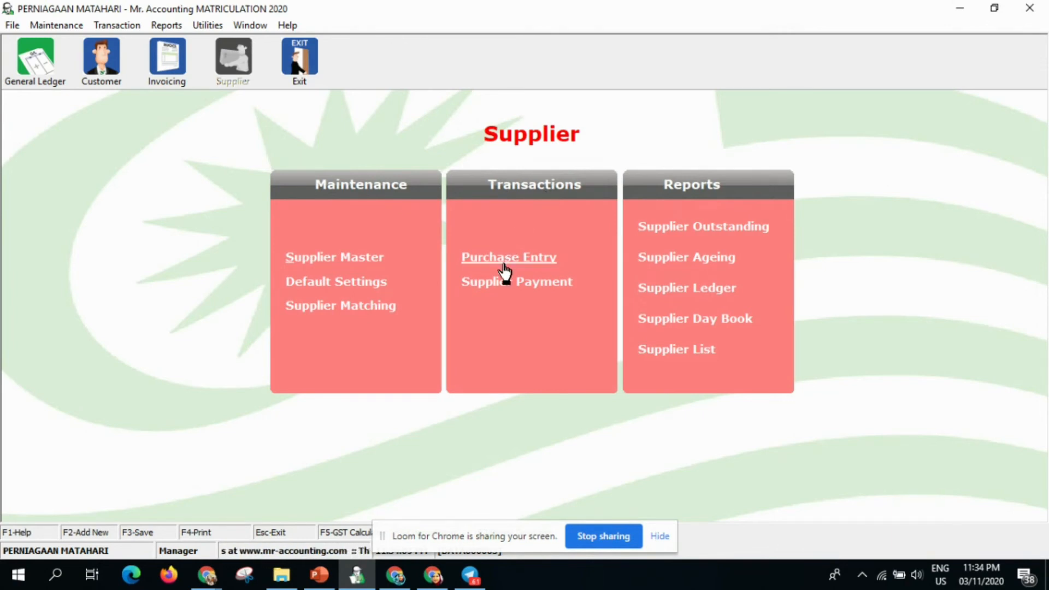
left_click(505, 261)
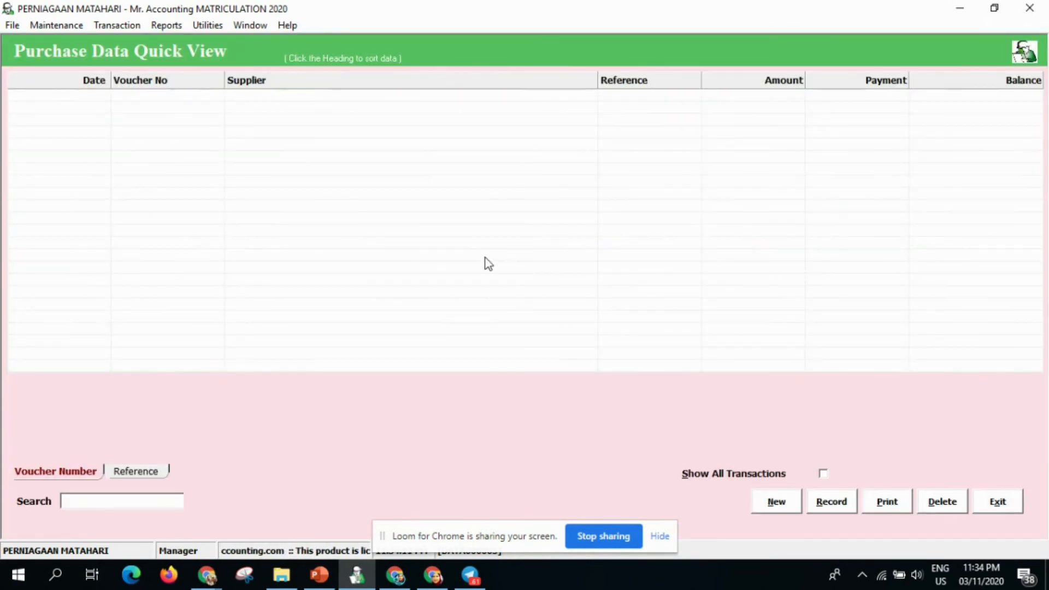
- Create a new purchase invoice for supplier 31101 AP - CAHAYA SINAR
left_click(774, 508)
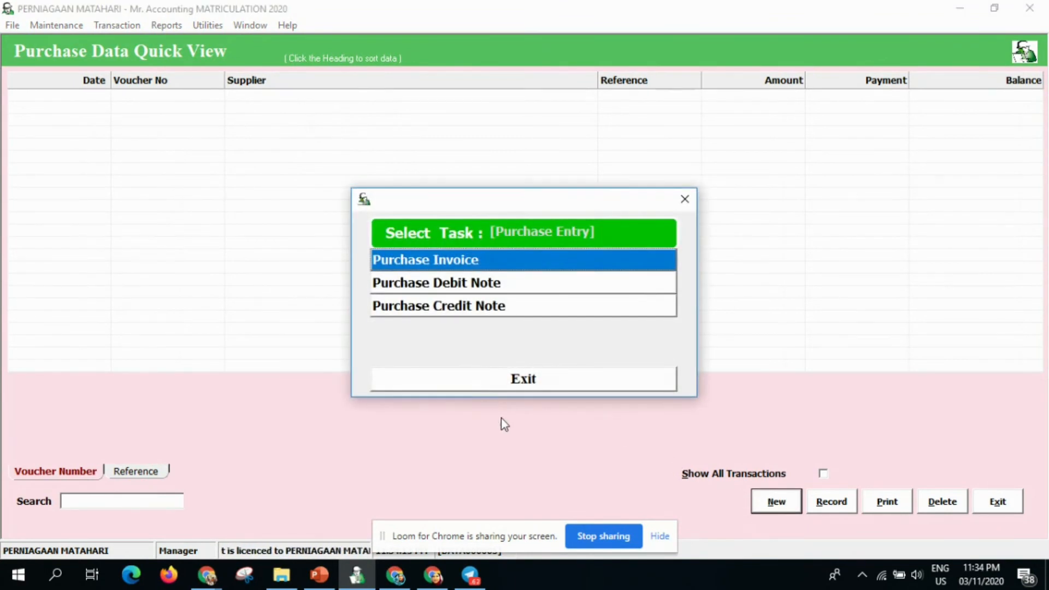
left_click(411, 265)
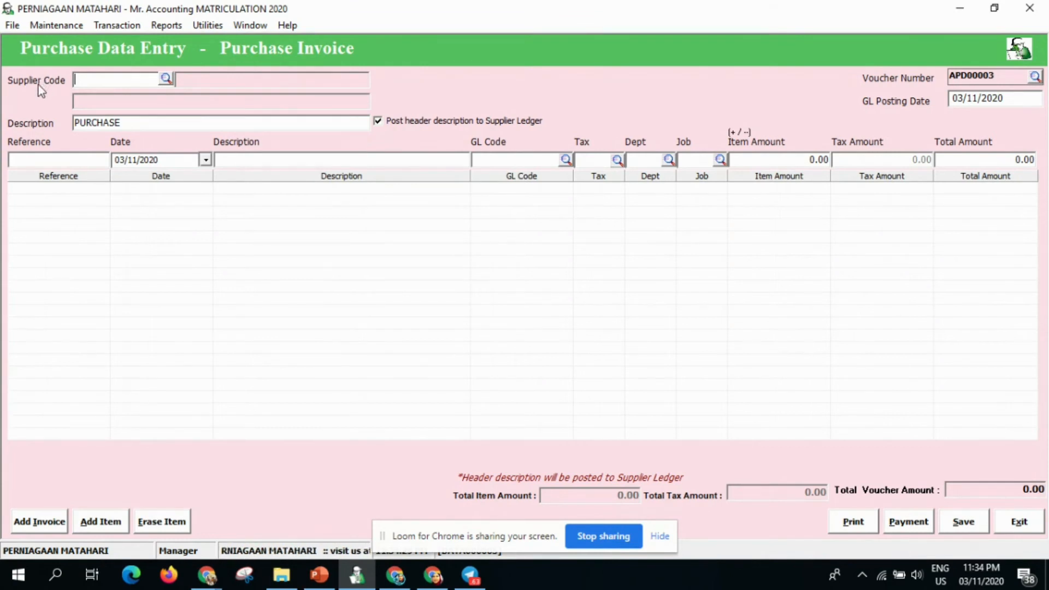
left_click(166, 79)
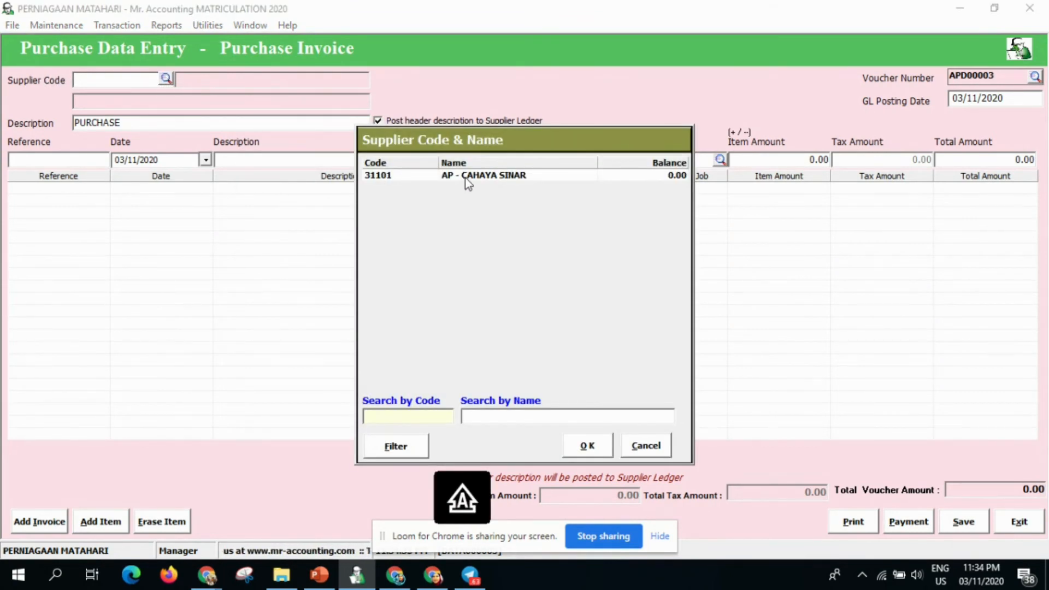
left_click(470, 176)
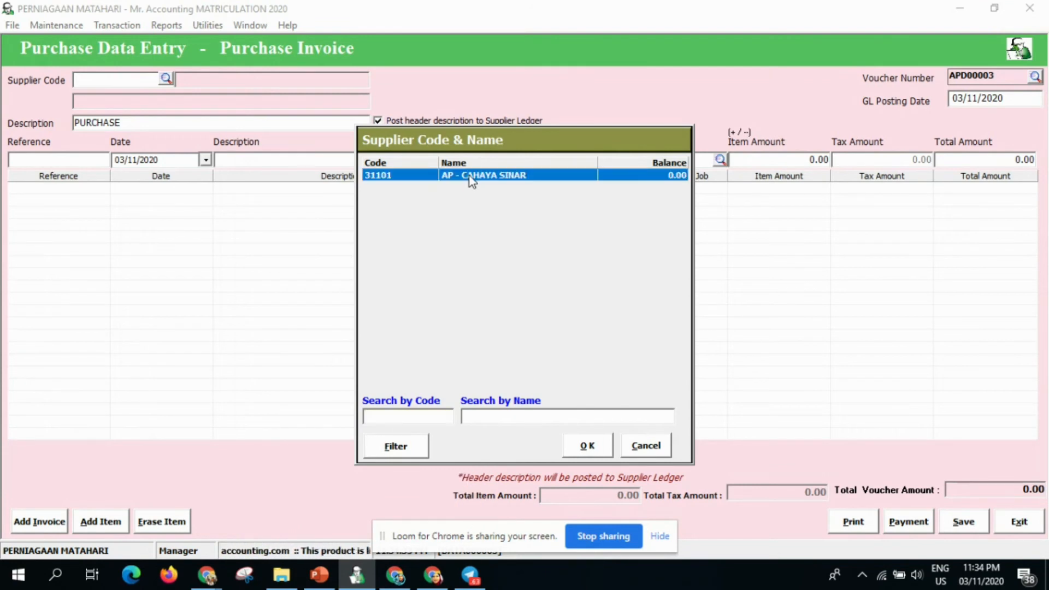
left_click(595, 451)
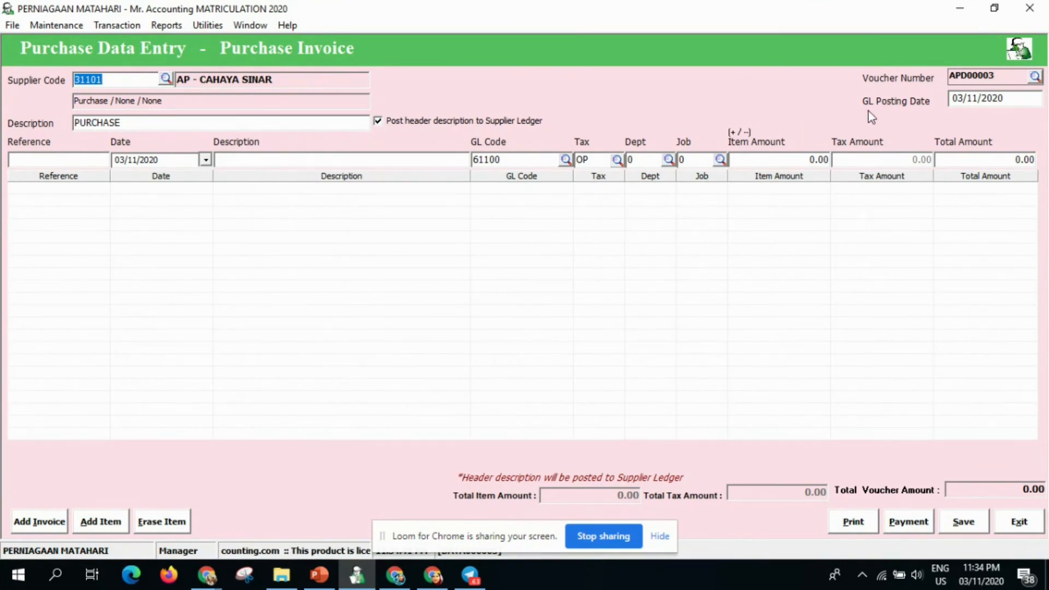
- Set the purchase invoice's GL posting date to 01/05/2020
left_click(976, 101)
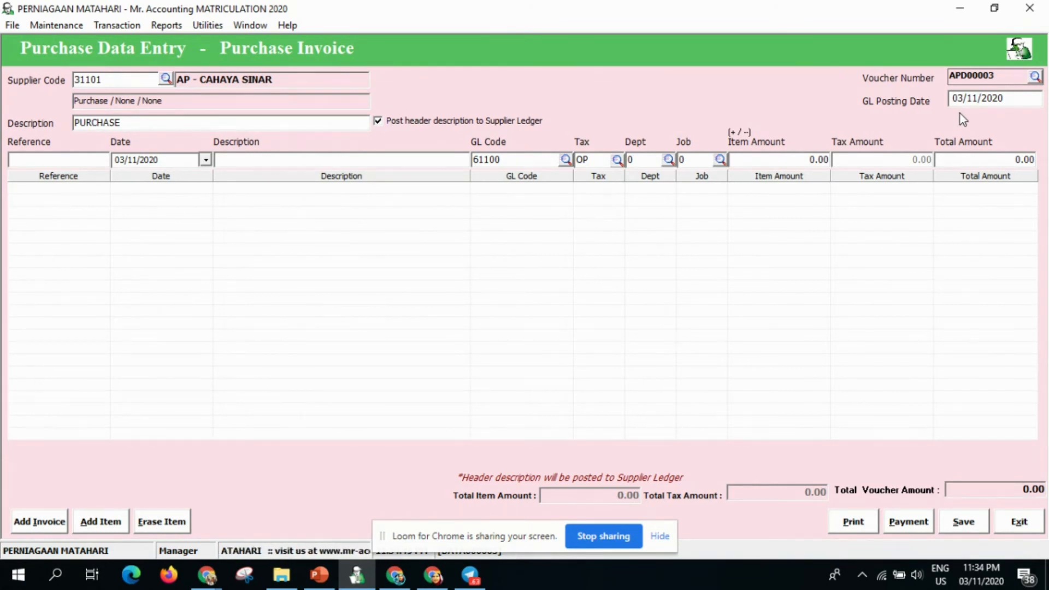
key("BackSpace")
type("5")
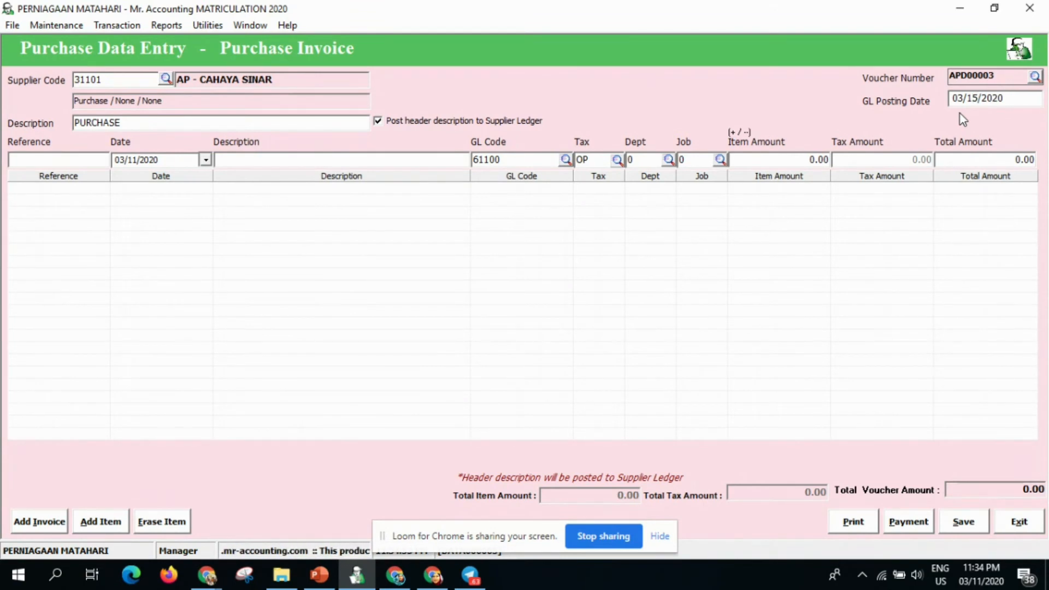
key("Left")
key("BackSpace")
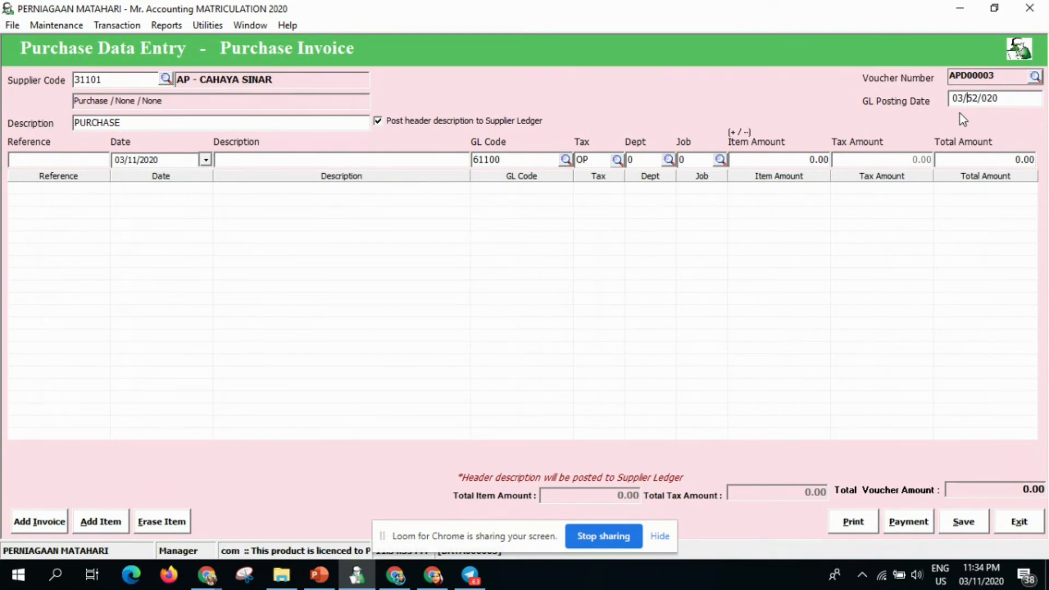
type("05/")
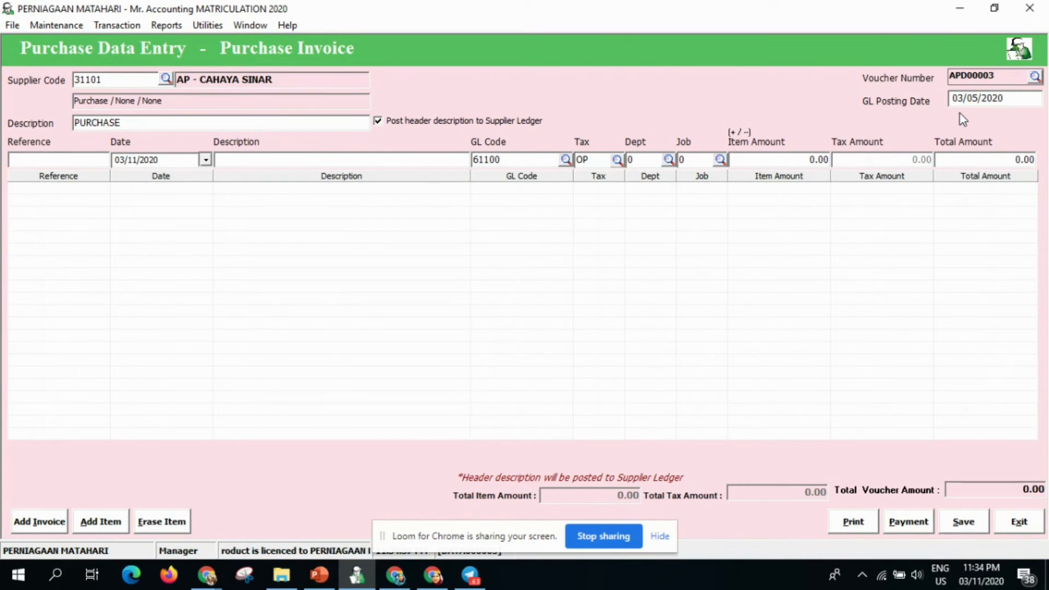
key("Left")
key("BackSpace")
type("1")
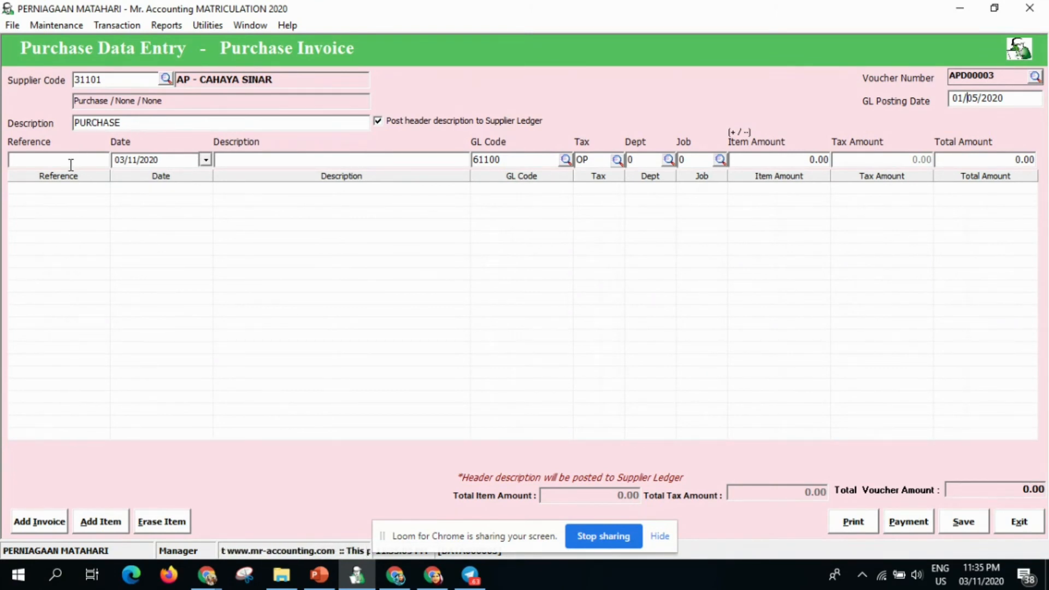
- Enter reference PI 1003 on the invoice line and set its date to 01/05/2020
left_click(55, 158)
key("Caps_Lock")
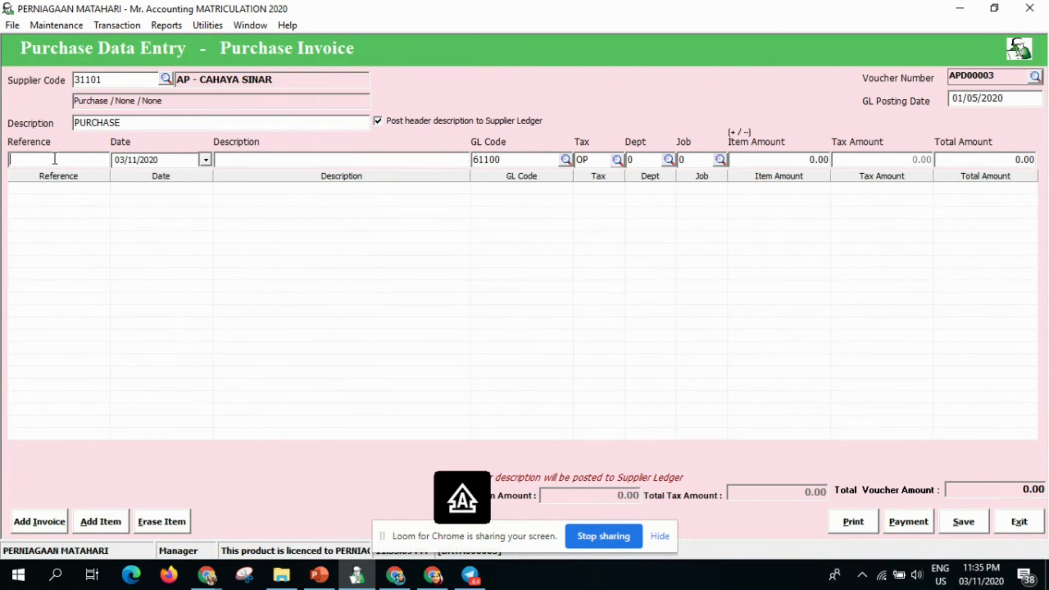
type("PI 1003")
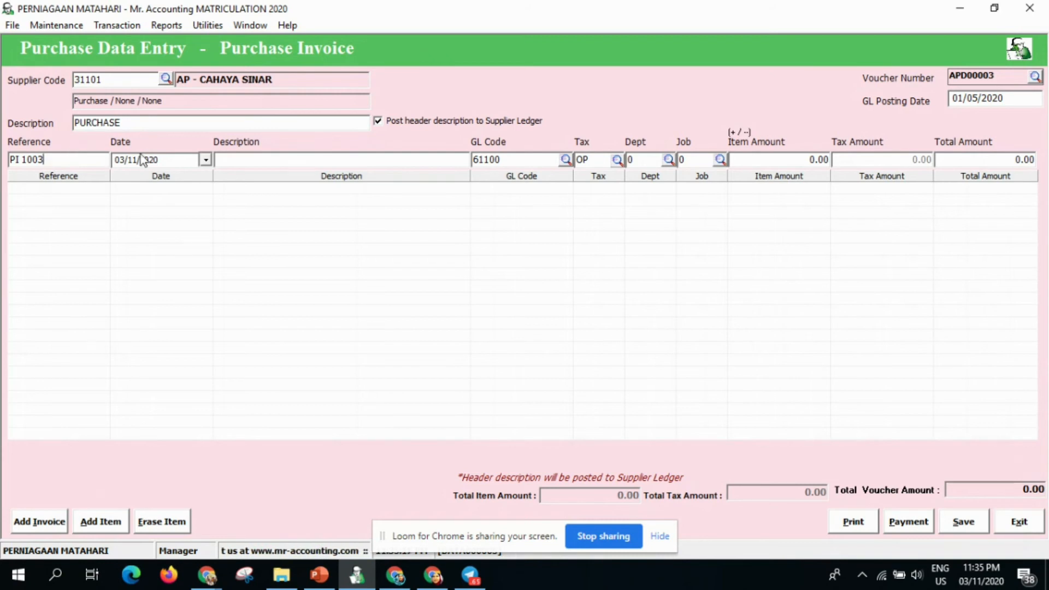
left_click(205, 161)
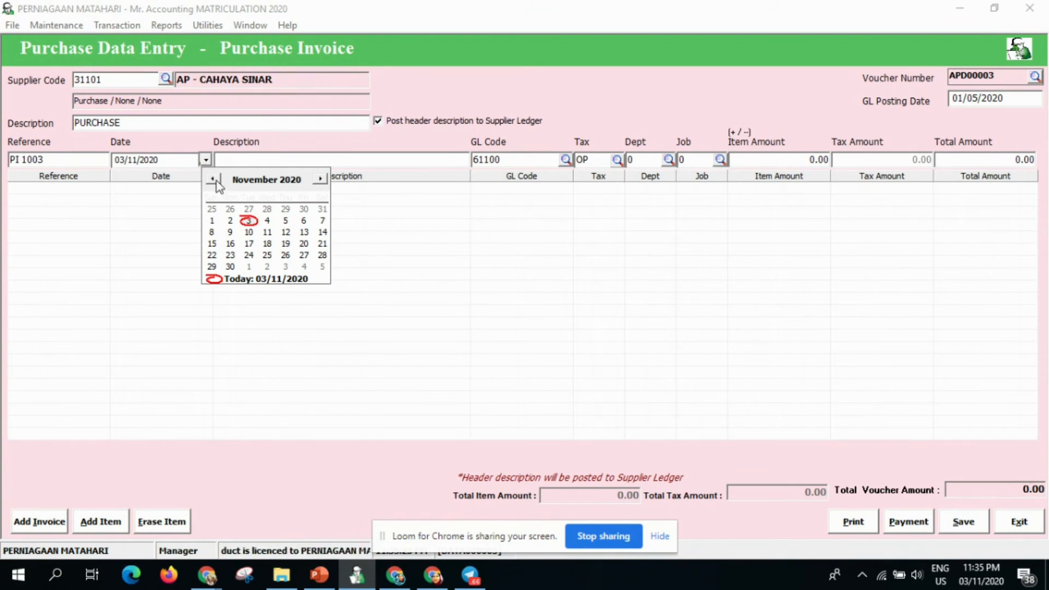
left_click(213, 180)
left_click(213, 179)
left_click(213, 179)
left_click(217, 183)
left_click(217, 184)
left_click(217, 184)
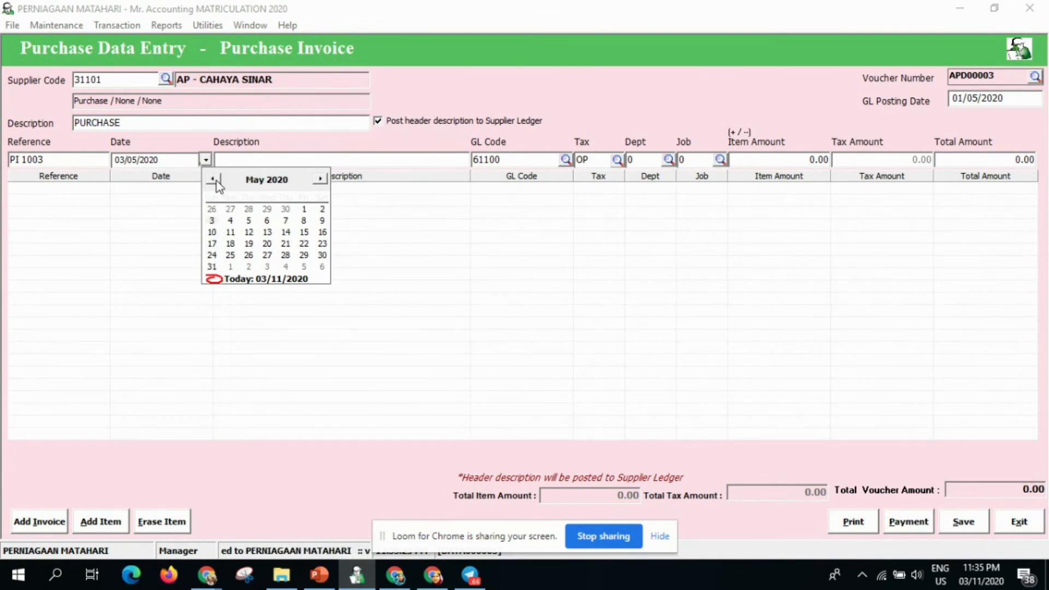
left_click(305, 209)
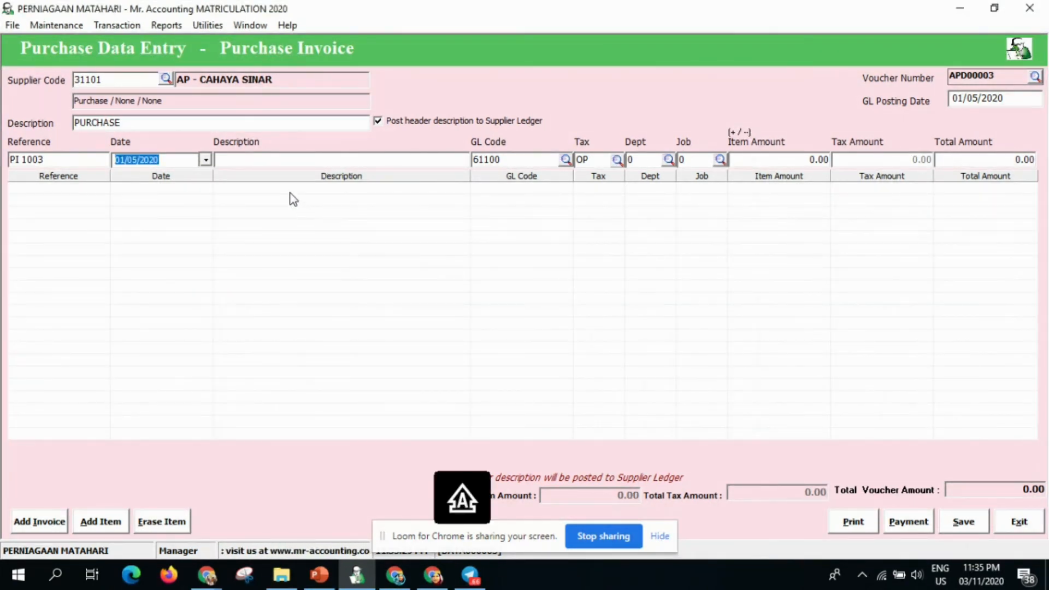
- Complete the line with description PURCHASE, GL code 61100 Purchase and a total amount of 13000, and add it to the invoice
left_click(251, 159)
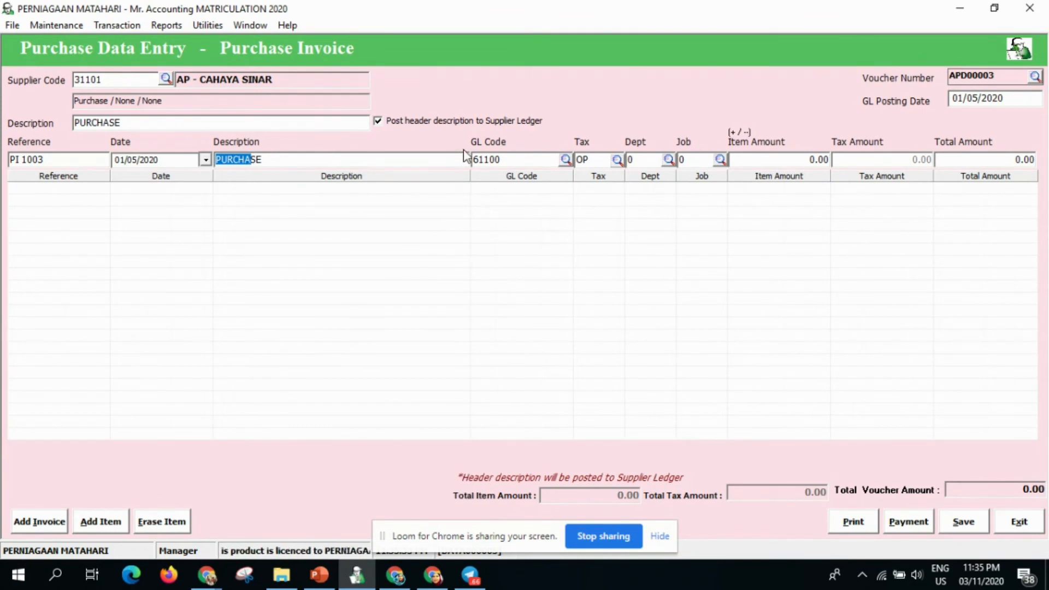
left_click(564, 160)
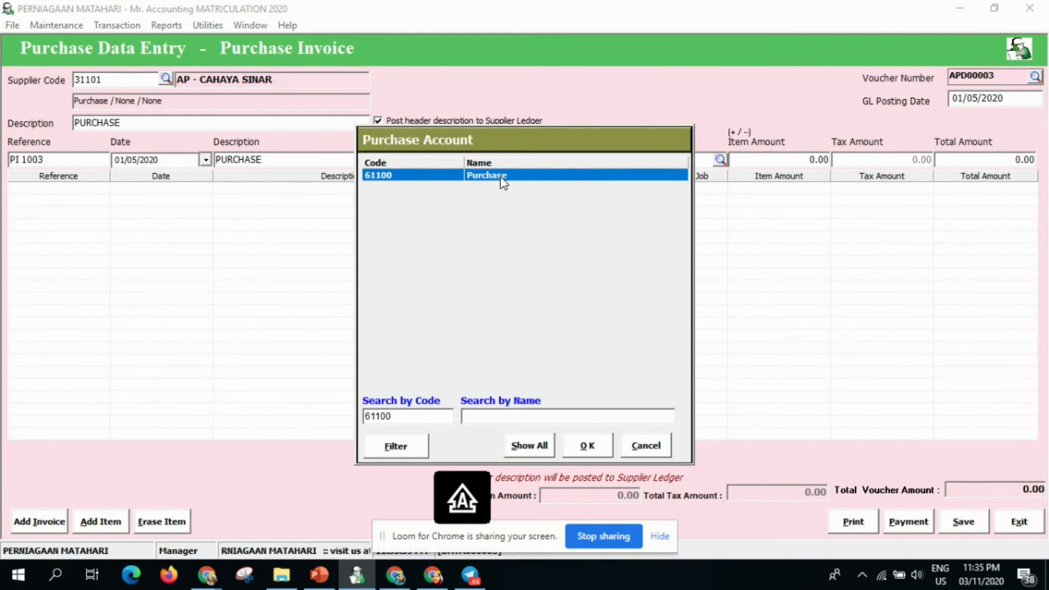
left_click(578, 447)
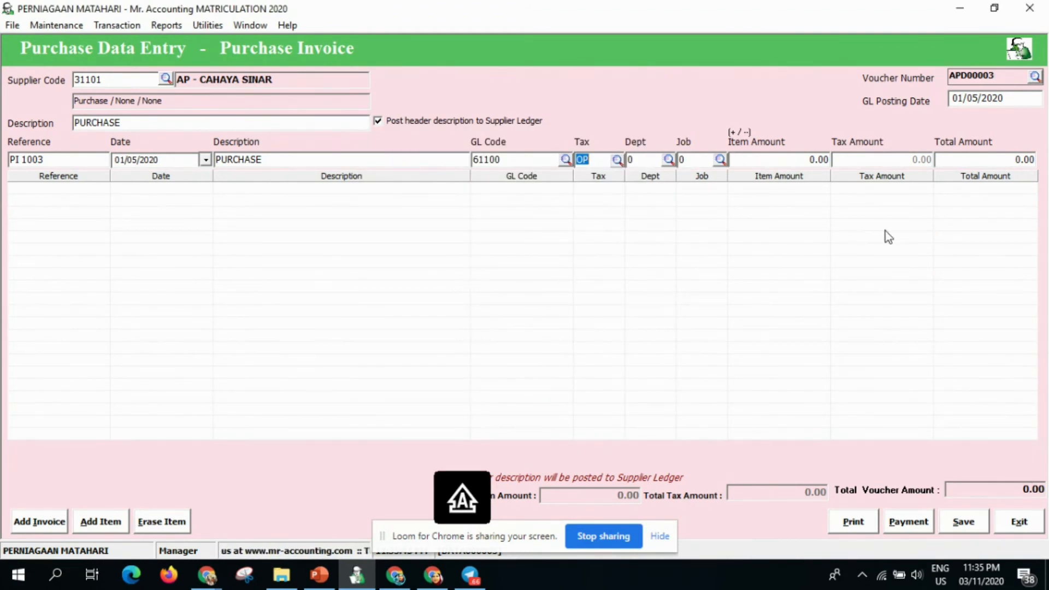
left_click(1009, 160)
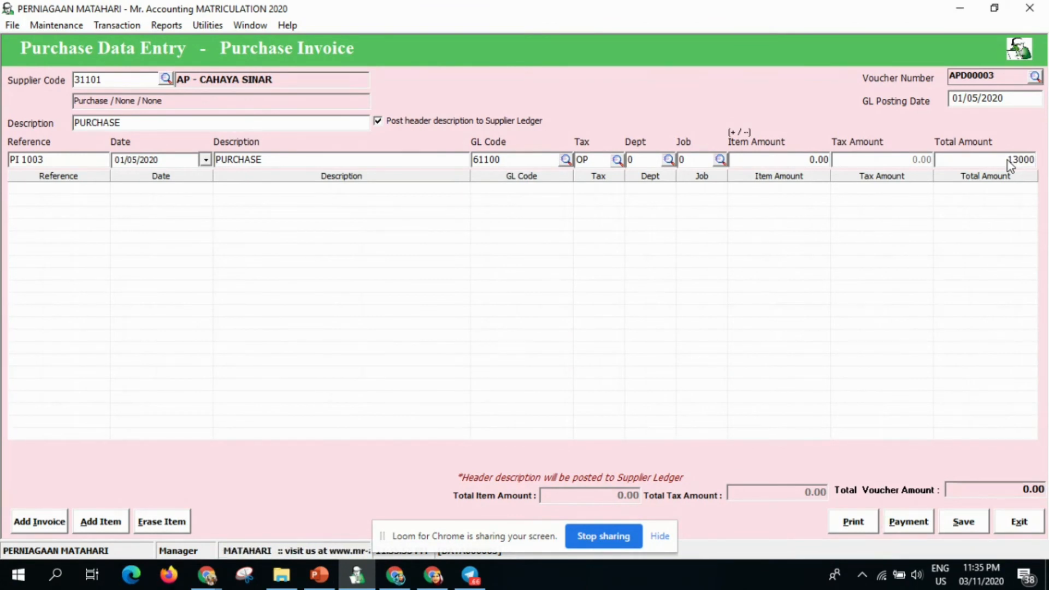
key("Return")
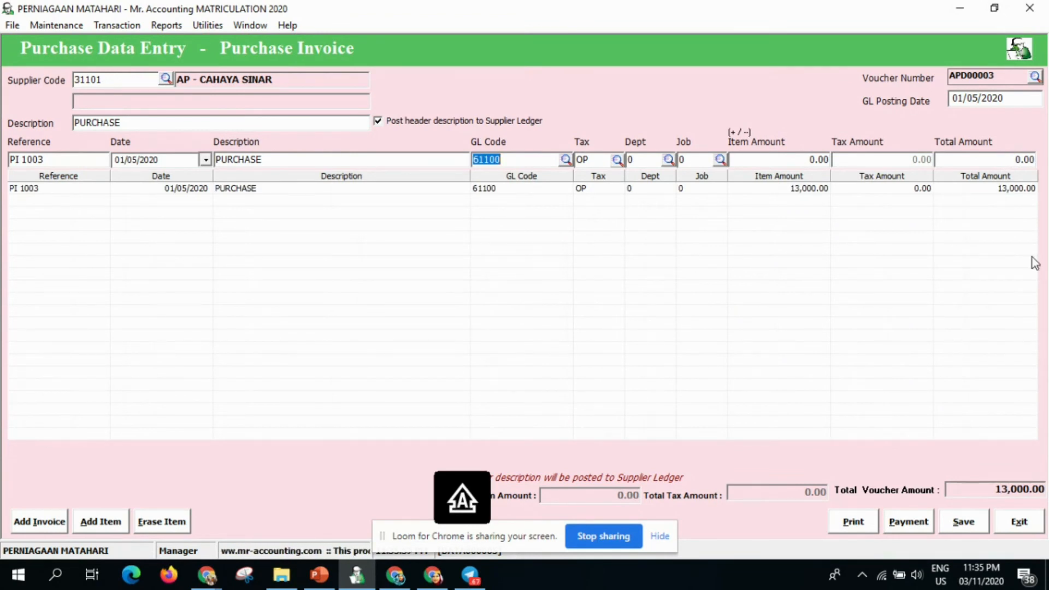
- Save the Cahaya Sinar purchase invoice and leave the purchase entry screens
left_click(962, 528)
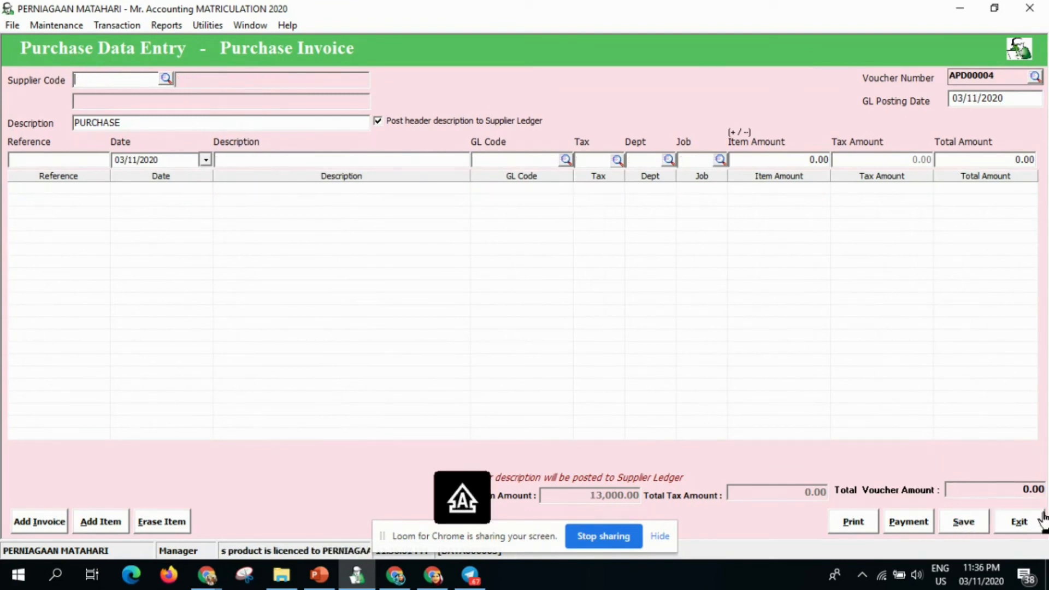
left_click(1014, 525)
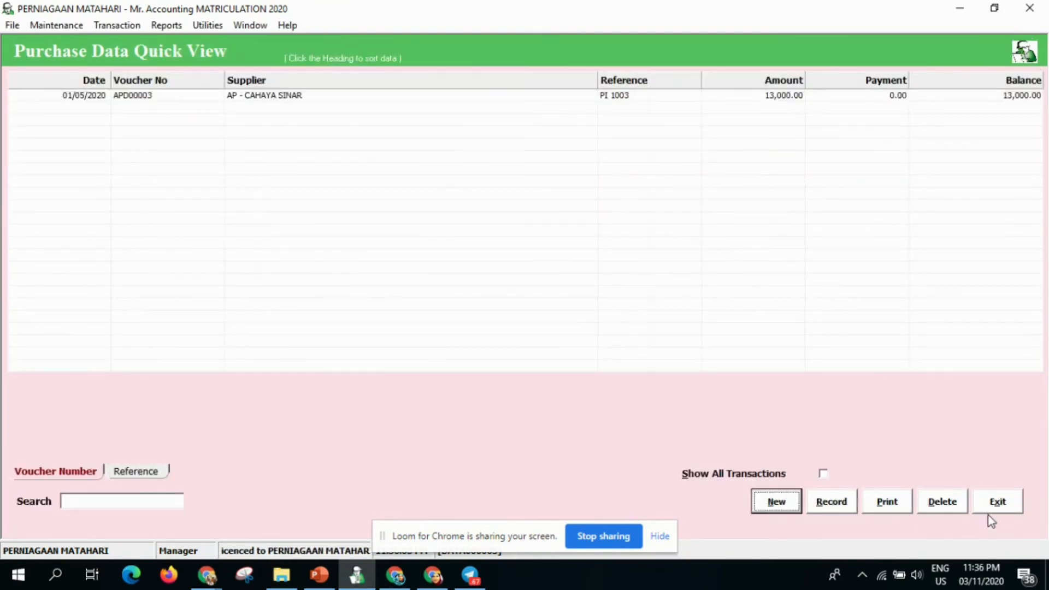
left_click(1000, 508)
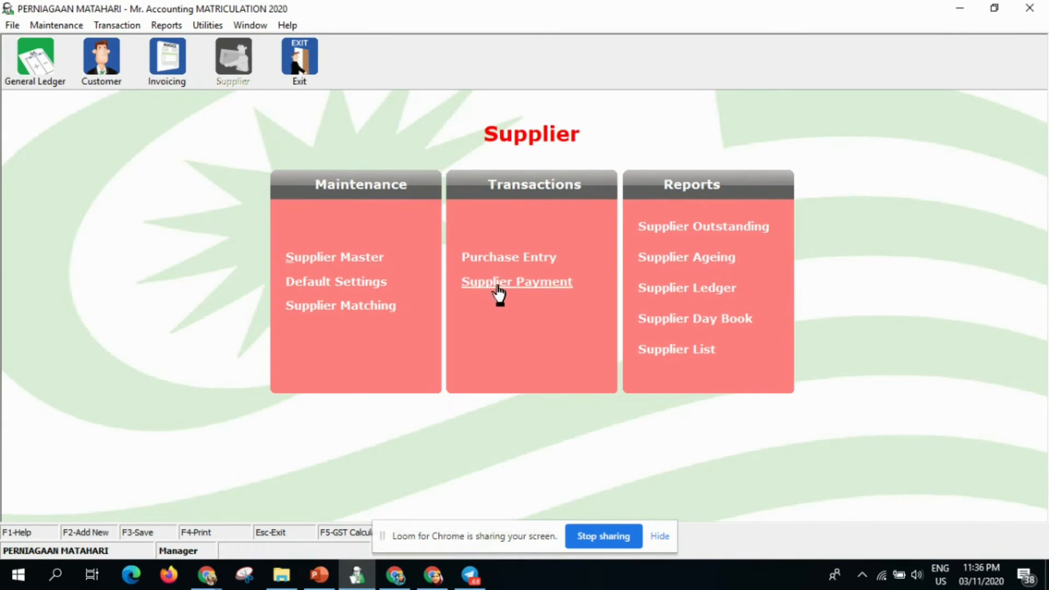
- Create a new supplier payment for supplier 31101 AP - CAHAYA SINAR
left_click(498, 284)
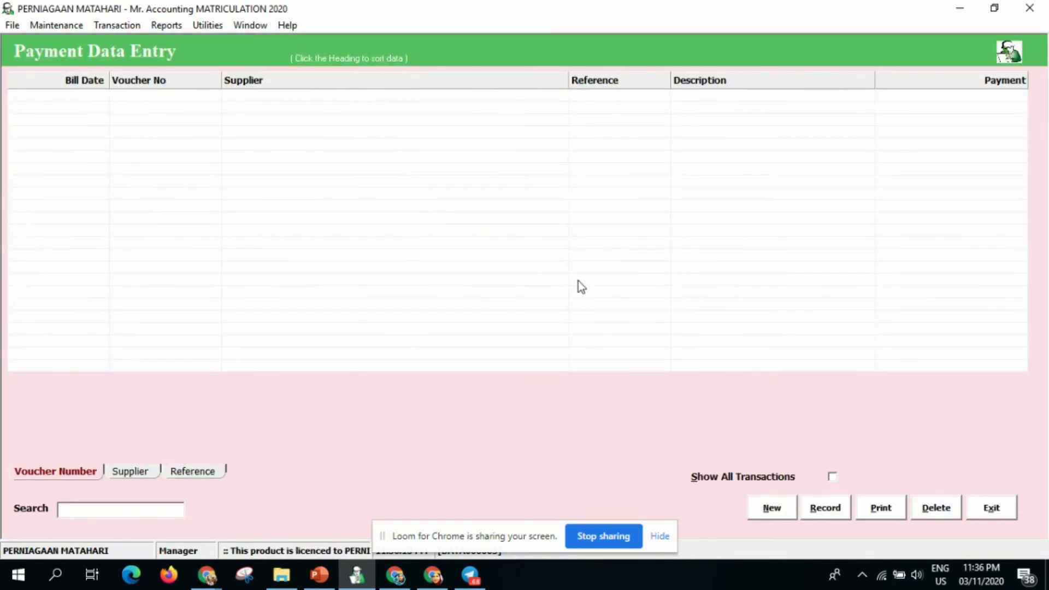
left_click(771, 513)
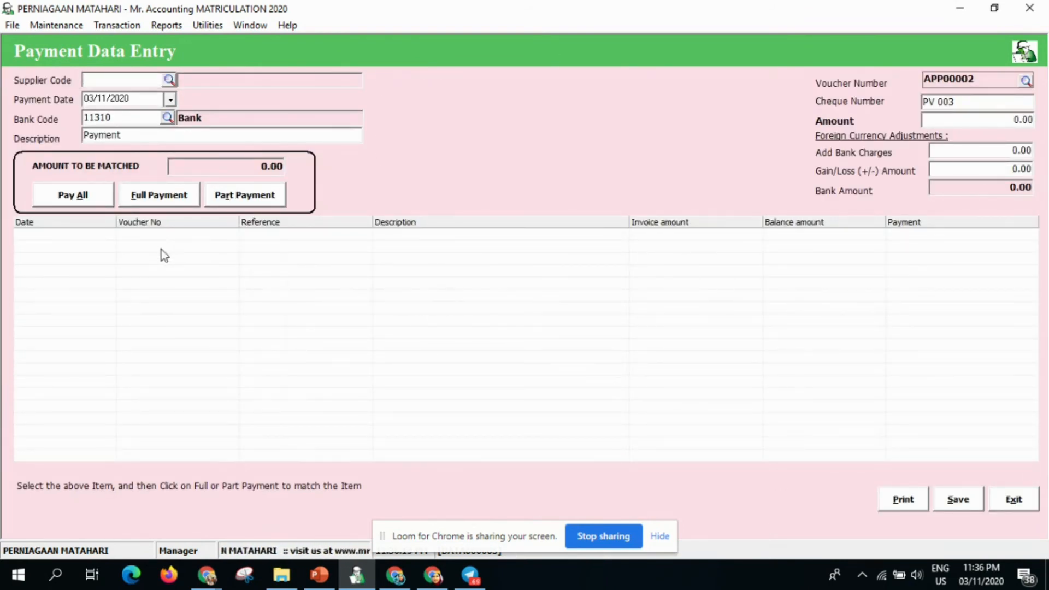
left_click(169, 80)
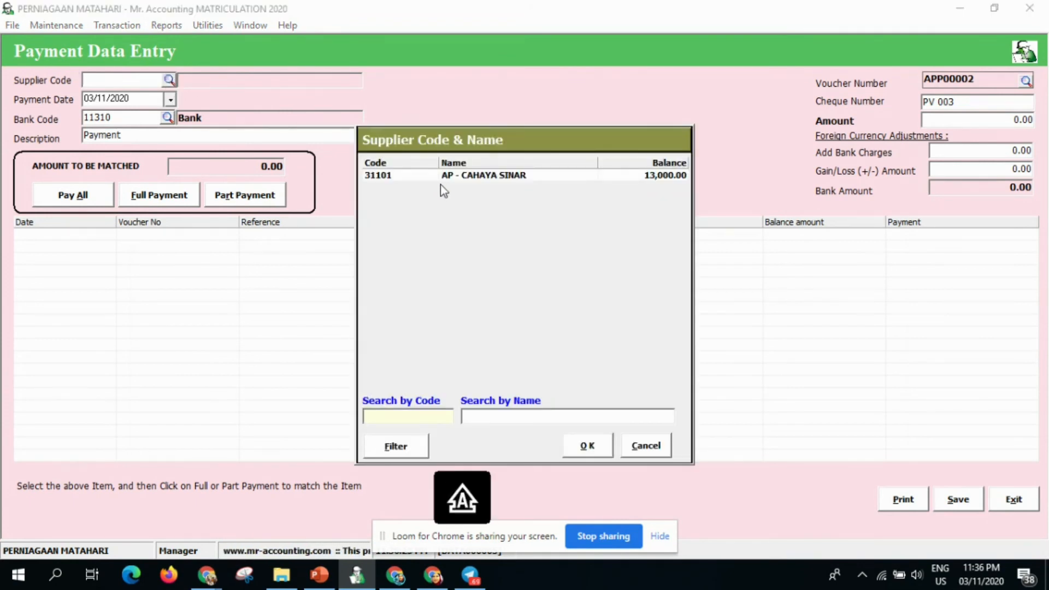
left_click(478, 176)
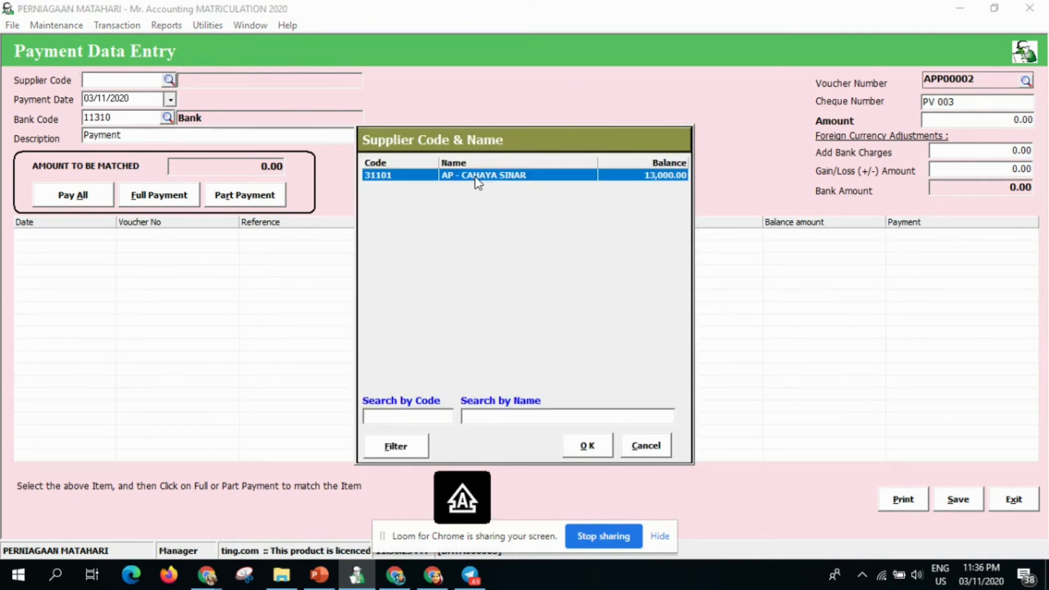
left_click(590, 451)
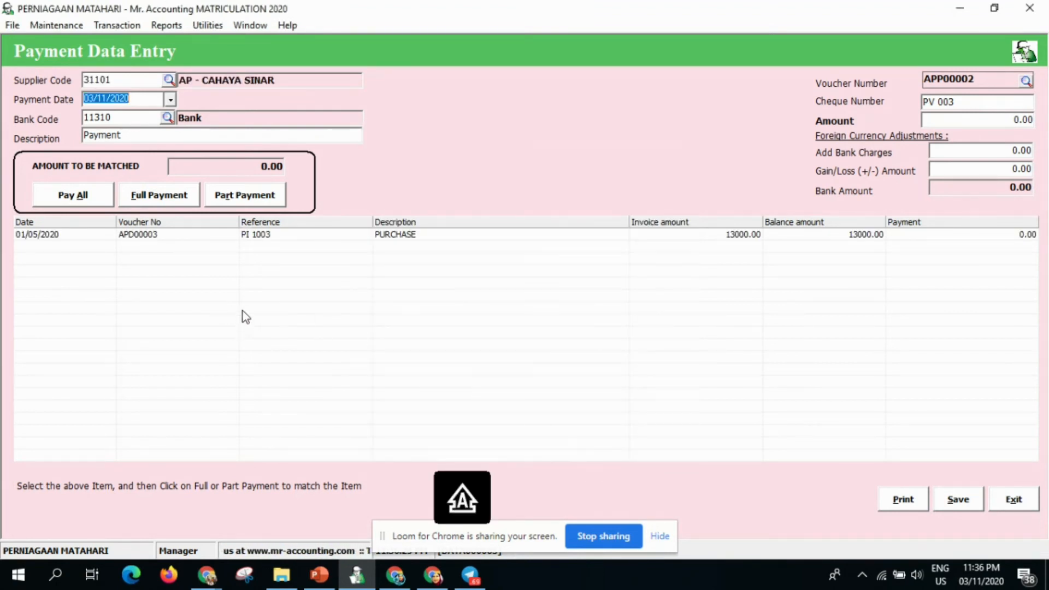
- Set the supplier payment date to 30/05/2020
left_click(170, 100)
left_click(177, 119)
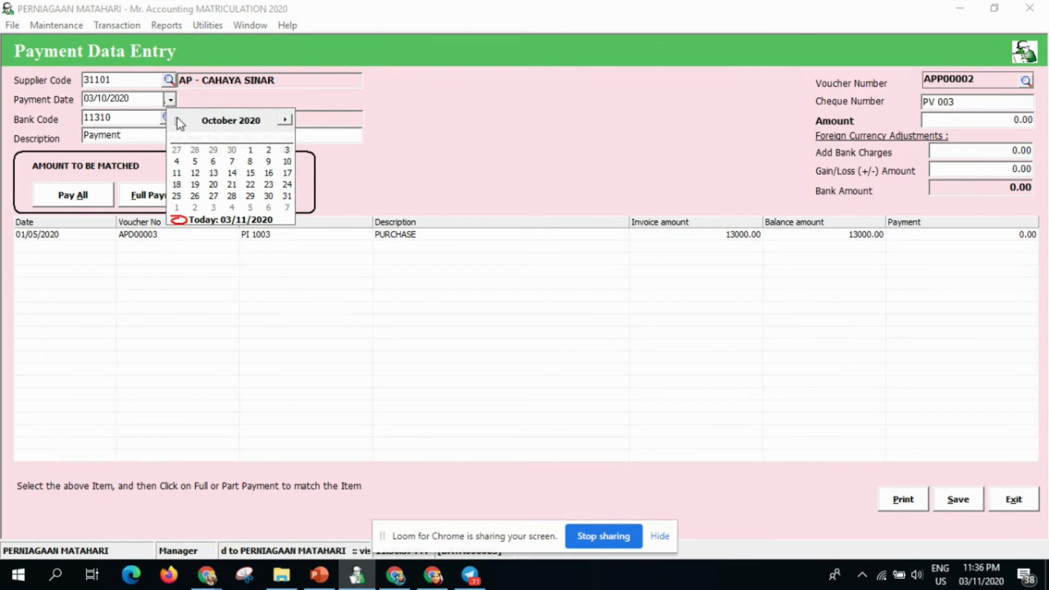
left_click(177, 119)
left_click(177, 120)
left_click(177, 120)
left_click(177, 120)
left_click(177, 120)
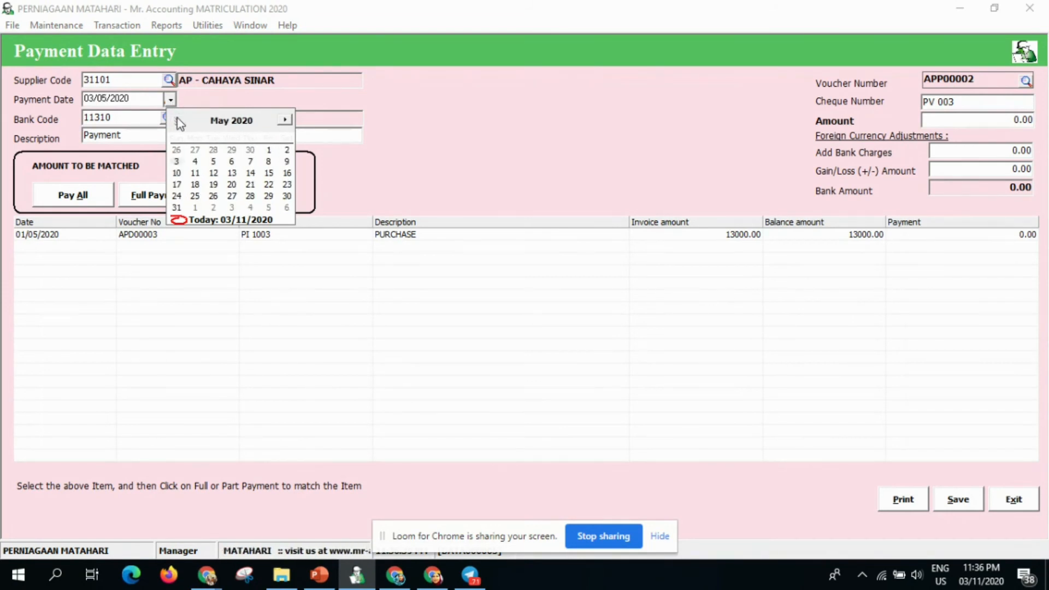
left_click(286, 195)
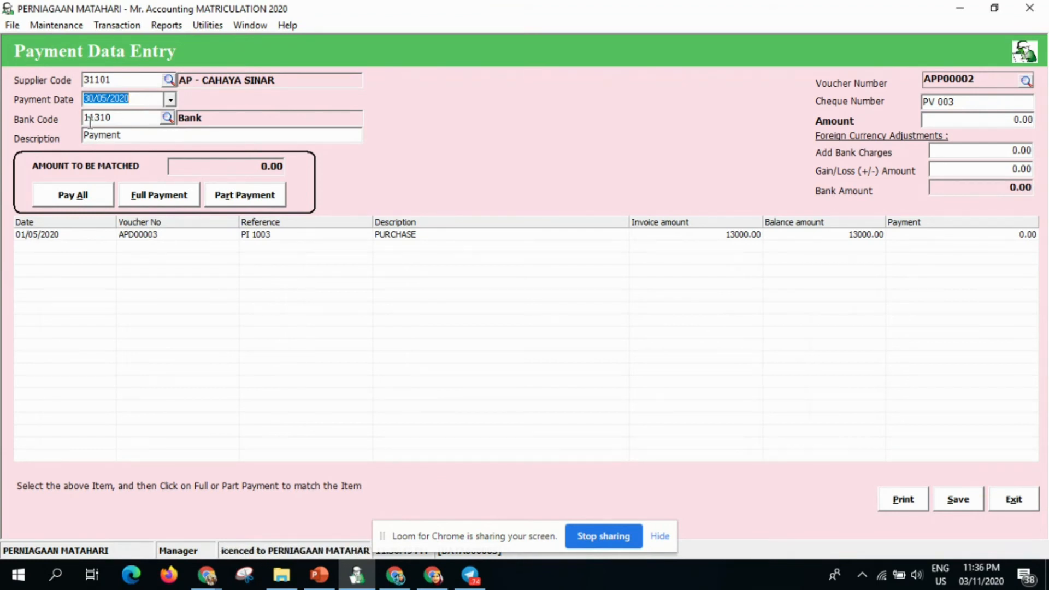
- Select account 11100 Cash on Hand as the paying account and enter cheque number 123456
left_click(167, 118)
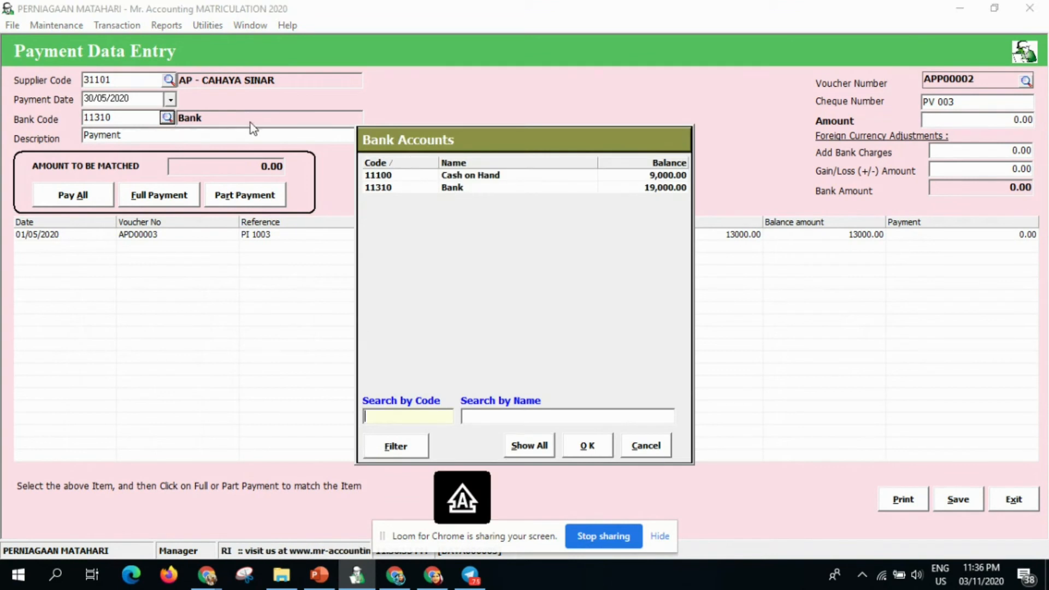
left_click(471, 176)
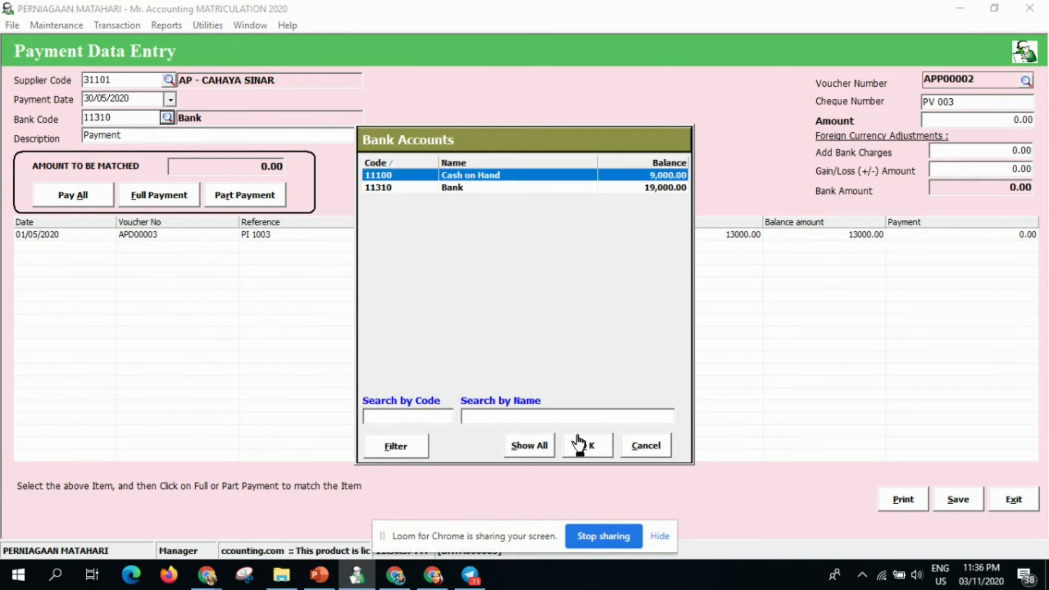
left_click(591, 445)
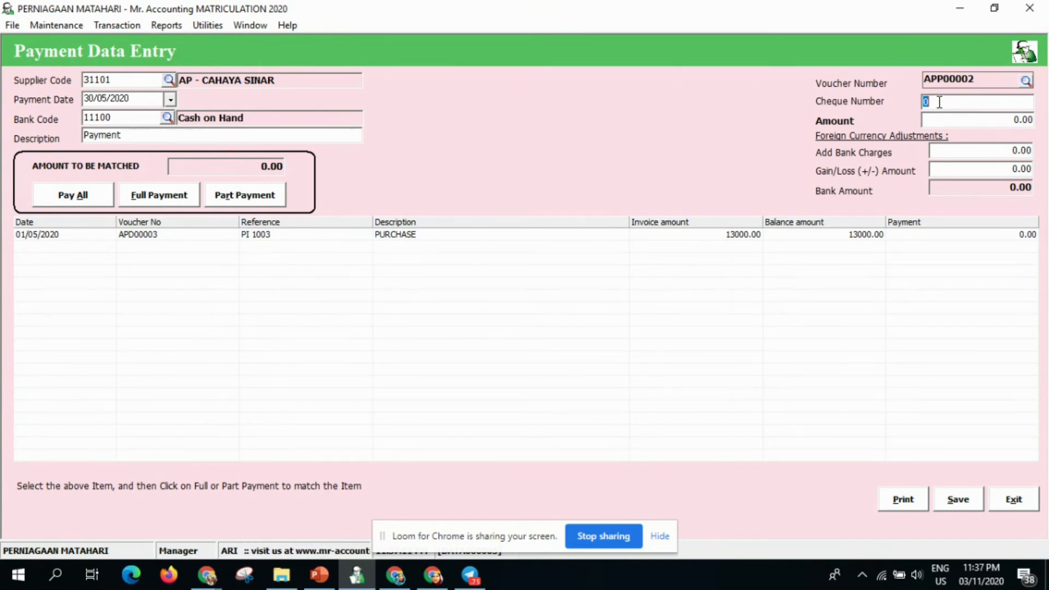
type("123456")
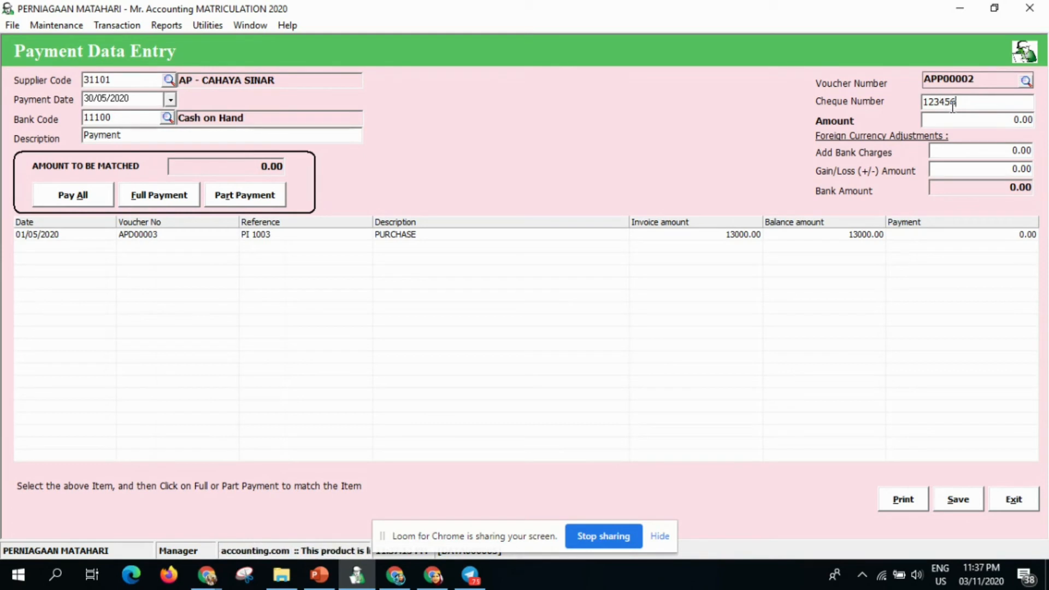
- Enter a payment amount of 2000.00 and match it against the supplier's outstanding 01/05/2020 purchase invoice
left_click(982, 119)
key("Caps_Lock")
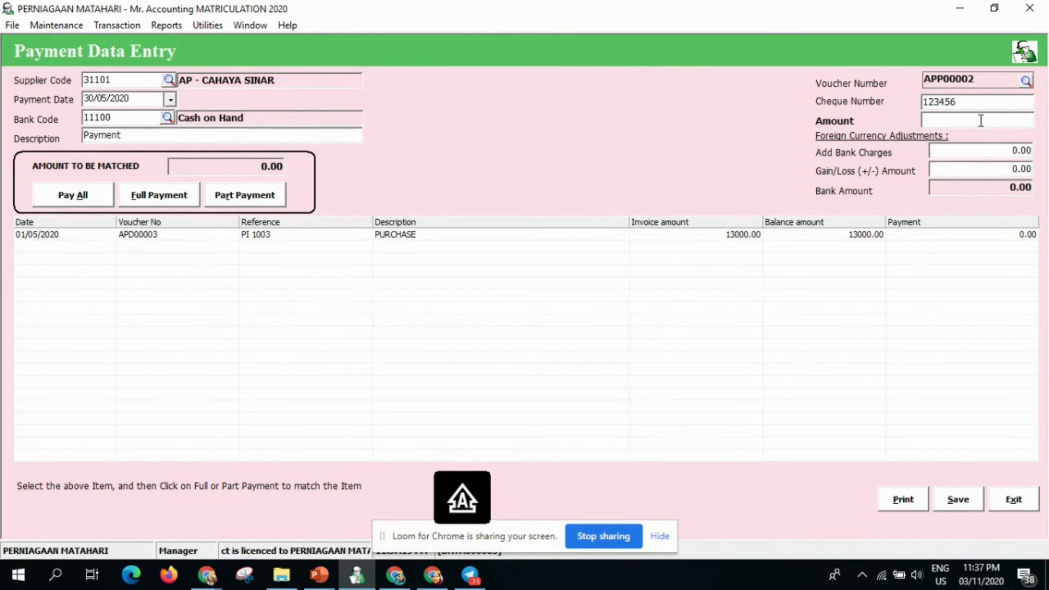
type("4")
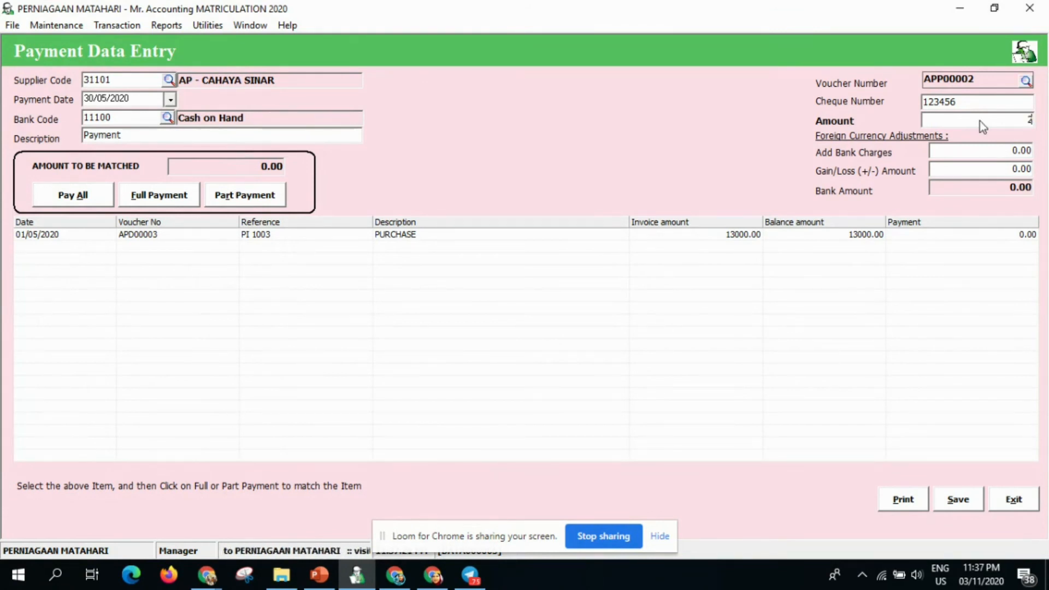
type("000")
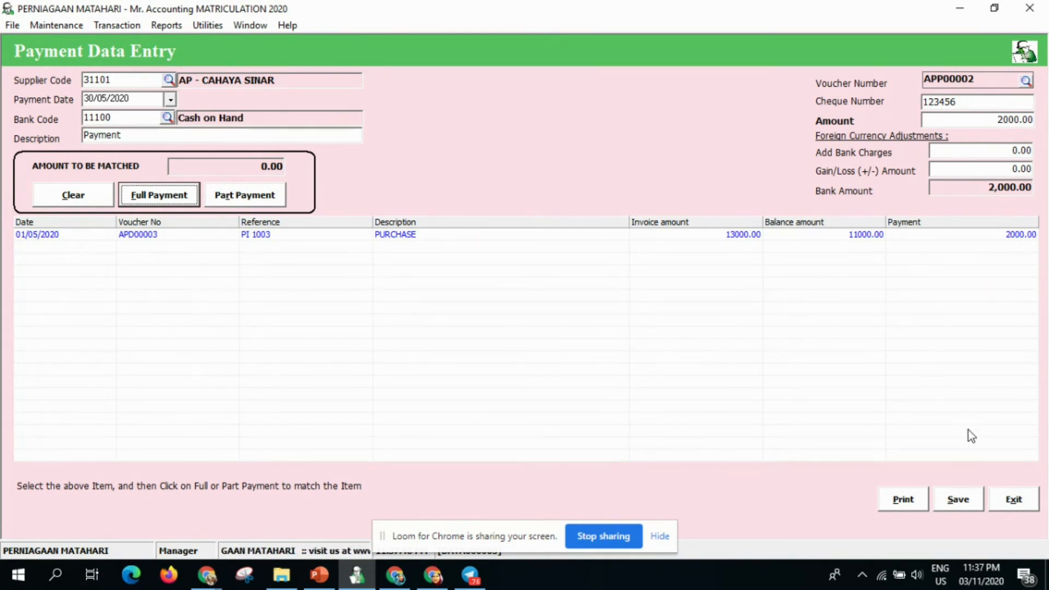
- Save the supplier payment and leave the Supplier module for the main screen
left_click(956, 502)
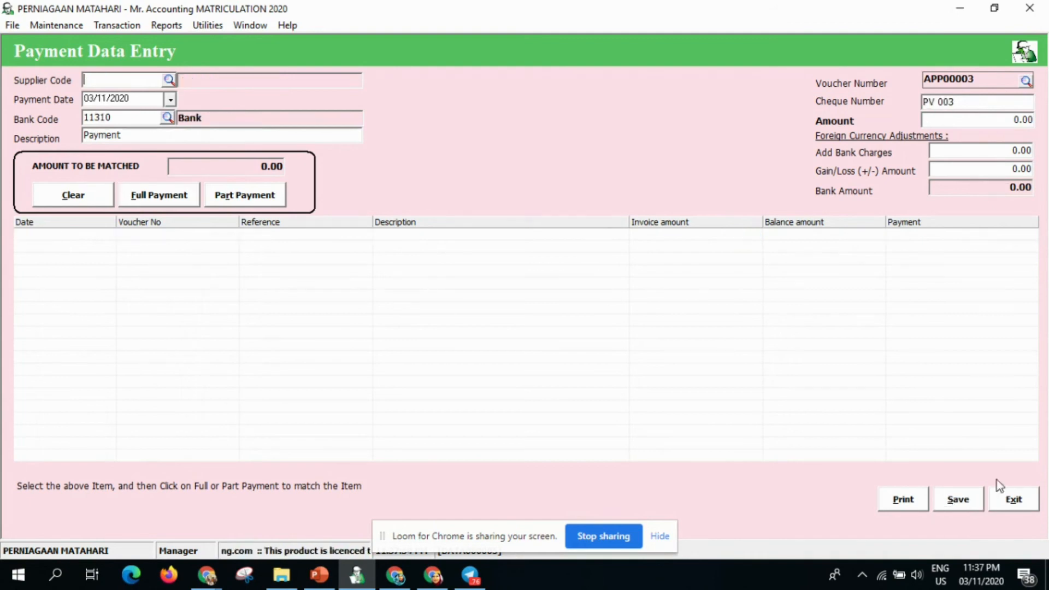
left_click(1008, 501)
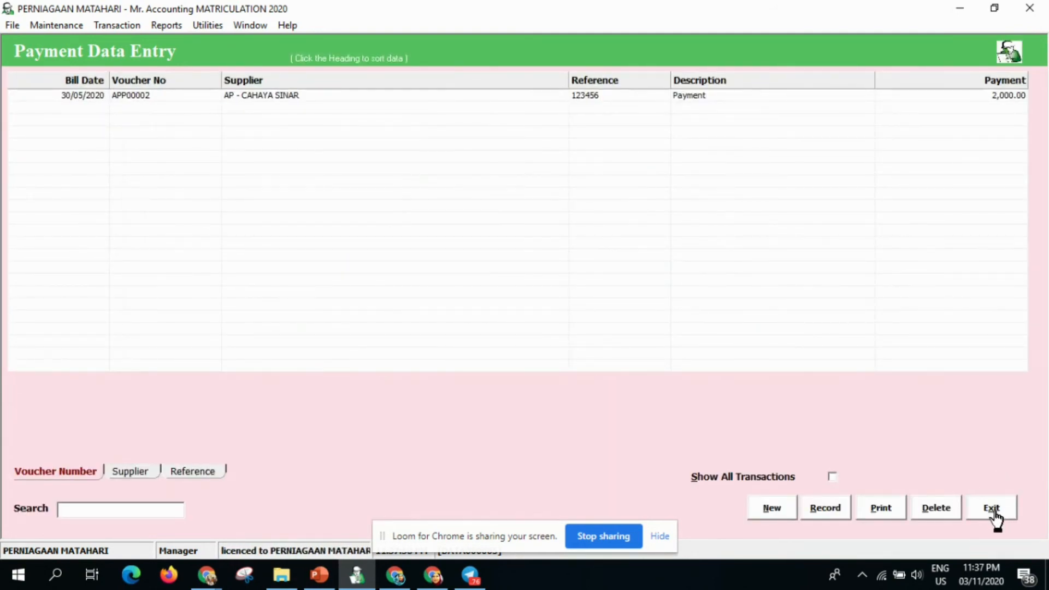
left_click(992, 508)
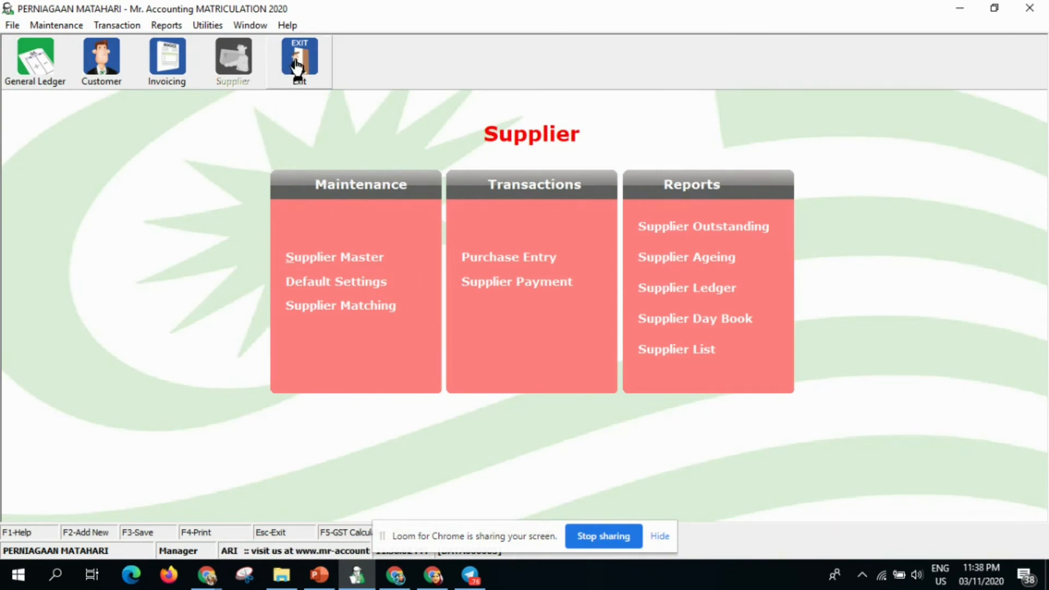
left_click(297, 62)
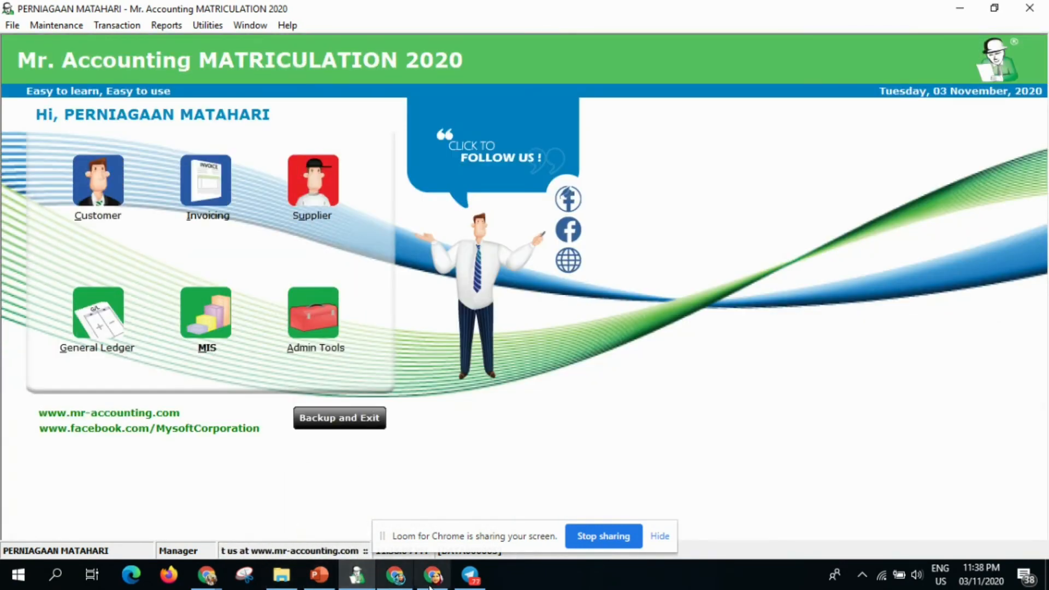
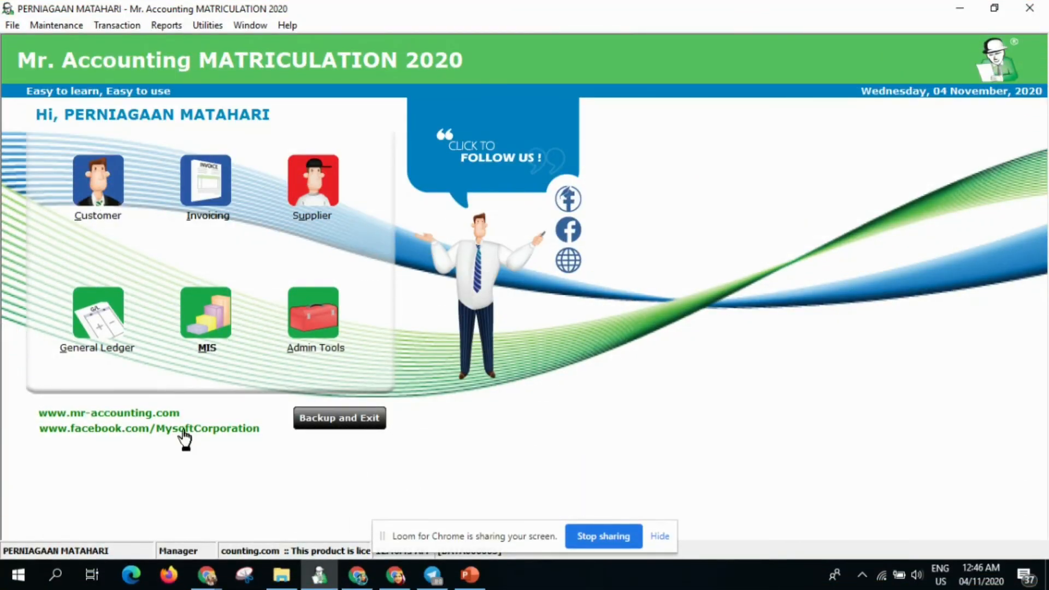
- Open the General Ledger Listing report and set its starting transaction date to 01/05/2020
left_click(97, 350)
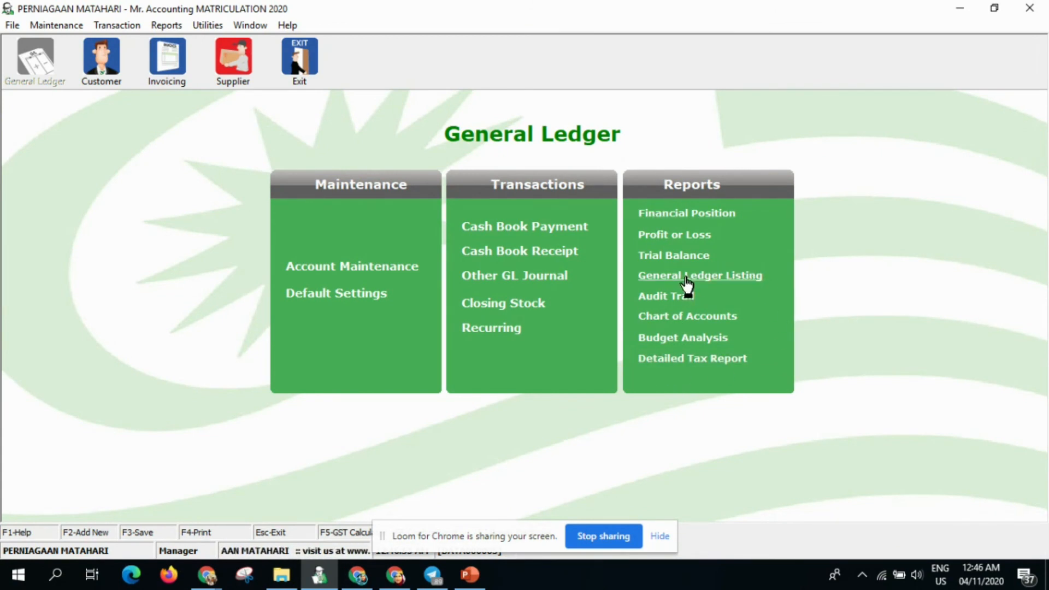
left_click(686, 282)
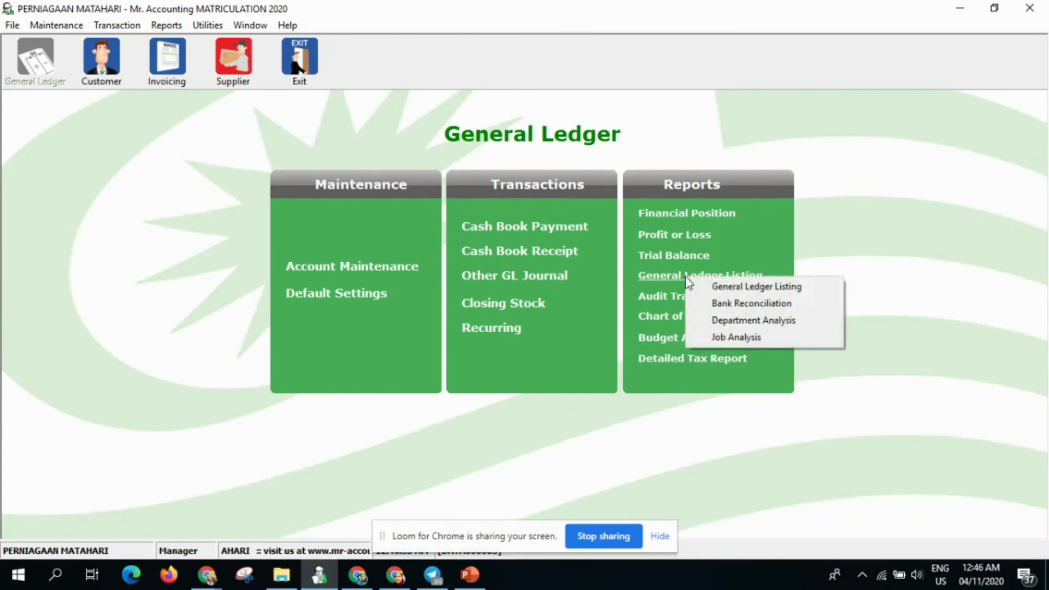
left_click(723, 286)
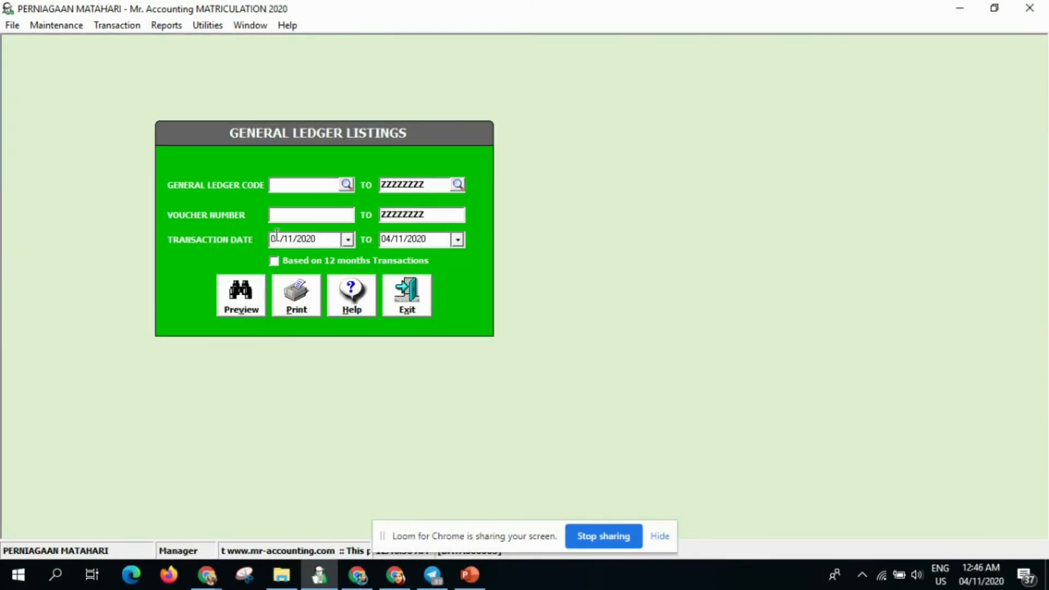
left_click(347, 240)
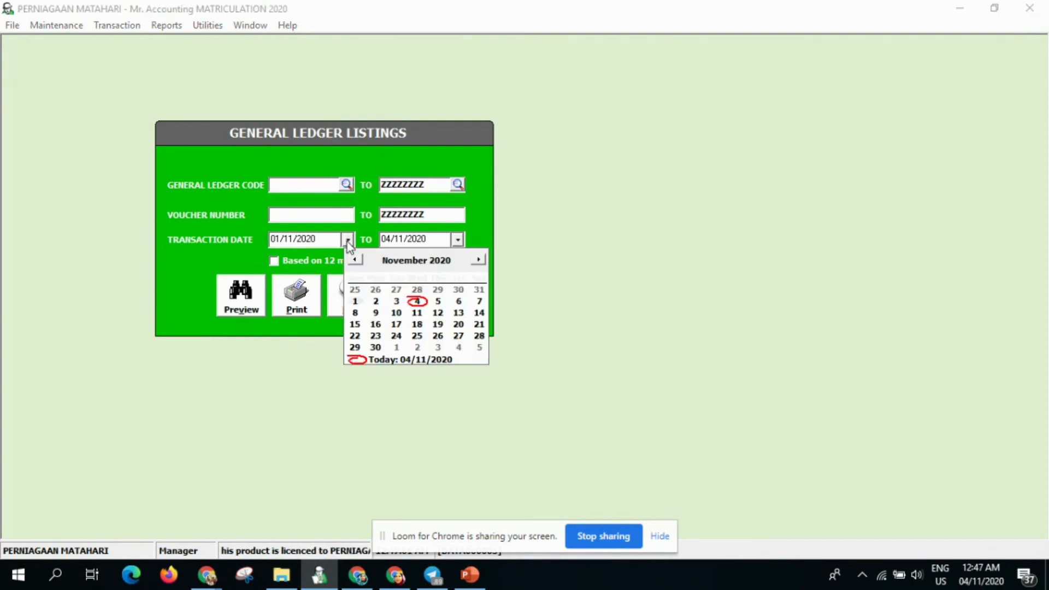
left_click(355, 260)
left_click(355, 260)
left_click(356, 260)
left_click(356, 260)
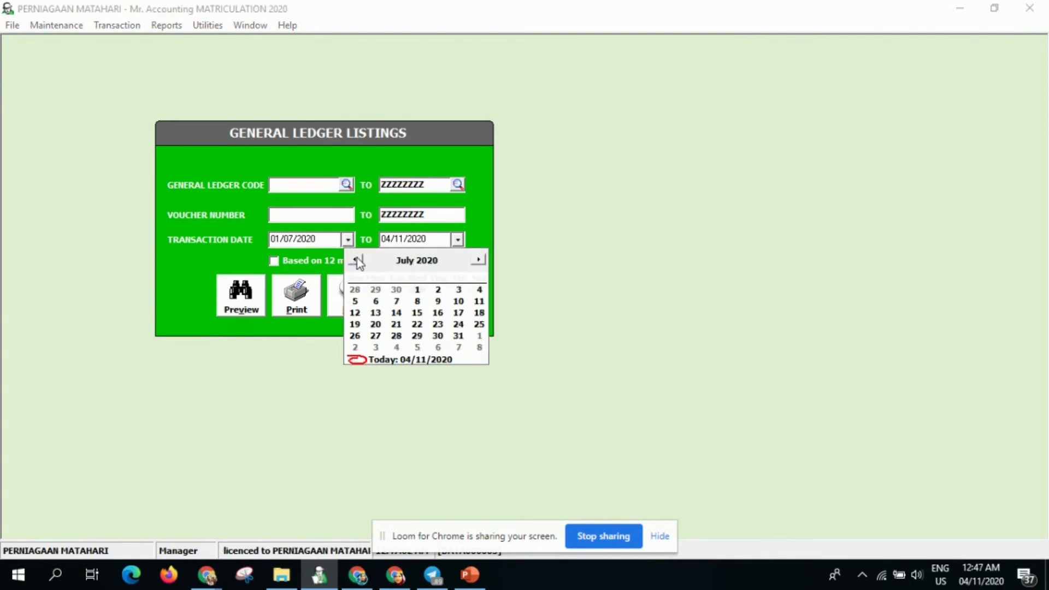
left_click(356, 259)
left_click(357, 260)
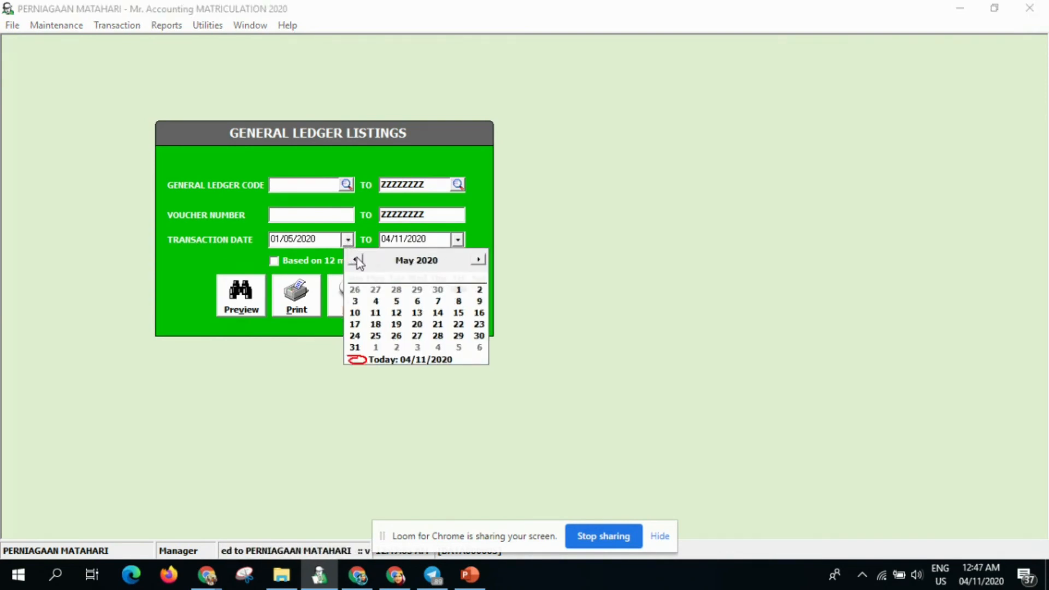
left_click(460, 291)
- Set the ending transaction date of the General Ledger Listing to 31/05/2020
left_click(457, 240)
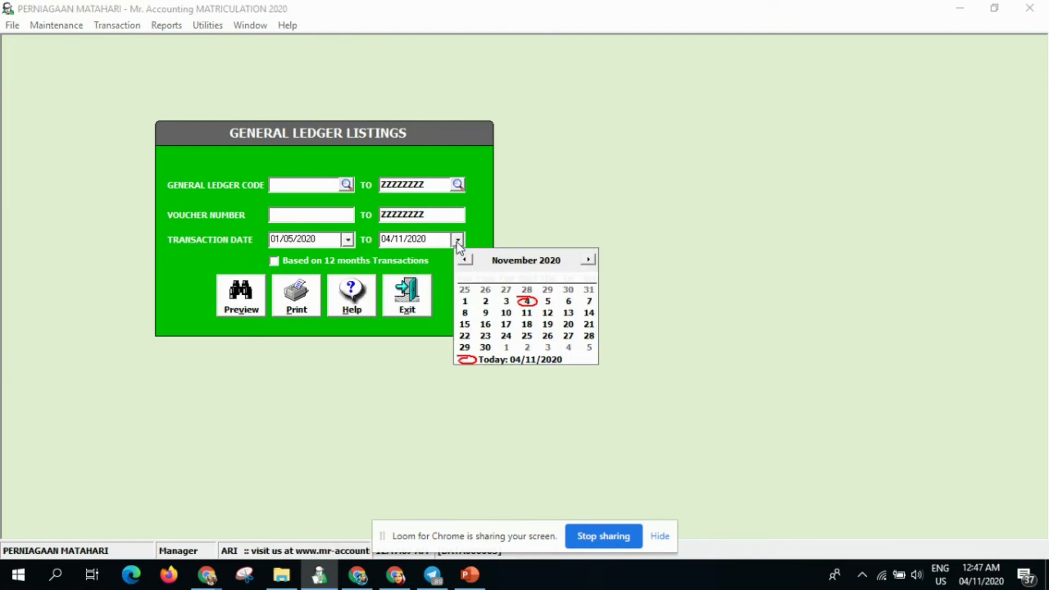
left_click(465, 259)
left_click(465, 260)
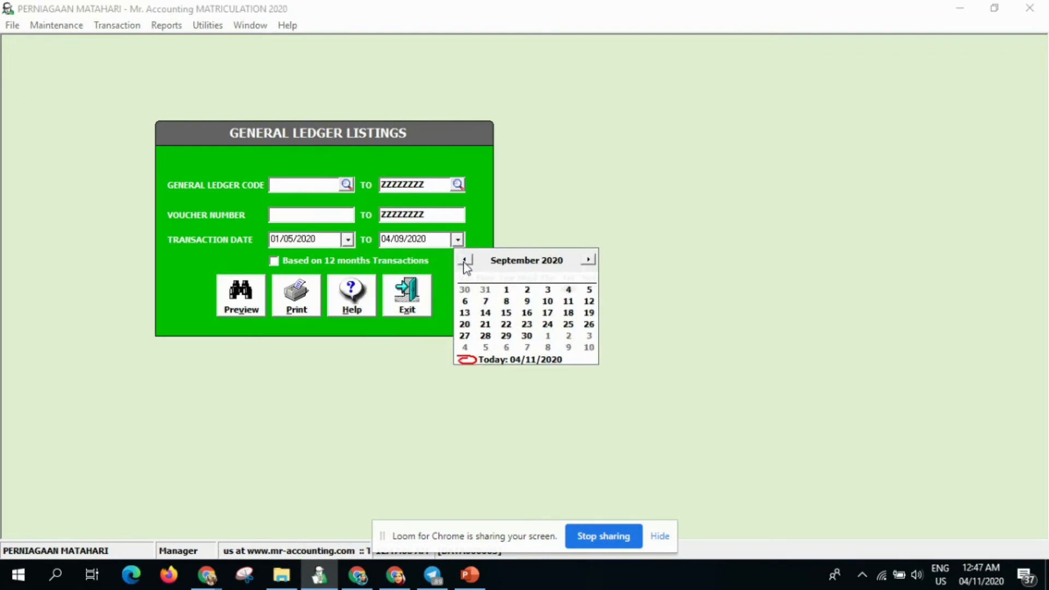
left_click(465, 260)
left_click(465, 260)
left_click(465, 260)
left_click(464, 260)
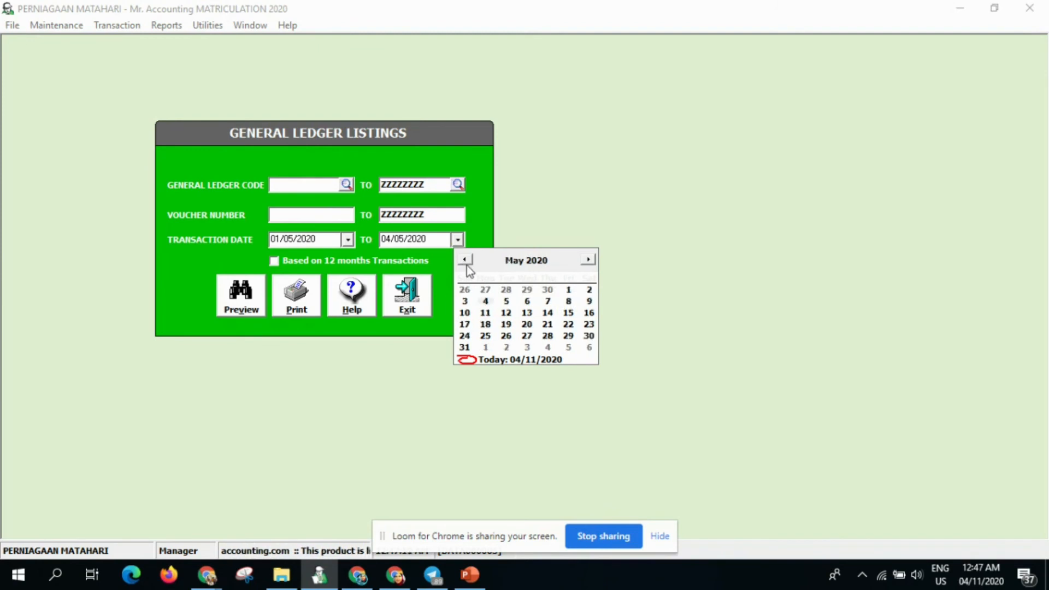
left_click(466, 348)
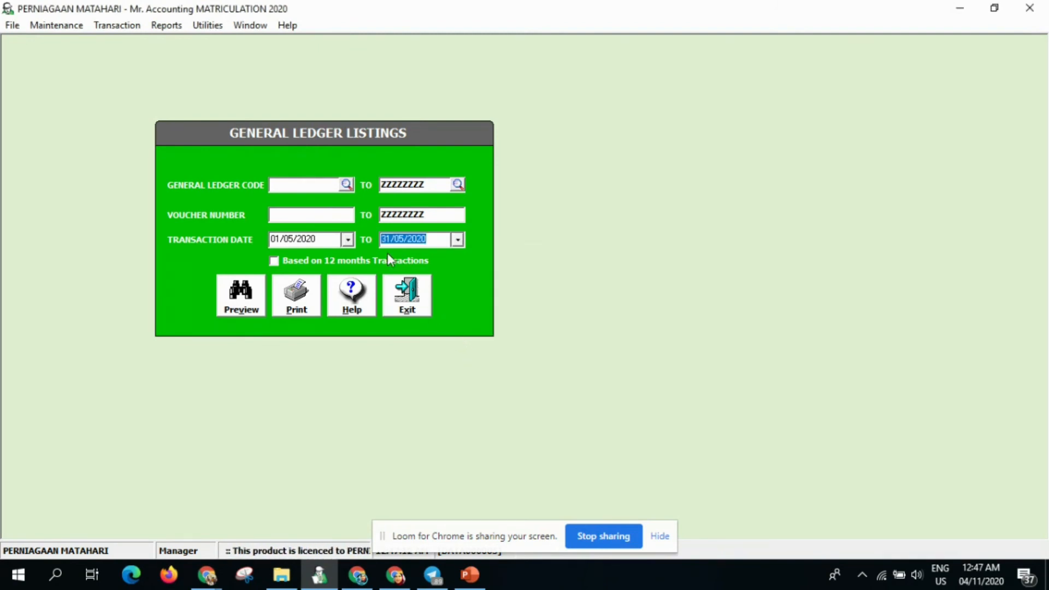
- Preview the General Ledger Listing, review every account down to the grand total, and close the report
left_click(241, 310)
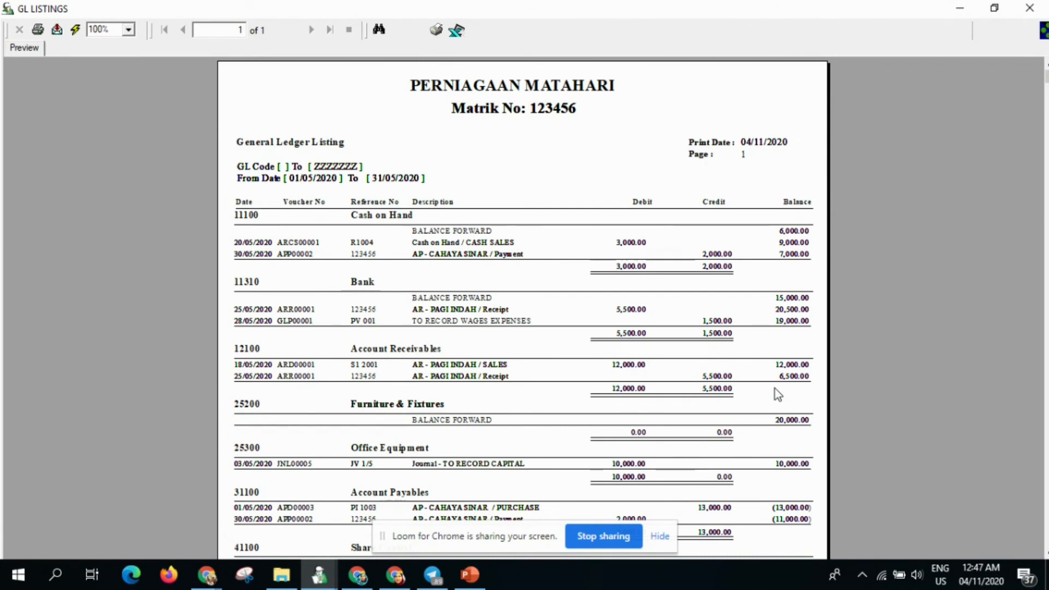
scroll(774, 389, "down", 3)
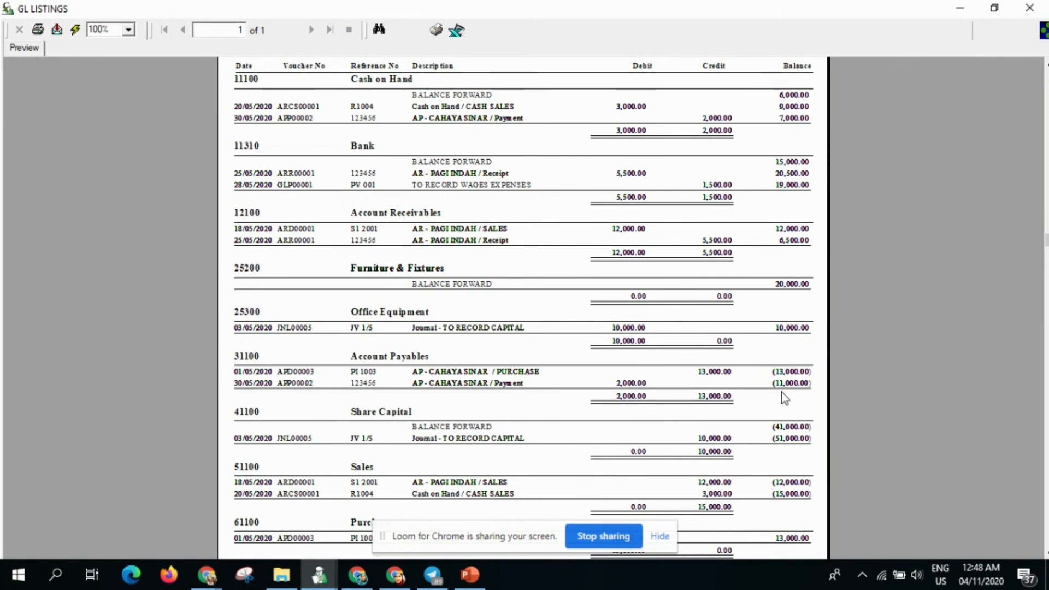
scroll(781, 392, "down", 3)
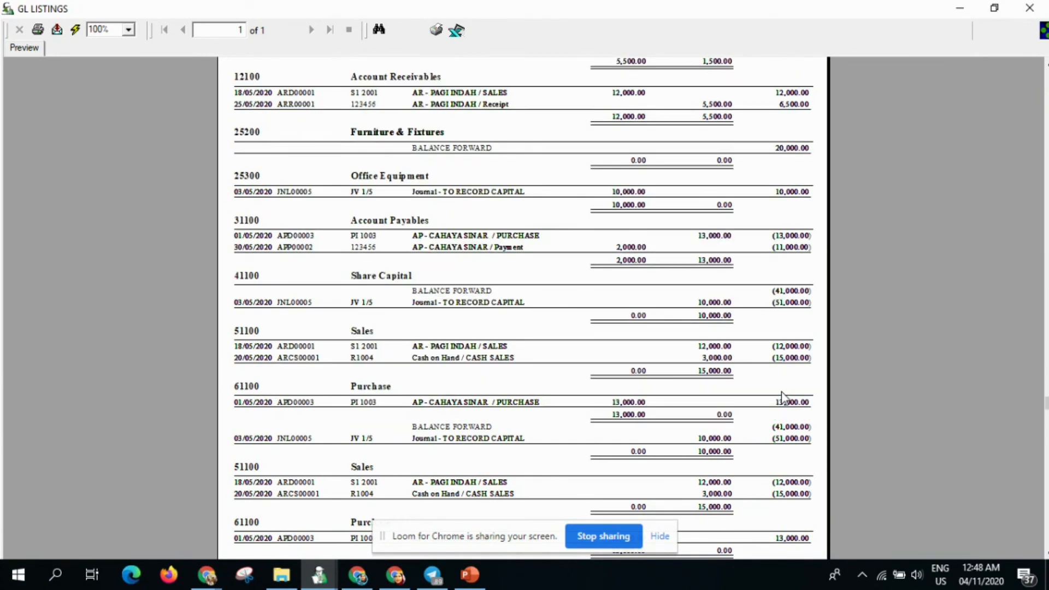
scroll(782, 312, "down", 3)
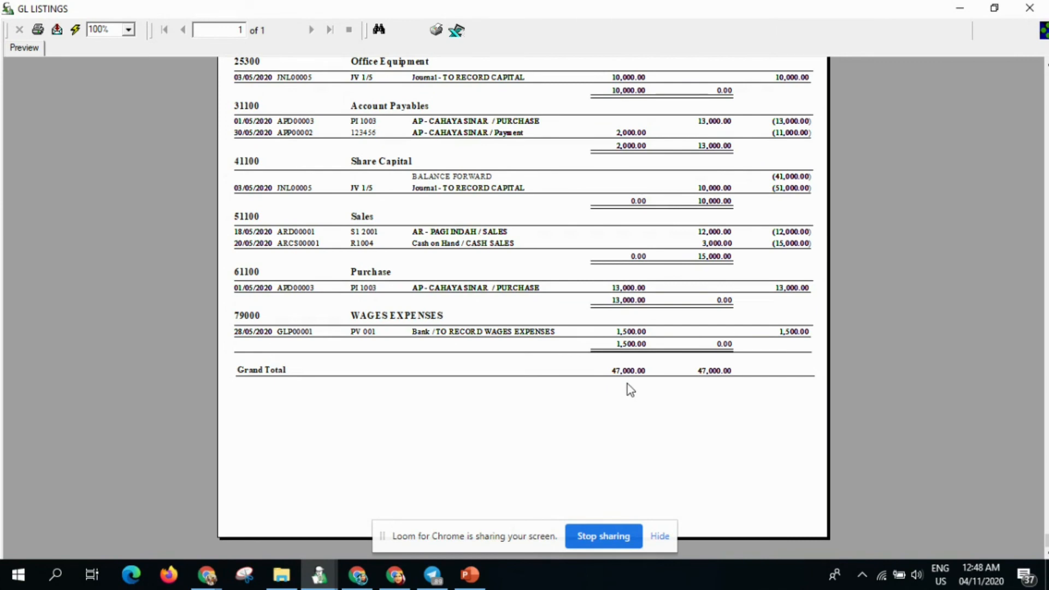
left_click(1028, 12)
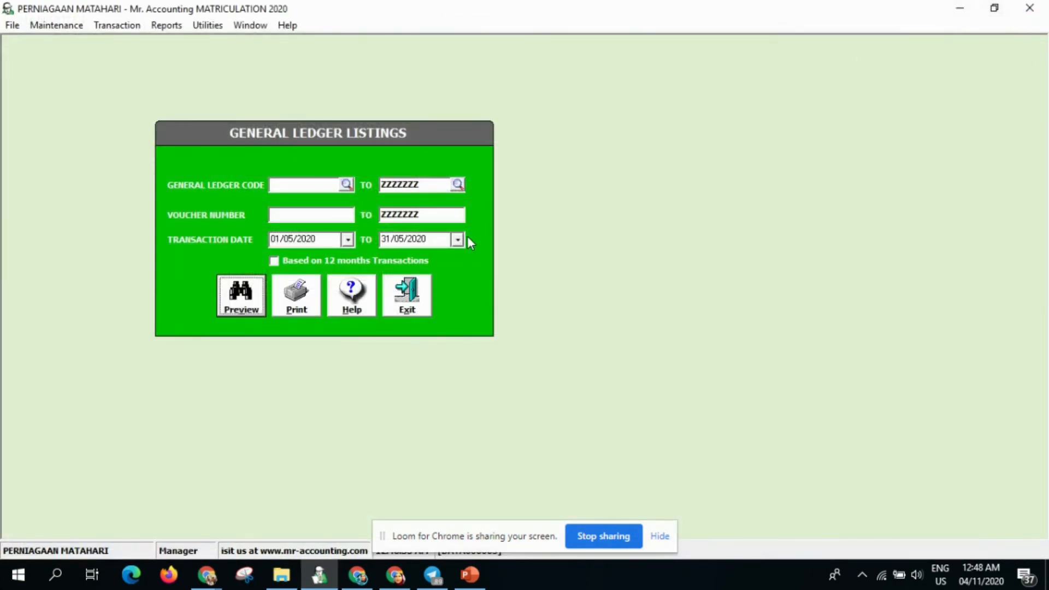
left_click(407, 311)
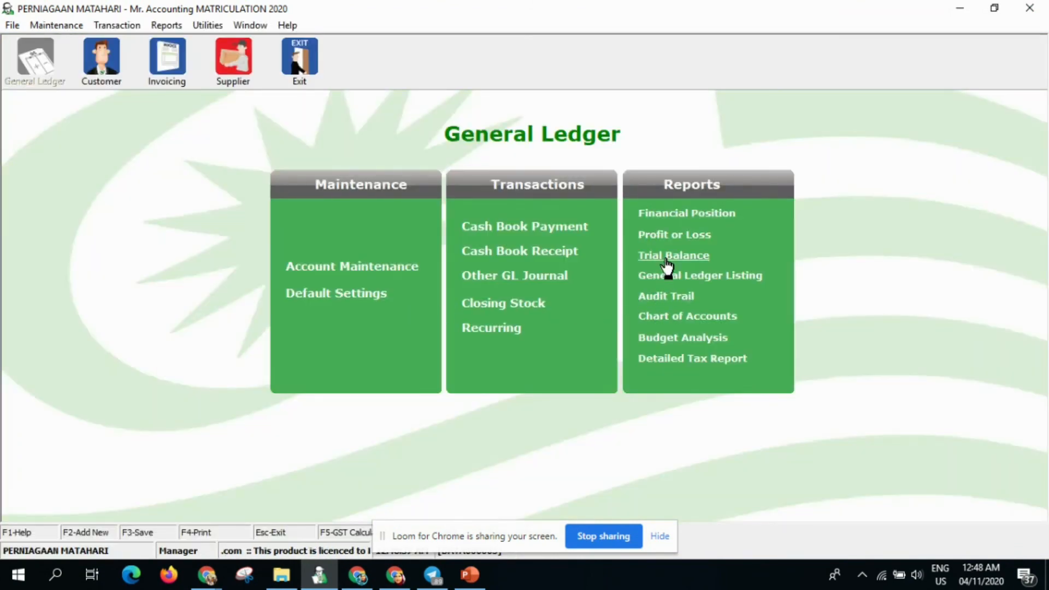
- Open the Year End Trial Balance report and set its to-date to 31/05/2020
left_click(666, 257)
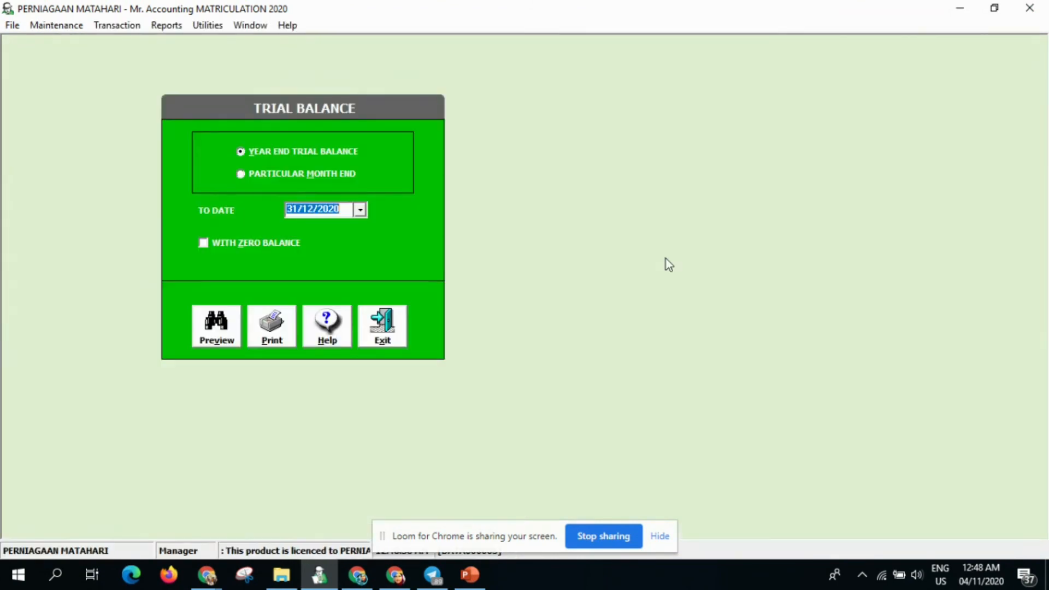
left_click(360, 211)
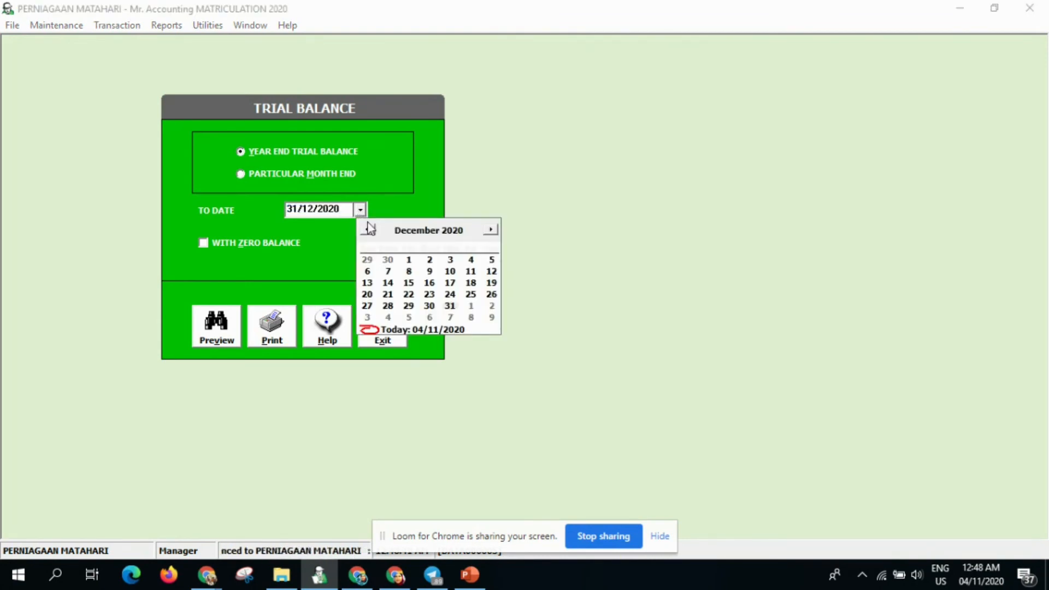
left_click(367, 230)
left_click(367, 230)
left_click(368, 229)
left_click(367, 229)
left_click(367, 229)
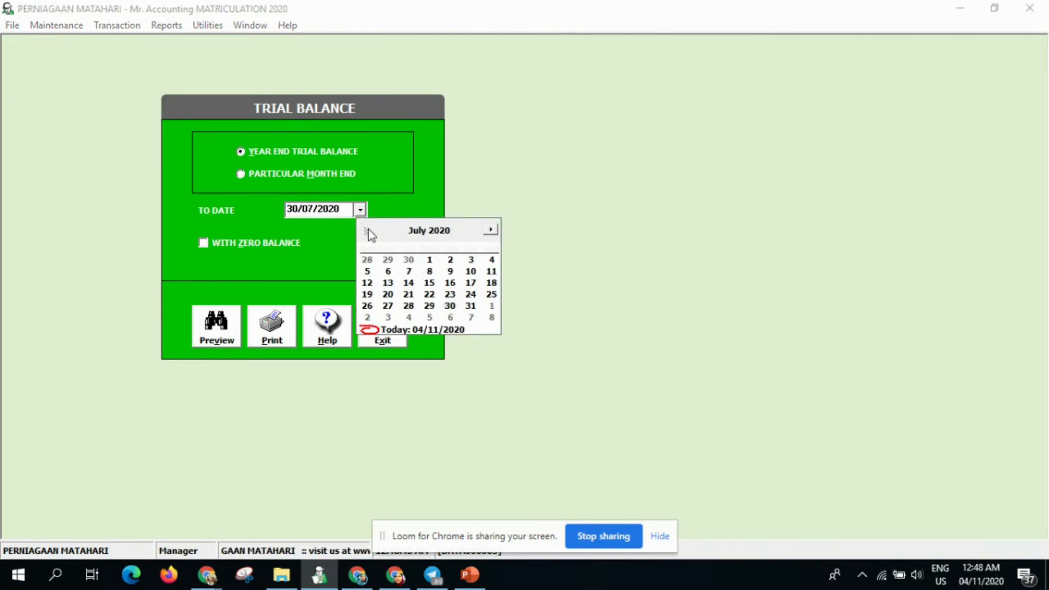
left_click(367, 229)
left_click(367, 229)
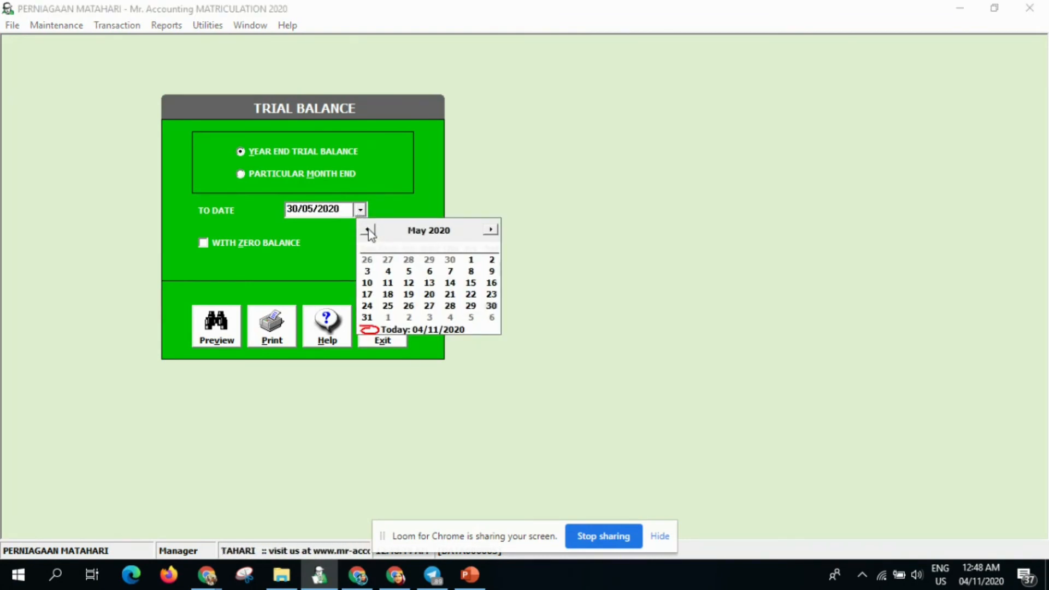
left_click(366, 317)
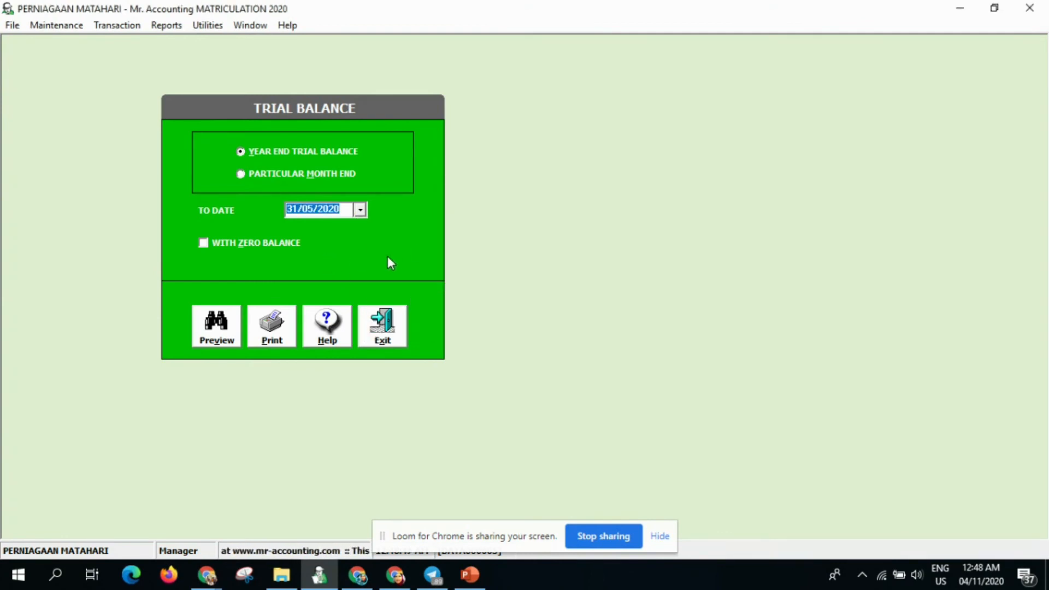
- Preview the Trial Balance, check its debit and credit balances, and close the report
left_click(213, 335)
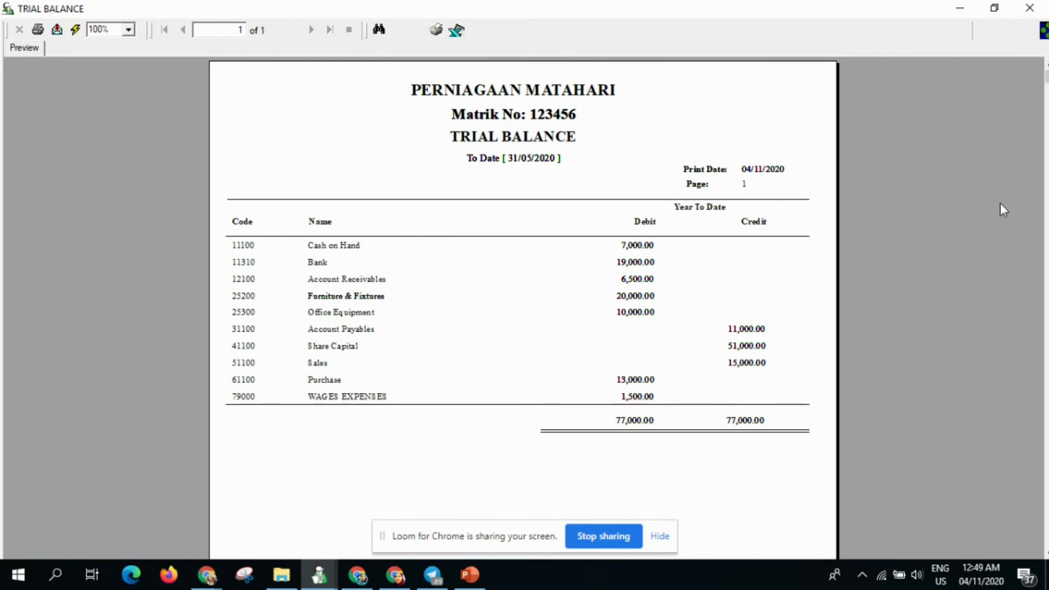
left_click(1029, 7)
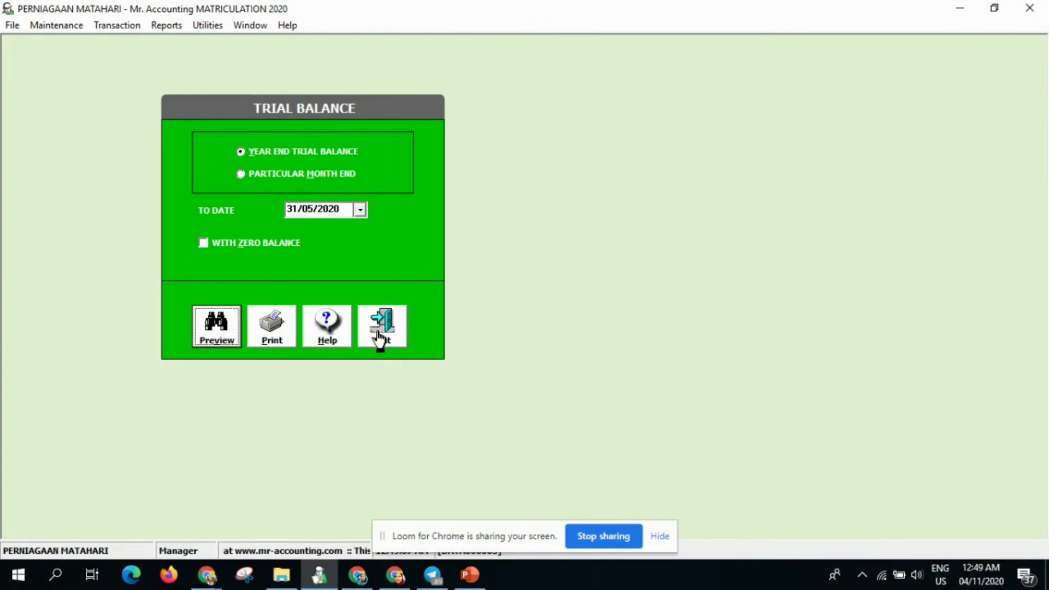
left_click(380, 334)
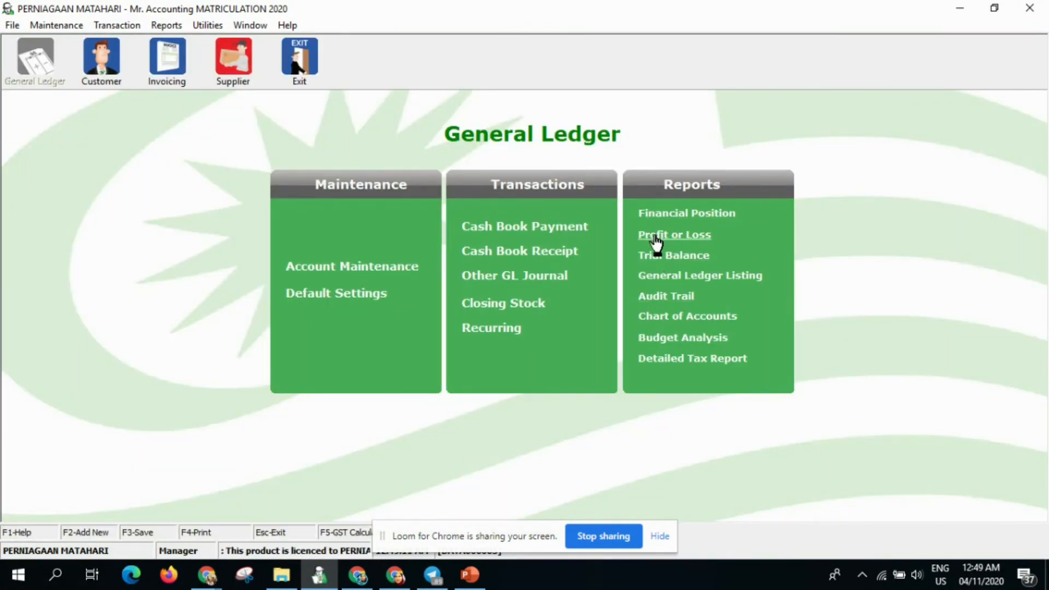
- Open the standard Profit or Loss report and set its ending month to May 2020
left_click(655, 237)
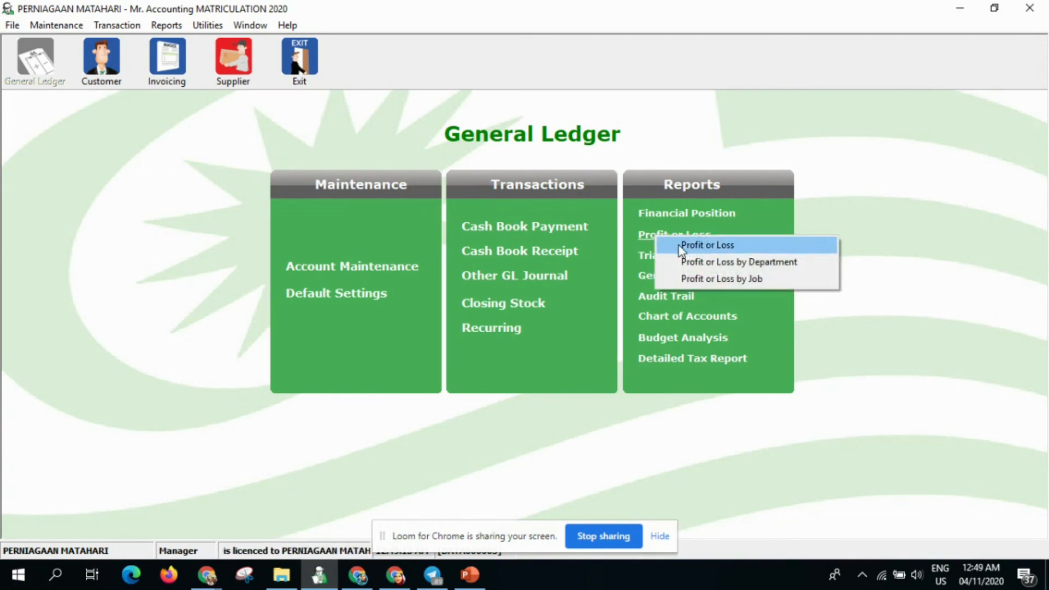
left_click(679, 247)
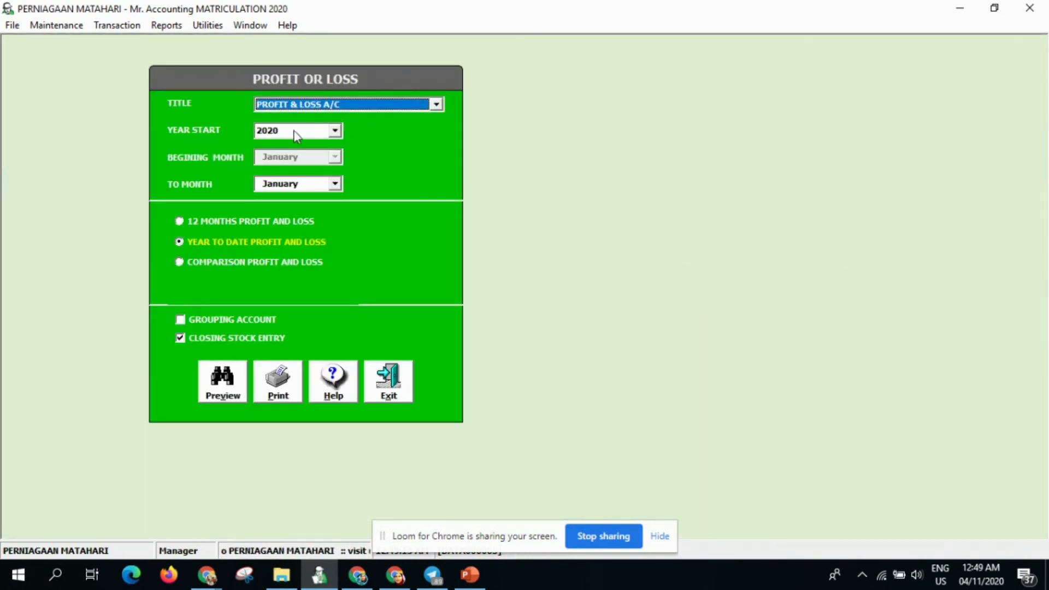
left_click(334, 185)
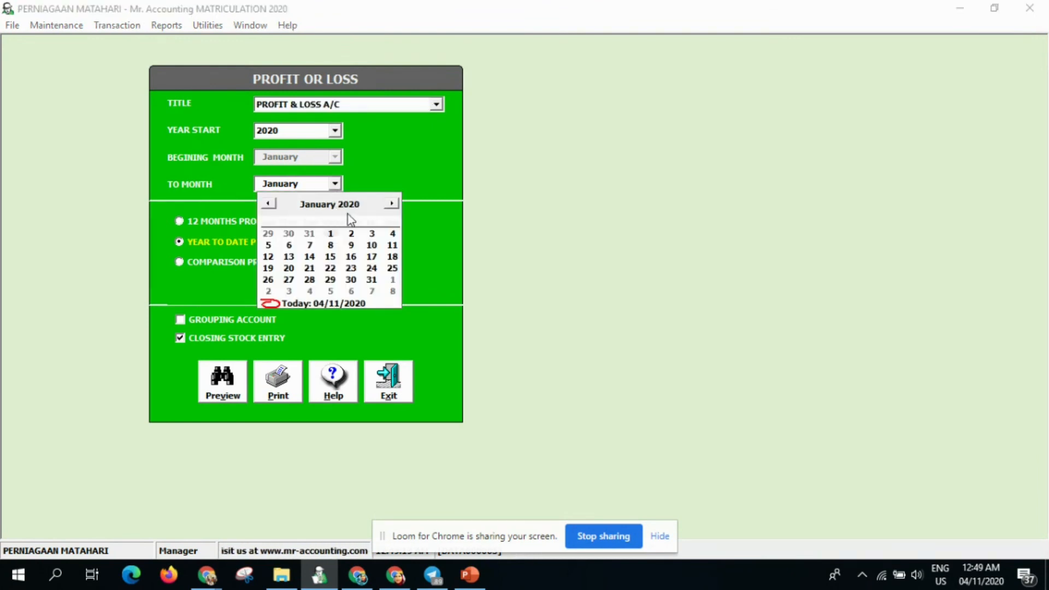
left_click(392, 205)
left_click(392, 205)
left_click(392, 205)
left_click(392, 204)
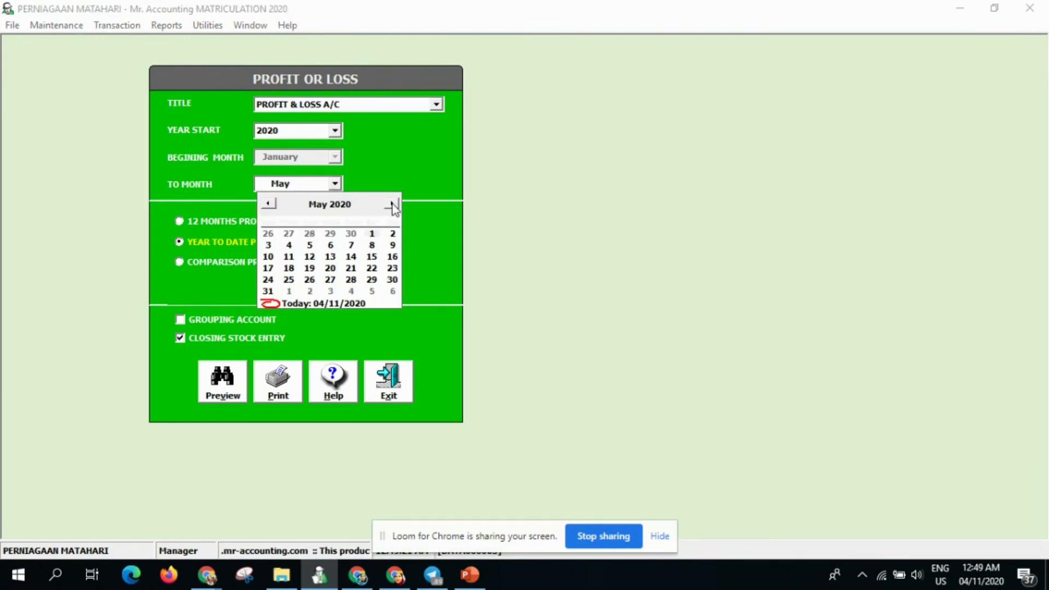
left_click(267, 291)
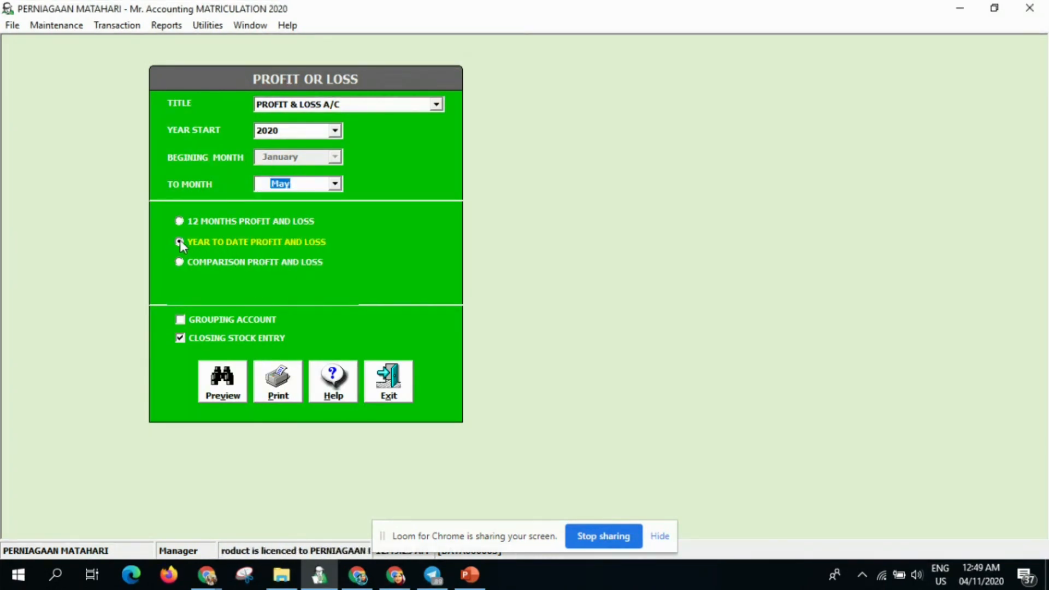
- Preview the year-to-date Profit or Loss statement, review its income, expenses and net profit, and close the report
left_click(224, 403)
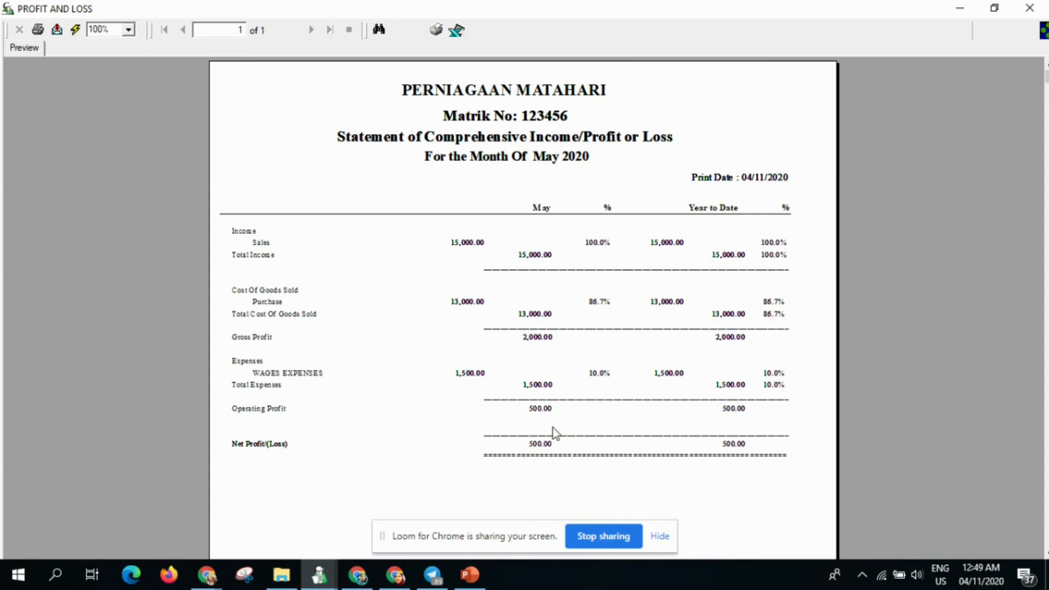
left_click(1031, 10)
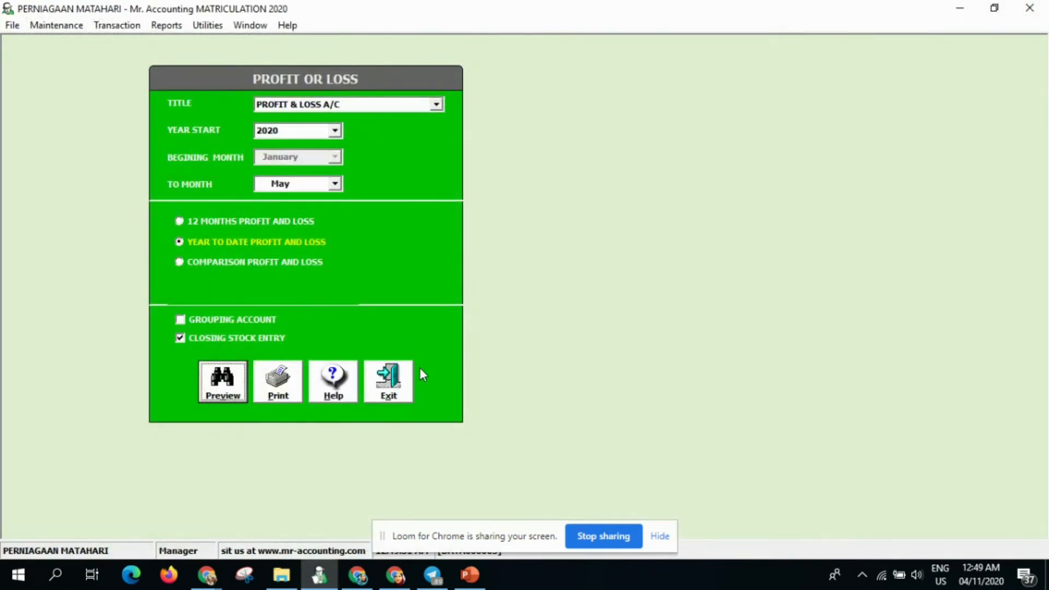
left_click(388, 381)
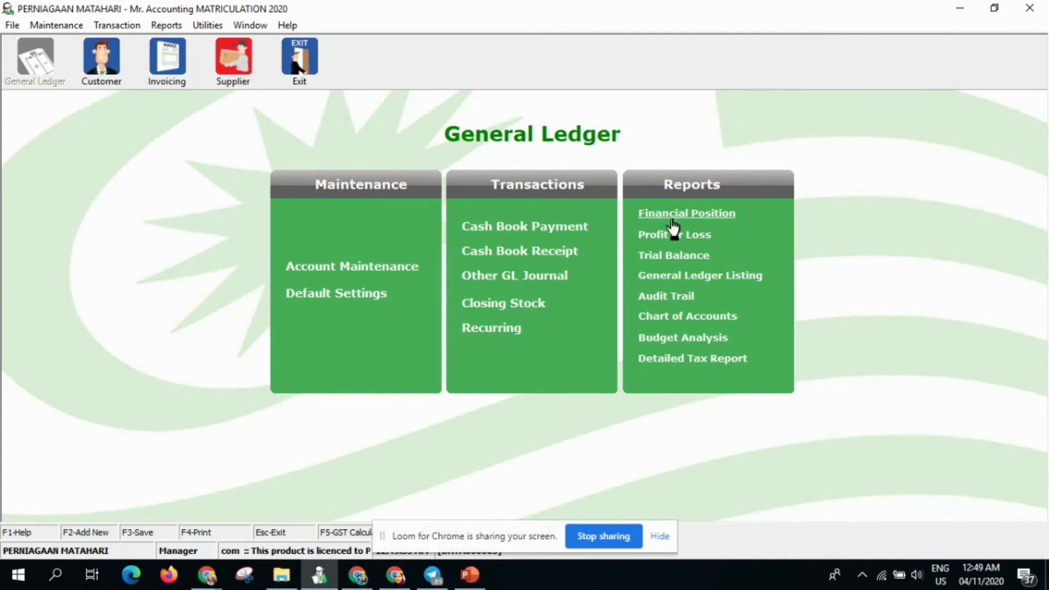
- Open the Financial Position report and set its period to 31/05/2020 with Format2
left_click(672, 217)
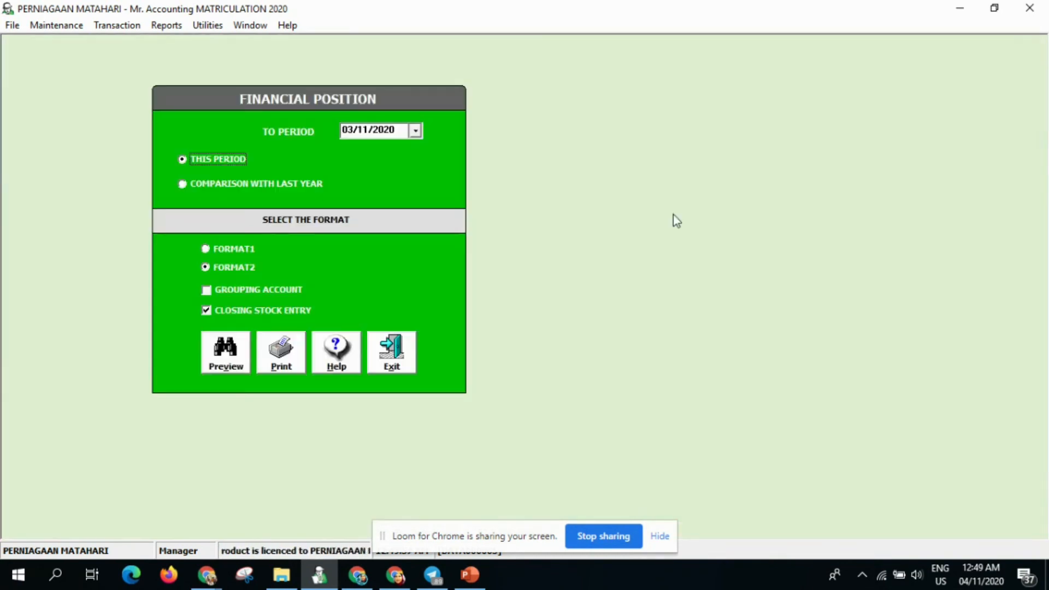
left_click(416, 132)
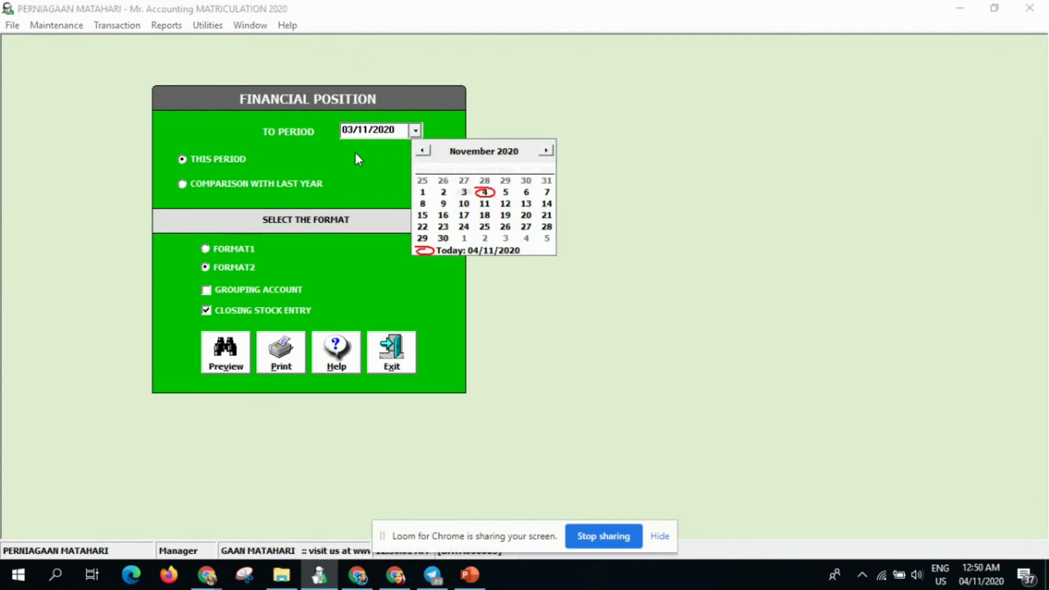
left_click(422, 151)
left_click(421, 152)
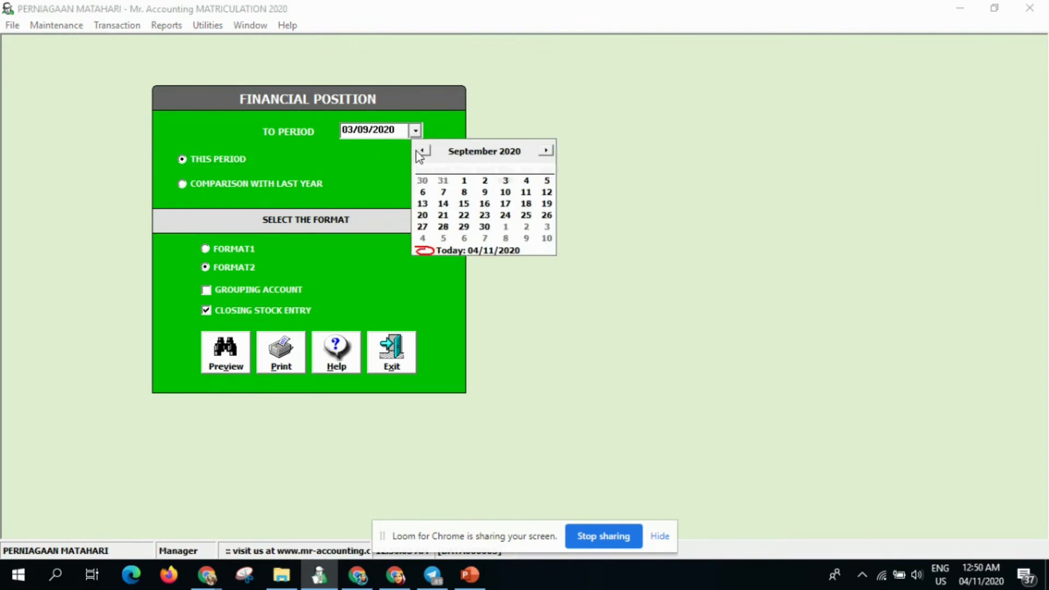
left_click(420, 152)
left_click(420, 151)
left_click(419, 152)
left_click(420, 152)
left_click(421, 152)
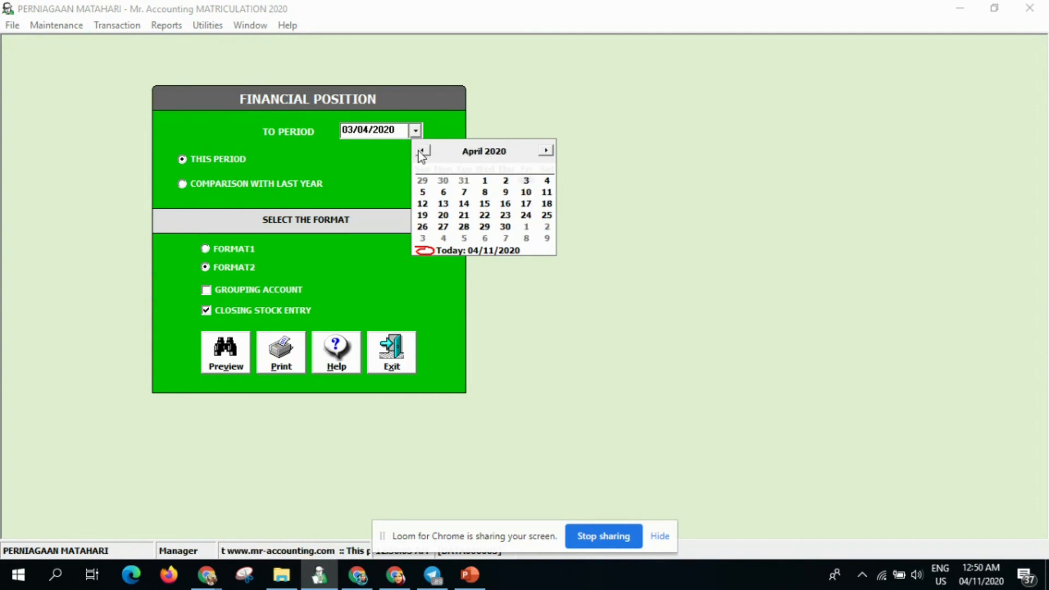
left_click(545, 151)
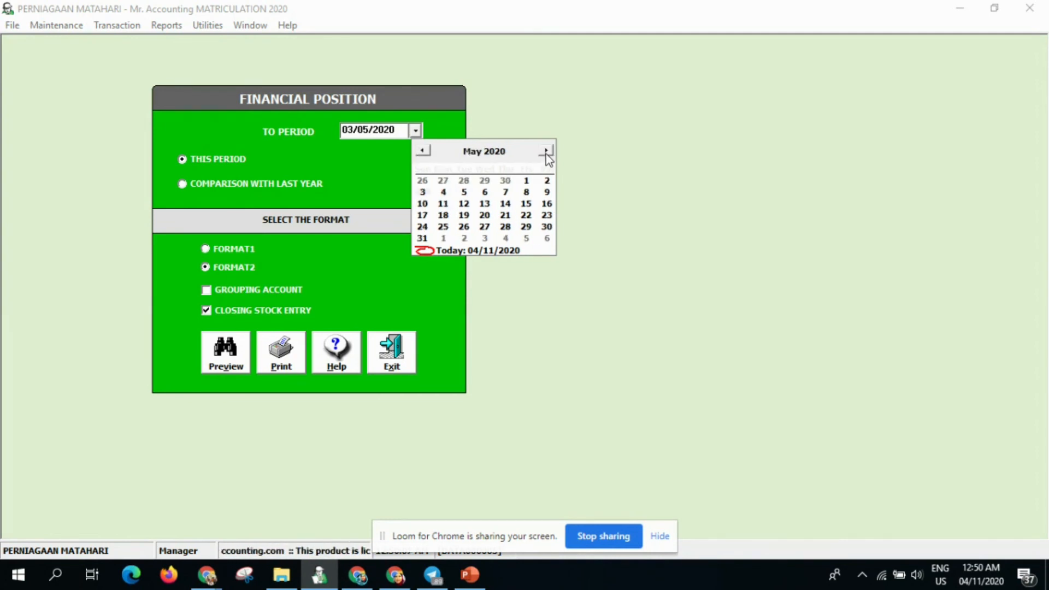
left_click(422, 238)
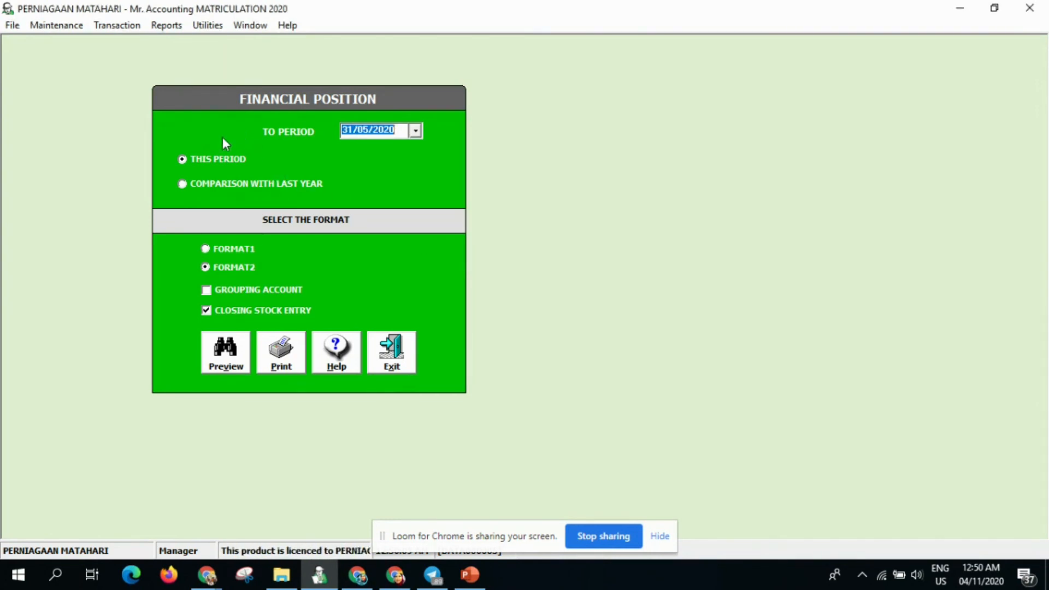
left_click(205, 267)
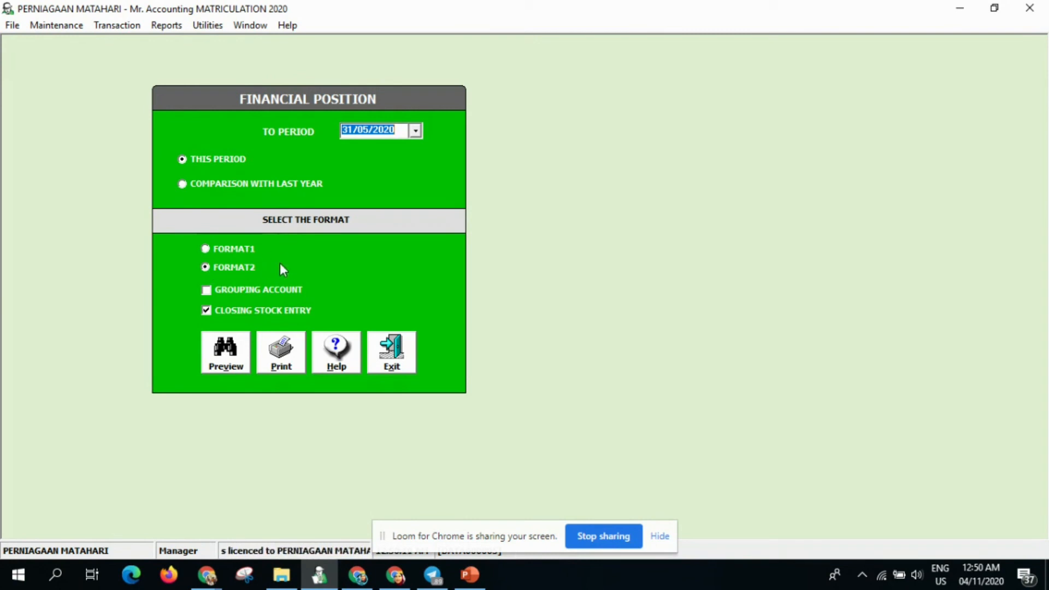
- Preview the Statement of Financial Position and compare total assets with total liability and capital
left_click(226, 367)
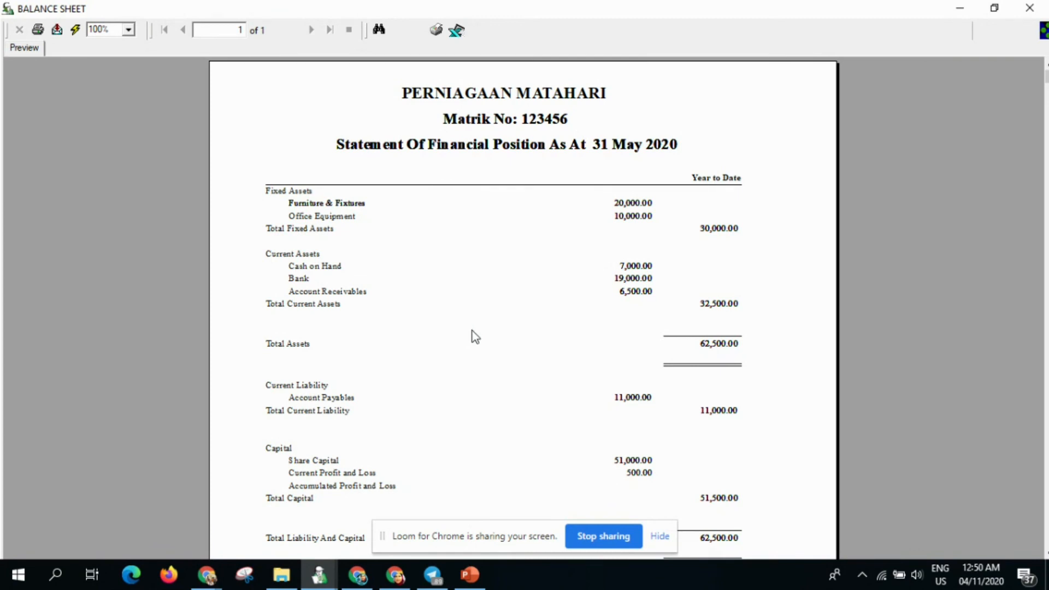
scroll(475, 336, "down", 3)
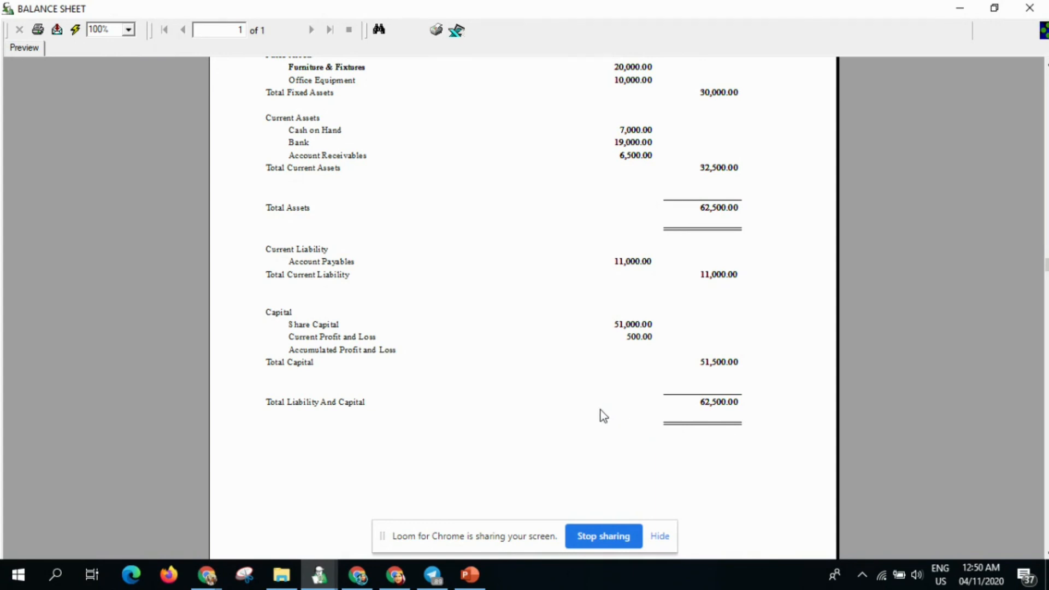
scroll(600, 410, "up", 3)
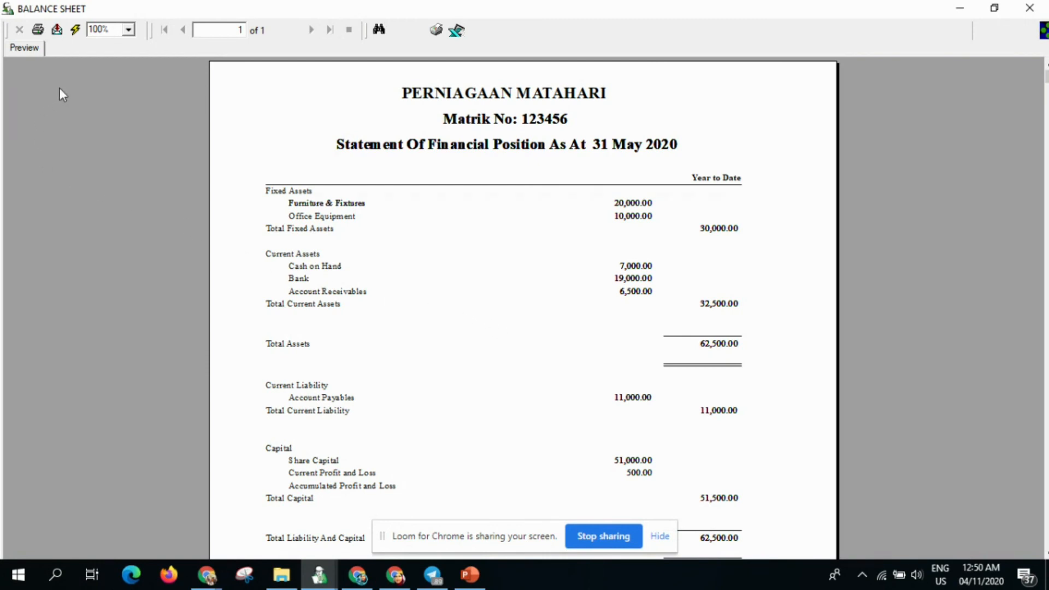
- Export all pages of the Statement of Financial Position in Acrobat Format (PDF) to a disk file
left_click(57, 31)
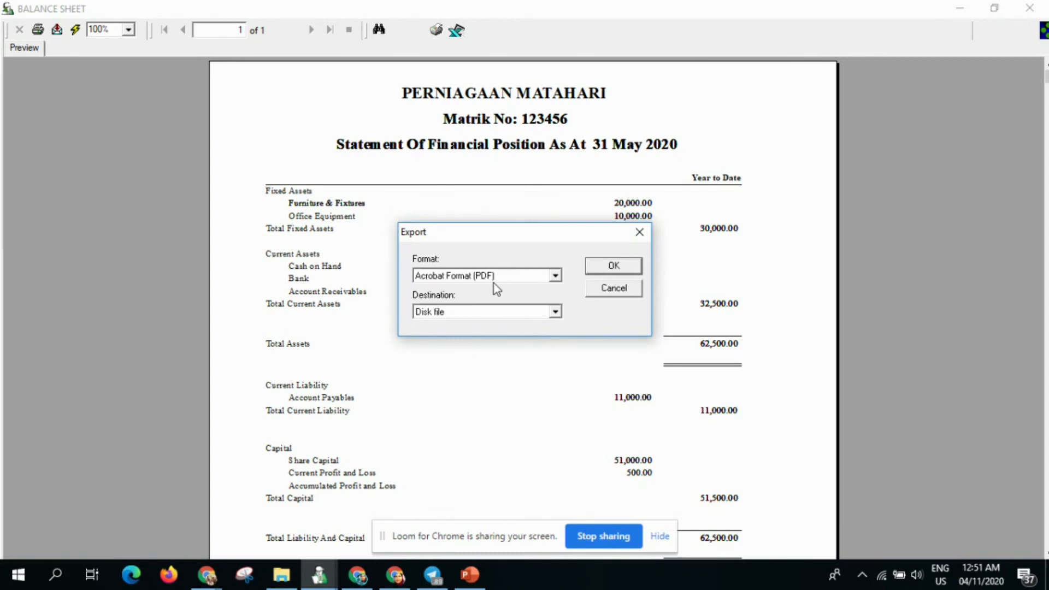
left_click(555, 312)
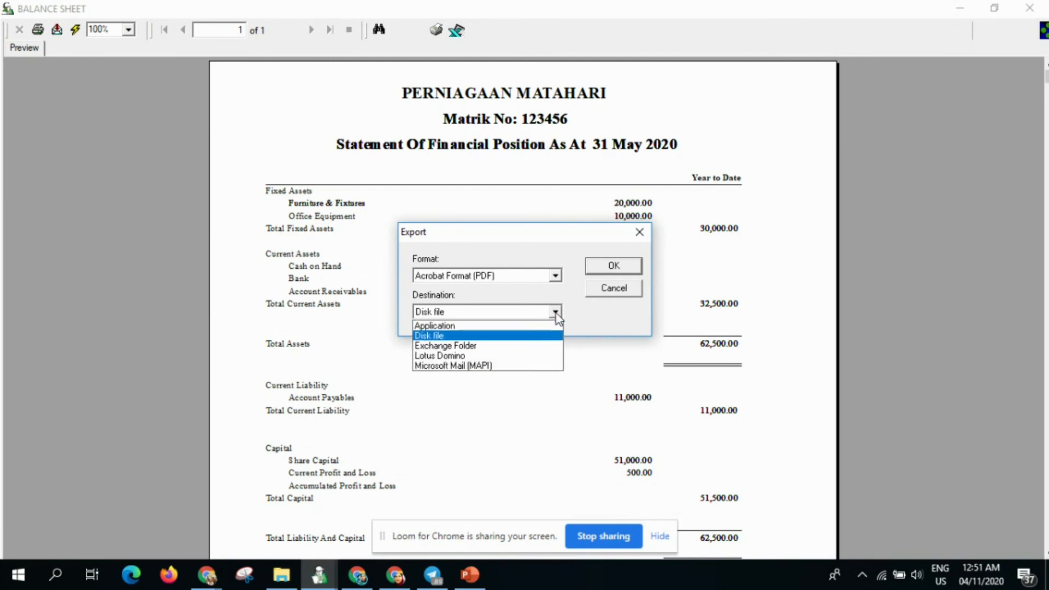
left_click(439, 335)
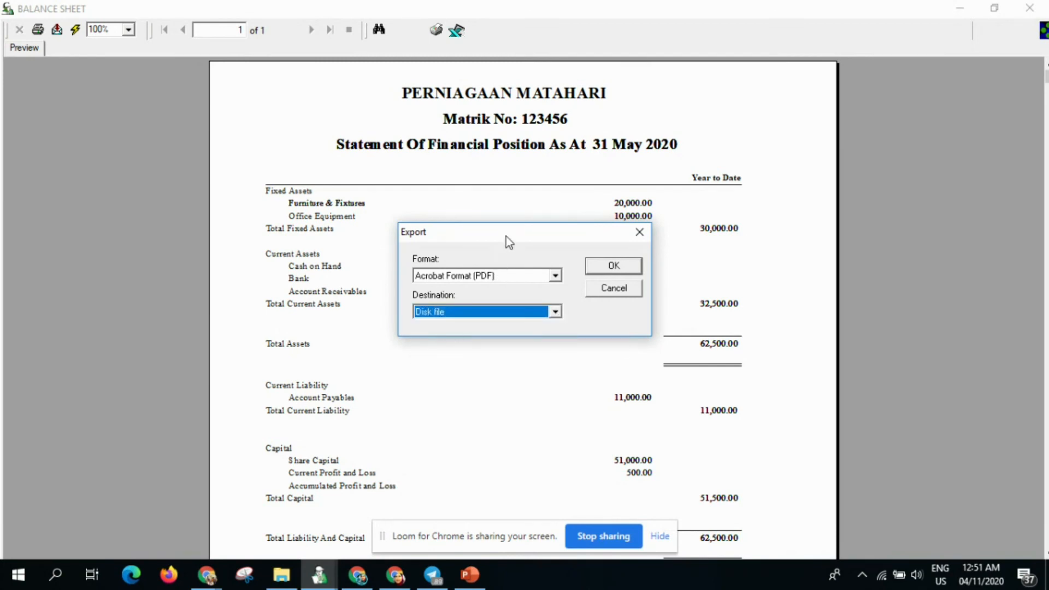
left_click(613, 266)
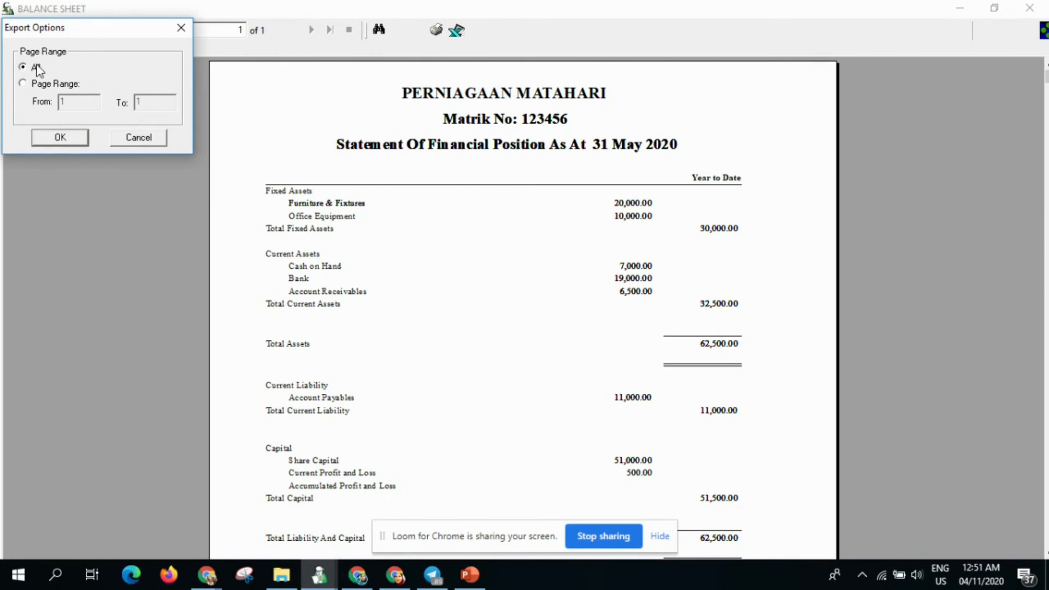
left_click(59, 139)
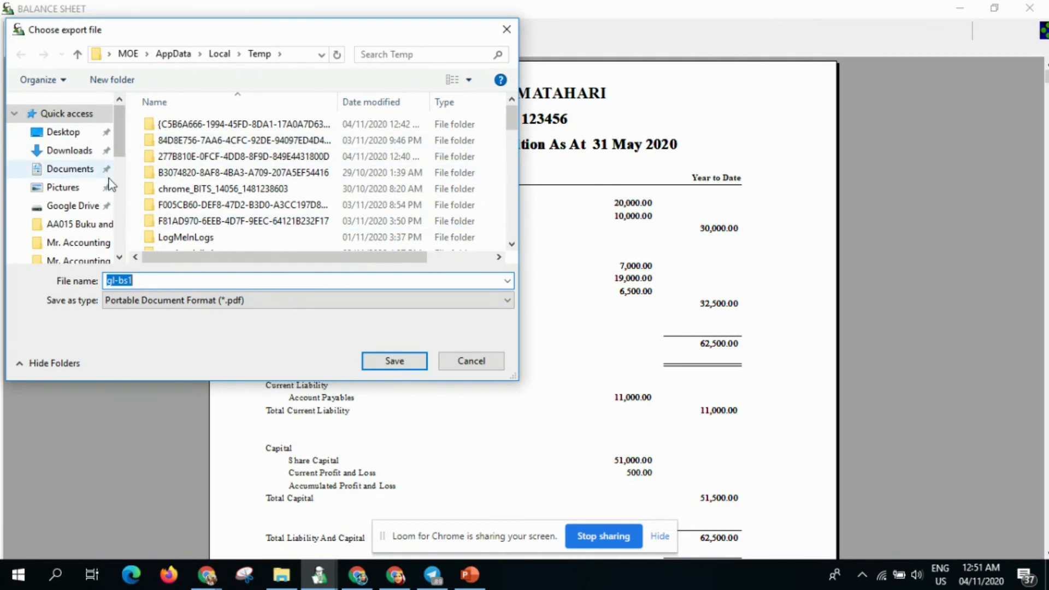
- Save the exported PDF as gl-bs1_matahari in the Youtube folder under Documents
left_click(75, 172)
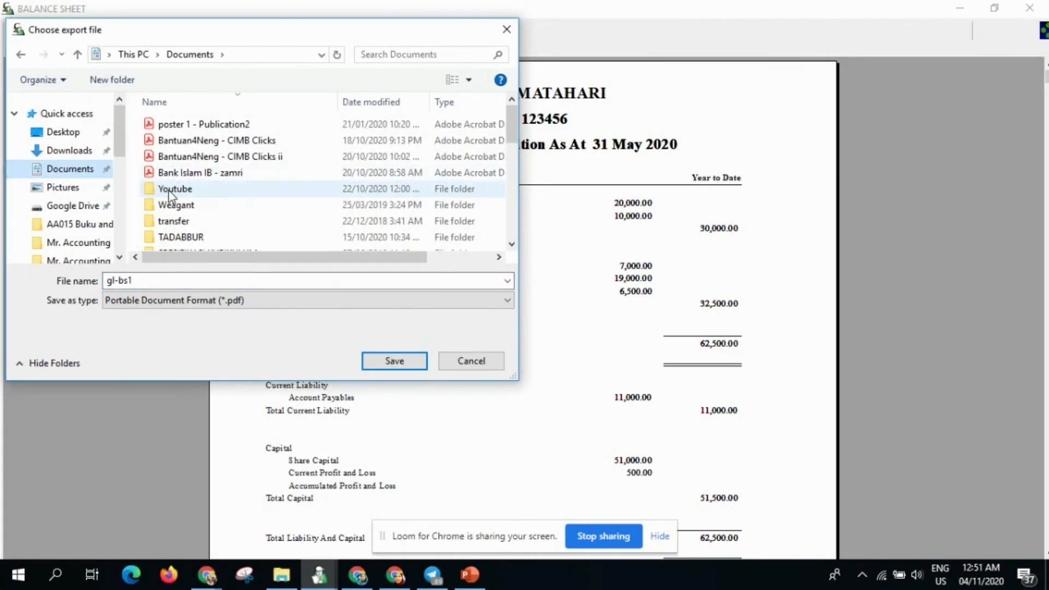
double_click(169, 191)
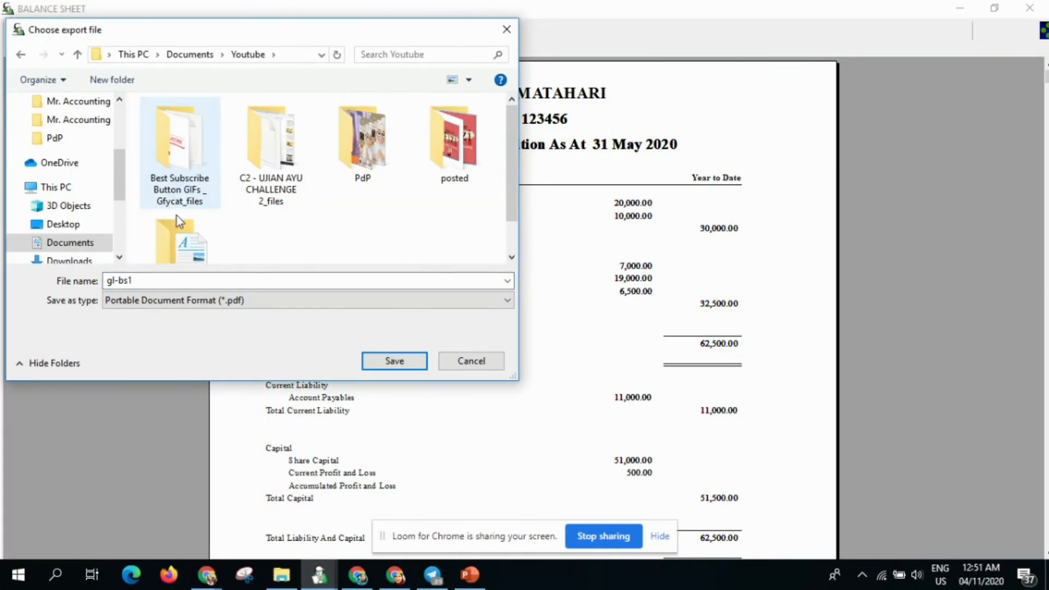
left_click(134, 281)
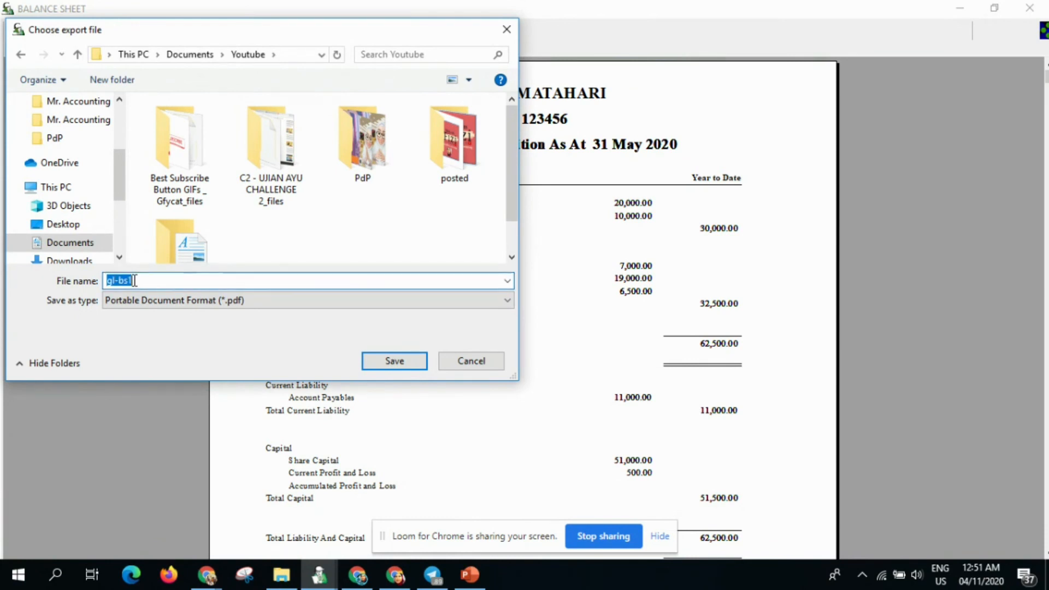
left_click(135, 281)
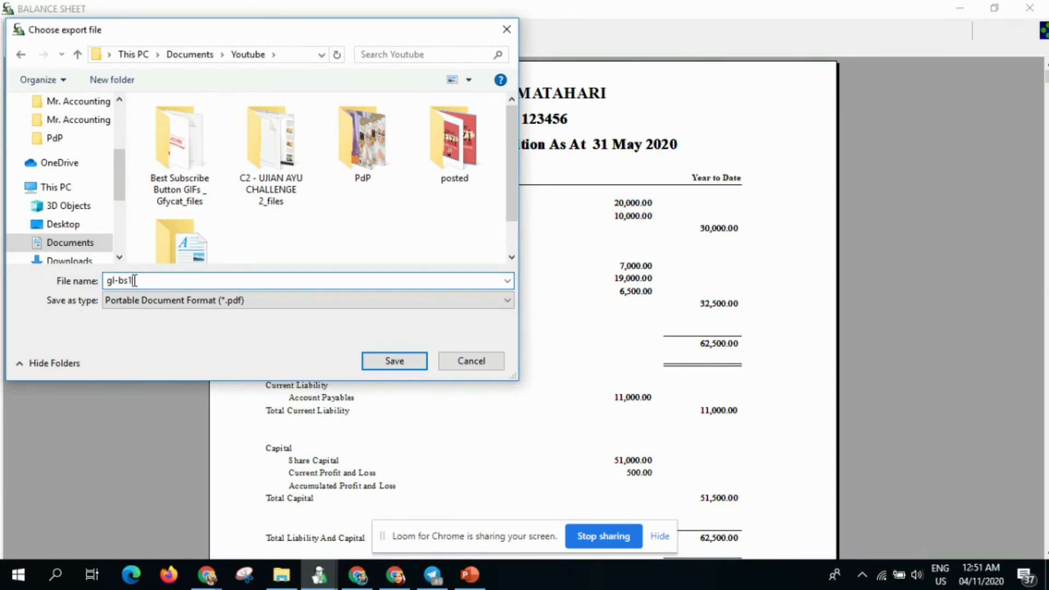
type("-matahari")
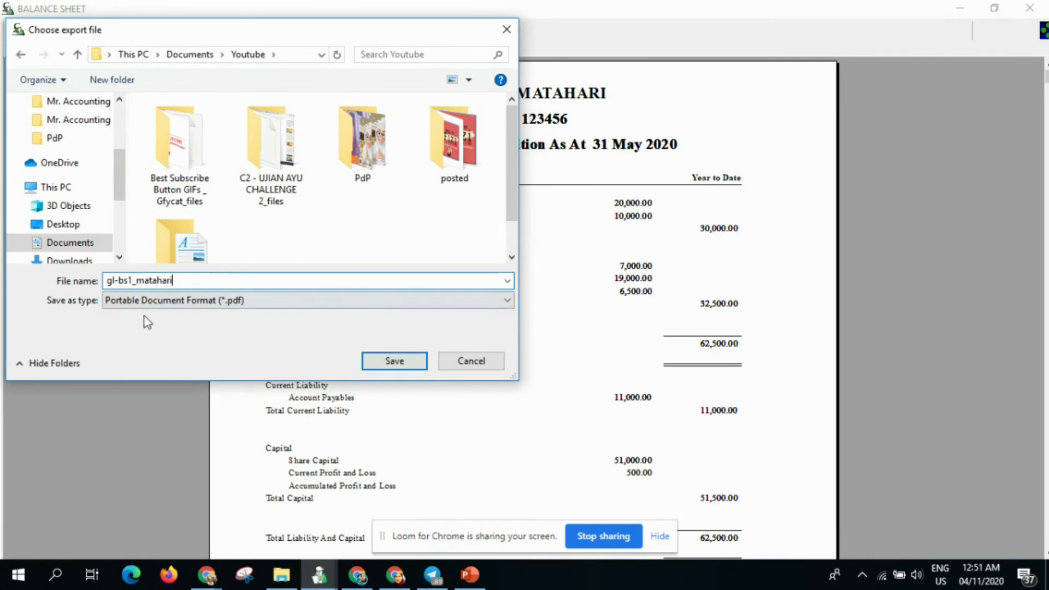
left_click(395, 362)
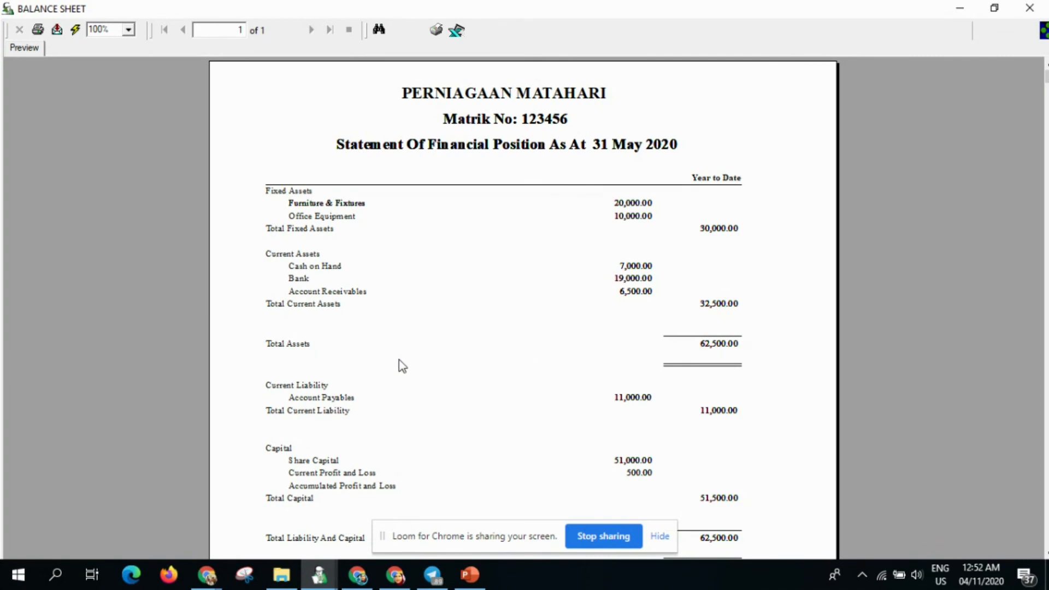
- Close the Financial Position preview and report, and return from the General Ledger module to the main screen
left_click(1029, 10)
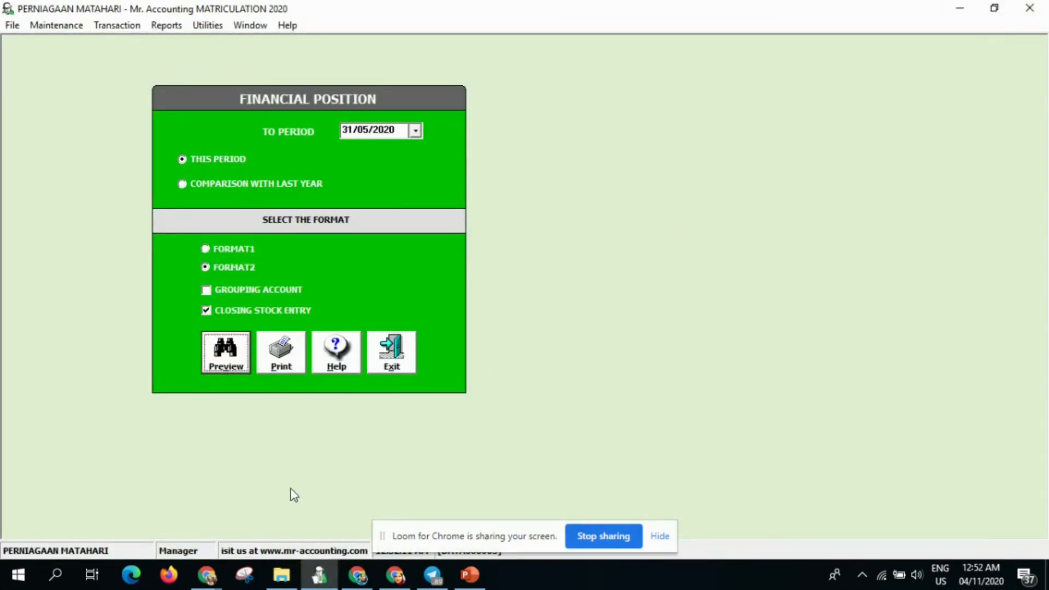
left_click(392, 358)
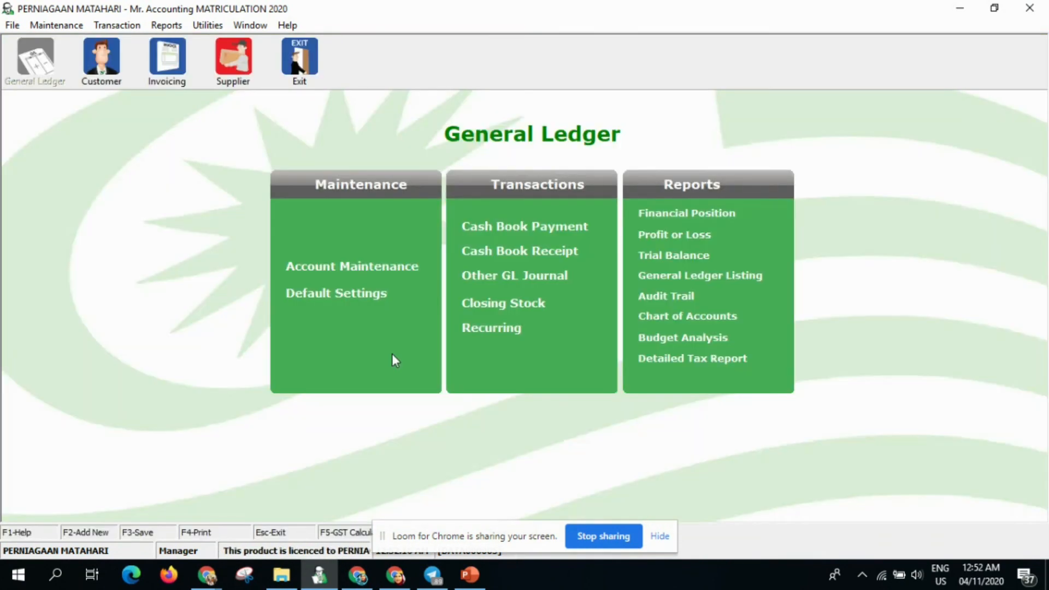
left_click(295, 61)
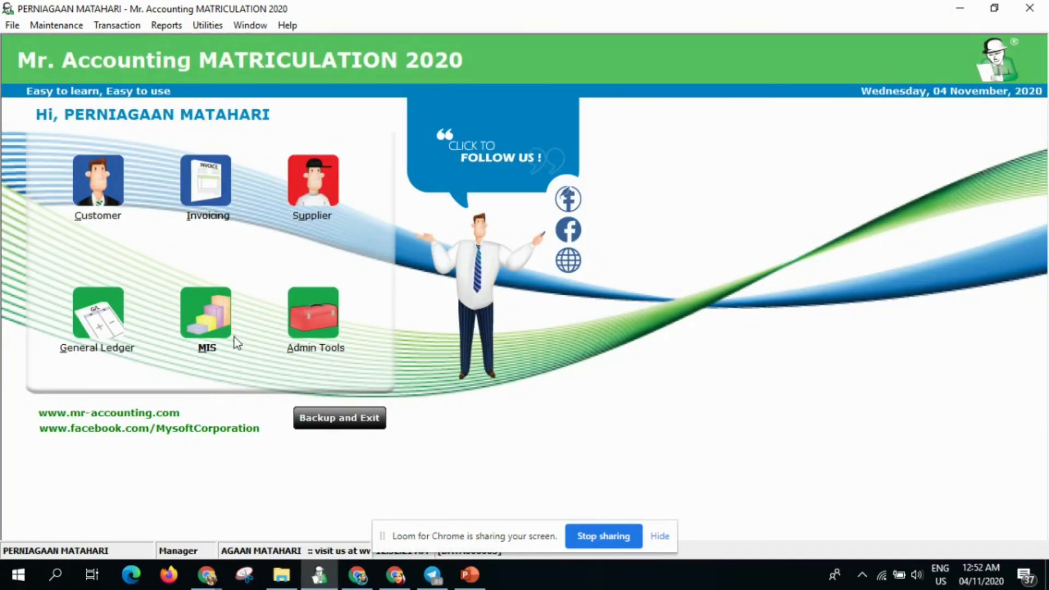
- Back up the company data to C:\BackupAccounting as part of exiting the program
left_click(336, 425)
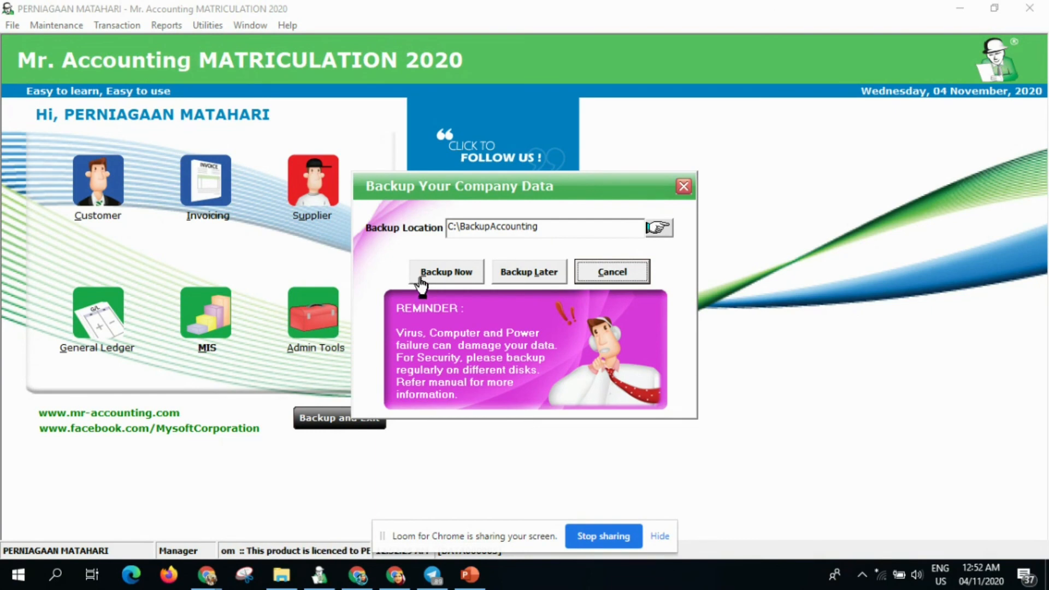
left_click(446, 273)
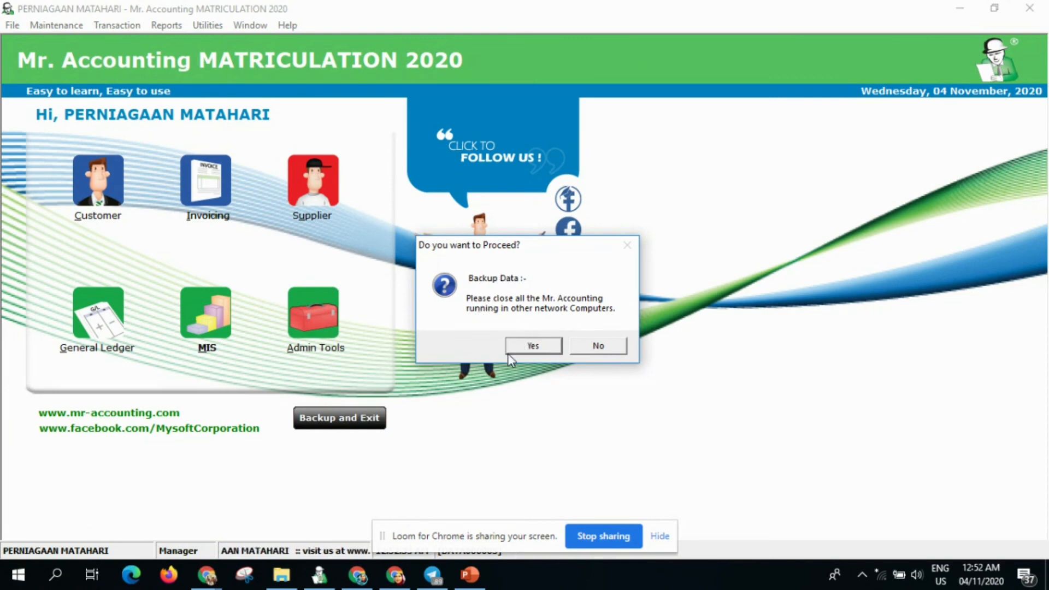
left_click(528, 349)
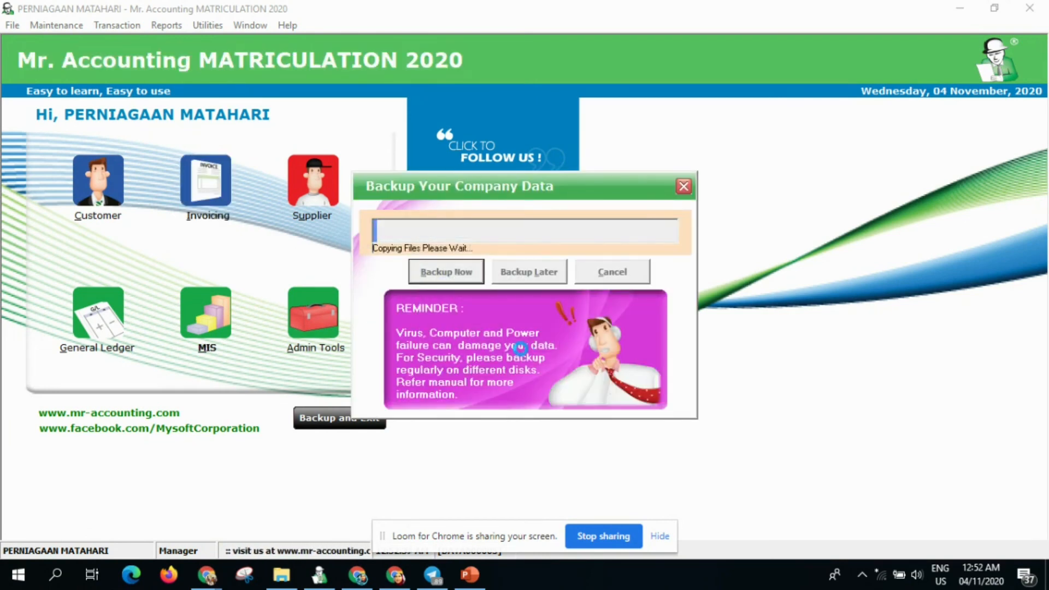